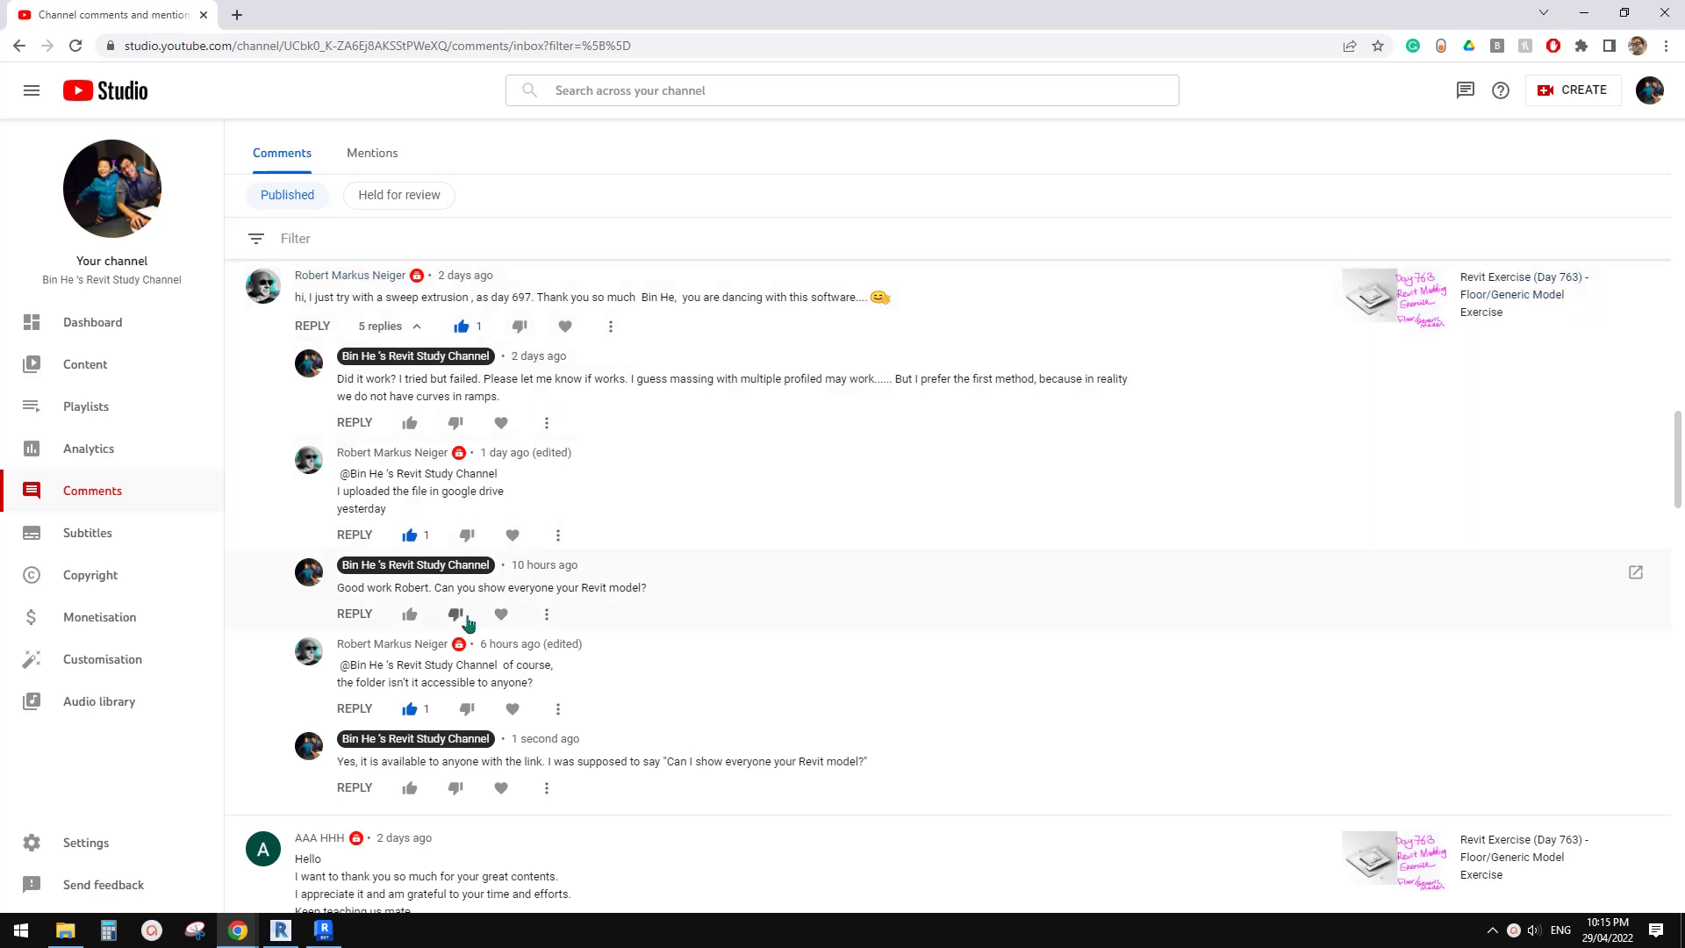
Bring up the Revit 2023 ramp model and orbit the 3D view to see the ramp from other sides.
{"action": "scroll", "coordinate": [429, 664], "scroll_direction": "up", "scroll_amount": 1}
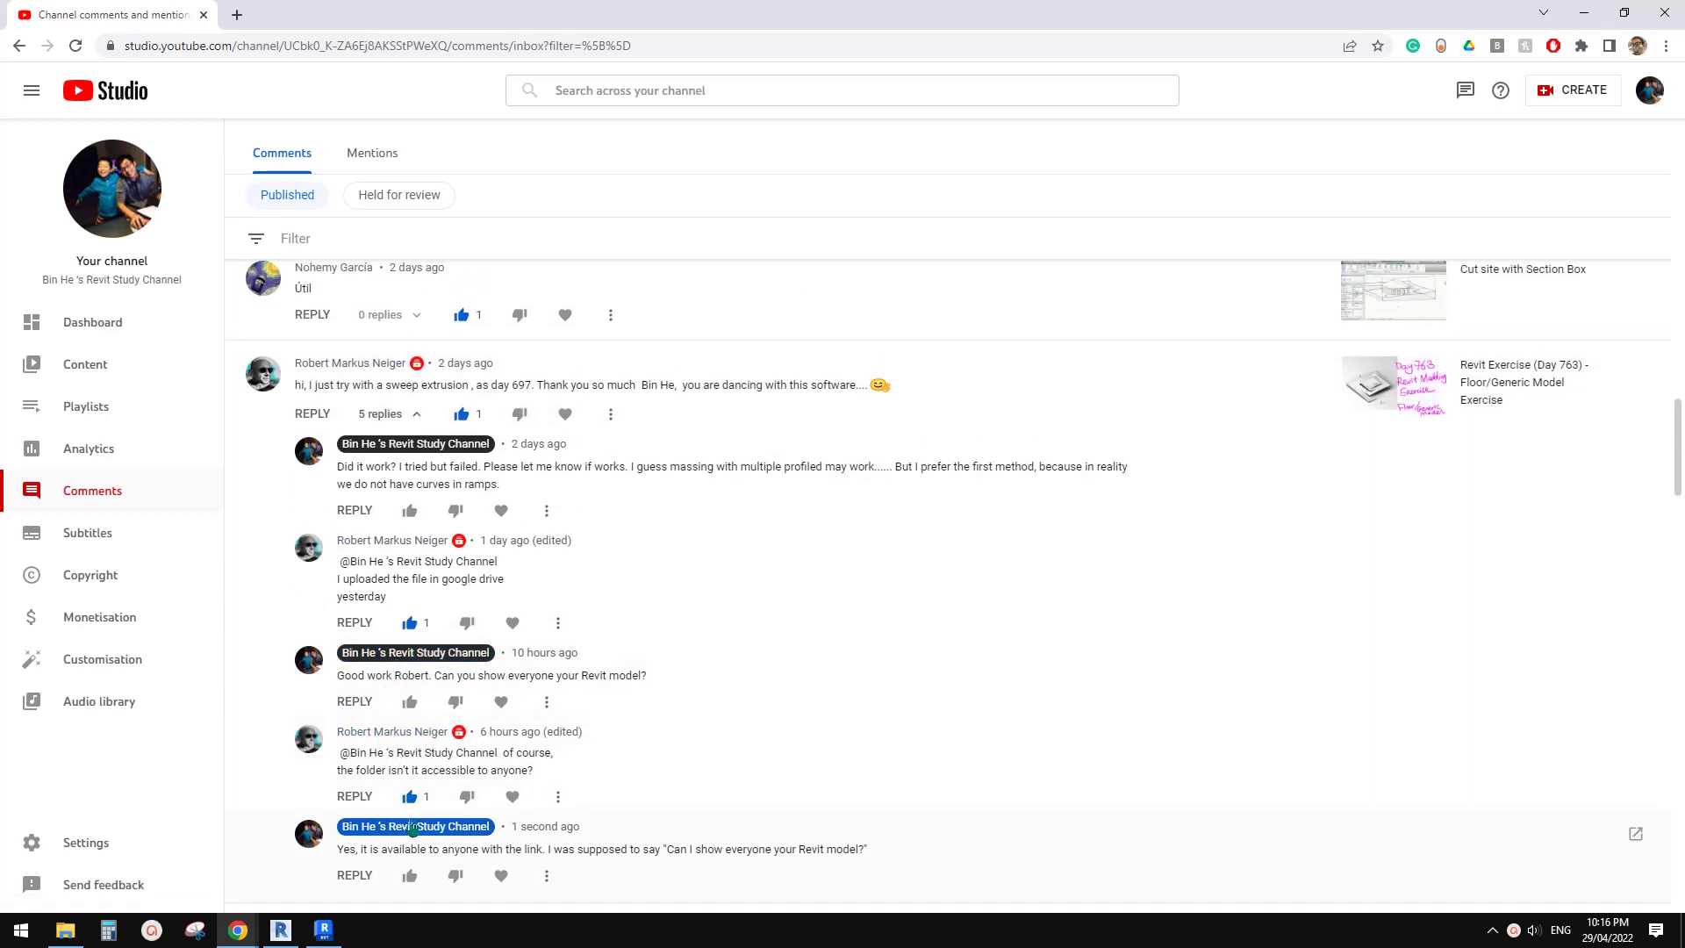
{"action": "left_click", "coordinate": [323, 929]}
{"action": "middle_click_drag", "start_coordinate": [794, 619], "coordinate": [959, 489], "text": "shift"}
{"action": "middle_click_drag", "start_coordinate": [1030, 551], "coordinate": [1124, 498], "text": "shift"}
Remove the reference lines from the ramp's opening, then put the floor sweep back into Edit Sweep mode.
{"action": "scroll", "coordinate": [1088, 531], "scroll_direction": "up", "scroll_amount": 2}
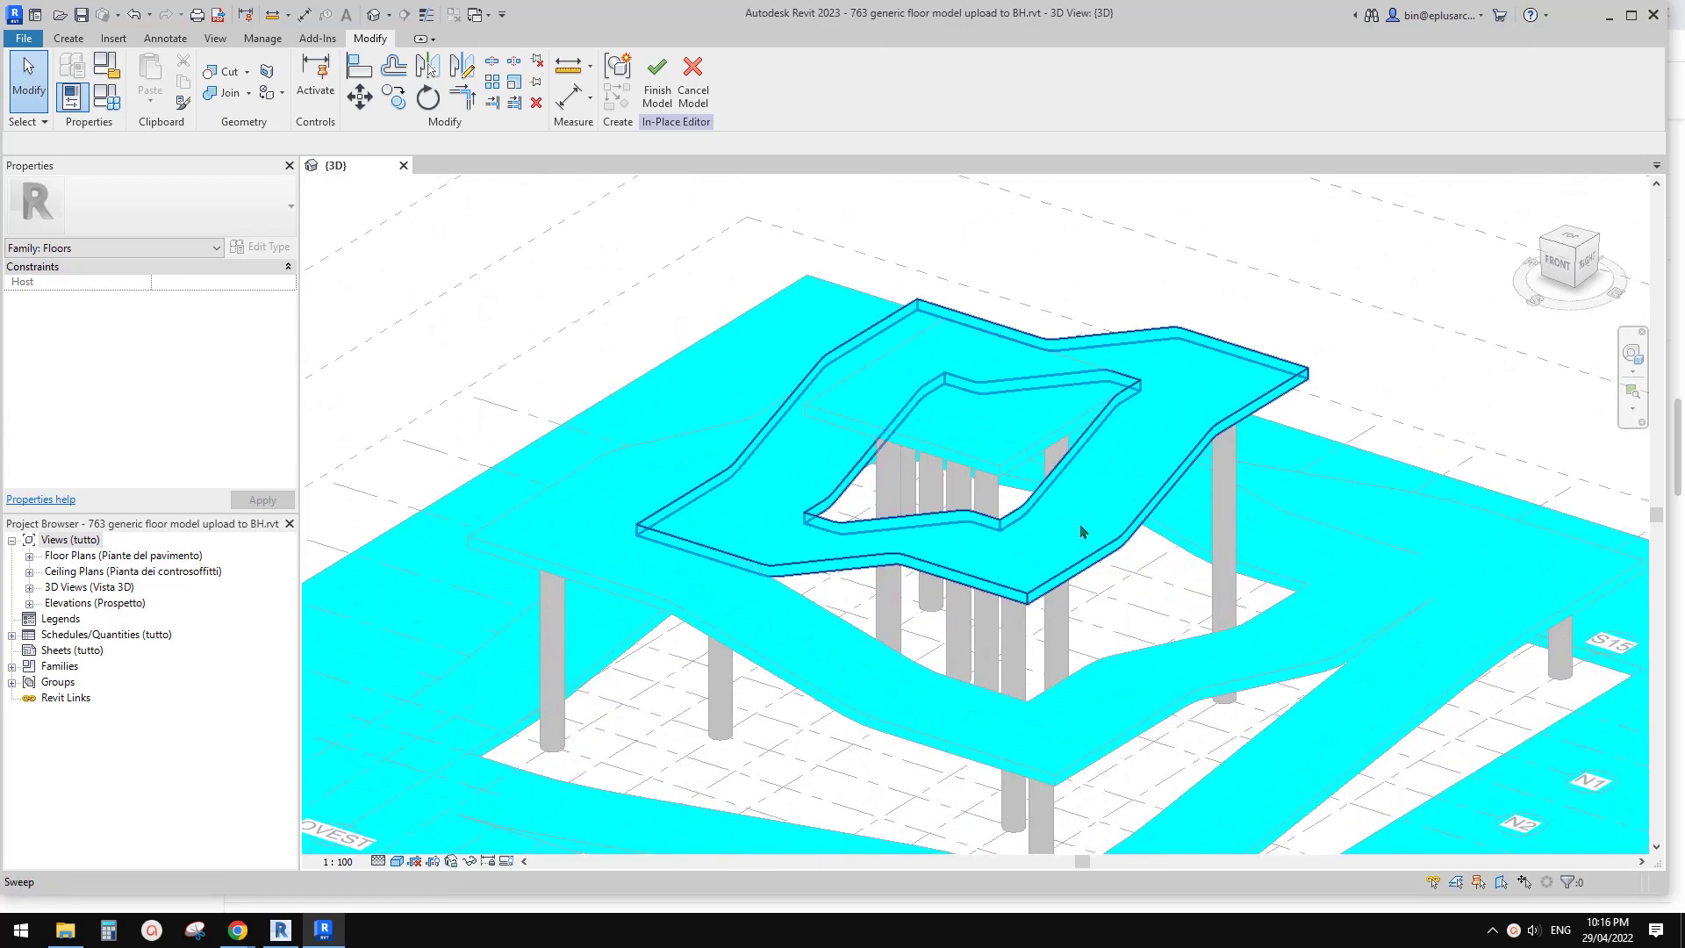
{"action": "left_click", "coordinate": [1079, 523]}
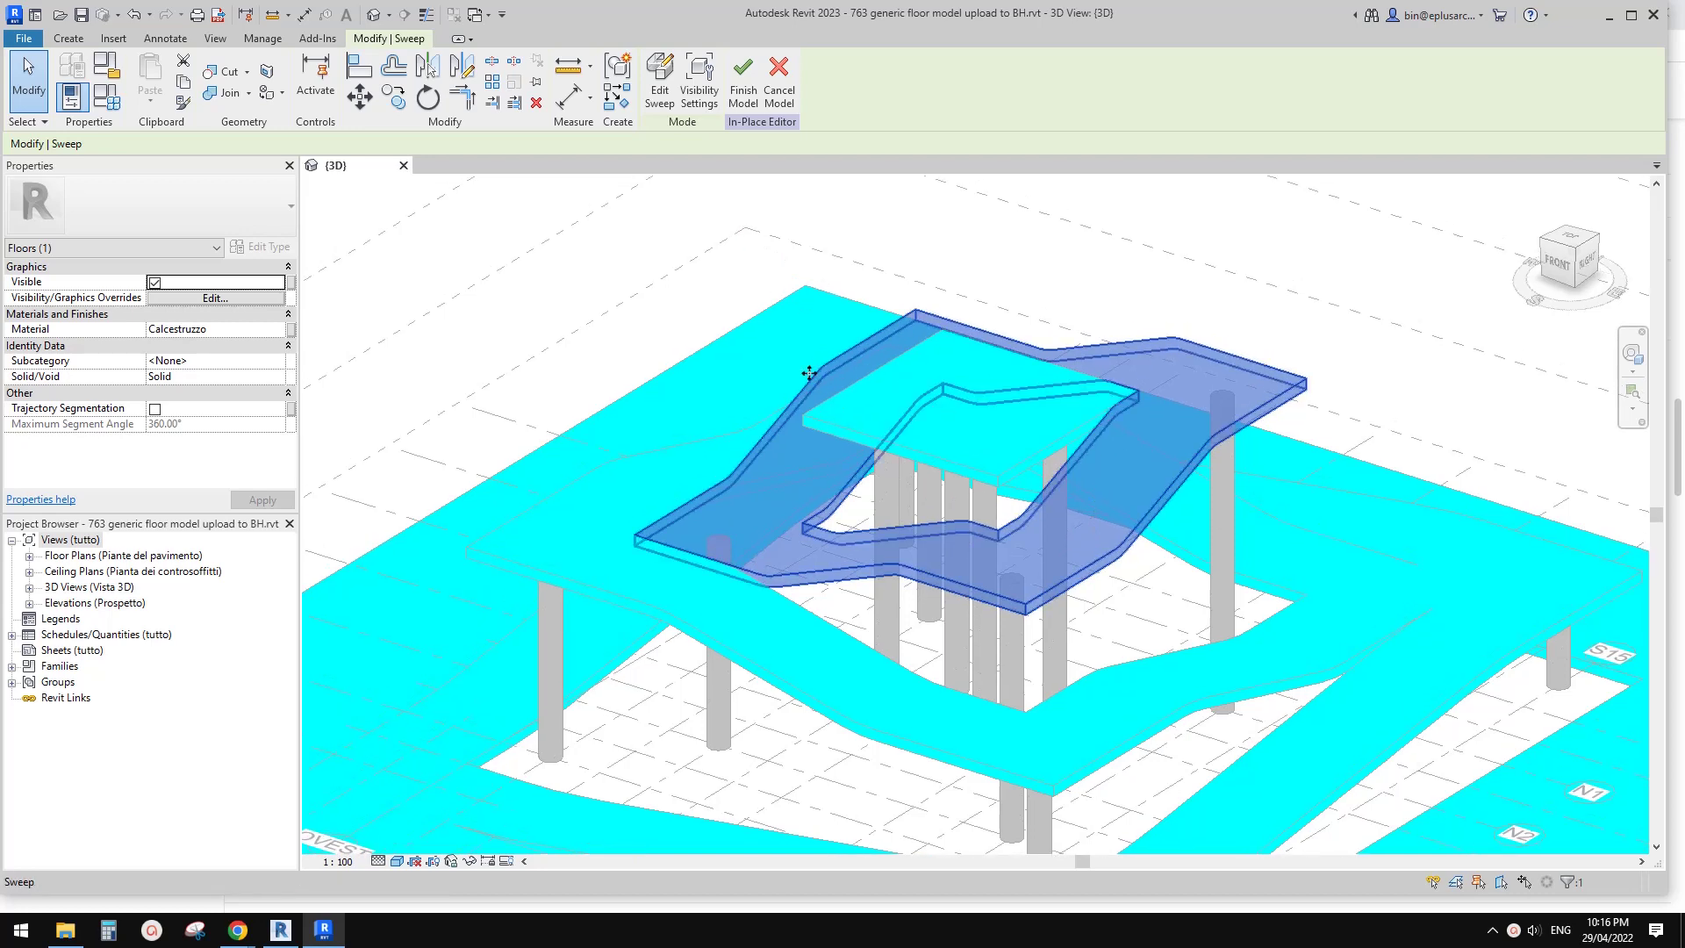
{"action": "left_click", "coordinate": [902, 463]}
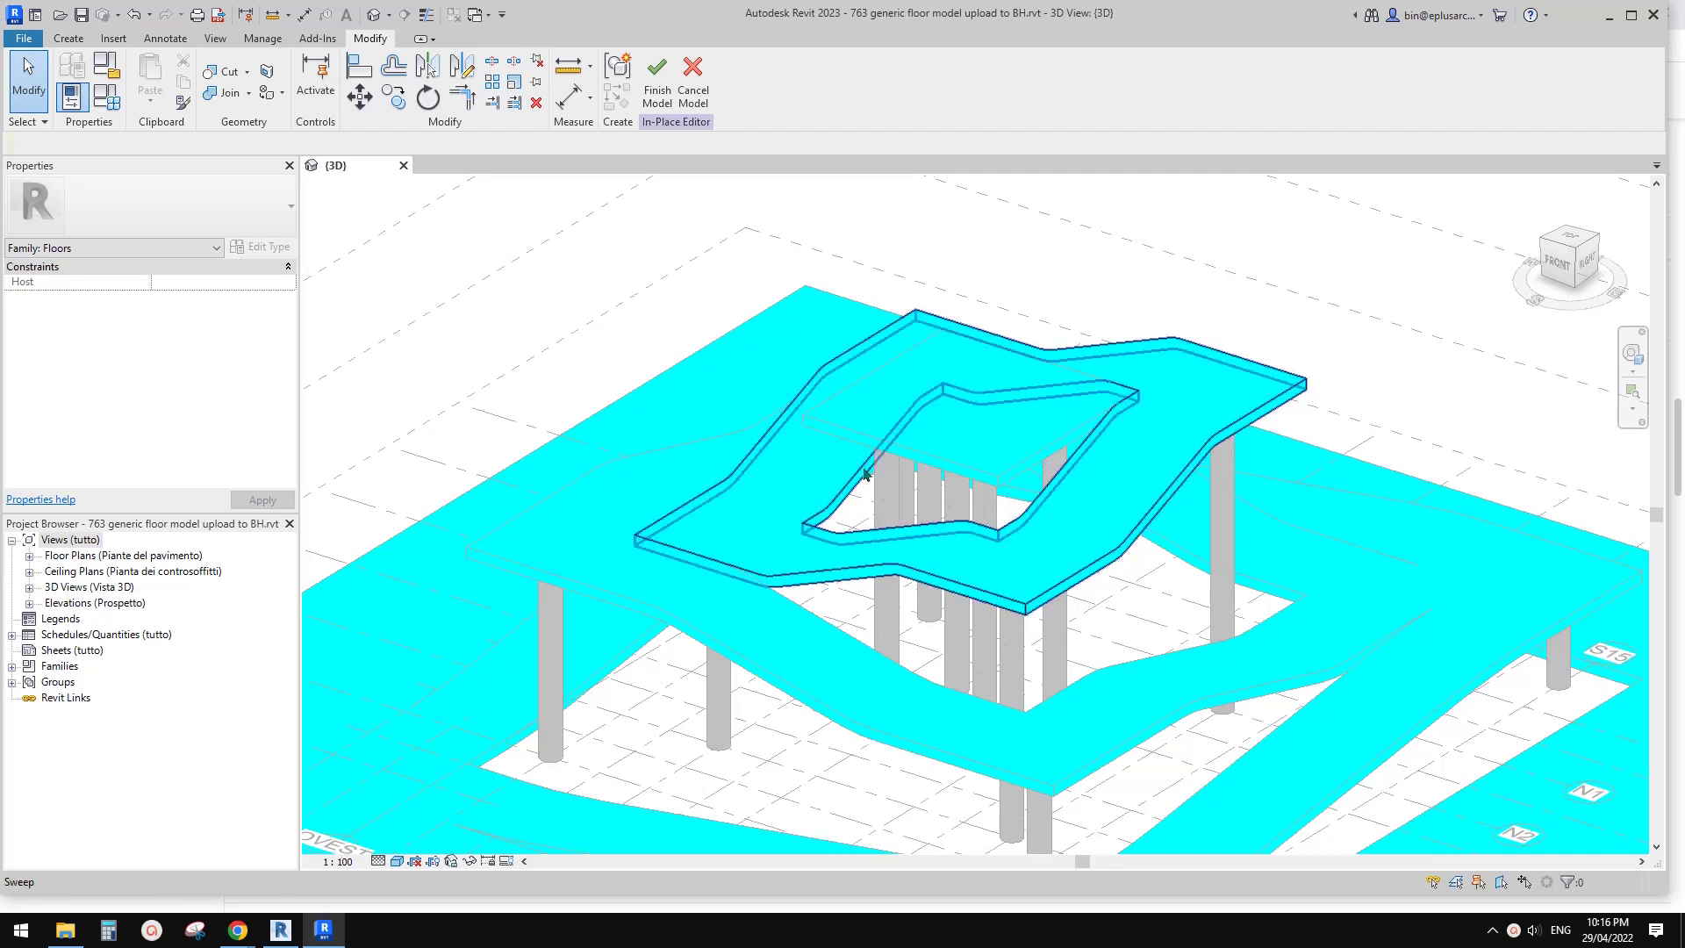
{"action": "left_click_drag", "start_coordinate": [614, 263], "coordinate": [1188, 591]}
{"action": "key", "text": "Delete"}
{"action": "left_click", "coordinate": [1255, 376]}
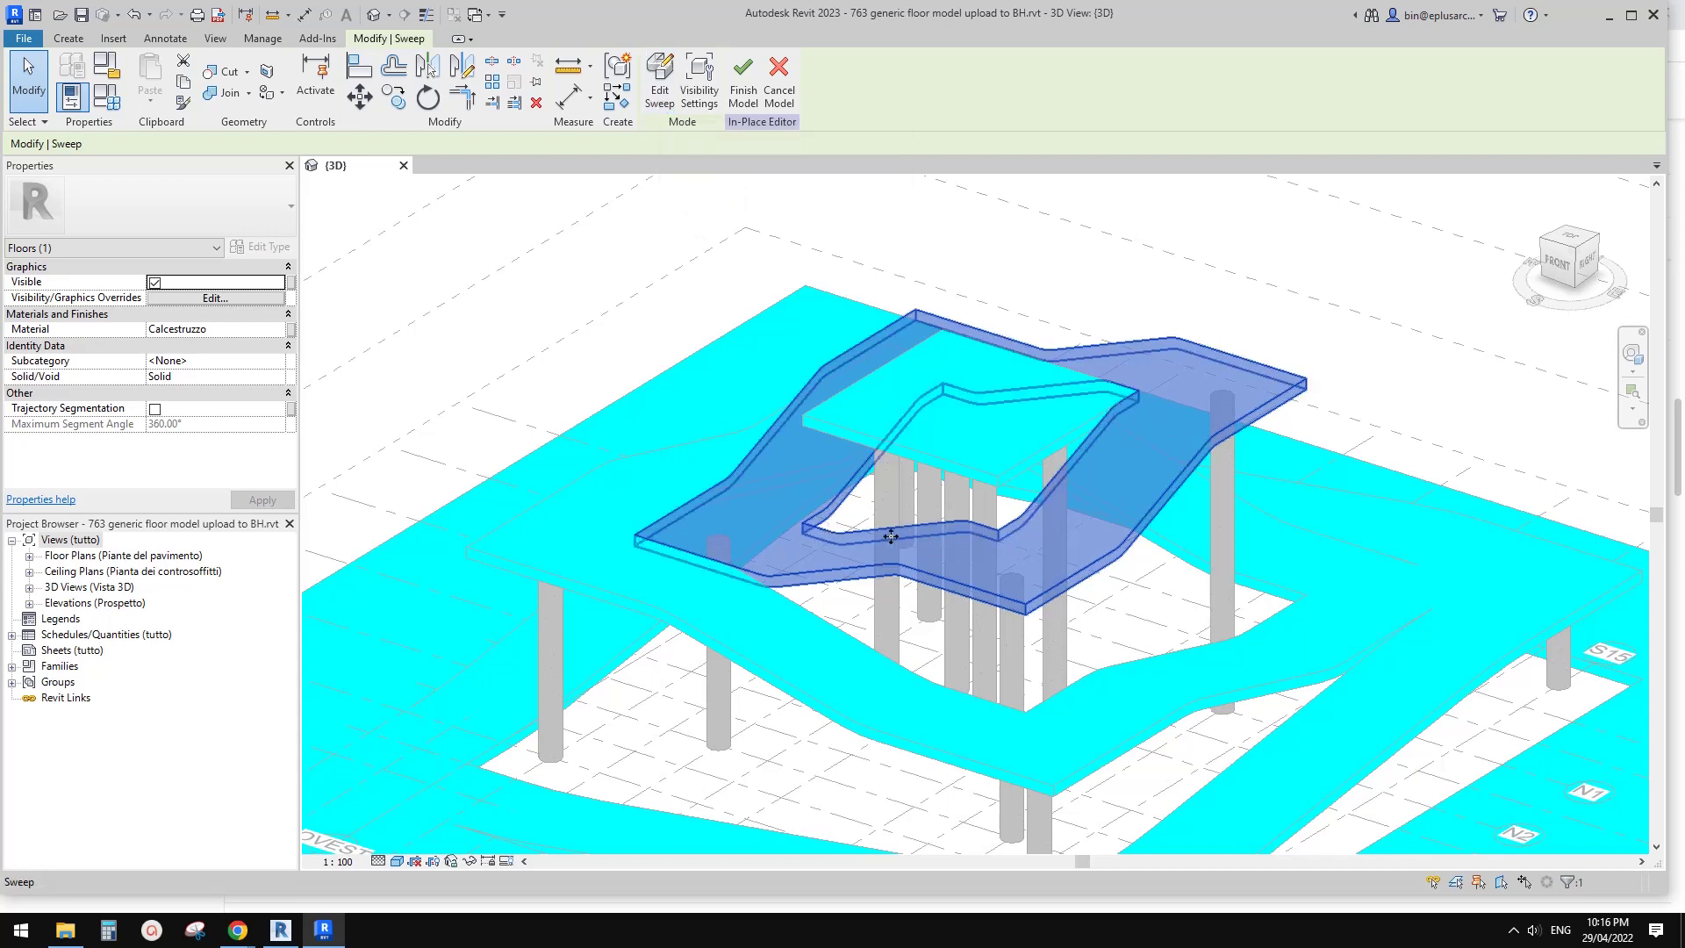
{"action": "left_click", "coordinate": [659, 83]}
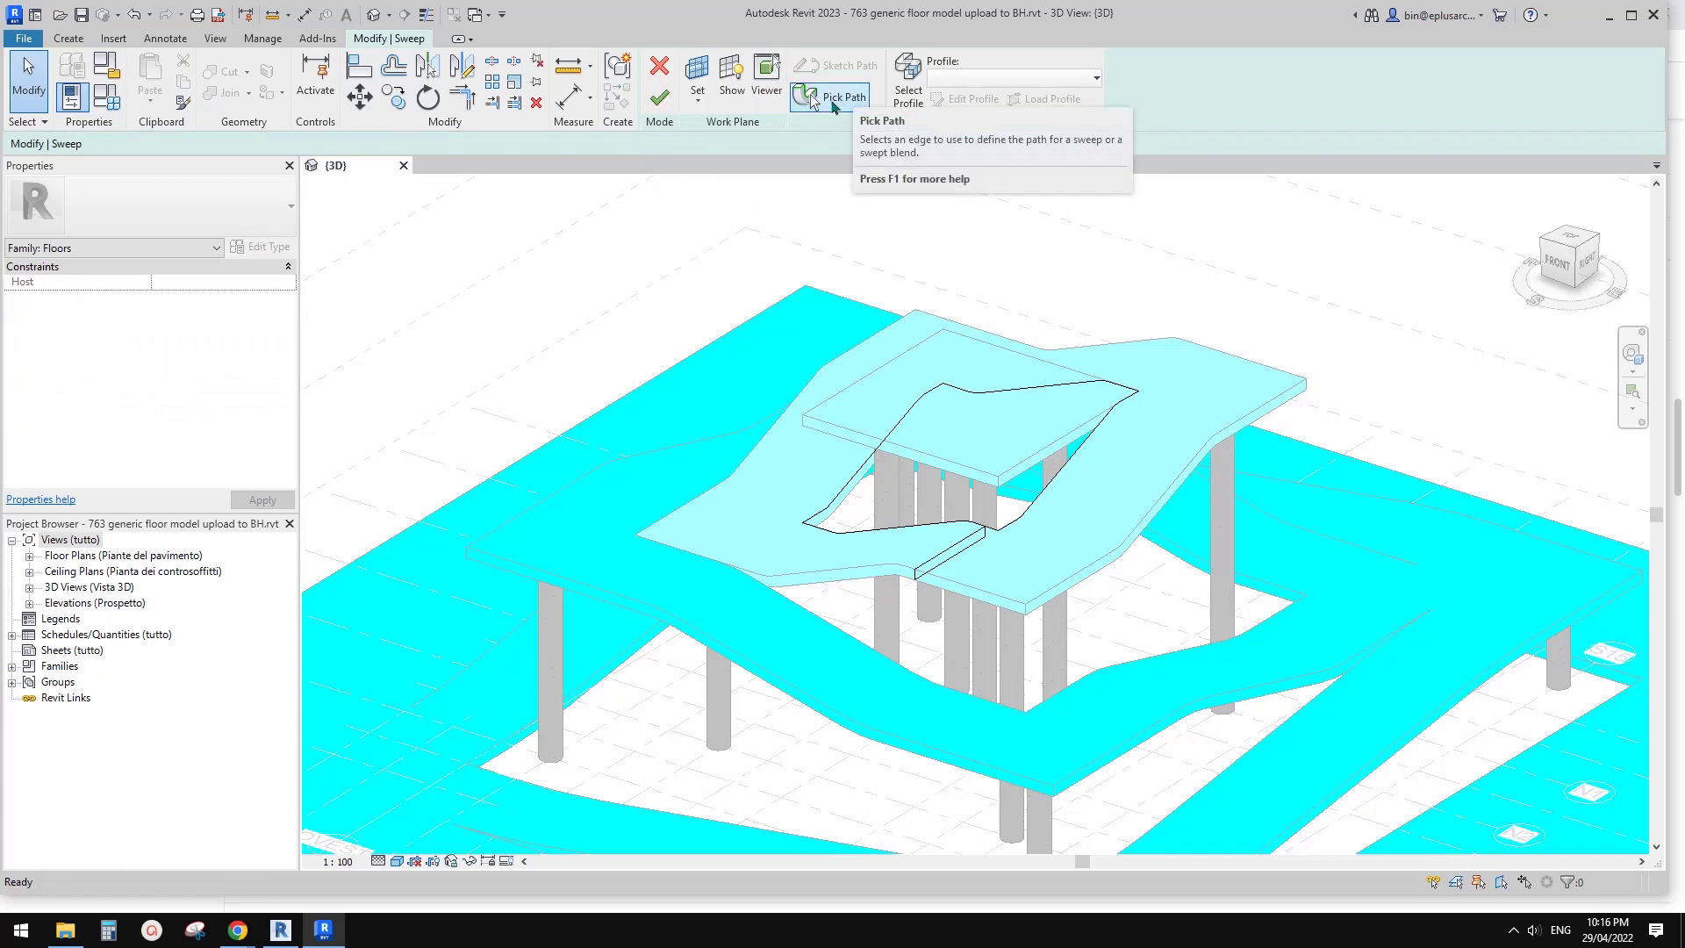
Finish the sweep edit and the in-place model, then recentre the view on the whole model.
{"action": "left_click", "coordinate": [659, 96]}
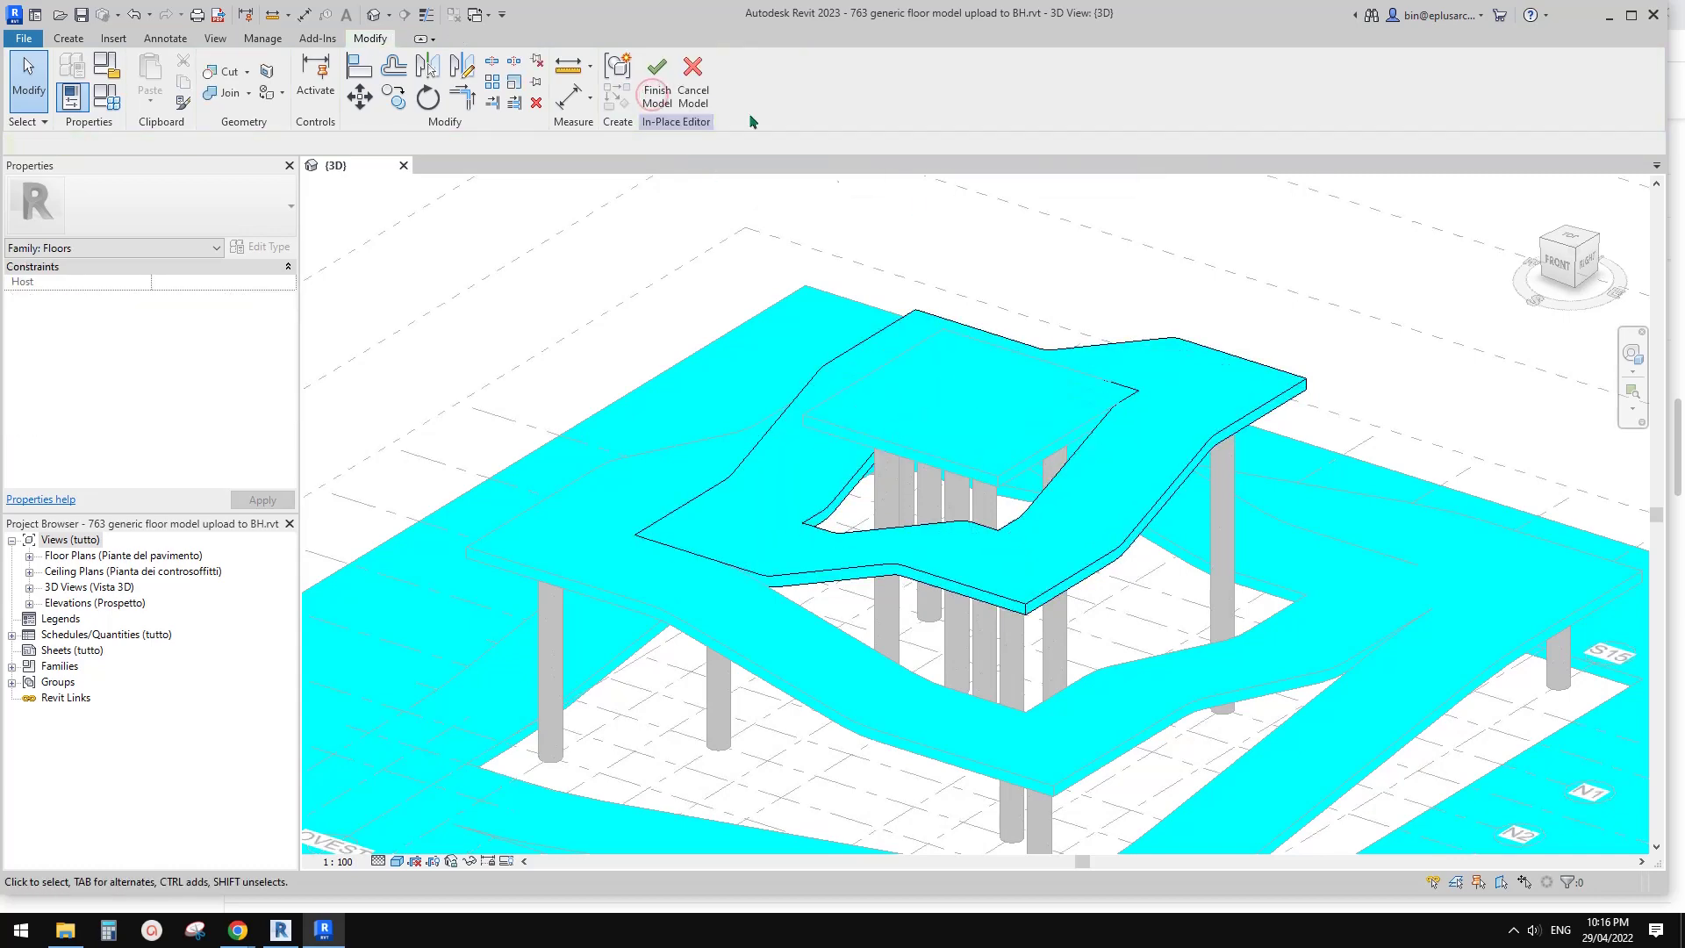
{"action": "left_click", "coordinate": [658, 89]}
{"action": "scroll", "coordinate": [1088, 518], "scroll_direction": "down", "scroll_amount": 3}
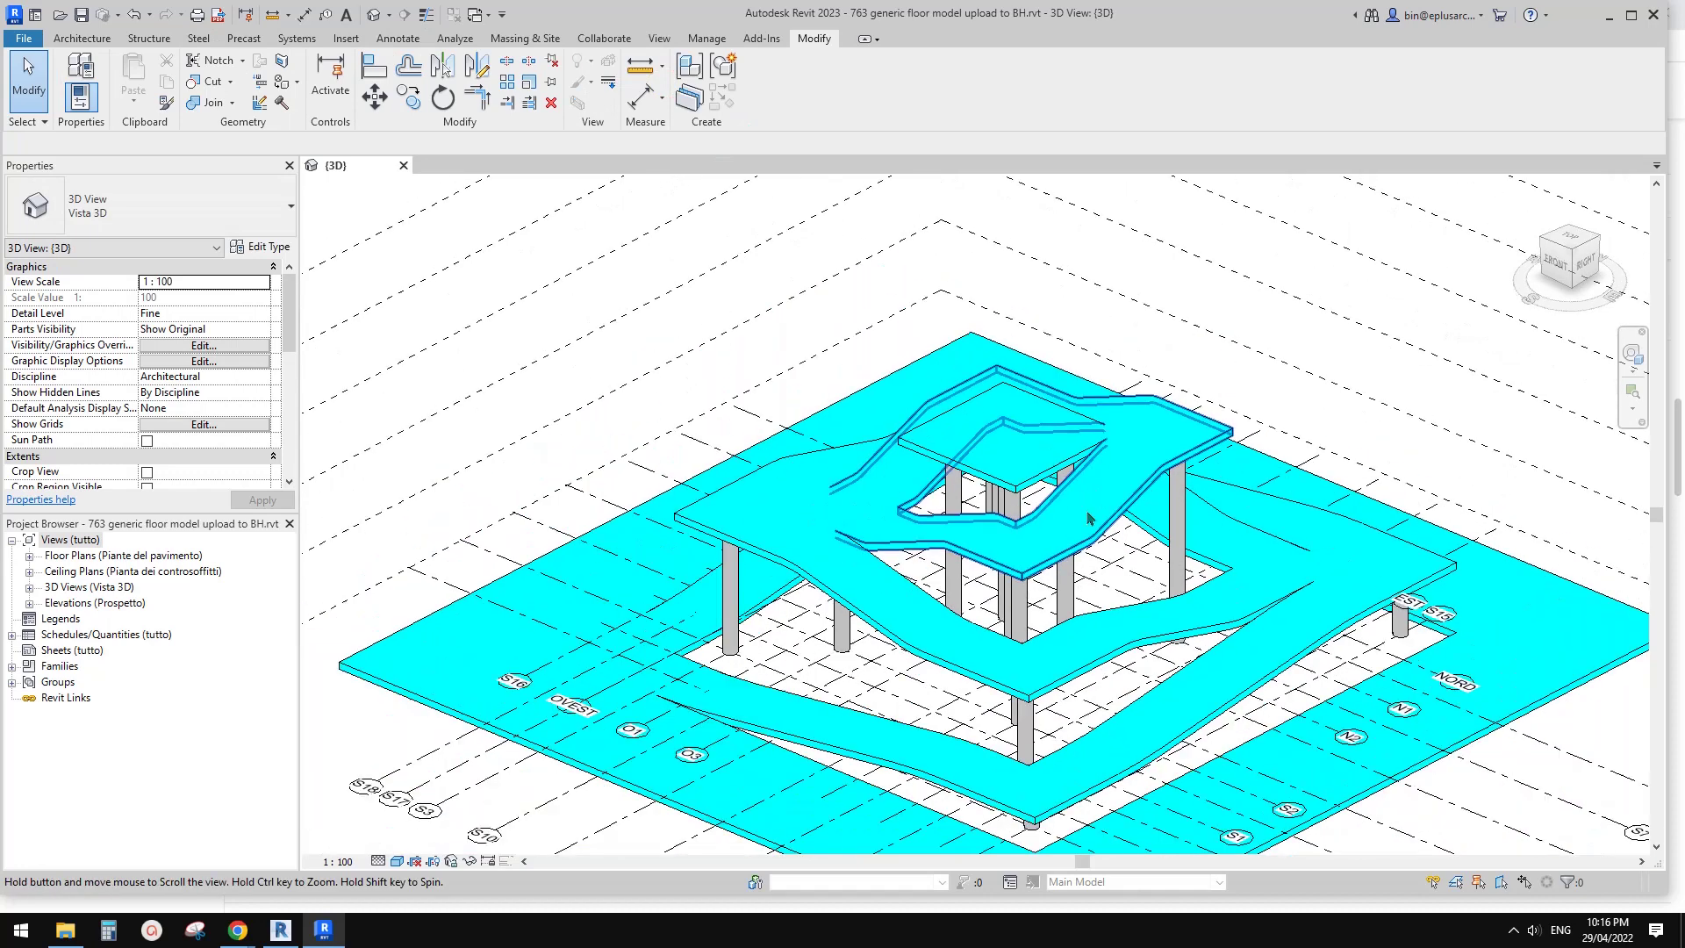
{"action": "middle_click_drag", "start_coordinate": [1088, 518], "coordinate": [975, 484]}
In Revit 2021, create a new project from the chosen template.
{"action": "left_click", "coordinate": [280, 931]}
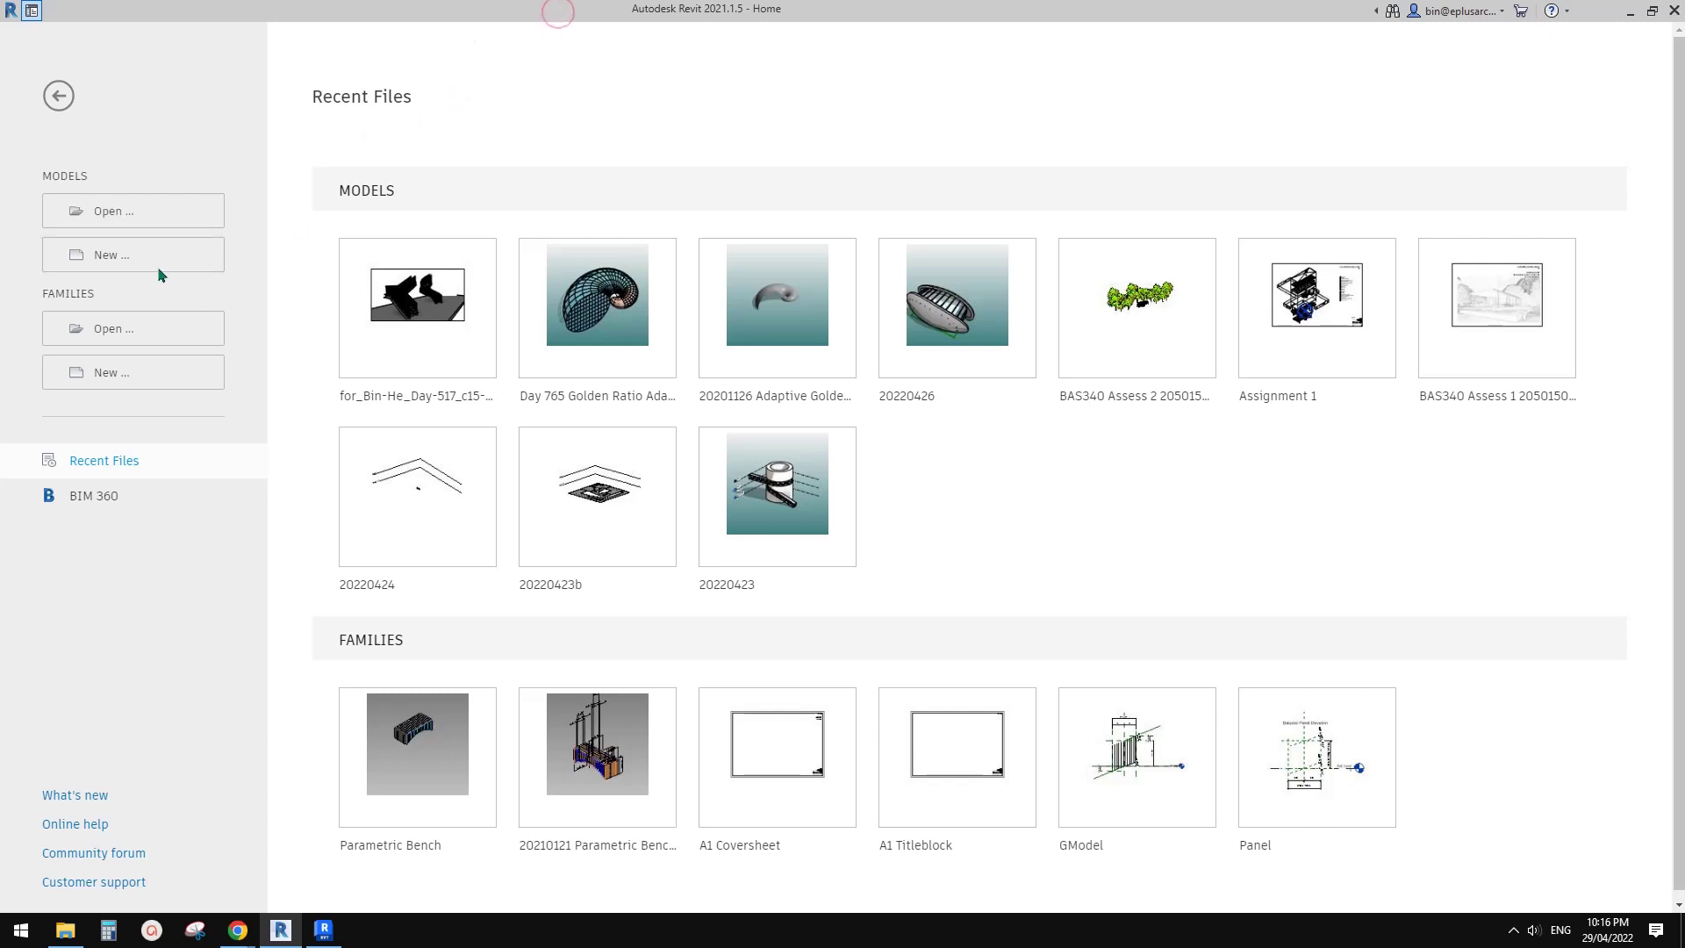
{"action": "left_click", "coordinate": [130, 263]}
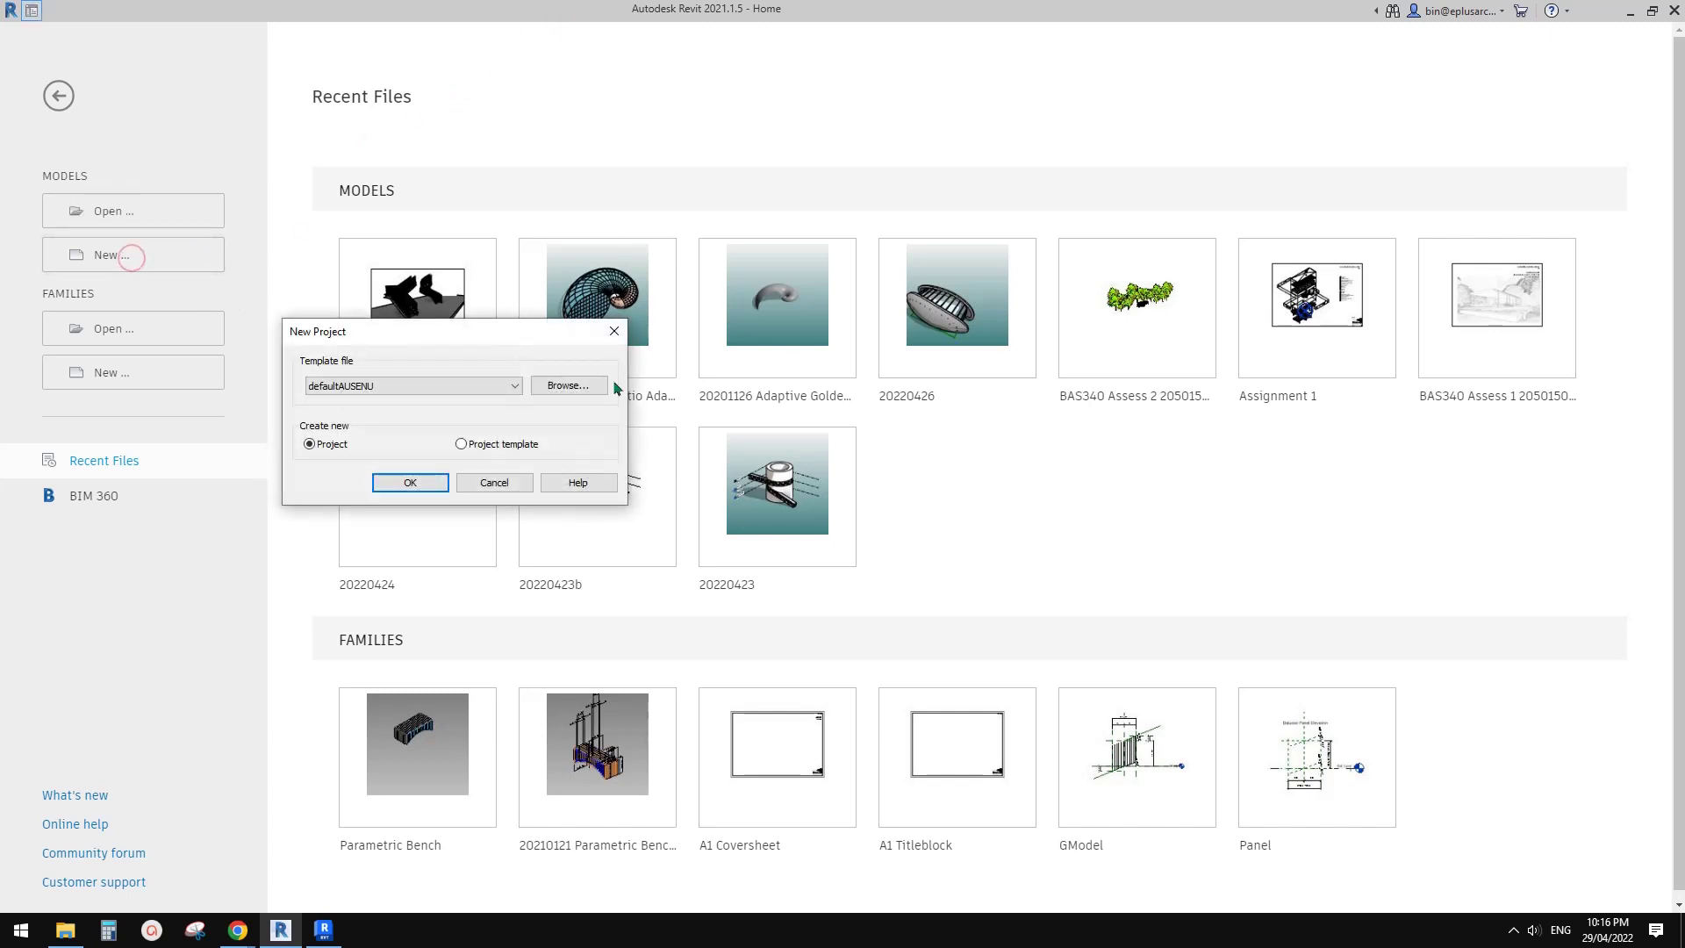
{"action": "left_click", "coordinate": [451, 387]}
{"action": "left_click", "coordinate": [412, 483]}
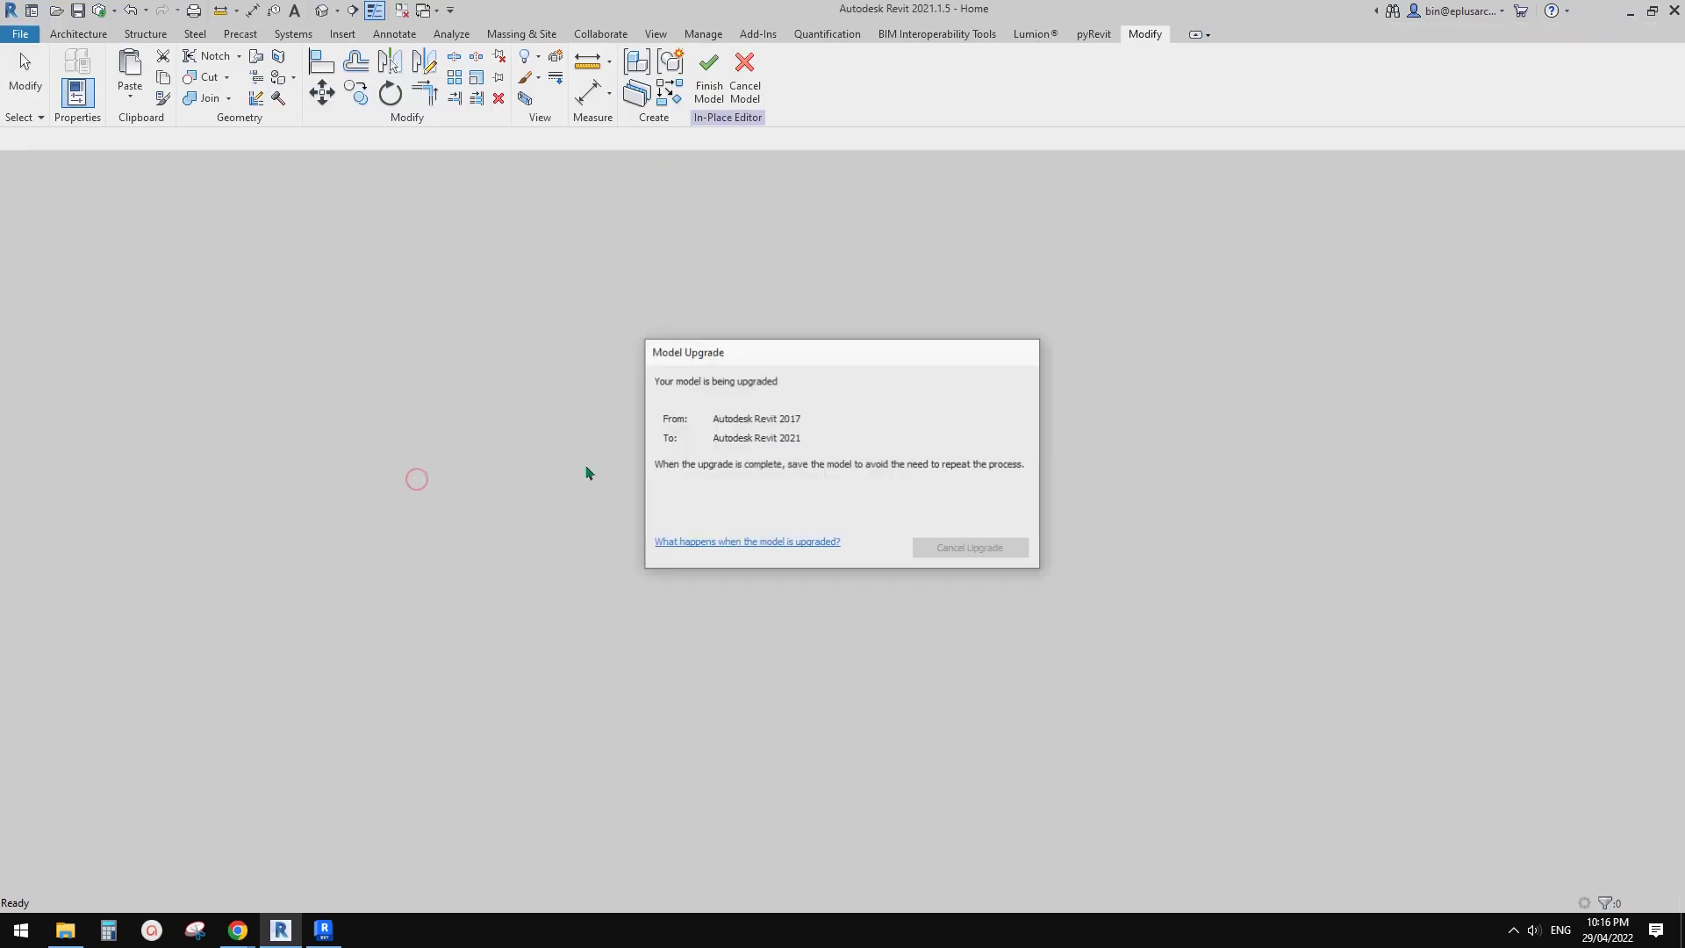
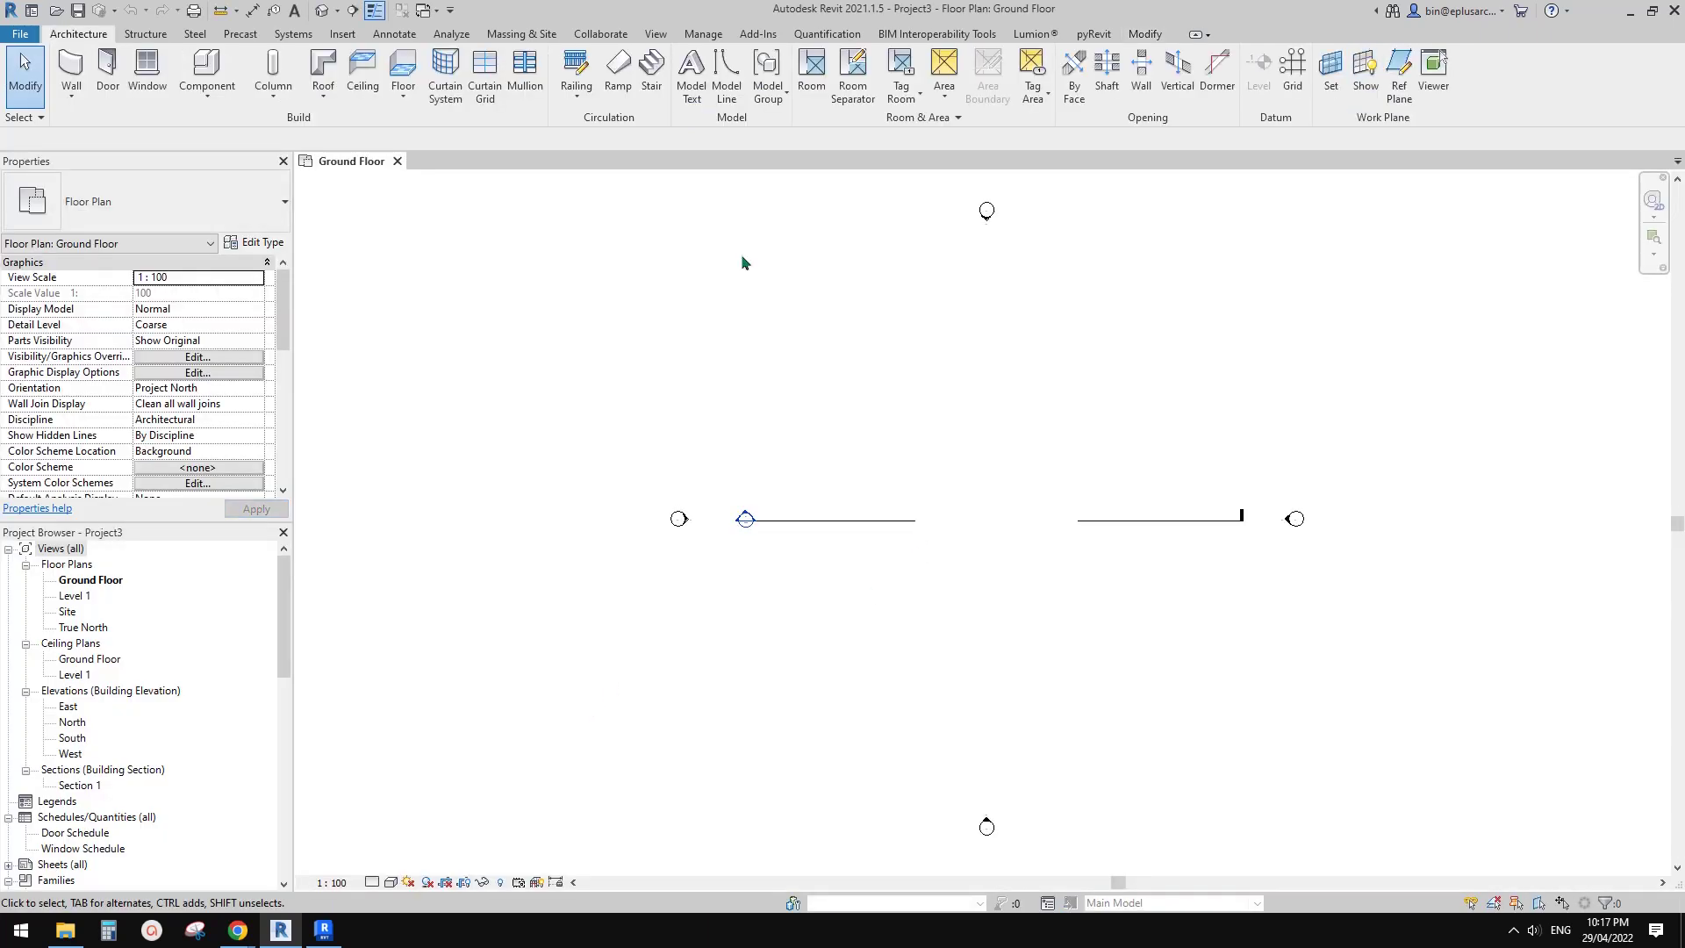
Pan, select and deselect grid S5, and orbit the Revit 2023 sample floor model in 3D.
{"action": "middle_click_drag", "start_coordinate": [1013, 537], "coordinate": [903, 526]}
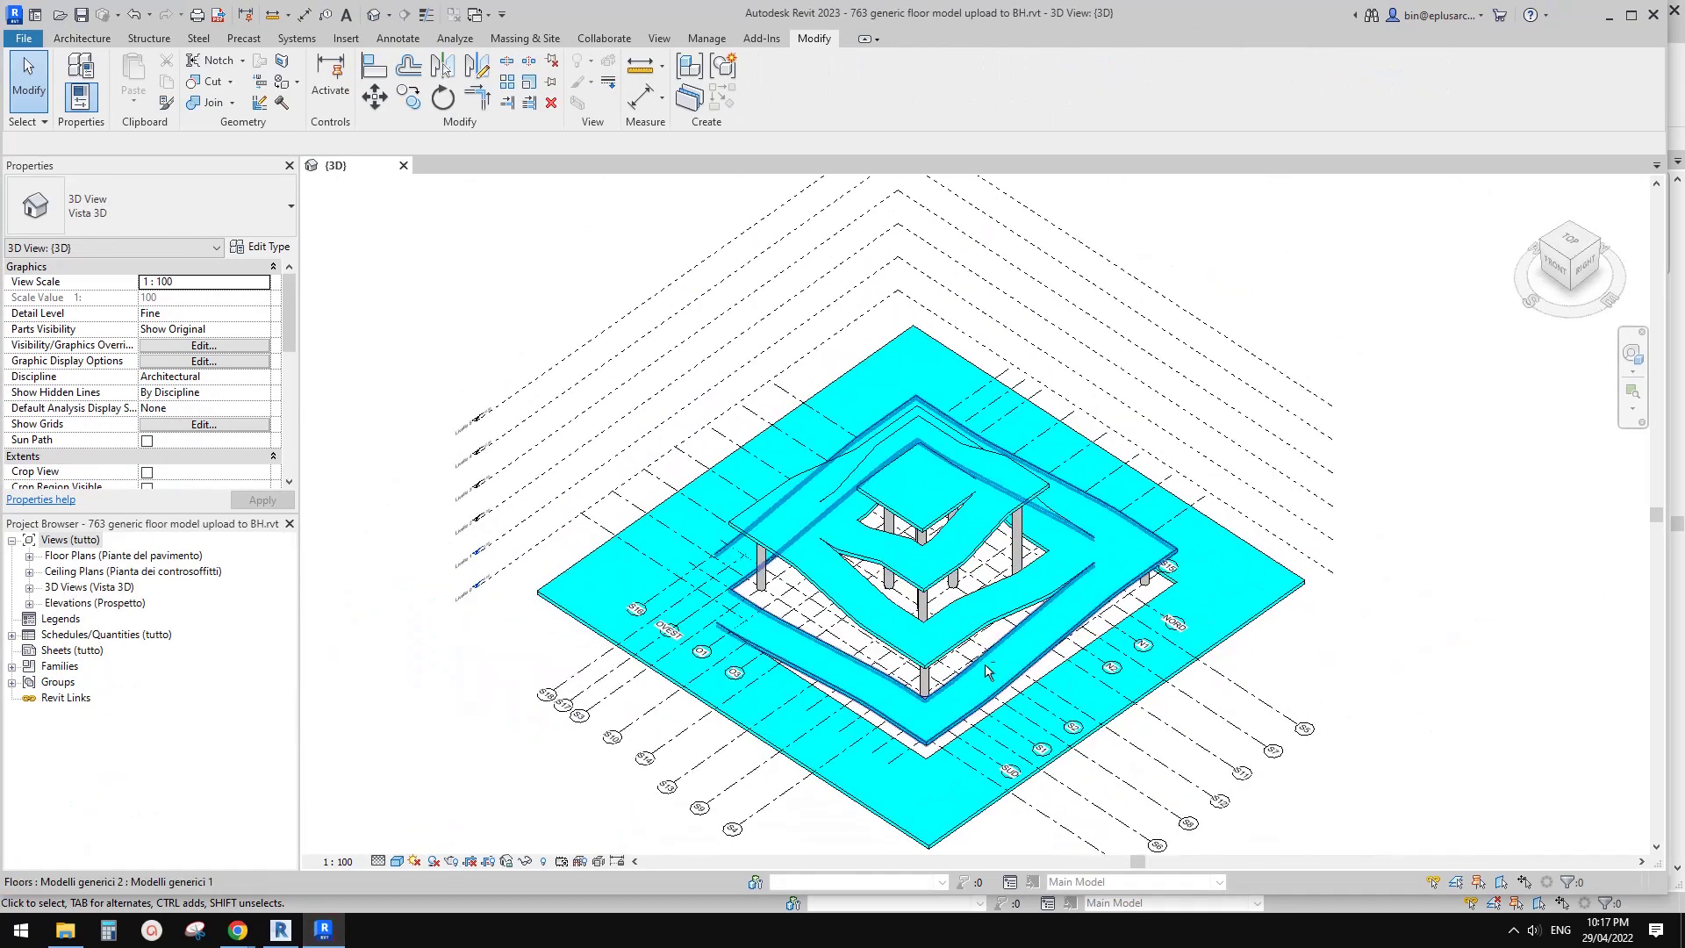
{"action": "left_click", "coordinate": [1284, 672]}
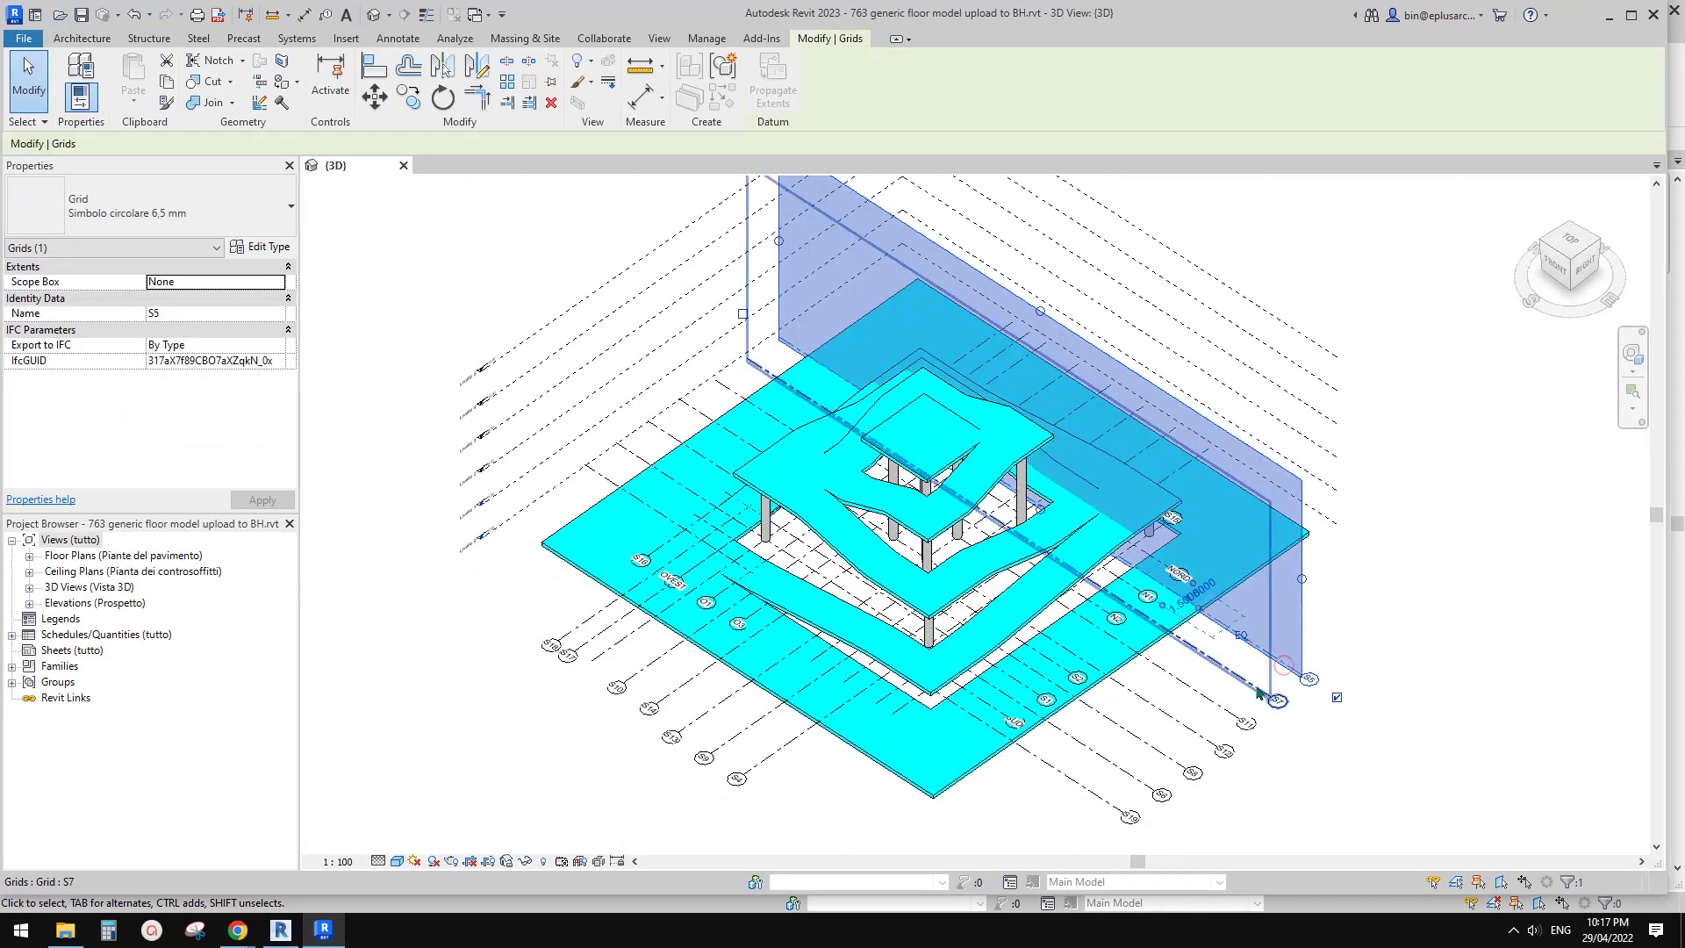
{"action": "key", "text": "Escape"}
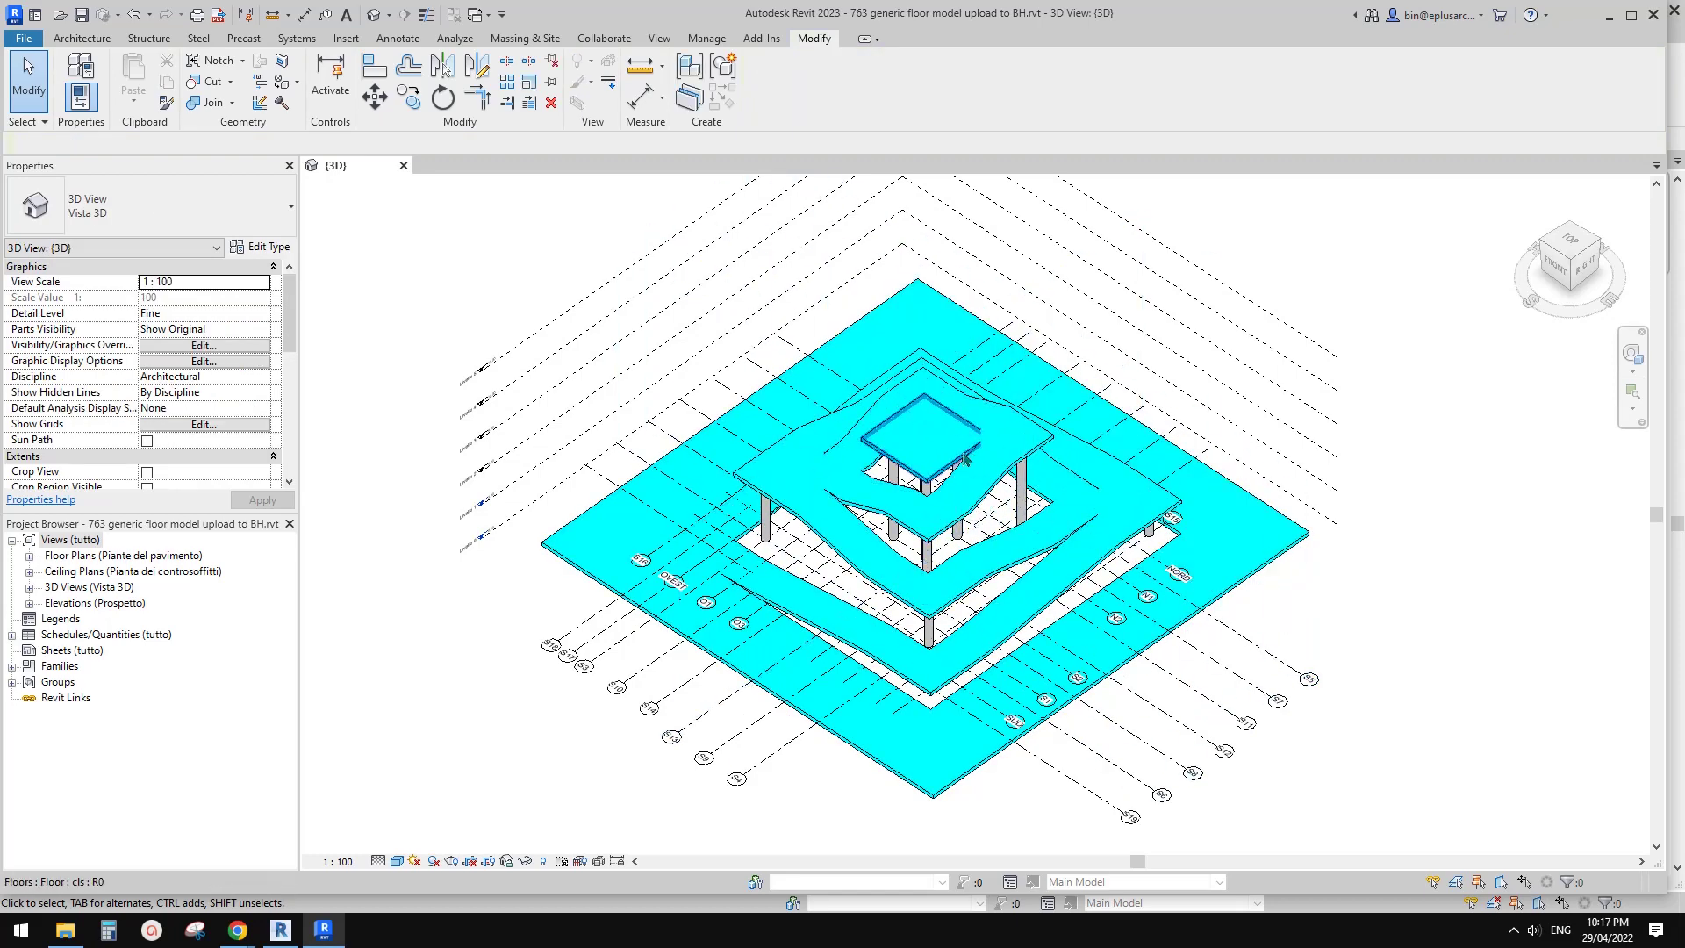
{"action": "middle_click_drag", "start_coordinate": [973, 504], "coordinate": [887, 511], "text": "shift"}
{"action": "middle_click_drag", "start_coordinate": [948, 601], "coordinate": [1005, 604], "text": "shift"}
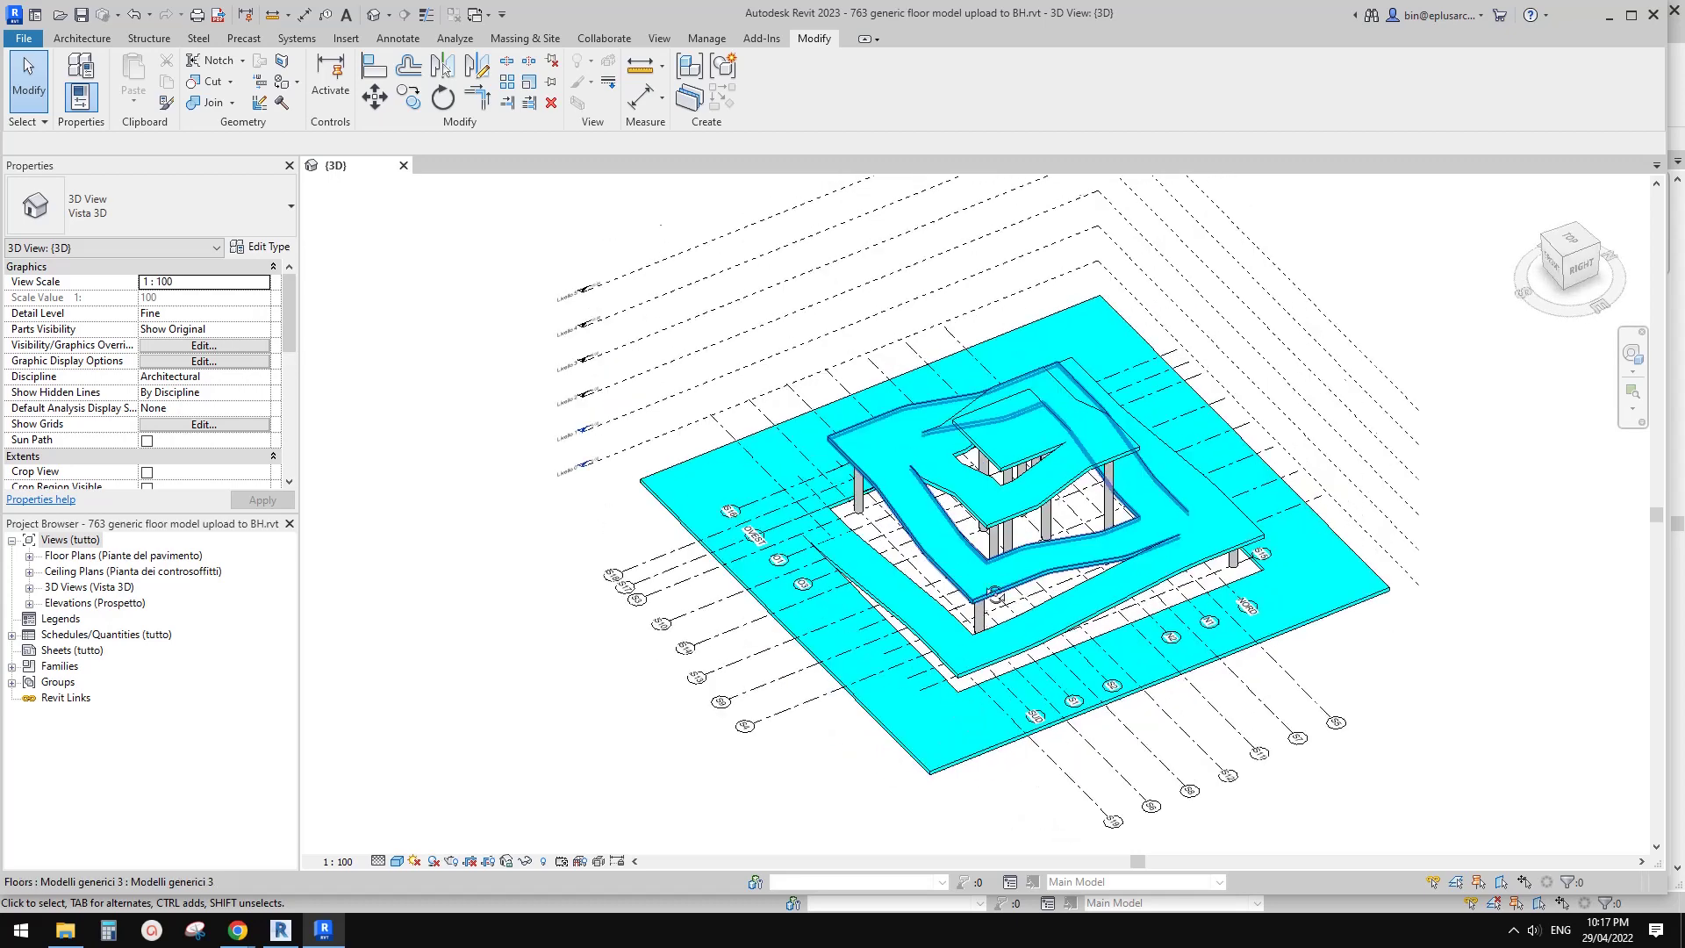
{"action": "middle_click_drag", "start_coordinate": [798, 645], "coordinate": [695, 632]}
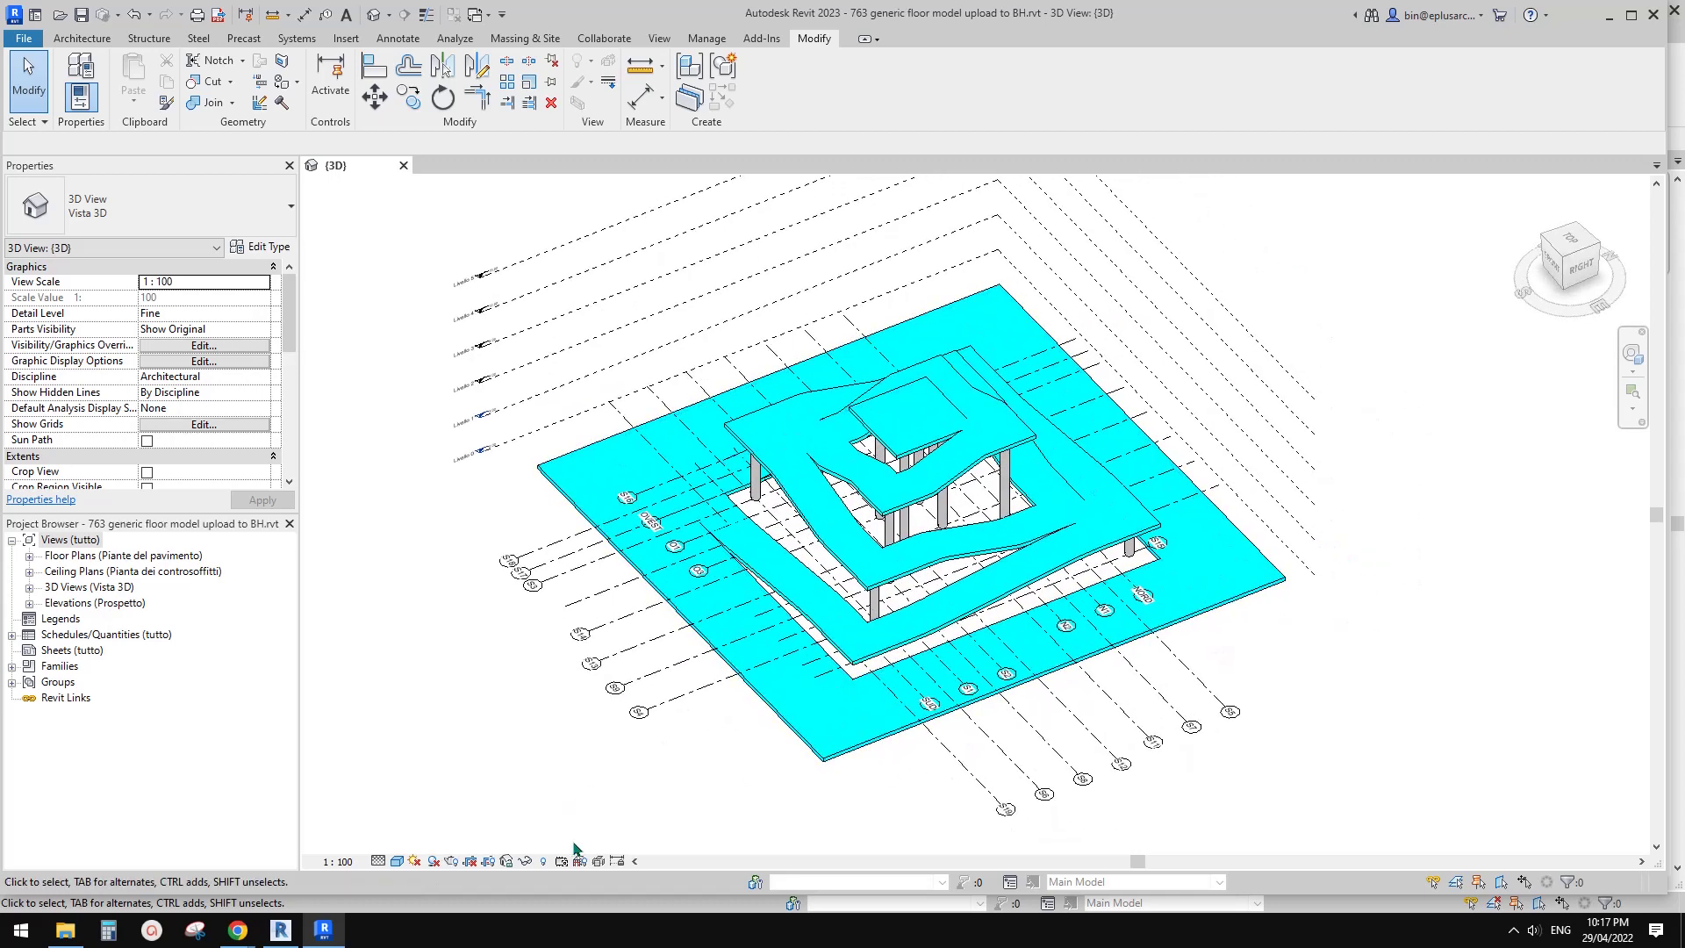
Return to Revit 2021's Project3 Ground Floor plan and zoom and pan it into position.
{"action": "left_click", "coordinate": [293, 932]}
{"action": "scroll", "coordinate": [896, 570], "scroll_direction": "up", "scroll_amount": 2}
{"action": "middle_click_drag", "start_coordinate": [897, 560], "coordinate": [888, 523]}
{"action": "scroll", "coordinate": [888, 518], "scroll_direction": "up", "scroll_amount": 1}
{"action": "middle_click_drag", "start_coordinate": [658, 312], "coordinate": [632, 305]}
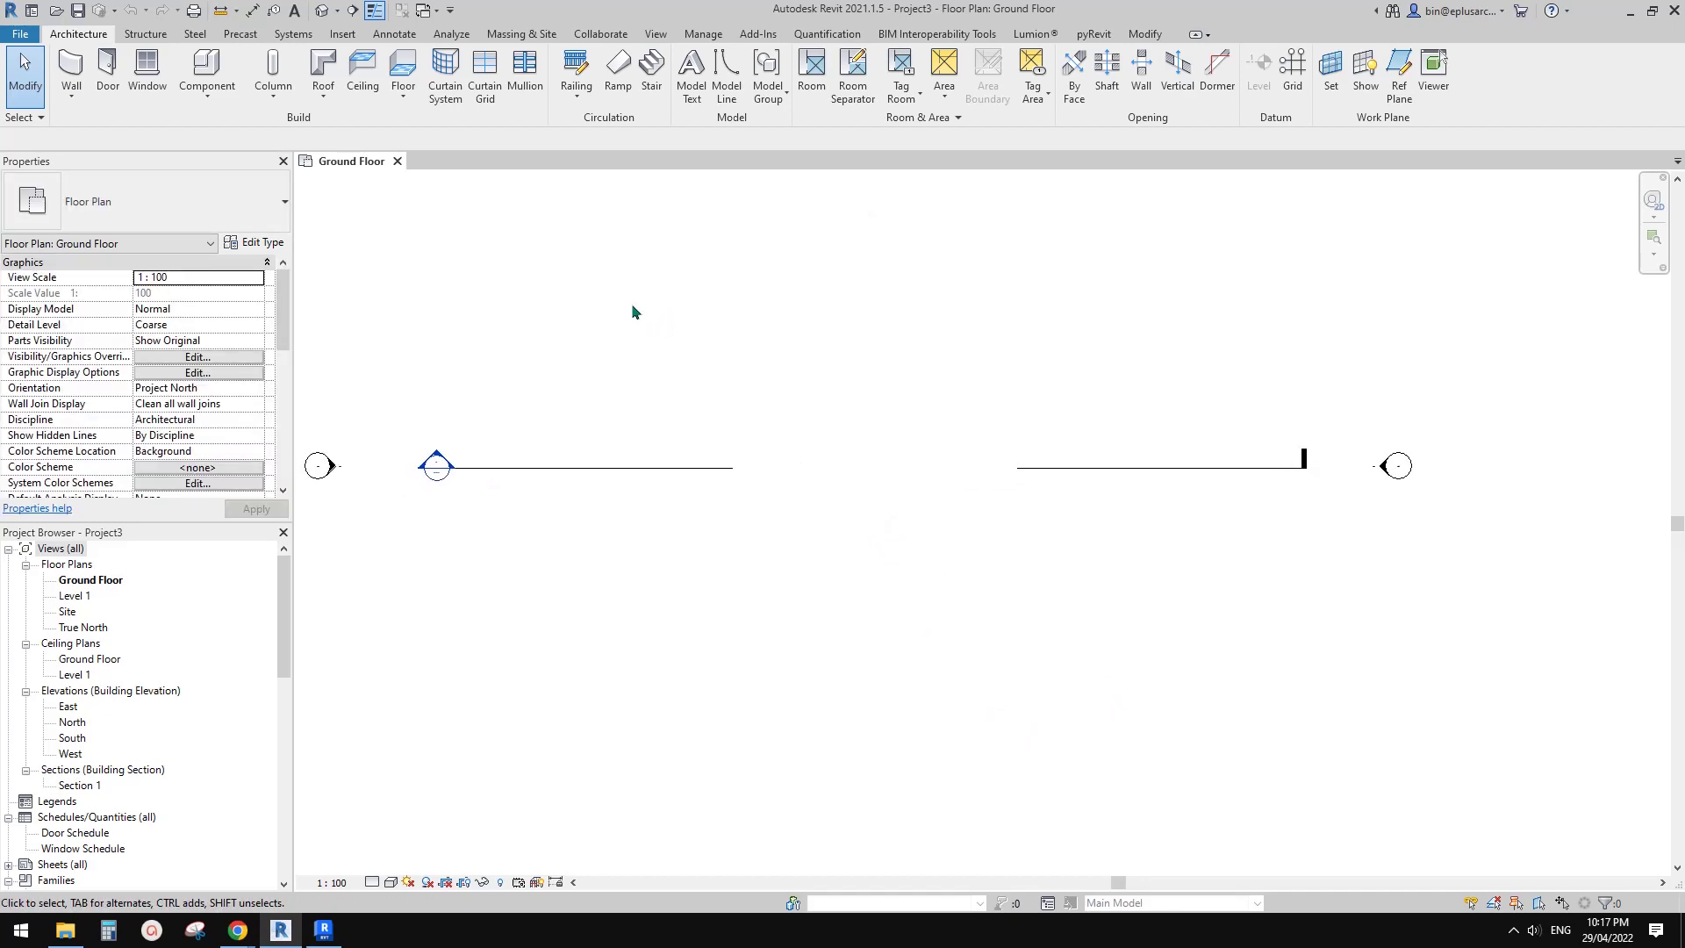
Start a new floor and sketch a rectangular boundary on the Ground Floor.
{"action": "left_click", "coordinate": [403, 70]}
{"action": "left_click", "coordinate": [857, 57]}
{"action": "left_click", "coordinate": [844, 406]}
{"action": "left_click", "coordinate": [930, 478]}
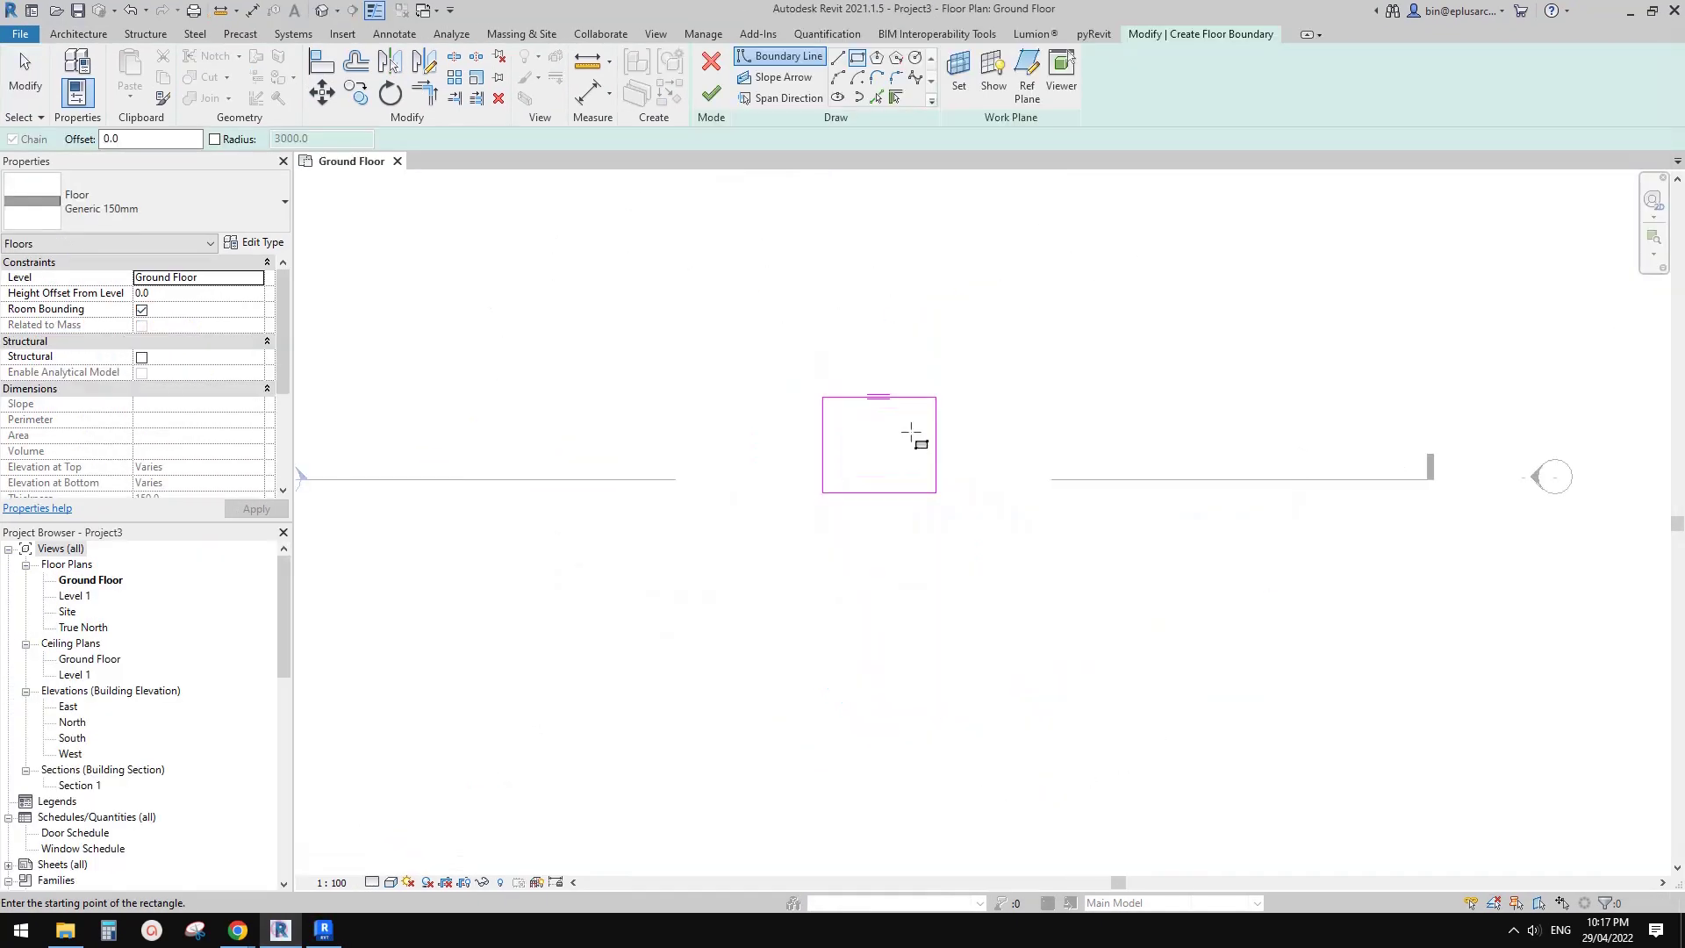
{"action": "scroll", "coordinate": [909, 444], "scroll_direction": "up", "scroll_amount": 2}
{"action": "left_click", "coordinate": [1018, 443]}
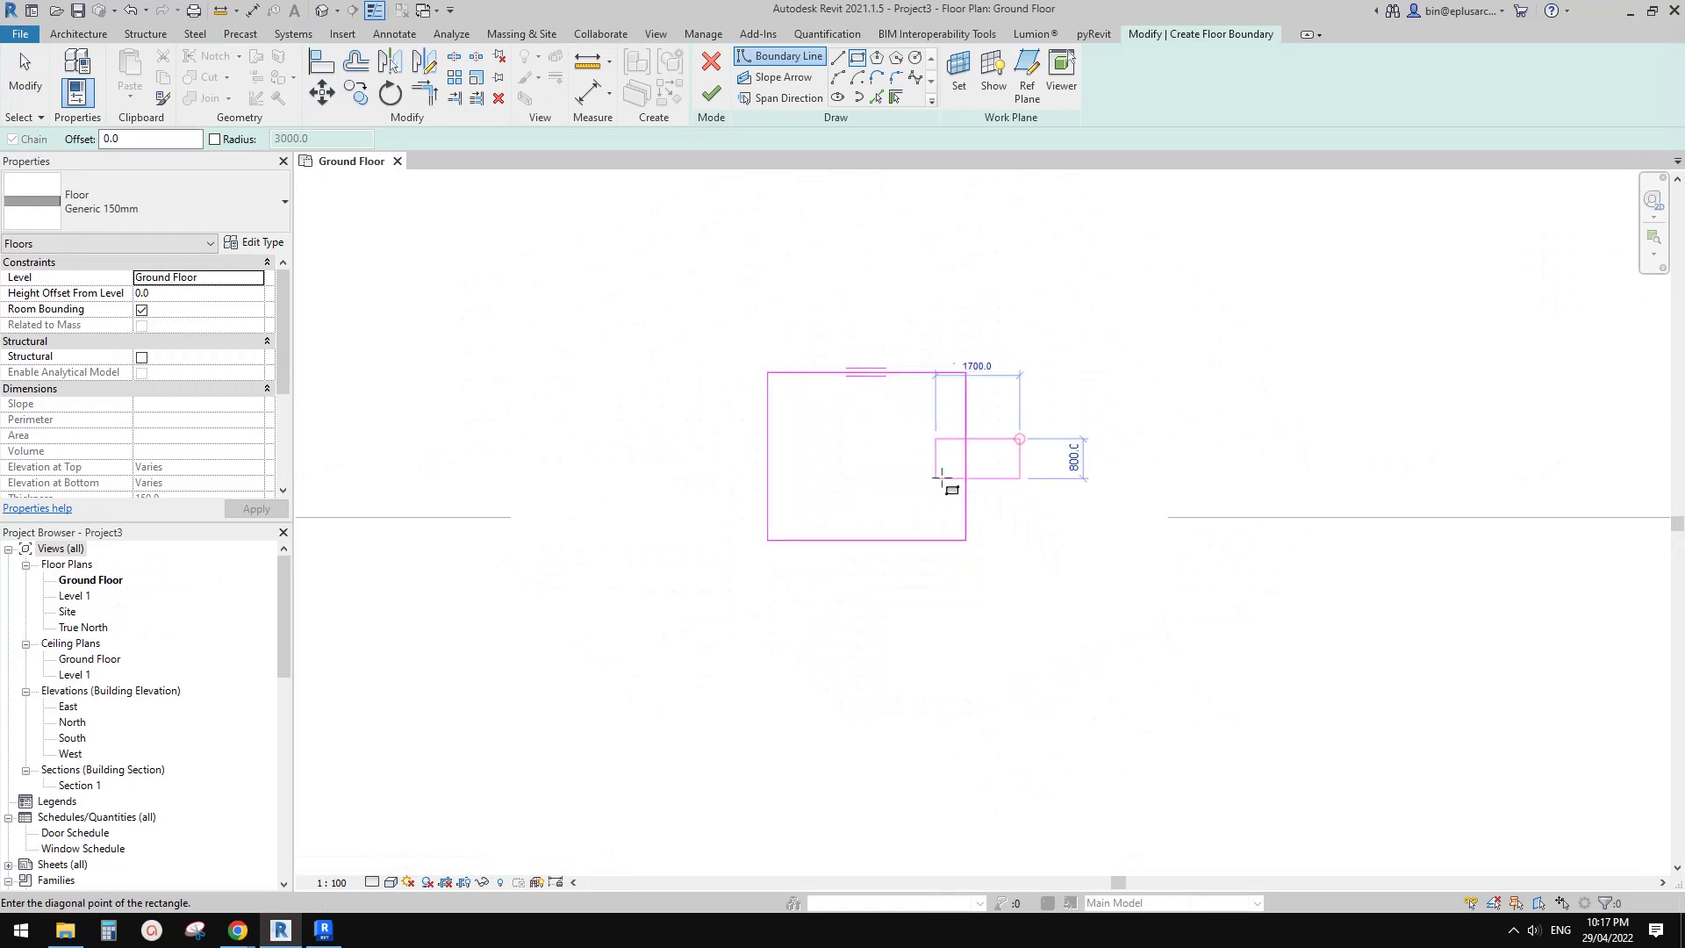
{"action": "key", "text": "Escape"}
{"action": "key", "text": "Escape"}
Change the 3400 boundary side to 4000 so the floor is square.
{"action": "left_click", "coordinate": [966, 456]}
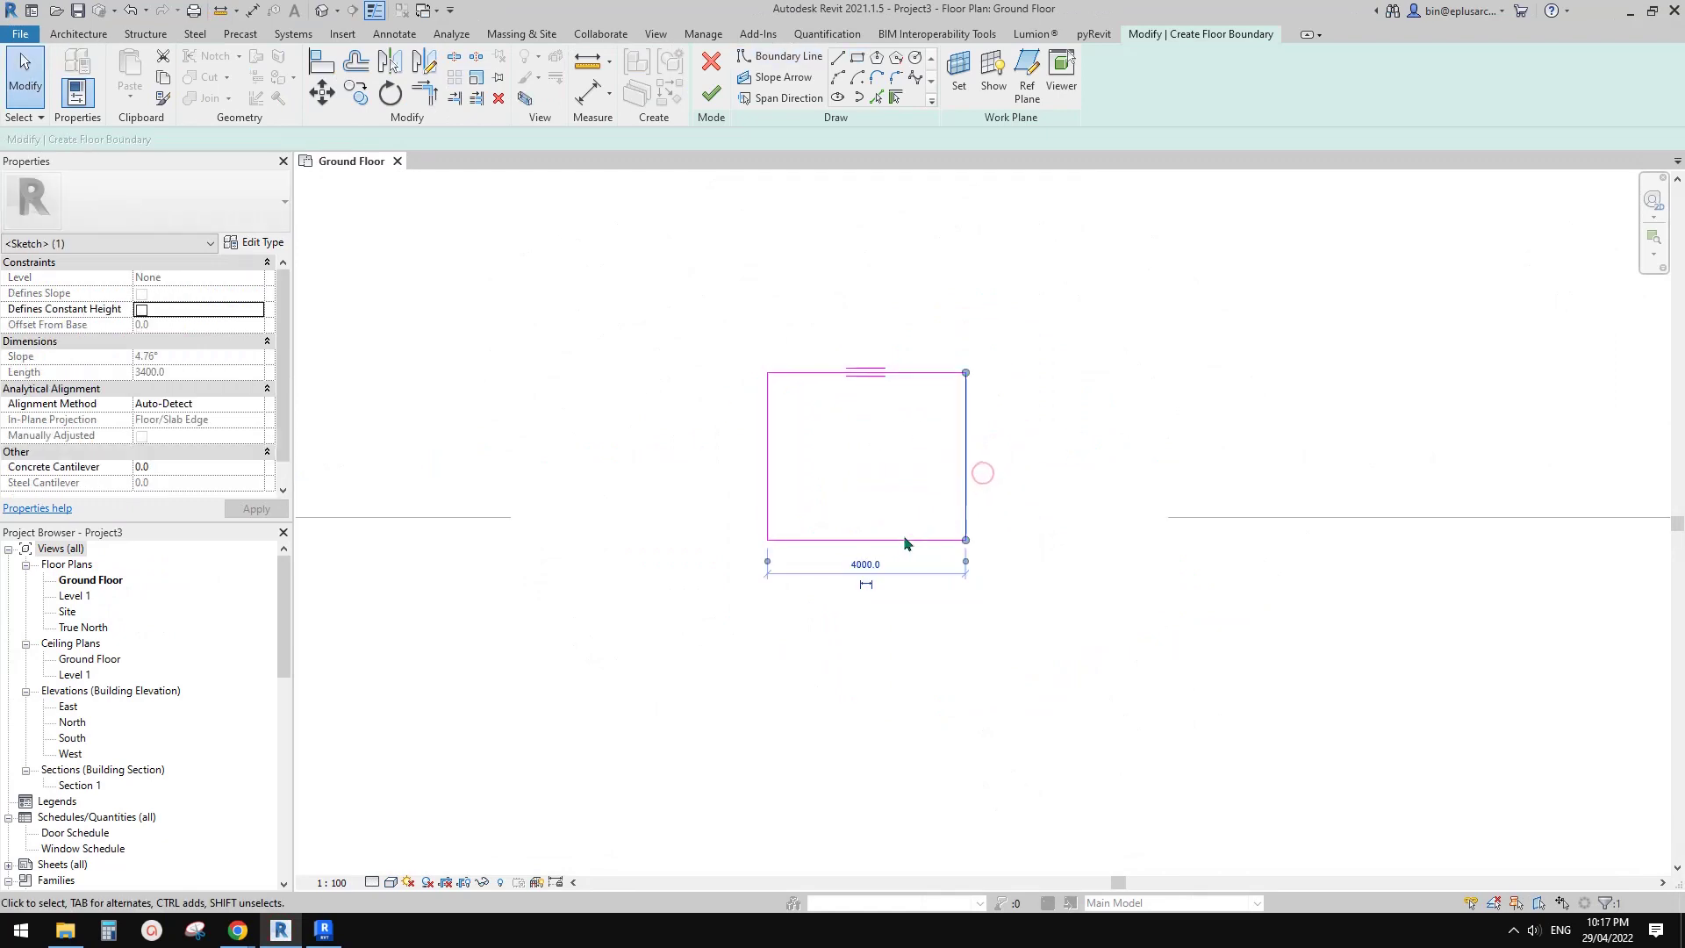
{"action": "left_click", "coordinate": [876, 565]}
{"action": "left_click", "coordinate": [883, 380]}
{"action": "left_click", "coordinate": [990, 457]}
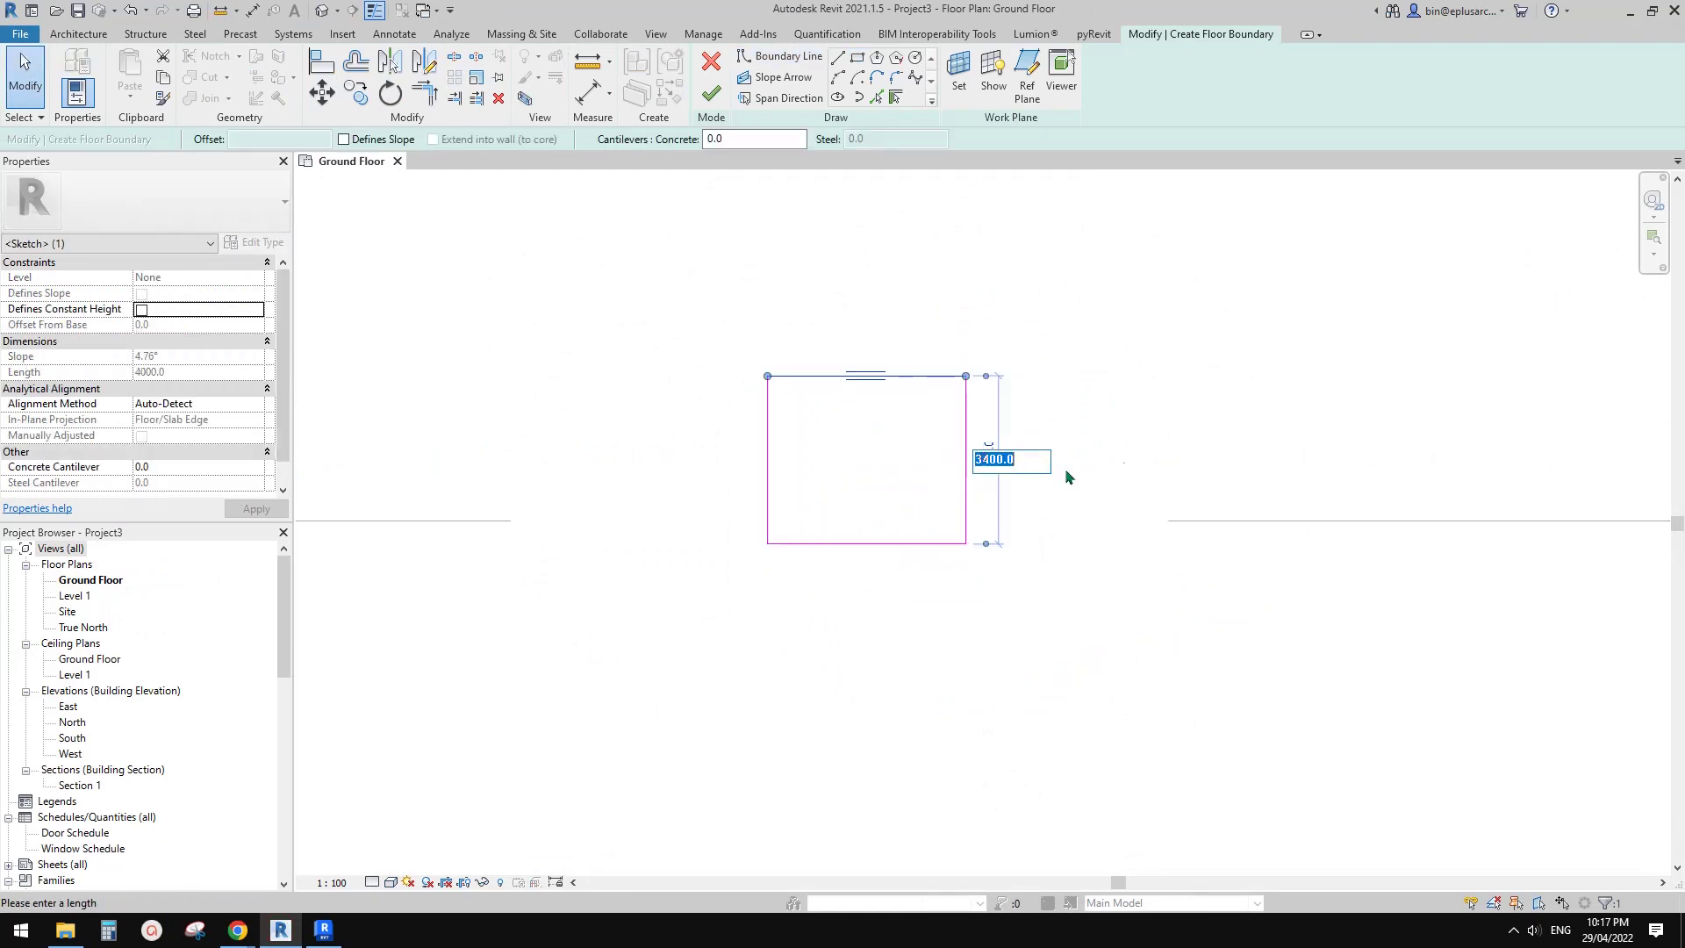
{"action": "type", "text": "4000"}
{"action": "key", "text": "Return"}
{"action": "left_click", "coordinate": [1113, 430]}
{"action": "scroll", "coordinate": [1115, 439], "scroll_direction": "down", "scroll_amount": 2}
{"action": "mouse_move", "coordinate": [1115, 480]}
{"action": "middle_mouse_down"}
{"action": "mouse_move", "coordinate": [1143, 484]}
{"action": "mouse_move", "coordinate": [1108, 452]}
{"action": "middle_mouse_up"}
Finish the floor and set its Height Offset From Level to 2000.
{"action": "left_click", "coordinate": [712, 95]}
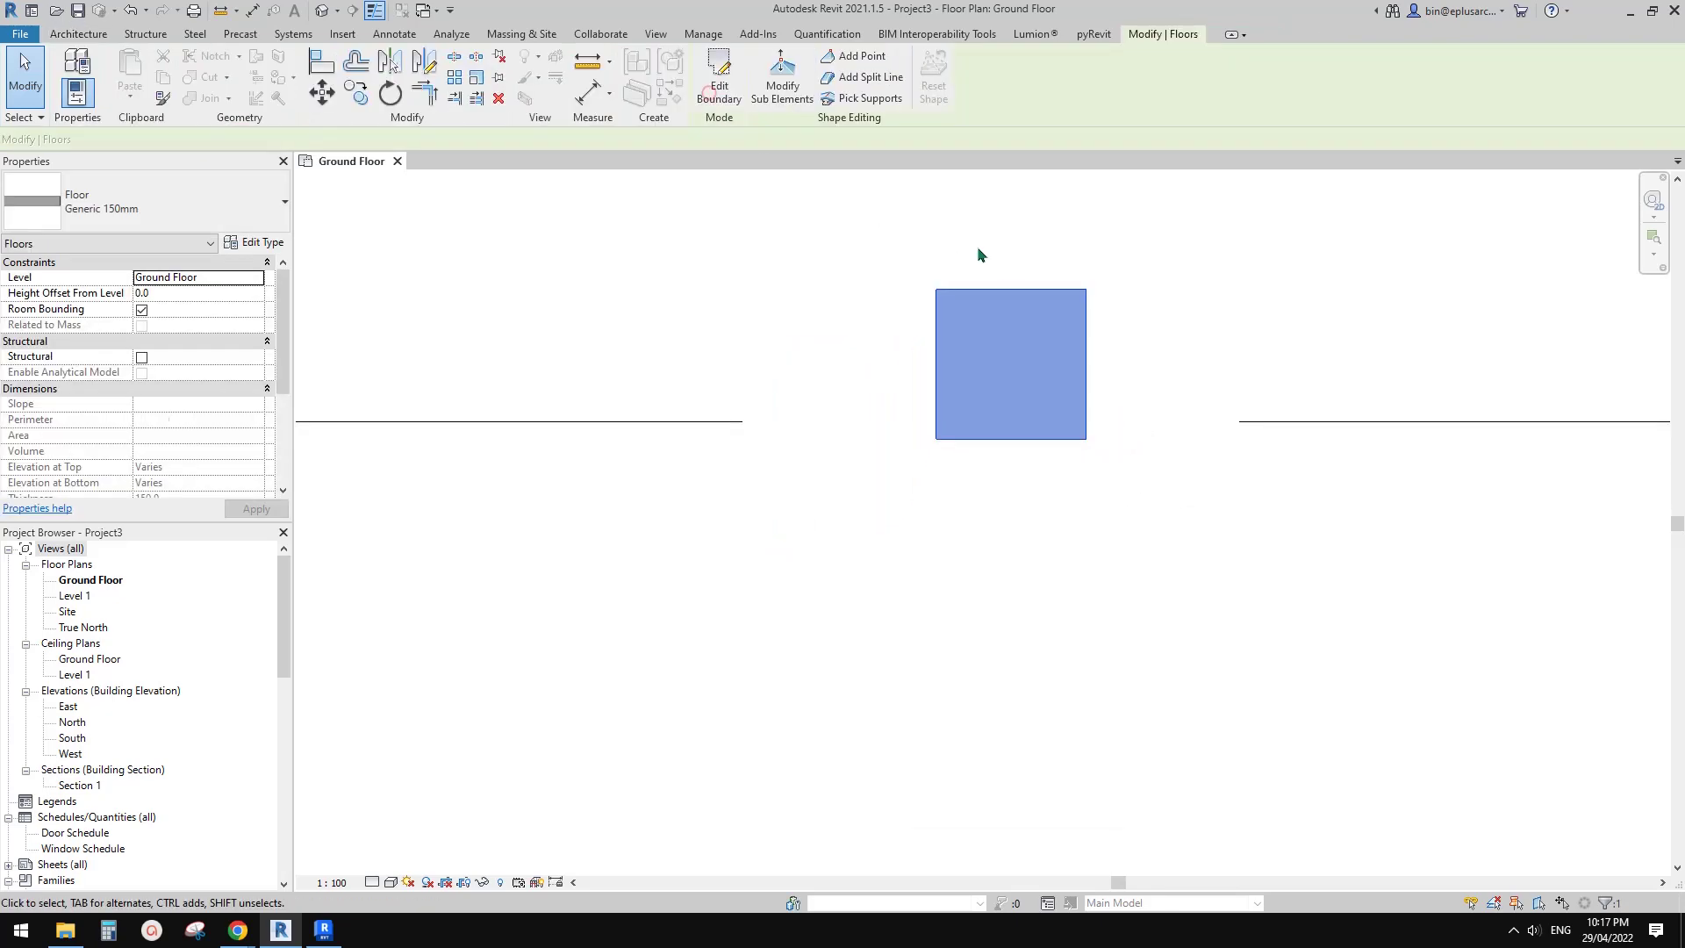
{"action": "middle_click_drag", "start_coordinate": [978, 256], "coordinate": [935, 357]}
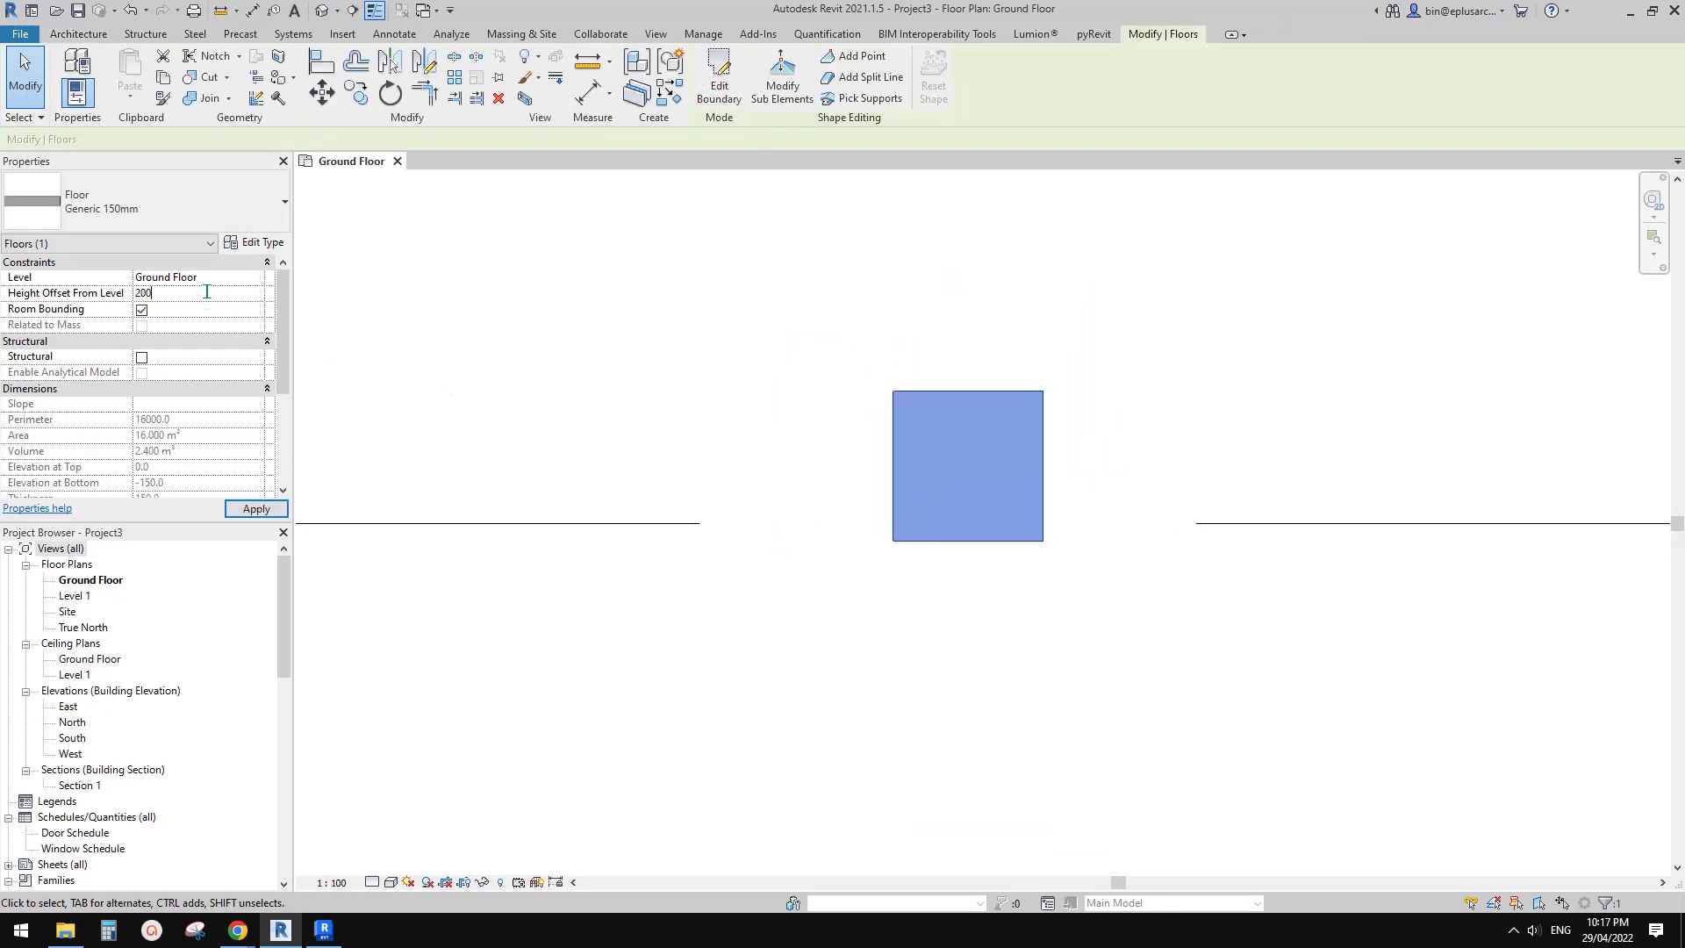
{"action": "key", "text": "Return"}
Inspect the raised slab in the Default 3D View, then start Component > Model In-Place.
{"action": "left_click", "coordinate": [322, 13]}
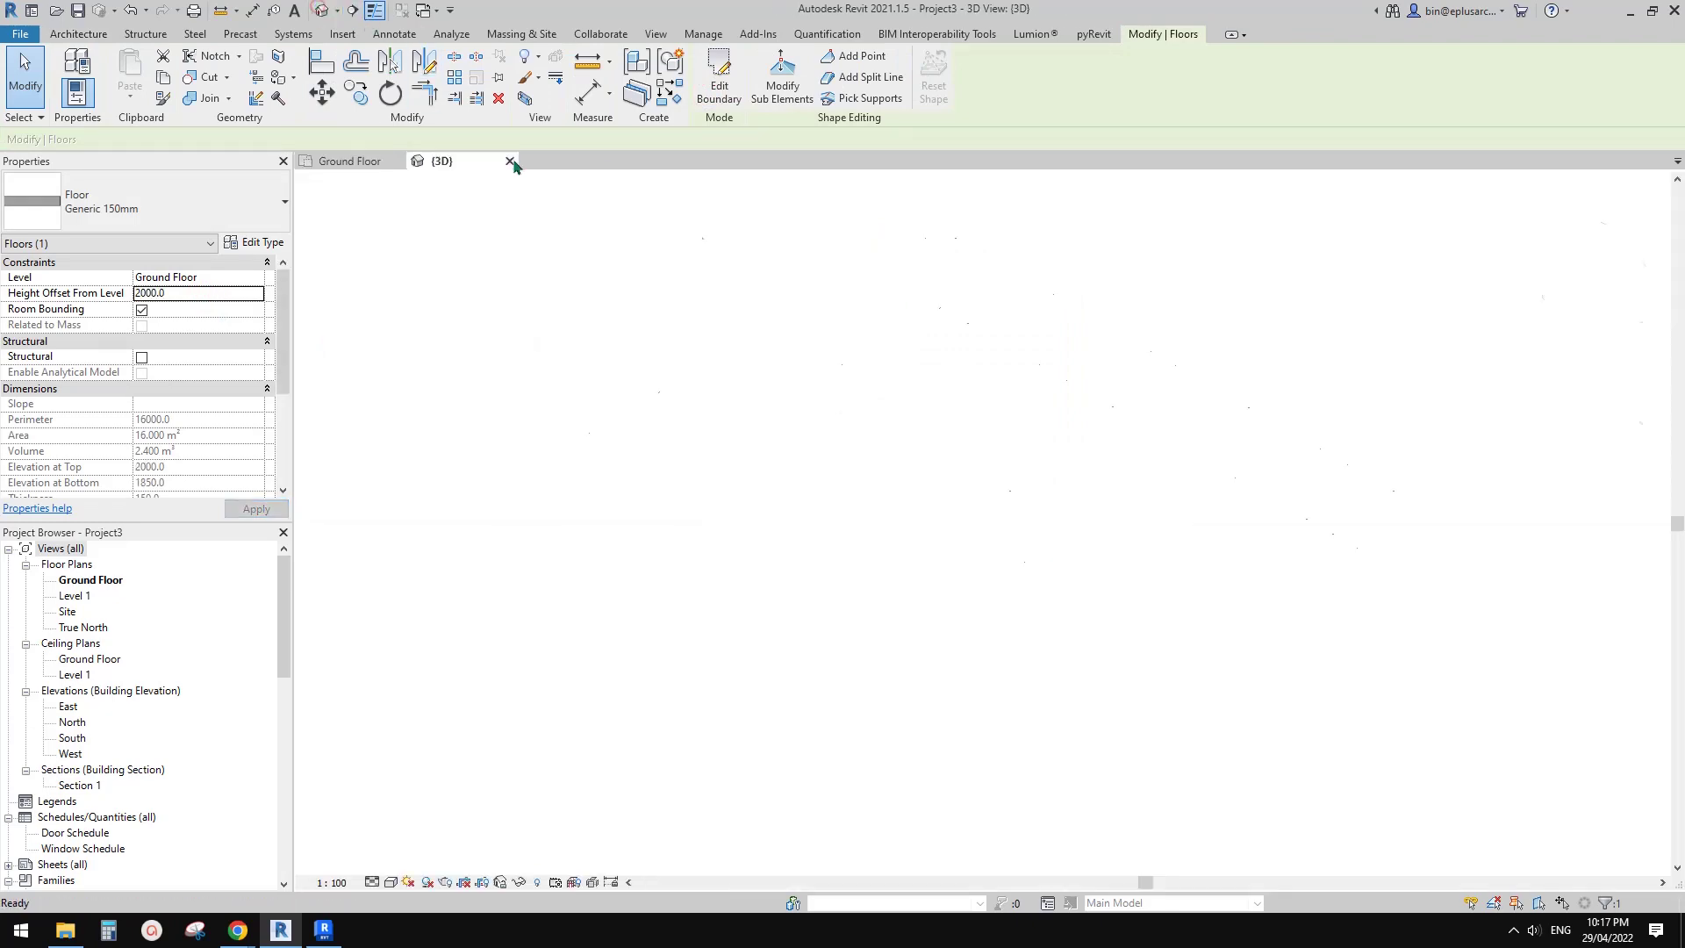
{"action": "middle_click_drag", "start_coordinate": [886, 289], "coordinate": [890, 361], "text": "shift"}
{"action": "scroll", "coordinate": [969, 470], "scroll_direction": "up", "scroll_amount": 2}
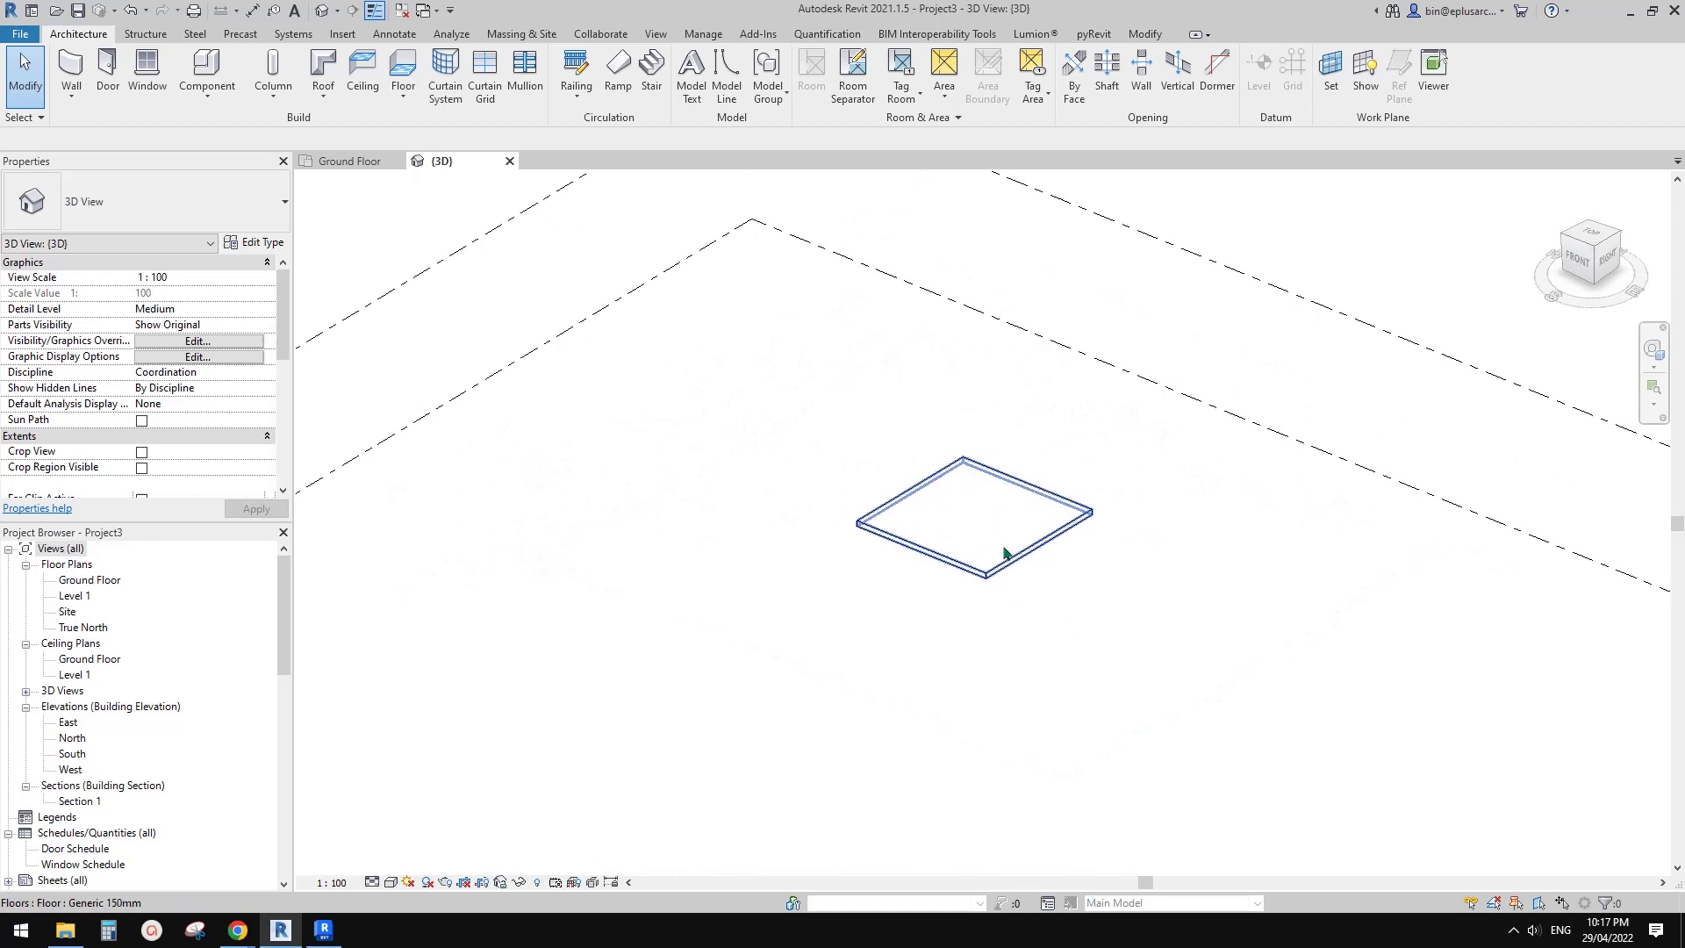
{"action": "left_click", "coordinate": [1004, 555]}
{"action": "middle_click_drag", "start_coordinate": [1004, 555], "coordinate": [945, 545], "text": "shift"}
{"action": "left_click", "coordinate": [979, 556]}
{"action": "scroll", "coordinate": [974, 554], "scroll_direction": "up", "scroll_amount": 2}
{"action": "scroll", "coordinate": [952, 554], "scroll_direction": "up", "scroll_amount": 1}
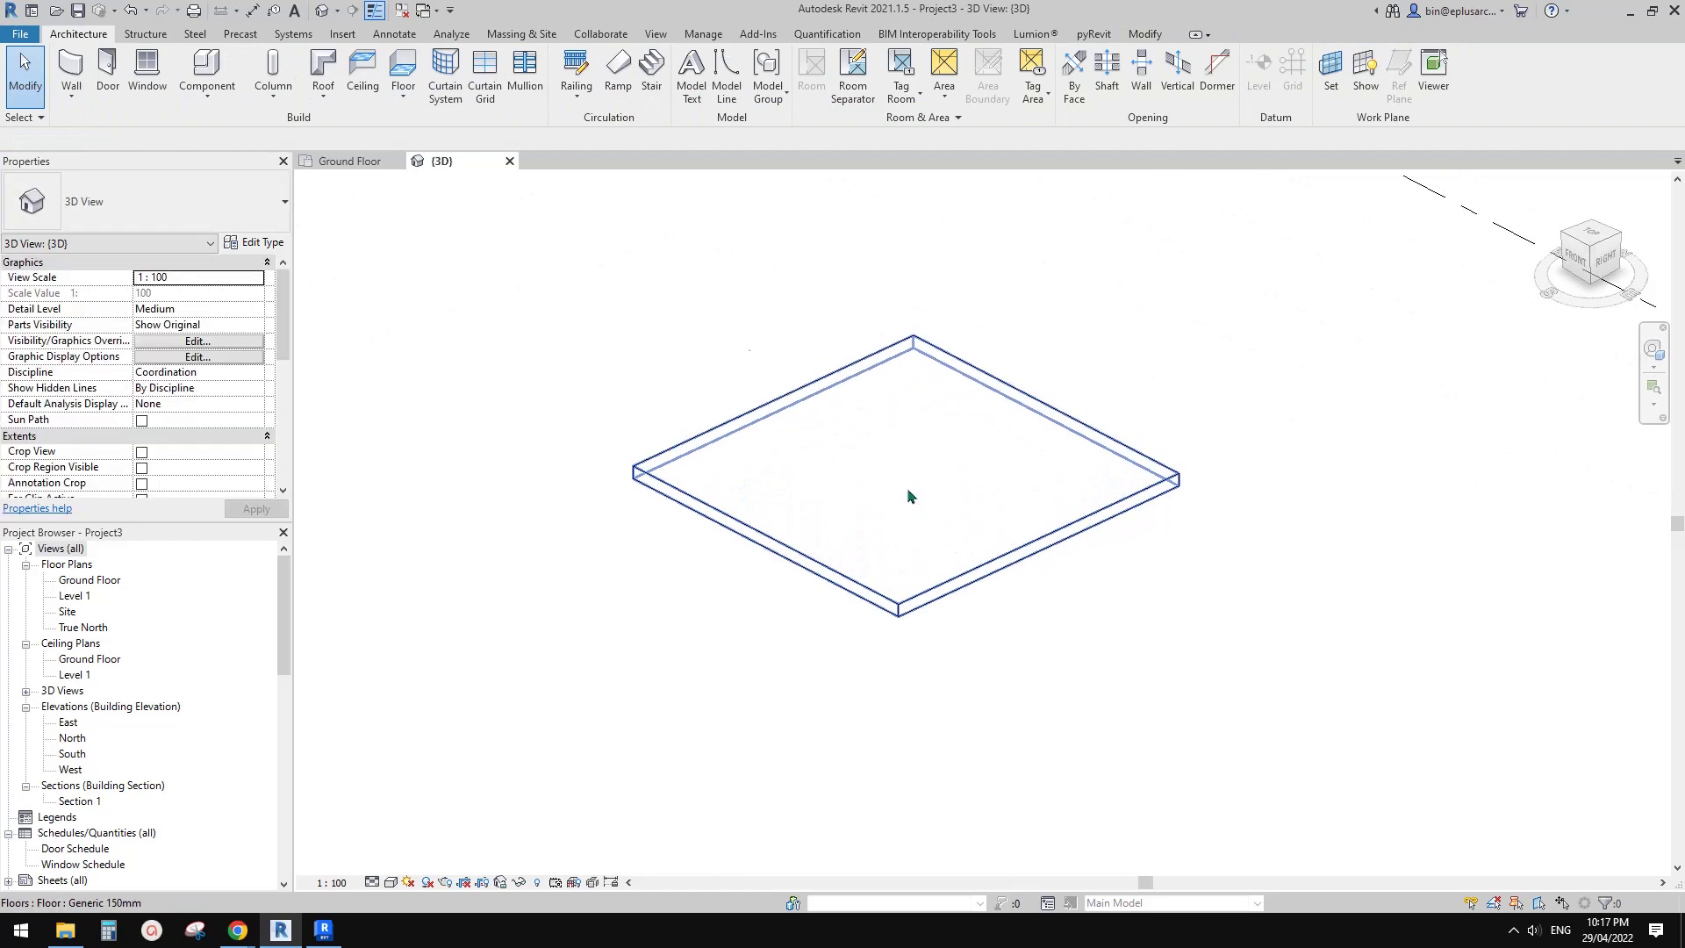
{"action": "left_click", "coordinate": [207, 90]}
{"action": "left_click", "coordinate": [233, 163]}
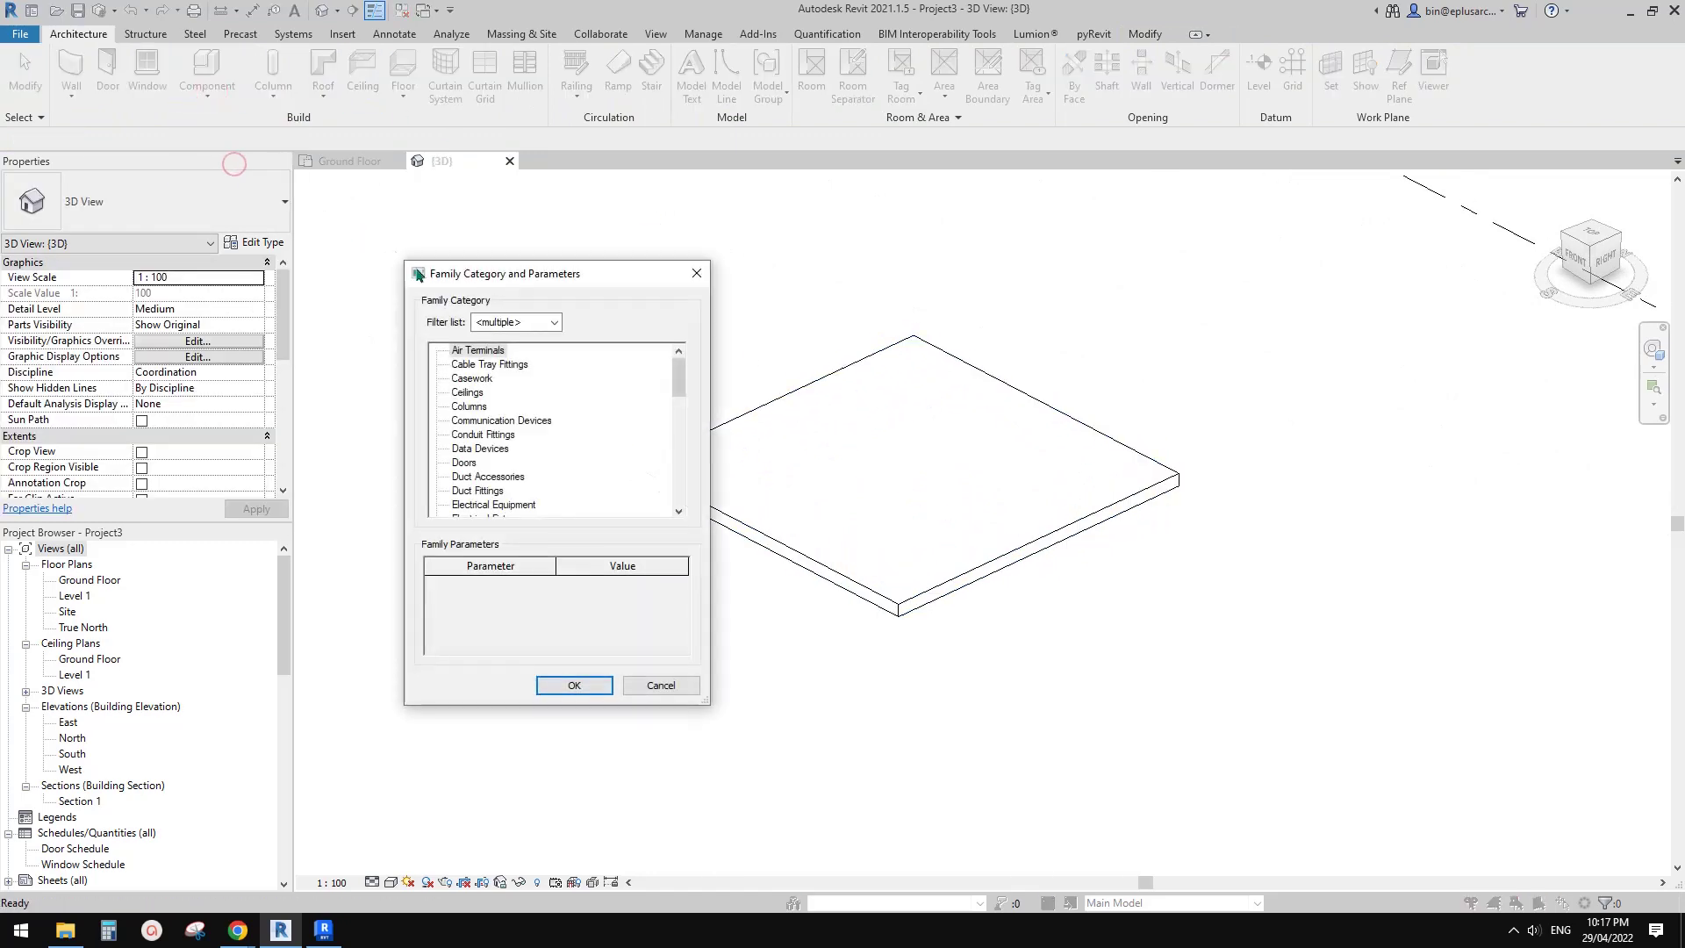
Create an in-place model in the Floors category with the default name, then switch to Revit 2023.
{"action": "key", "text": "f"}
{"action": "key", "text": "f"}
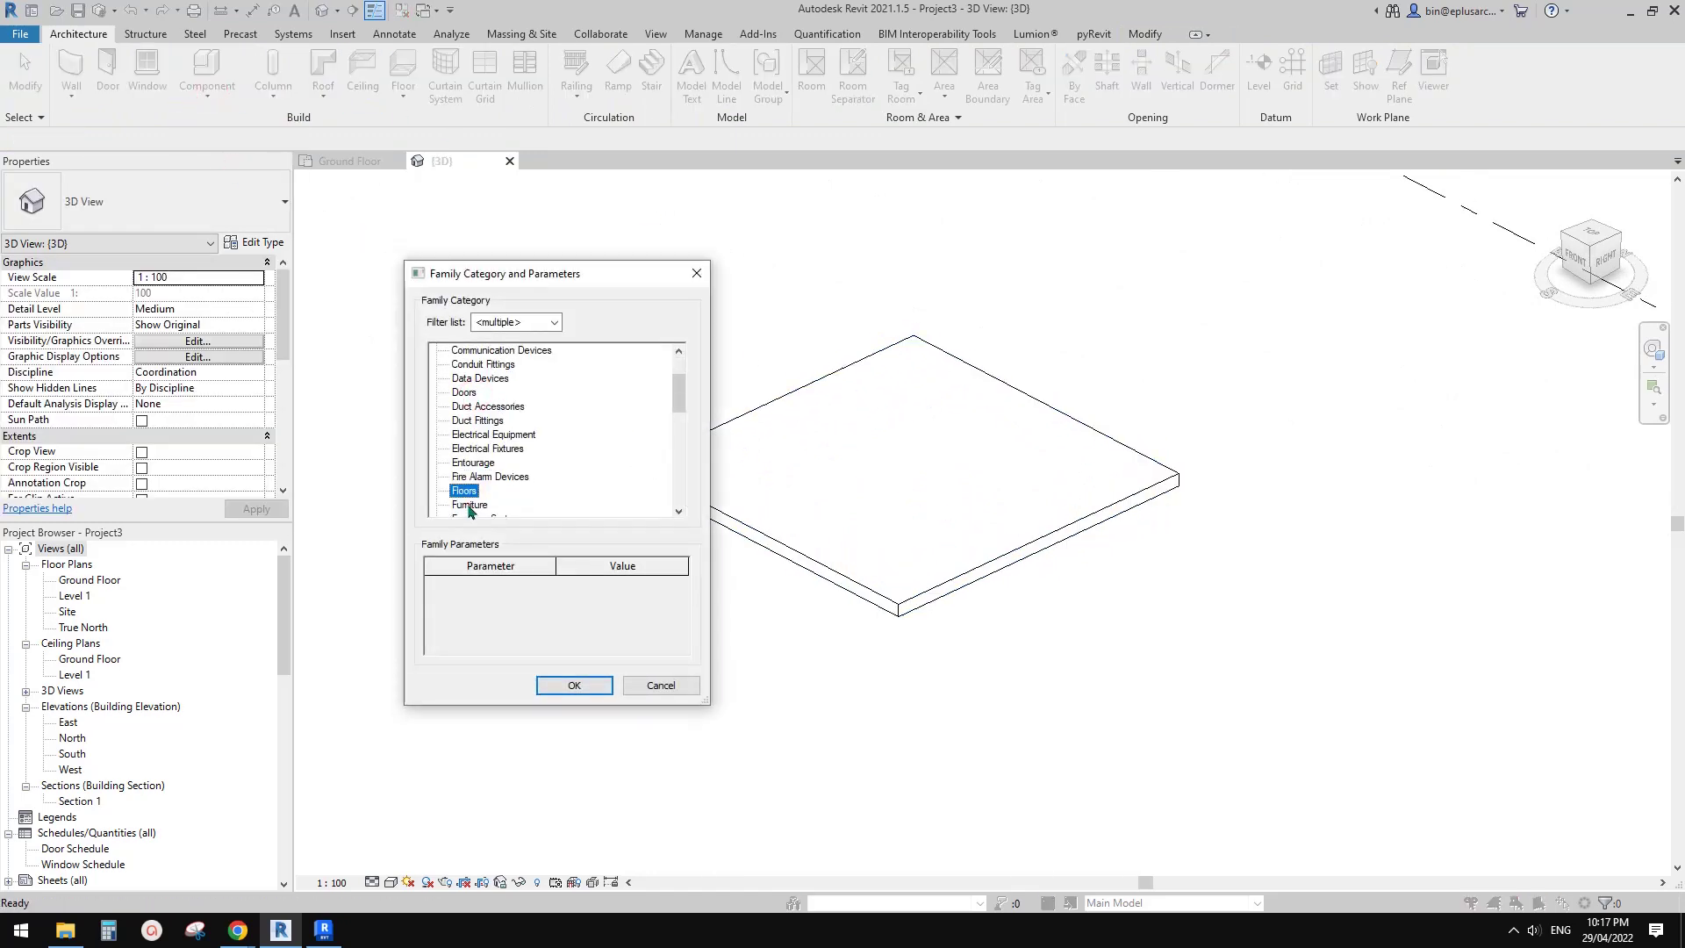
{"action": "left_click", "coordinate": [575, 686]}
{"action": "left_click", "coordinate": [1084, 471]}
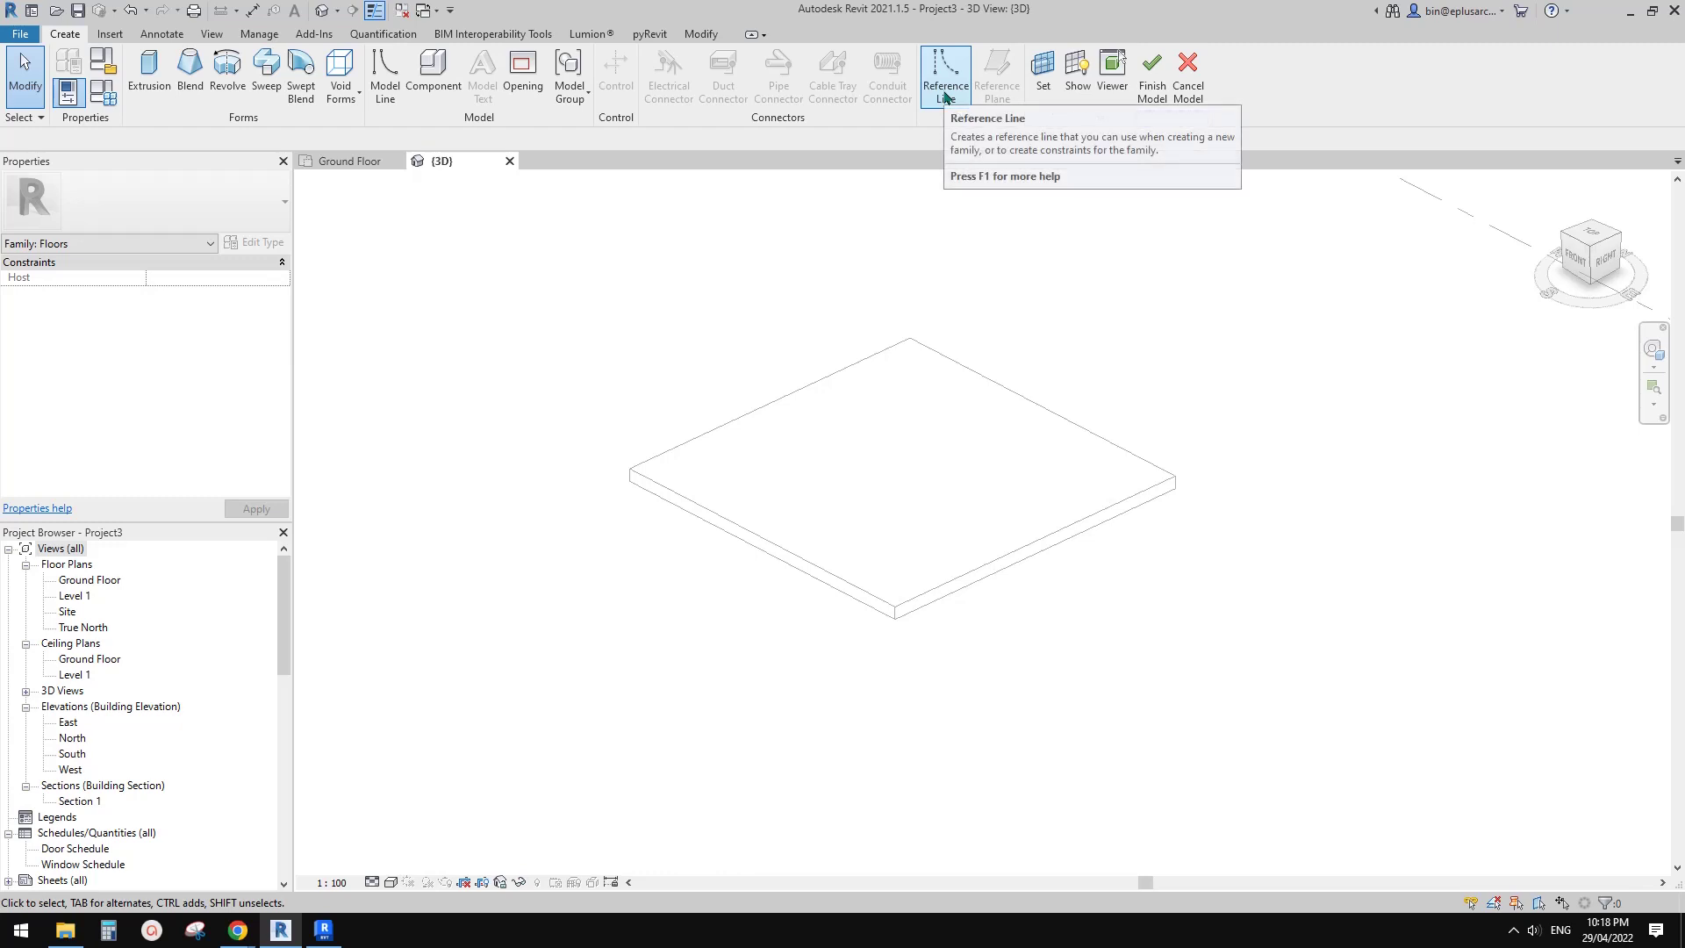
{"action": "middle_click_drag", "start_coordinate": [974, 391], "coordinate": [930, 362], "text": "shift"}
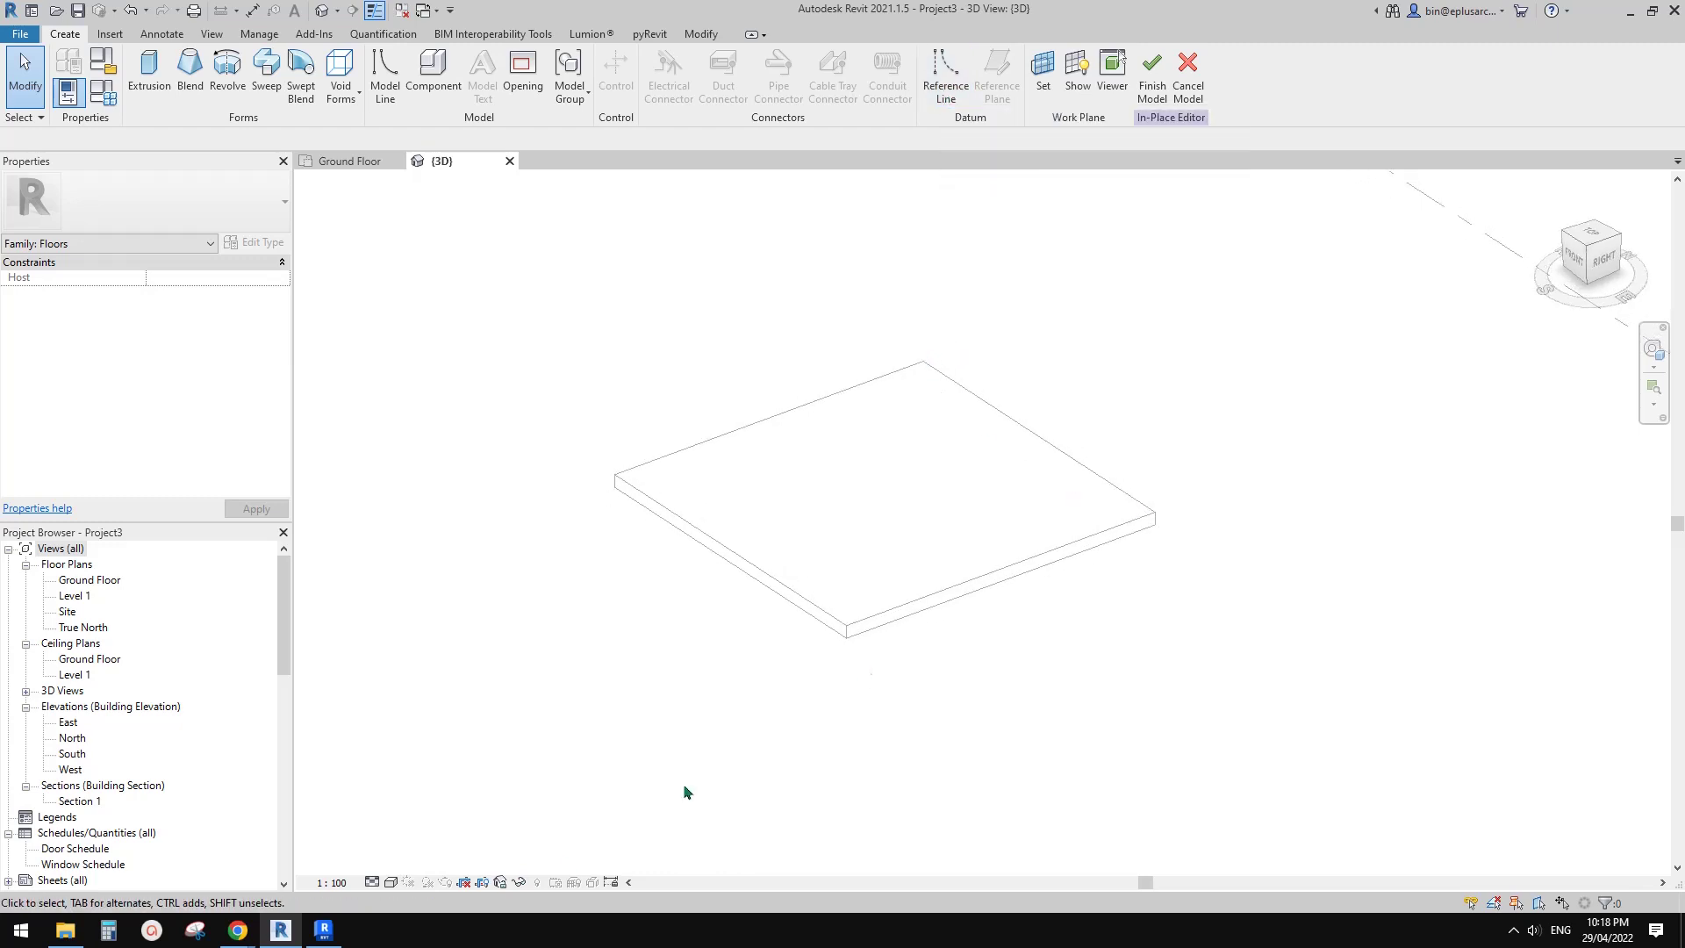
{"action": "left_click", "coordinate": [322, 932]}
Select the Revit 2023 sample floor and open it with Edit In-Place.
{"action": "scroll", "coordinate": [940, 474], "scroll_direction": "up", "scroll_amount": 5}
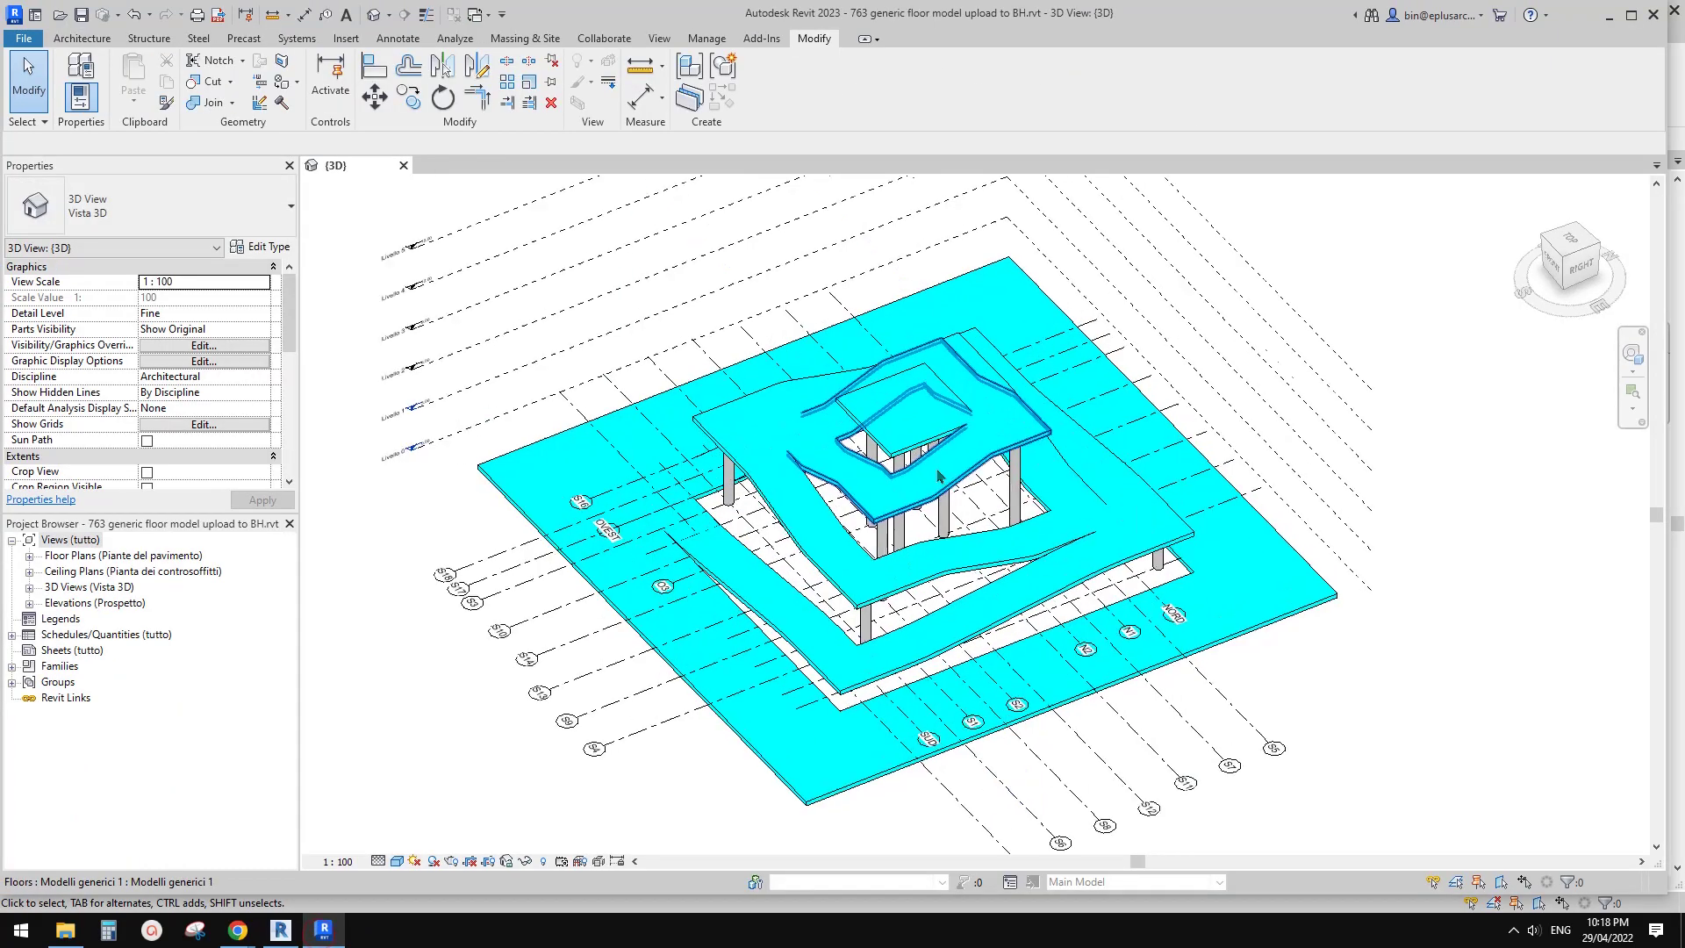
{"action": "left_click", "coordinate": [896, 344]}
{"action": "left_click", "coordinate": [761, 77]}
Select and orbit around the sweep's reference lines, then switch back to Revit 2021's slab.
{"action": "middle_click_drag", "start_coordinate": [998, 452], "coordinate": [1016, 350], "text": "shift"}
{"action": "left_click_drag", "start_coordinate": [1066, 198], "coordinate": [997, 625]}
{"action": "middle_click_drag", "start_coordinate": [997, 625], "coordinate": [1078, 569], "text": "shift"}
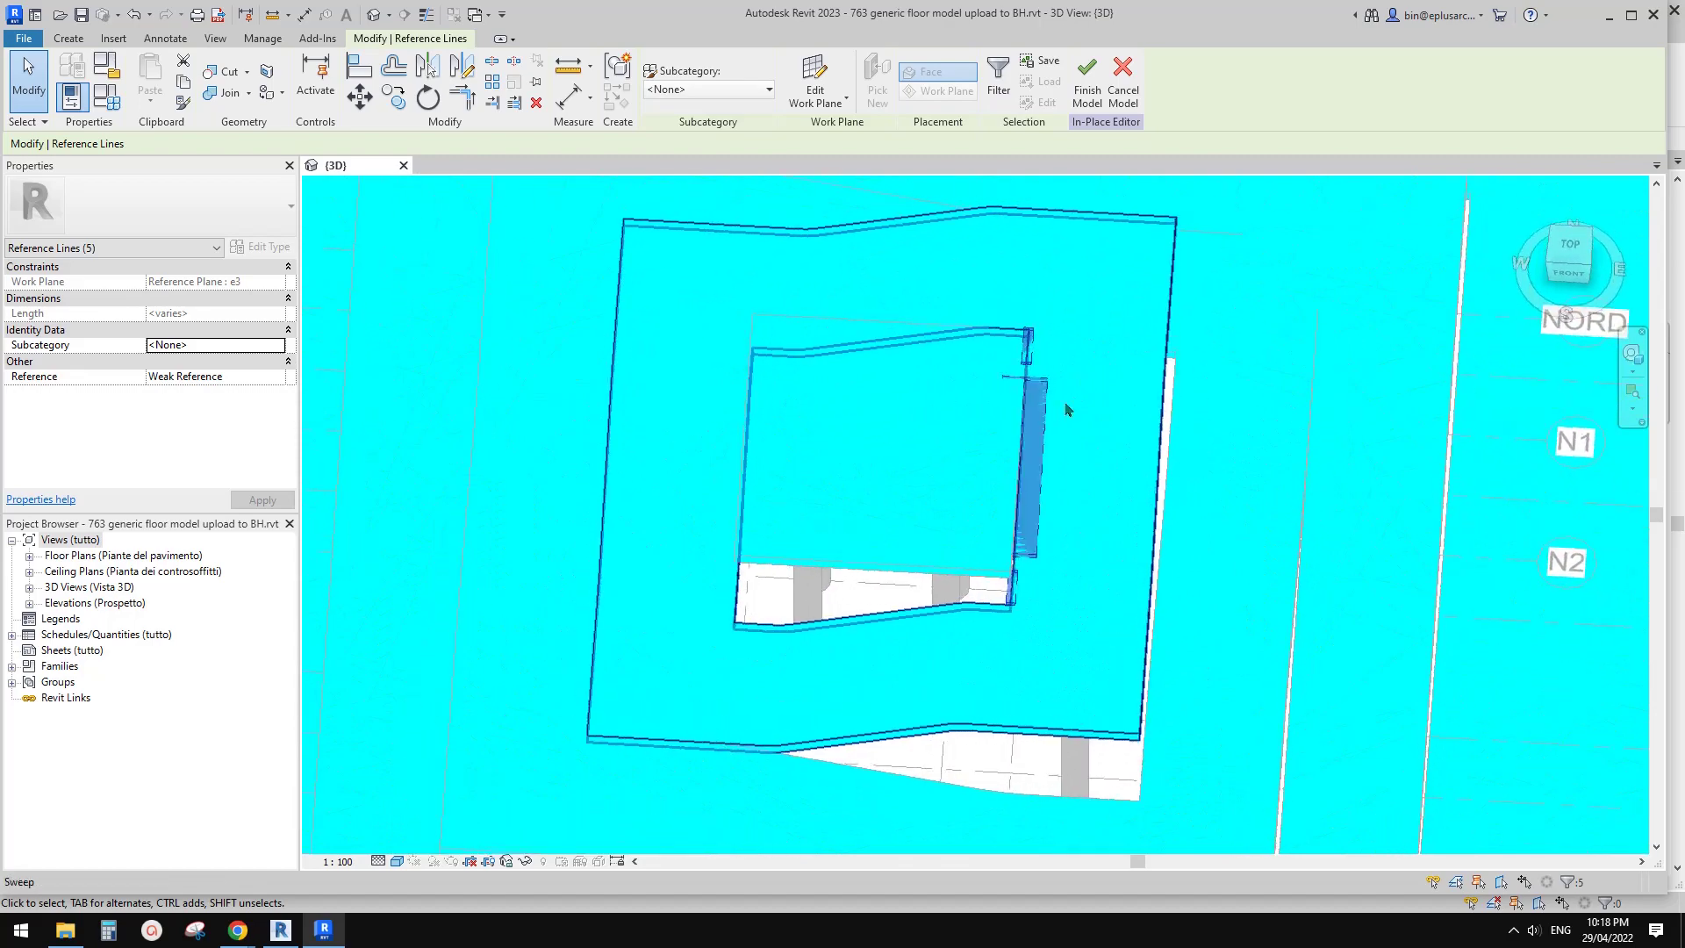
{"action": "middle_click_drag", "start_coordinate": [1057, 681], "coordinate": [825, 544], "text": "shift"}
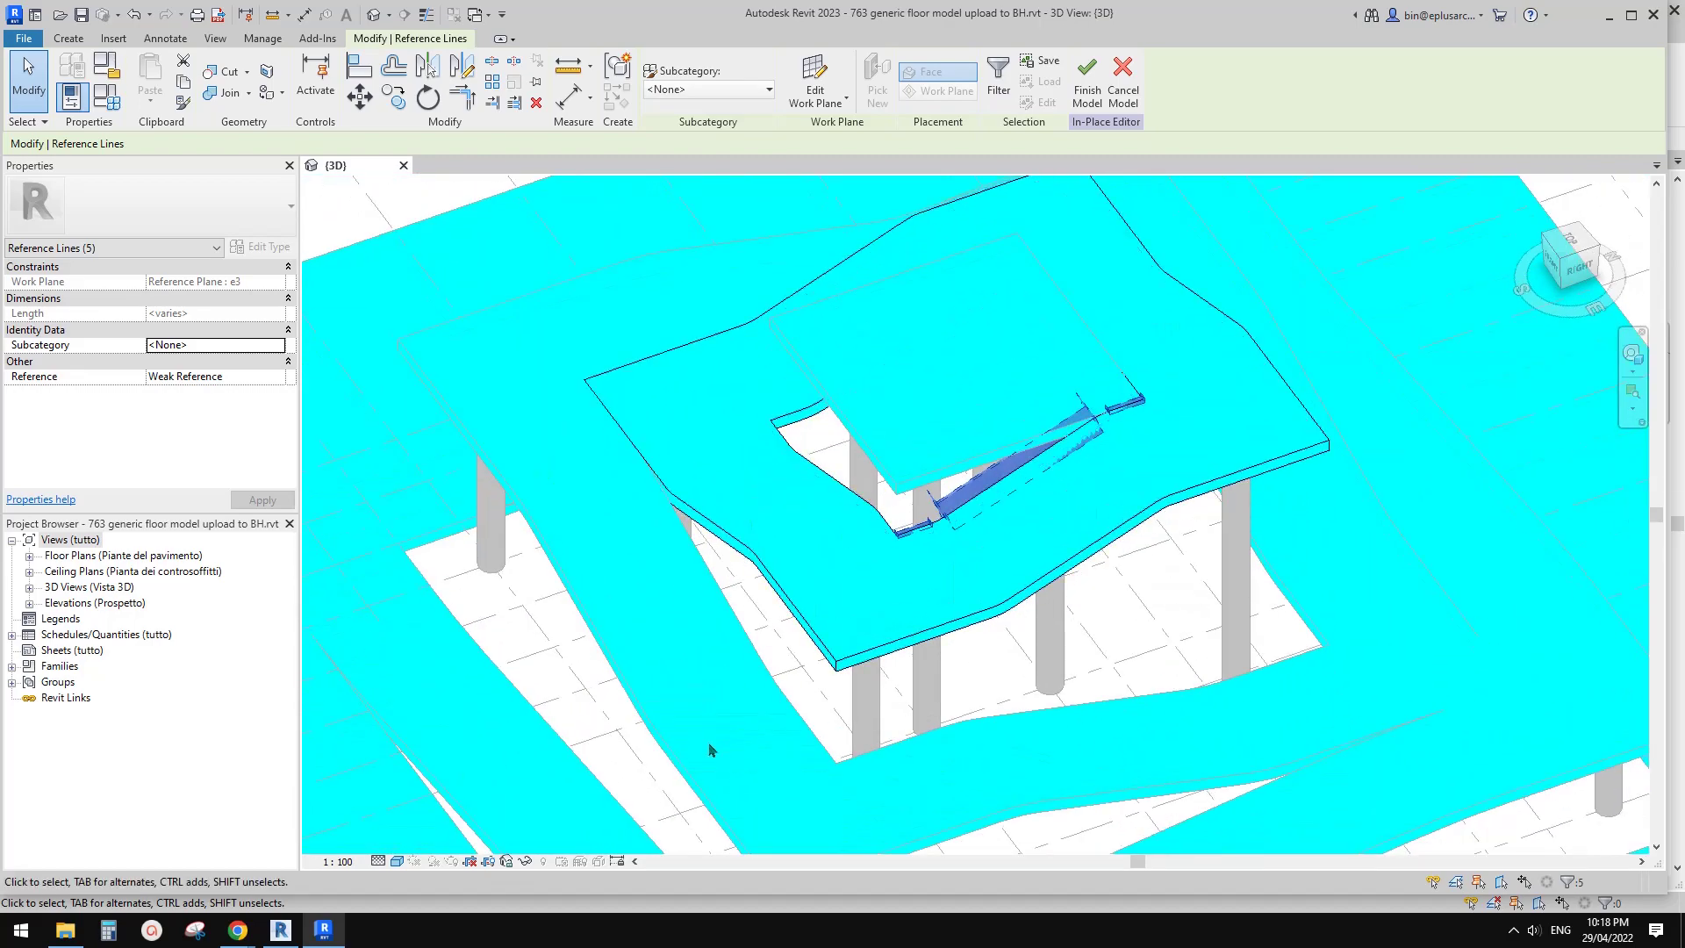
{"action": "left_click", "coordinate": [283, 933]}
{"action": "middle_click_drag", "start_coordinate": [778, 615], "coordinate": [1086, 628], "text": "shift"}
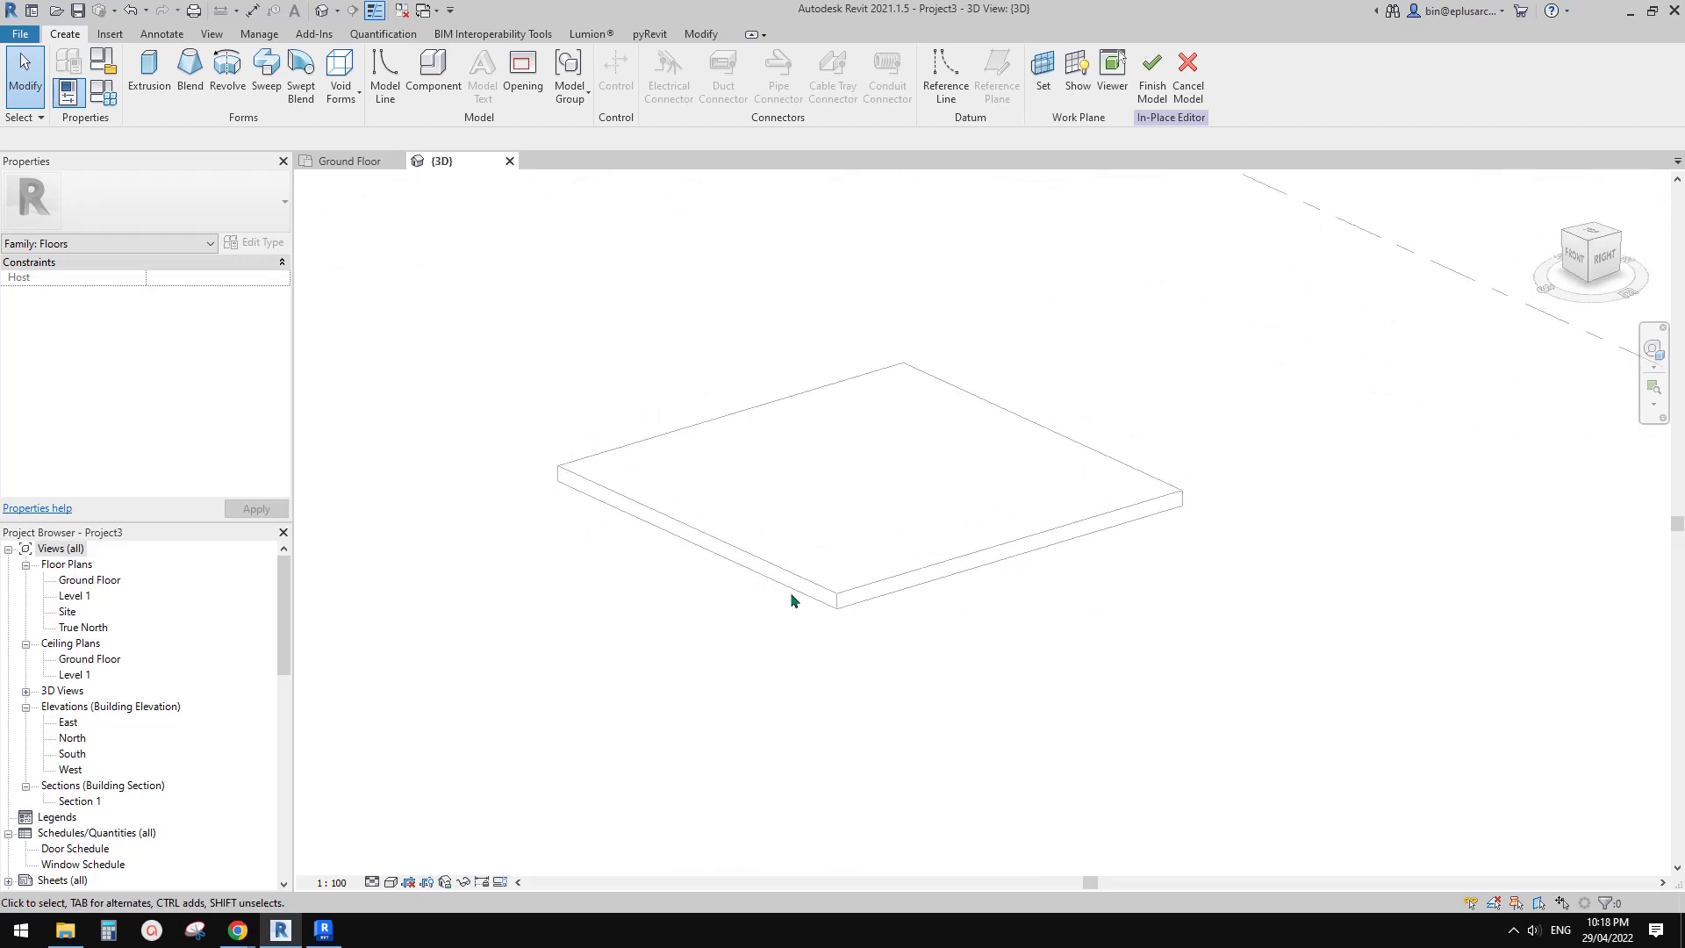
Set the work plane to the slab's front face by picking it in the model.
{"action": "middle_click_drag", "start_coordinate": [951, 572], "coordinate": [1026, 574]}
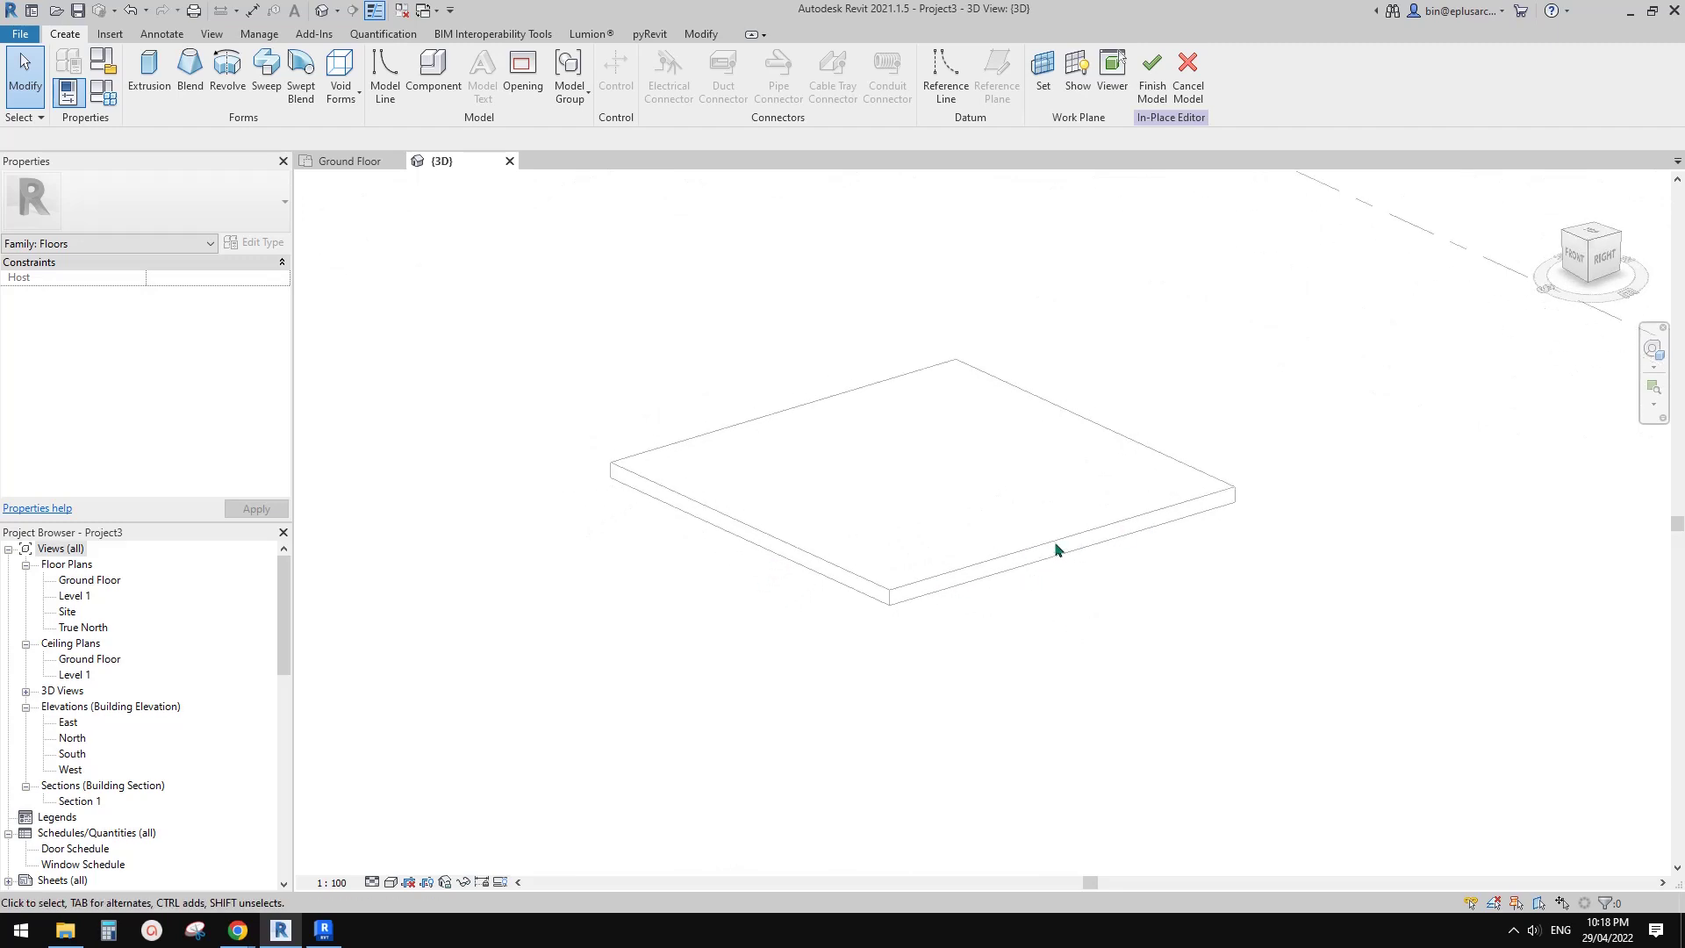
{"action": "middle_click_drag", "start_coordinate": [911, 290], "coordinate": [956, 351], "text": "shift"}
{"action": "left_click", "coordinate": [1043, 70]}
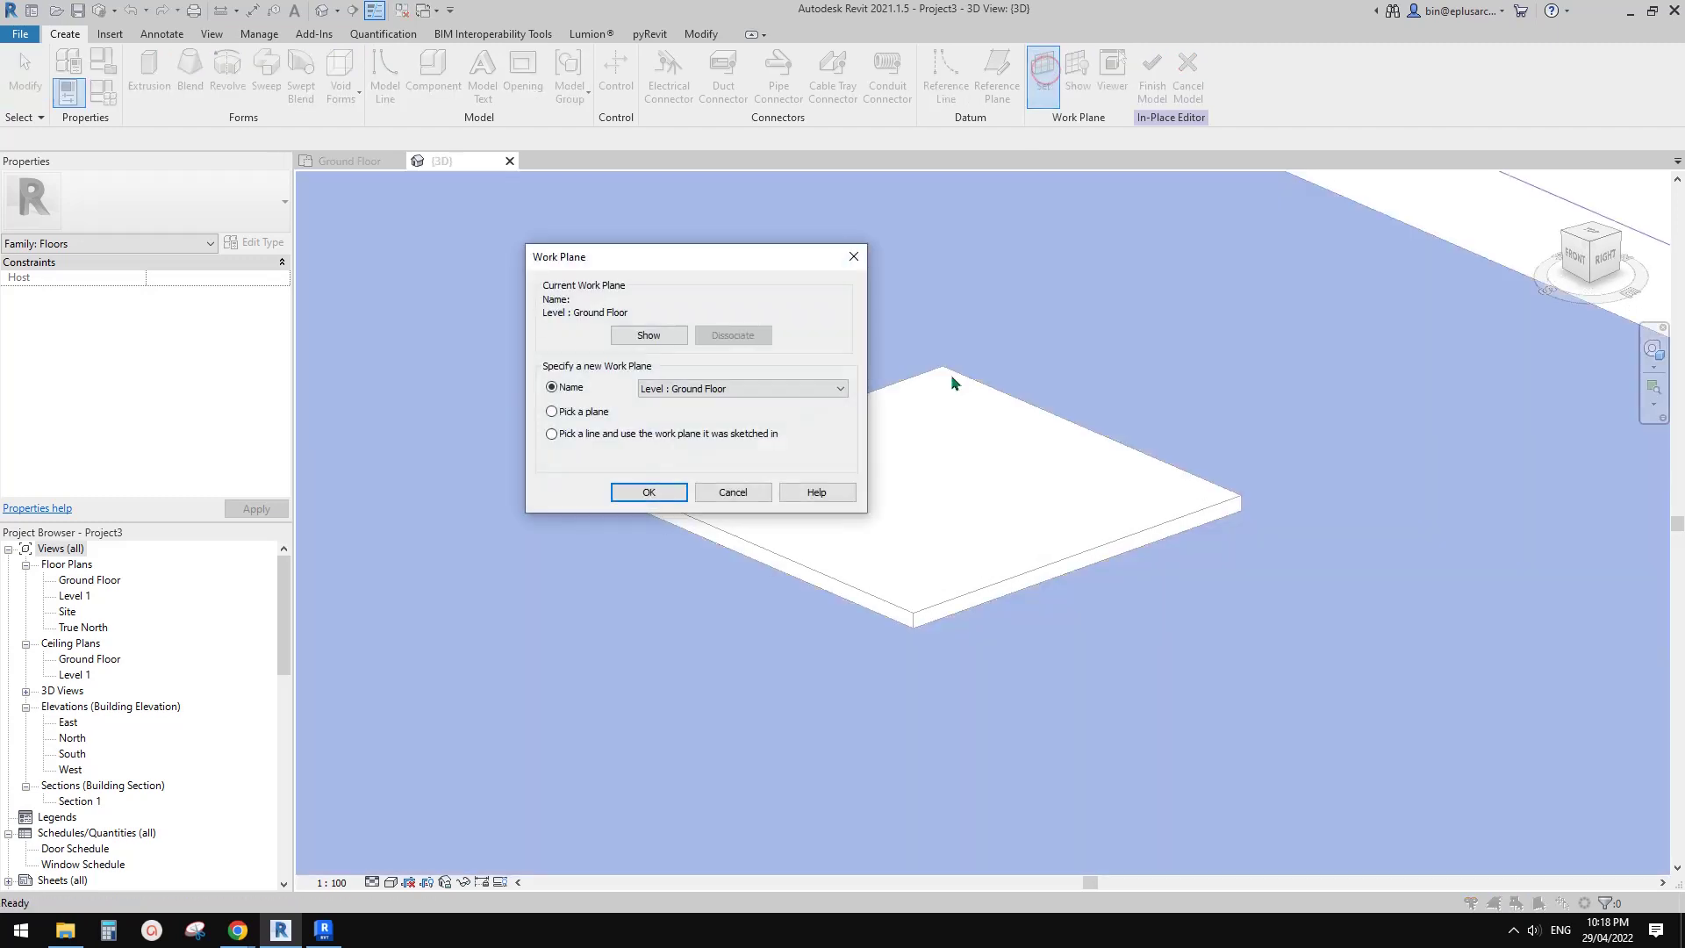
{"action": "left_click", "coordinate": [589, 412]}
{"action": "left_click", "coordinate": [637, 492]}
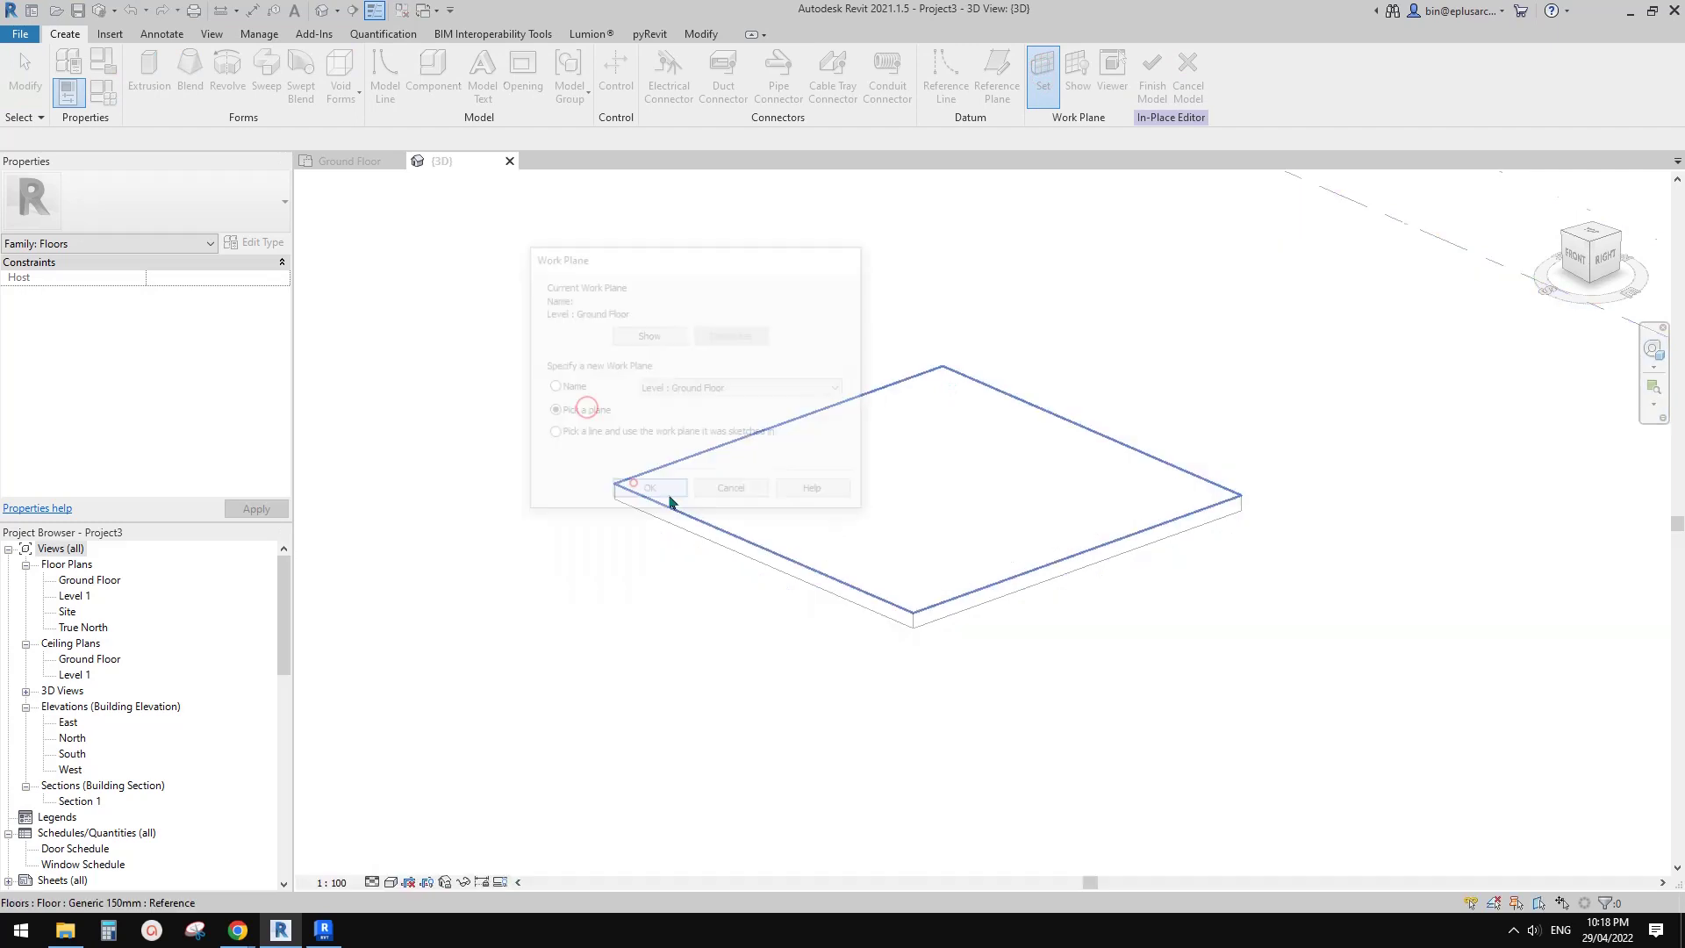
{"action": "left_click", "coordinate": [1079, 556]}
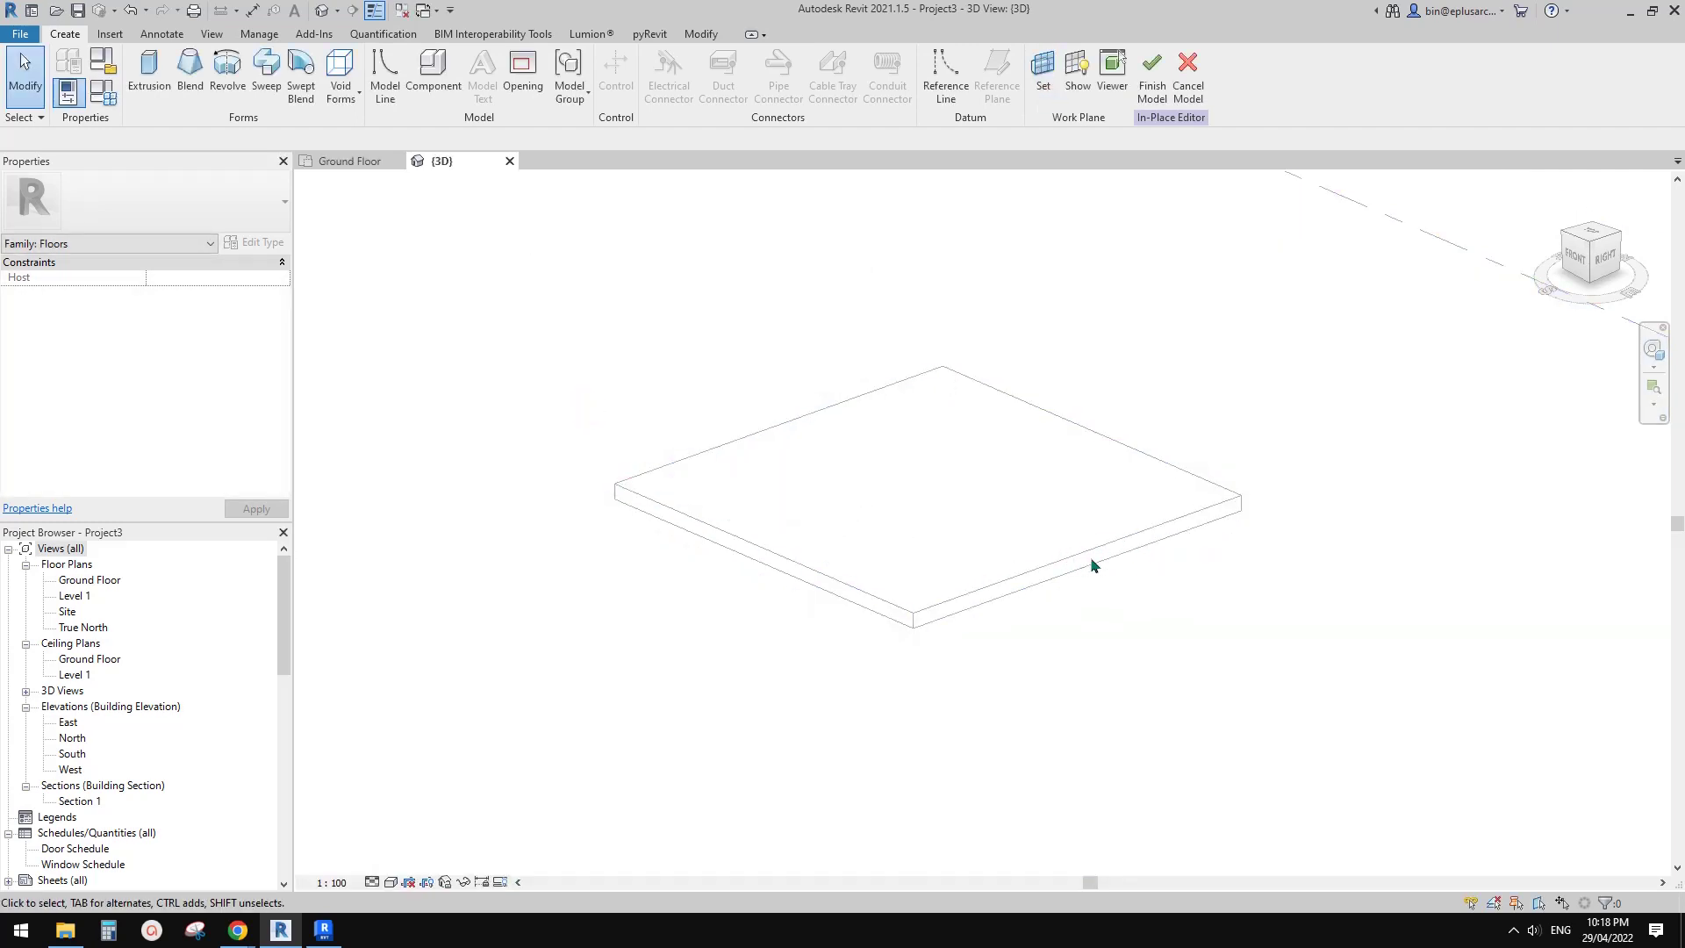
{"action": "middle_click_drag", "start_coordinate": [1091, 572], "coordinate": [1001, 587], "text": "shift"}
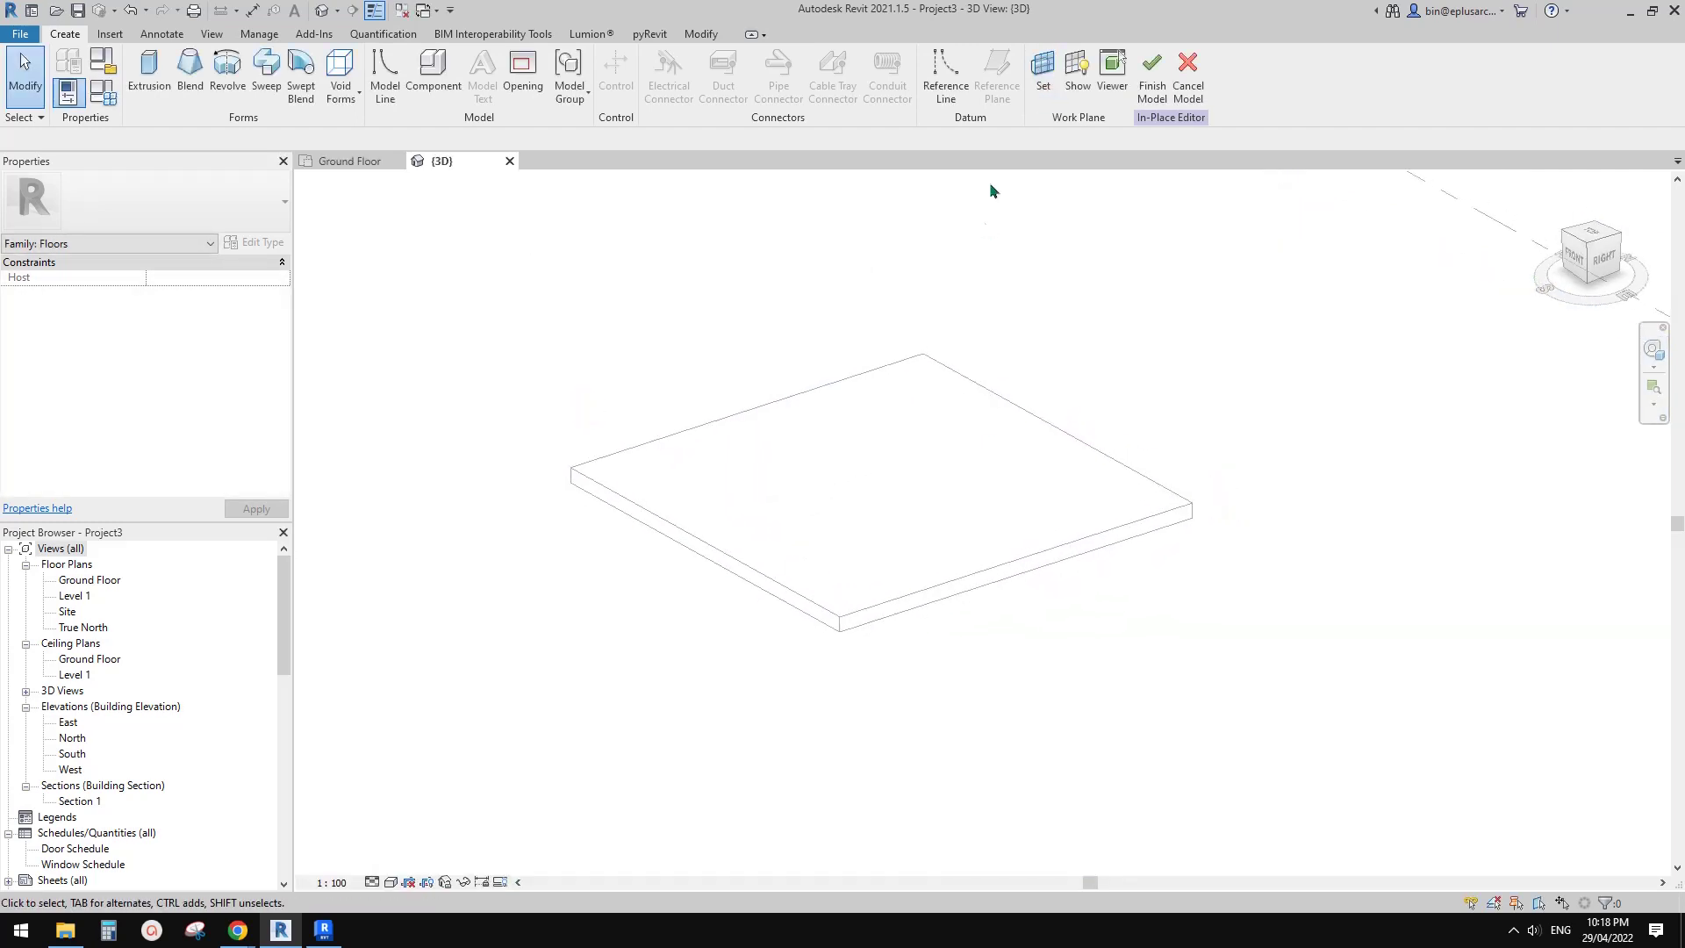
Show the active work plane, start Reference Line, and orbit to a straight side view of the slab.
{"action": "left_click", "coordinate": [1083, 85]}
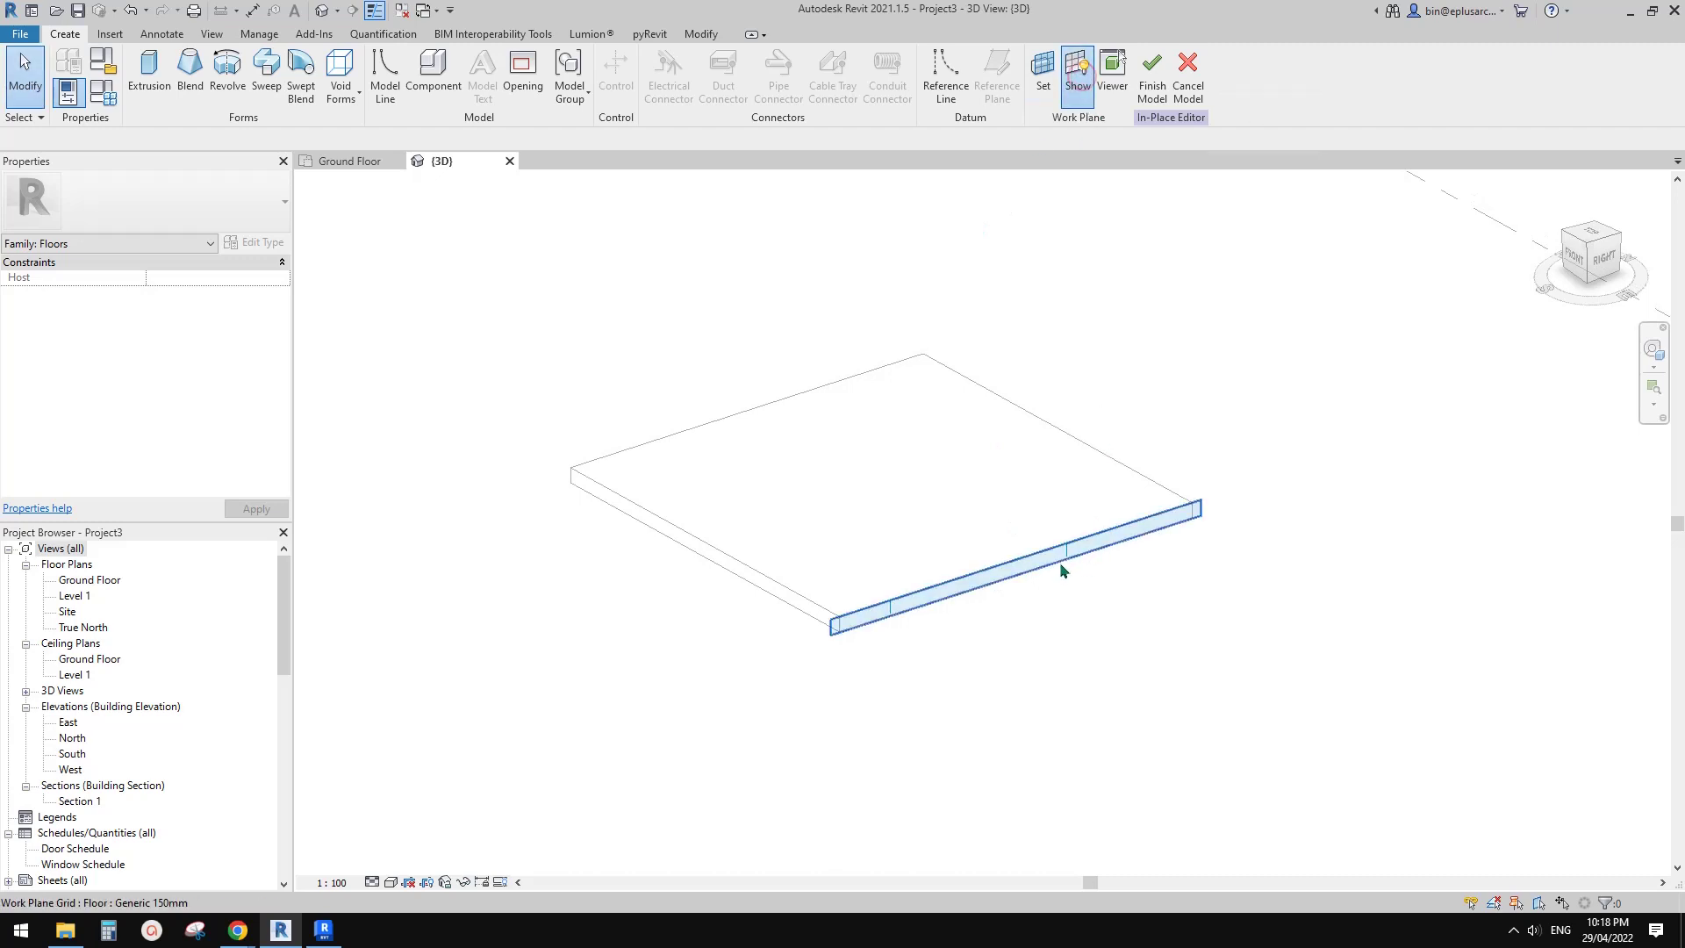
{"action": "middle_click_drag", "start_coordinate": [1048, 582], "coordinate": [1034, 592], "text": "shift"}
{"action": "left_click", "coordinate": [957, 85]}
{"action": "middle_click_drag", "start_coordinate": [1200, 510], "coordinate": [1105, 386], "text": "shift"}
{"action": "middle_click_drag", "start_coordinate": [1063, 402], "coordinate": [1151, 390]}
{"action": "scroll", "coordinate": [1194, 473], "scroll_direction": "up", "scroll_amount": 1}
{"action": "middle_click_drag", "start_coordinate": [1194, 472], "coordinate": [1211, 478], "text": "shift"}
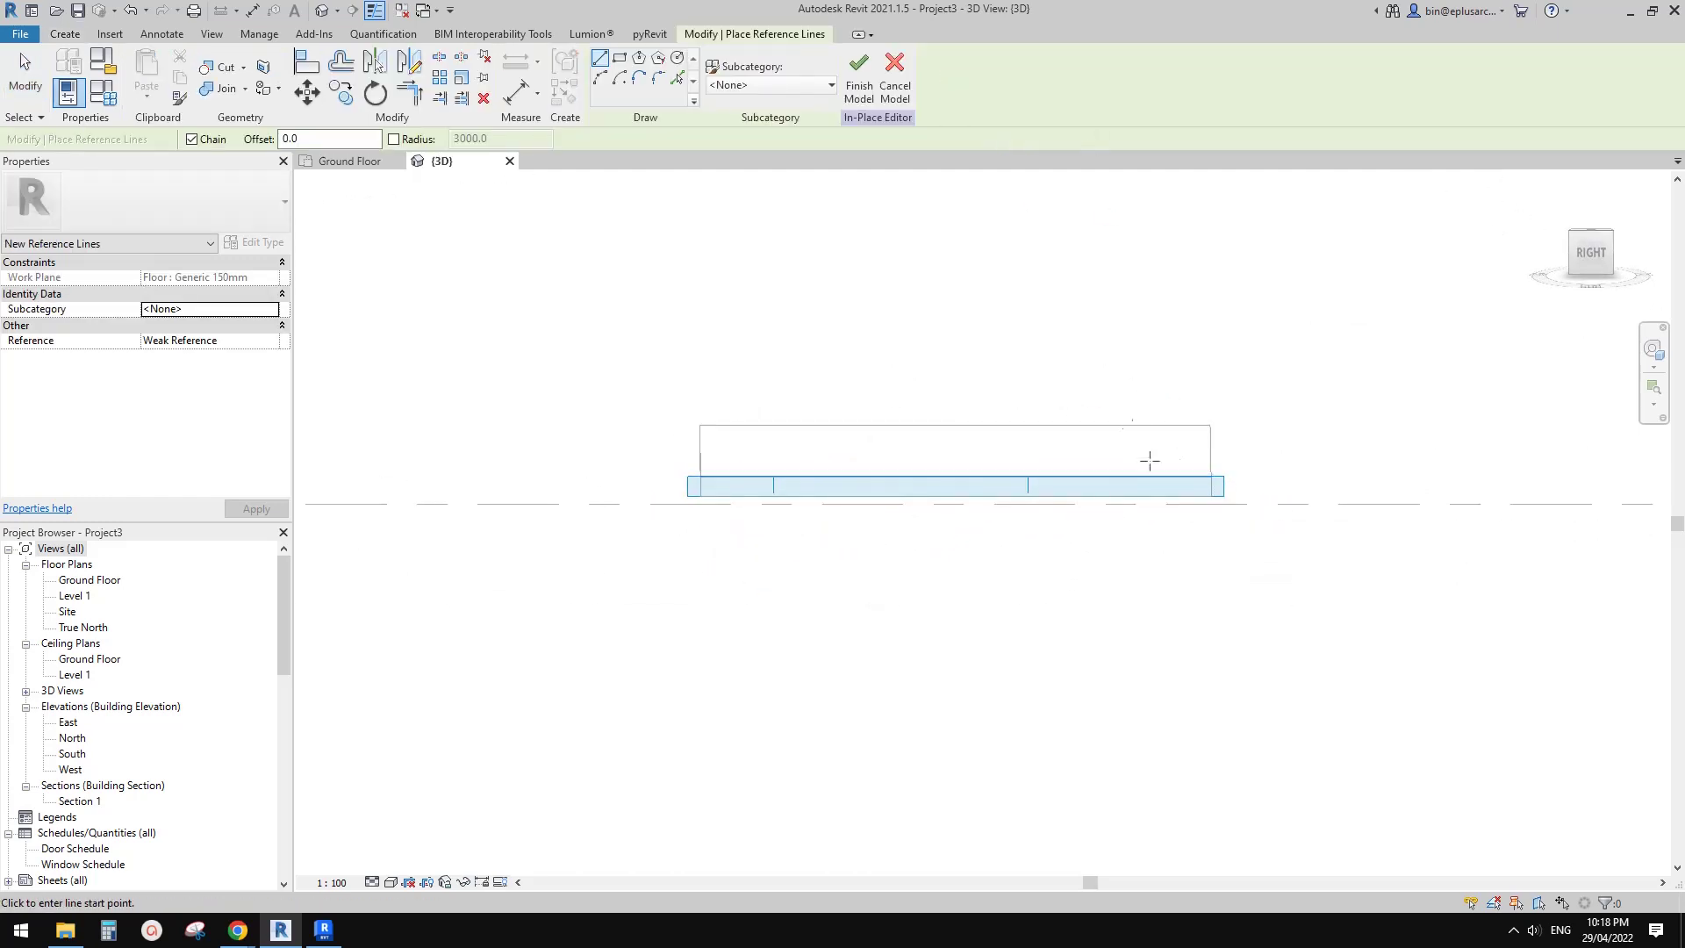
Draw a 500 reference line from the slab's right end along its front edge.
{"action": "left_click", "coordinate": [1211, 477]}
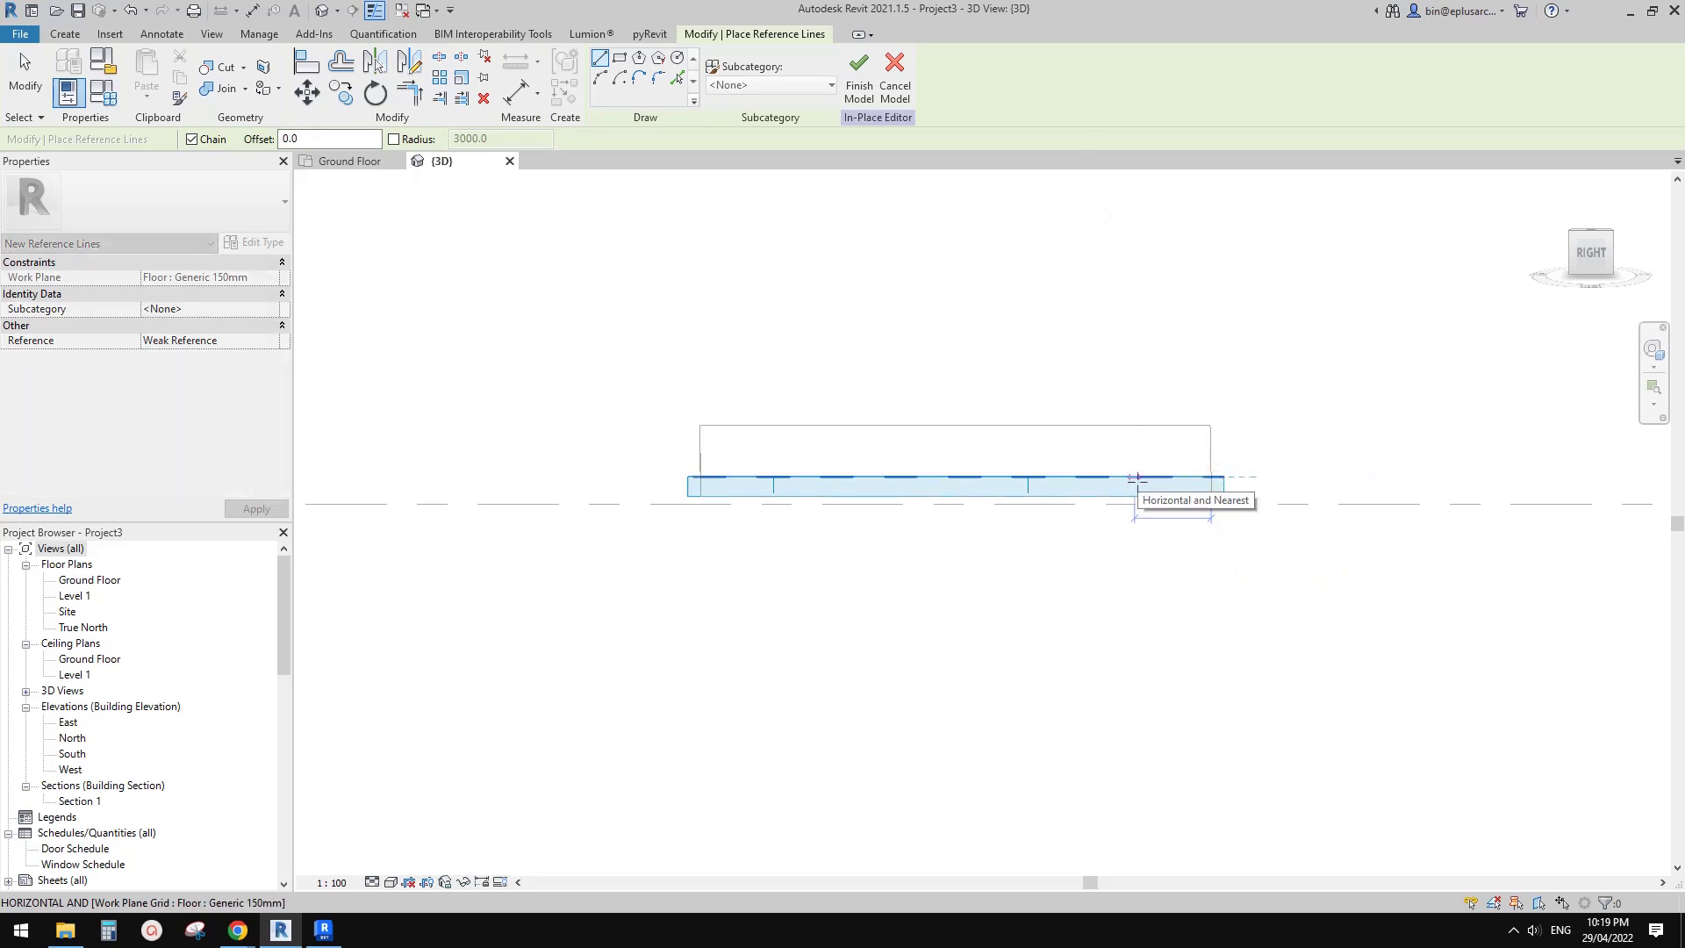
{"action": "type", "text": "500"}
{"action": "key", "text": "Return"}
{"action": "key", "text": "Escape"}
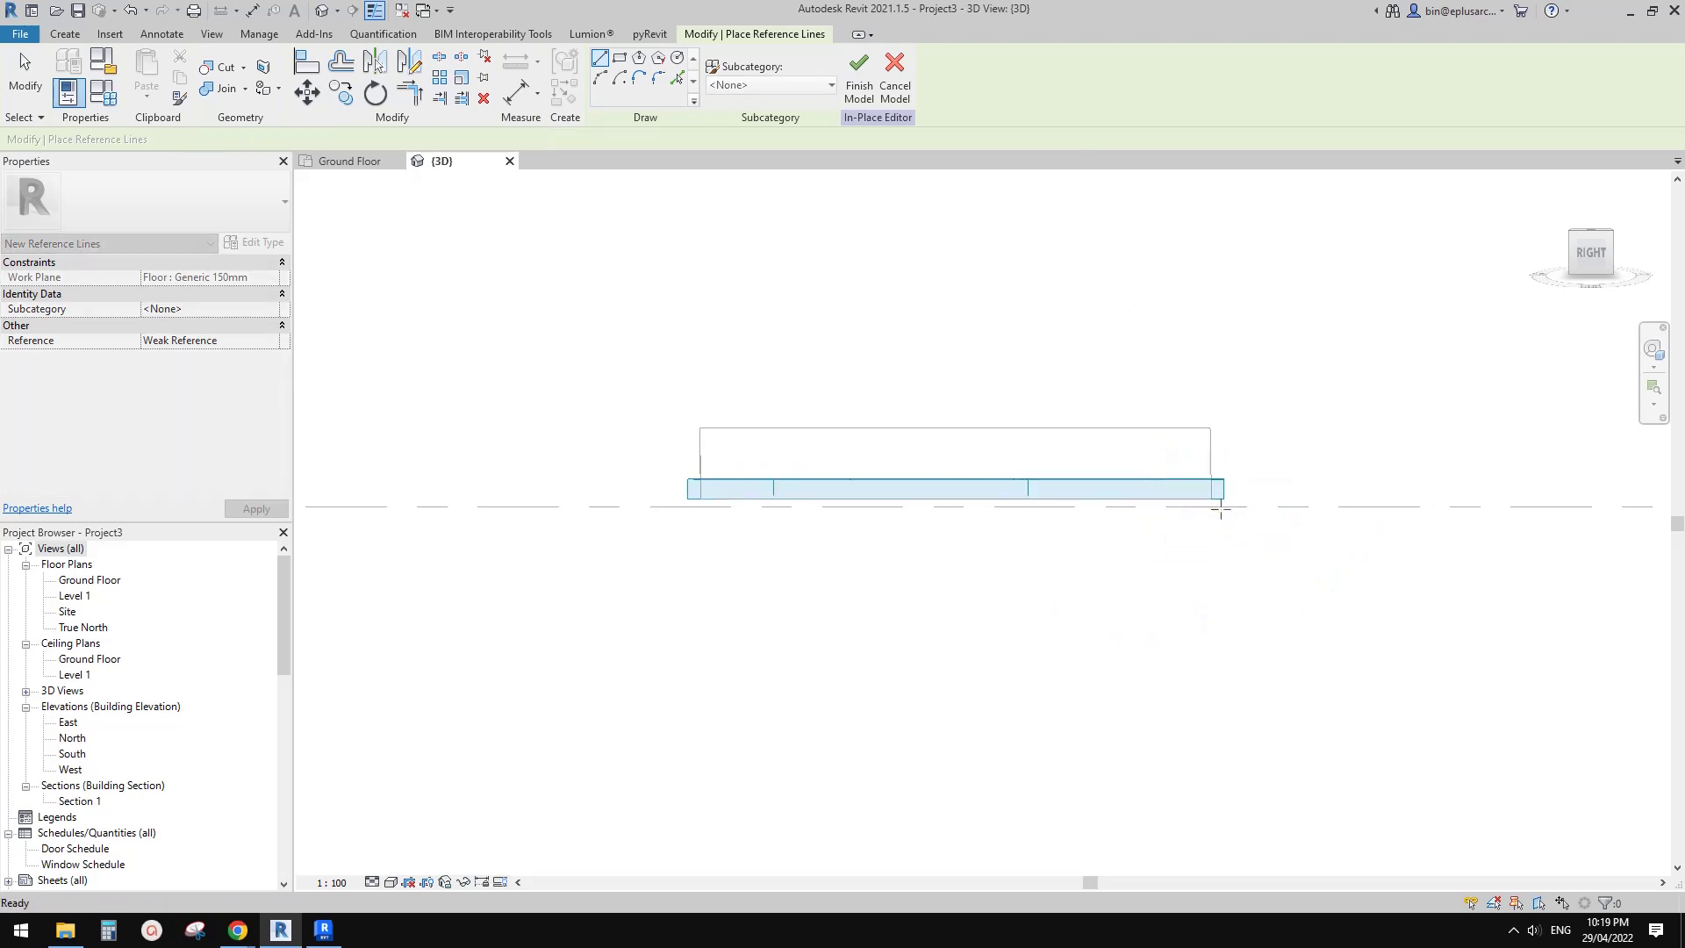
{"action": "key", "text": "Escape"}
Orbit to check the new line, then switch to the Revit 2023 sample model.
{"action": "middle_click_drag", "start_coordinate": [1193, 486], "coordinate": [1241, 535], "text": "shift"}
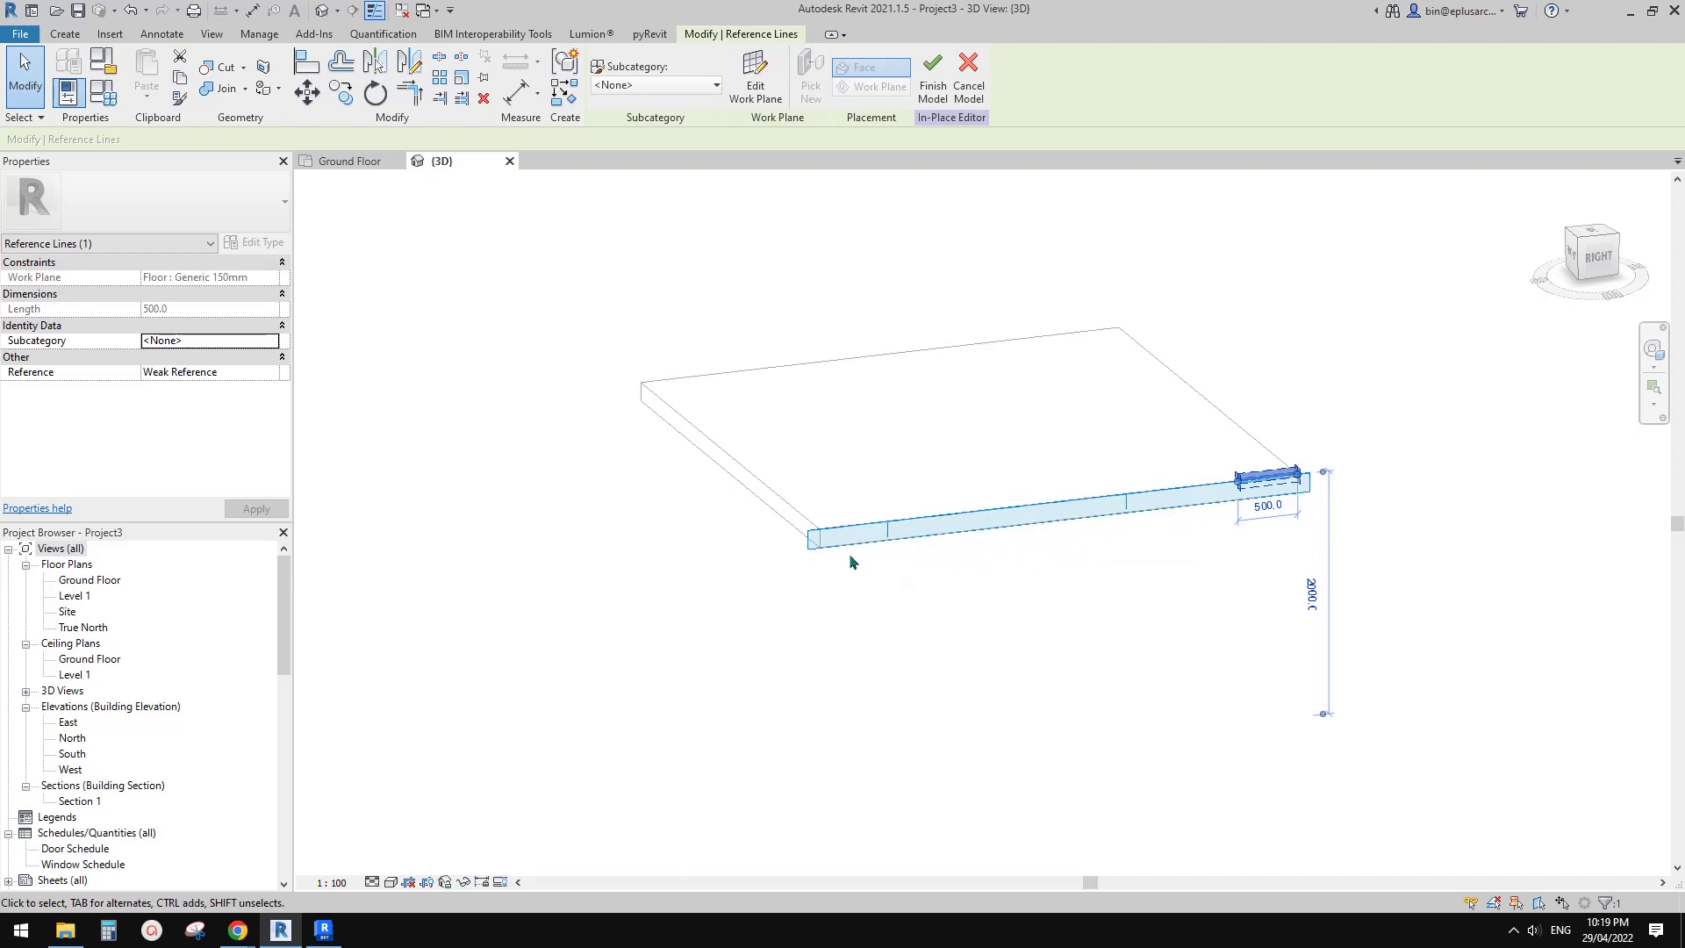
{"action": "middle_click_drag", "start_coordinate": [857, 545], "coordinate": [1093, 546], "text": "shift"}
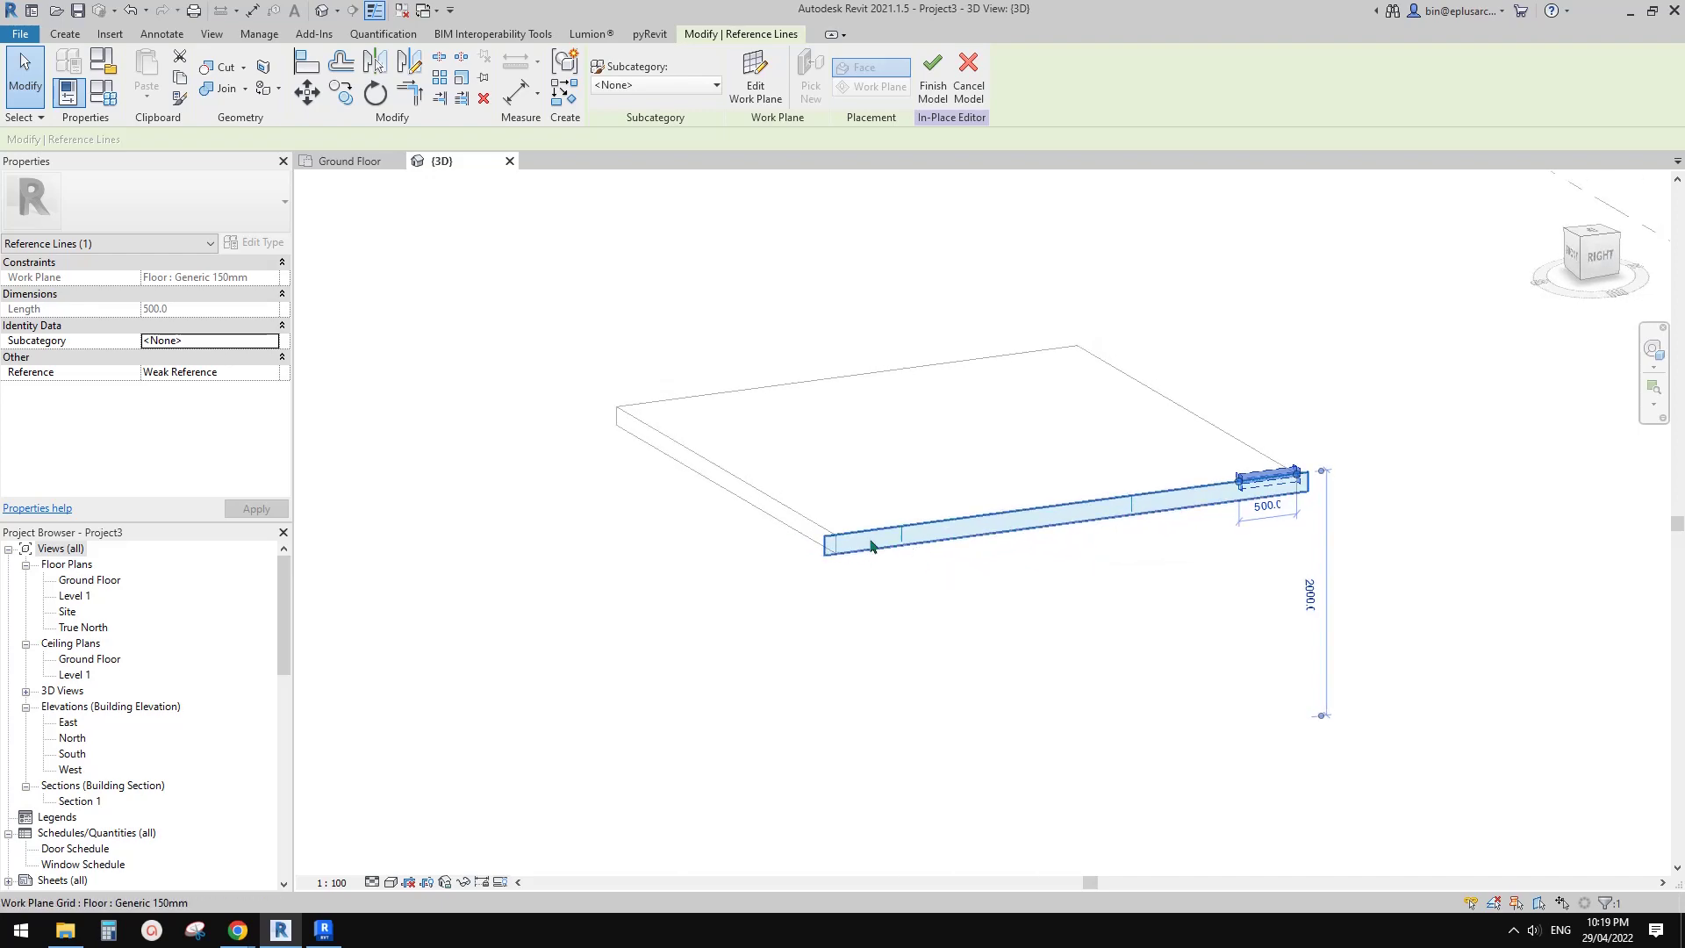
{"action": "left_click", "coordinate": [324, 931]}
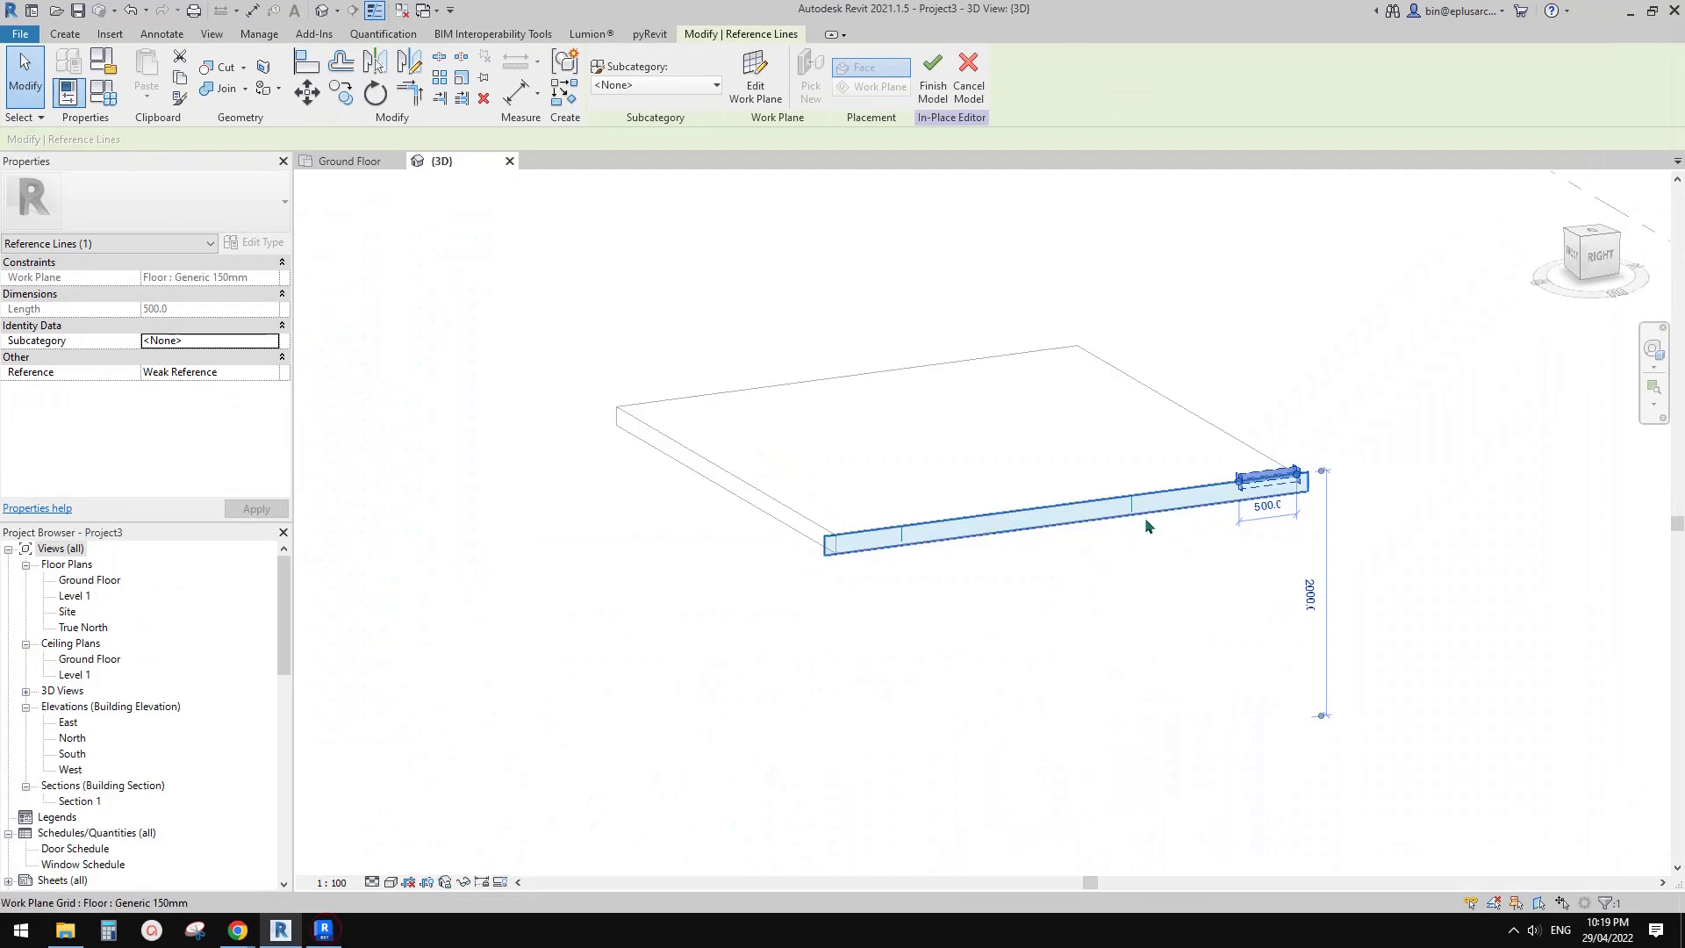
{"action": "mouse_move", "coordinate": [1145, 518]}
{"action": "middle_mouse_down", "text": "shift"}
{"action": "mouse_move", "coordinate": [1176, 524]}
{"action": "mouse_move", "coordinate": [1160, 506]}
{"action": "middle_mouse_up", "text": "shift"}
{"action": "left_click", "coordinate": [1160, 506]}
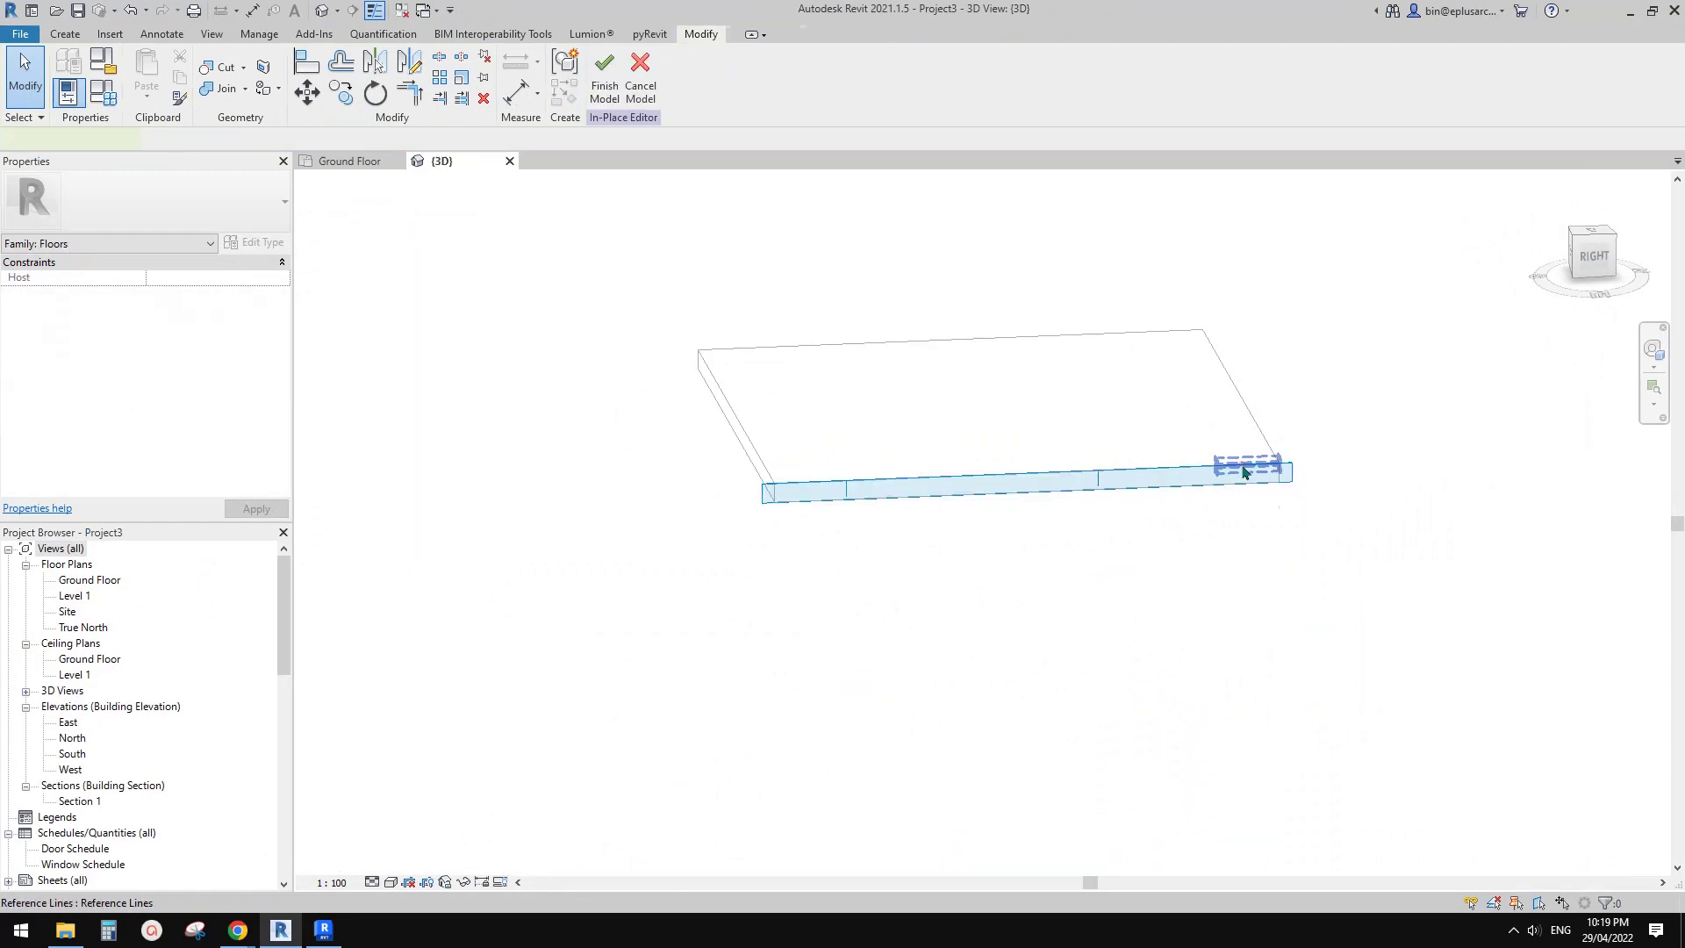
Copy (CO) the 500 reference line from the slab's right end to its left end.
{"action": "left_click", "coordinate": [1260, 465]}
{"action": "key", "text": "c"}
{"action": "key", "text": "o"}
{"action": "left_click", "coordinate": [1220, 470]}
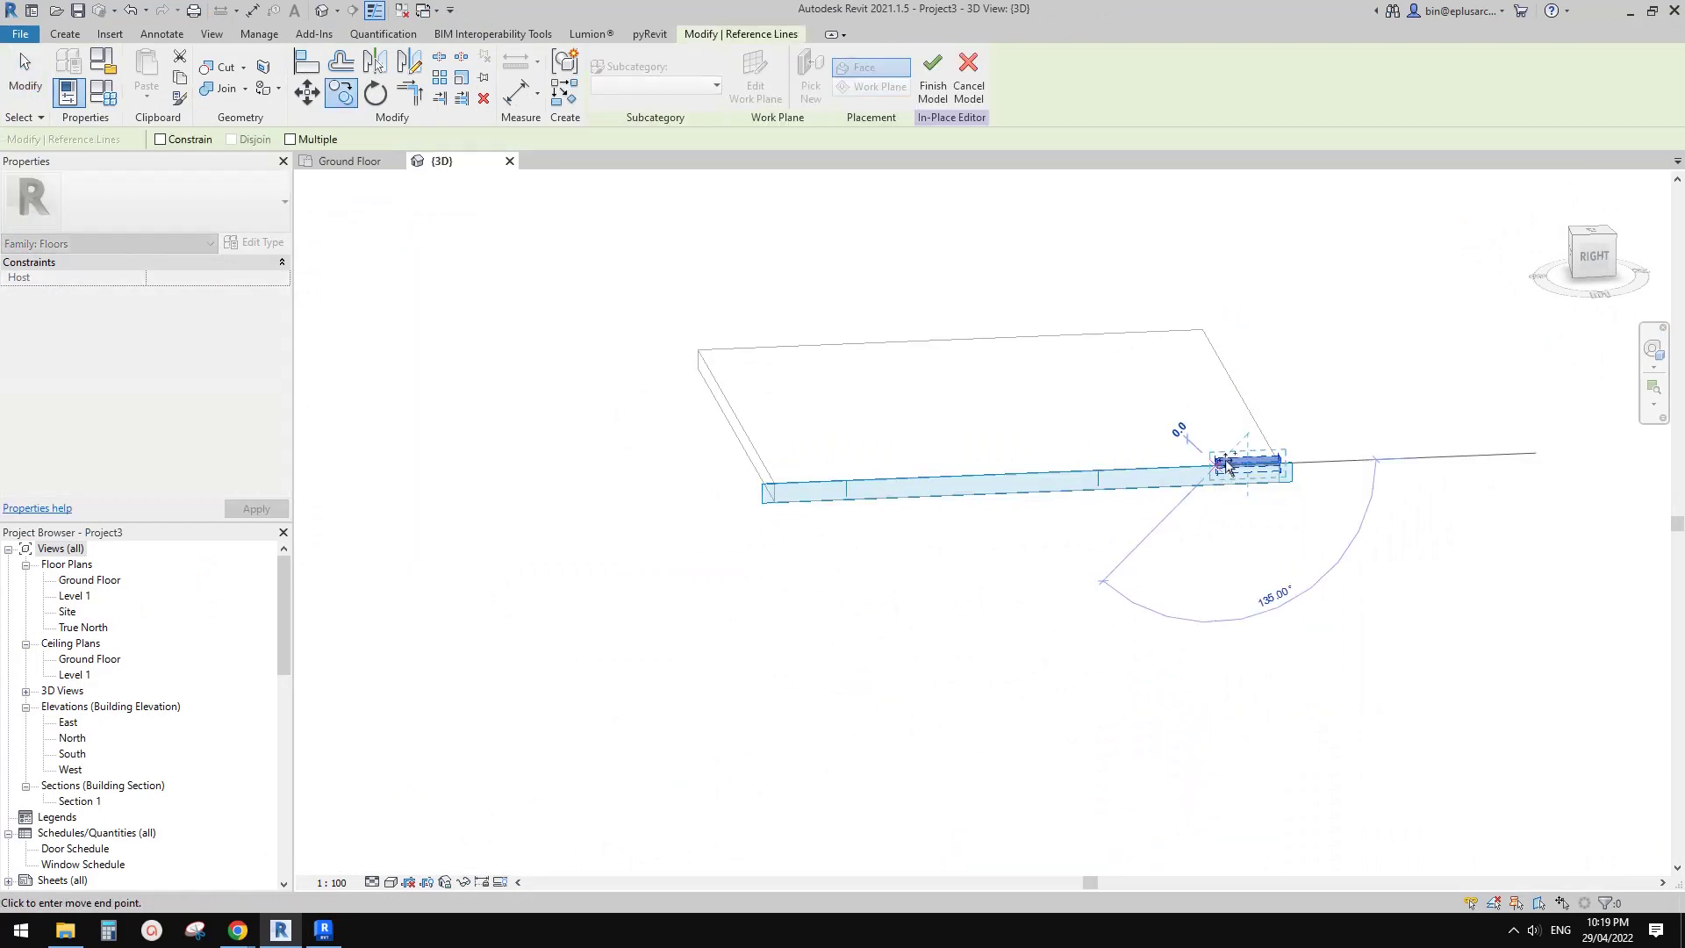
{"action": "left_click", "coordinate": [775, 485]}
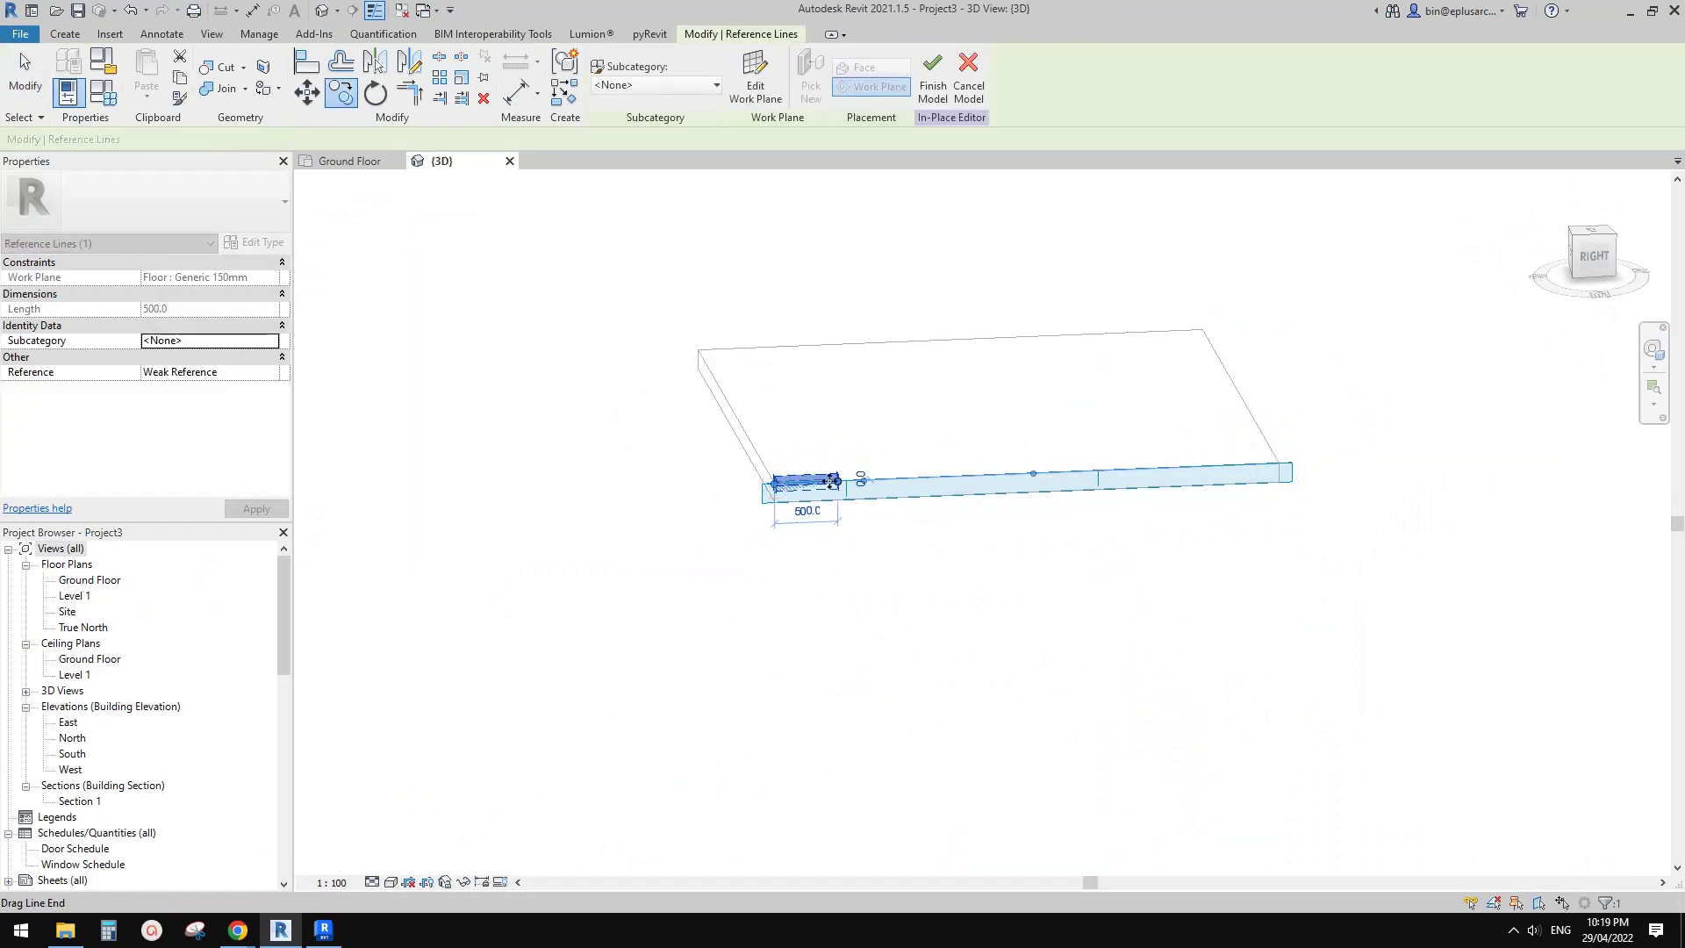
{"action": "middle_click_drag", "start_coordinate": [872, 505], "coordinate": [909, 475]}
{"action": "key", "text": "Escape"}
Move (MV) the copied reference line 500 out from the slab's front edge.
{"action": "left_click", "coordinate": [1257, 432]}
{"action": "left_click", "coordinate": [857, 456]}
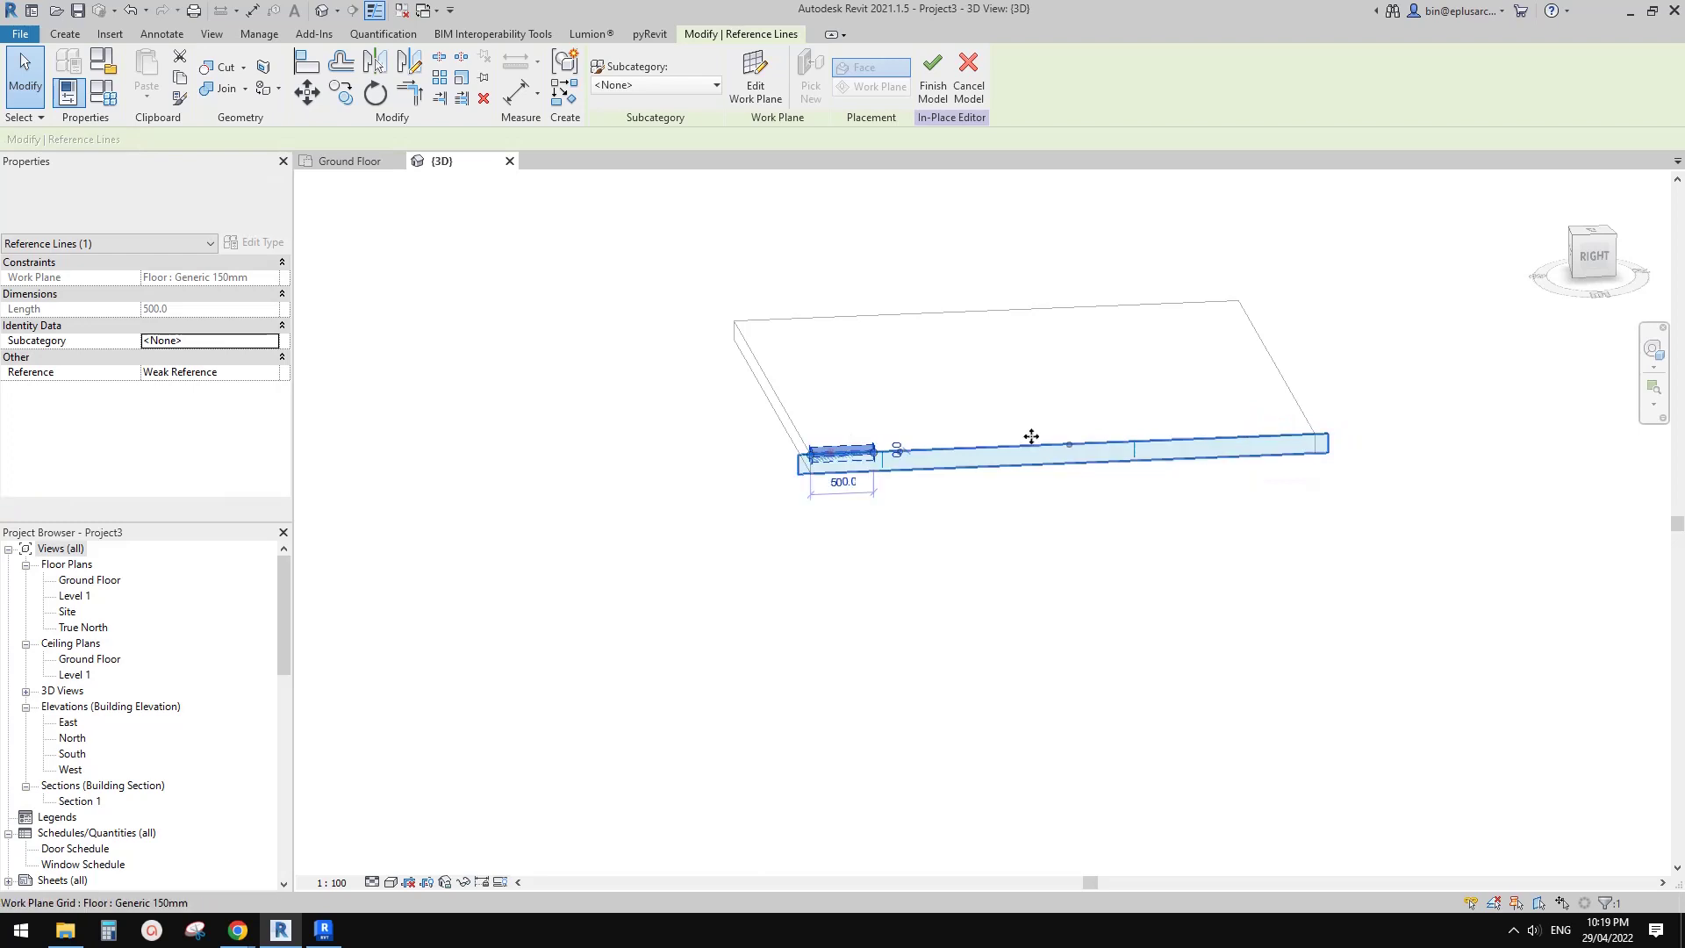
{"action": "key", "text": "m"}
{"action": "key", "text": "v"}
{"action": "left_click", "coordinate": [845, 496]}
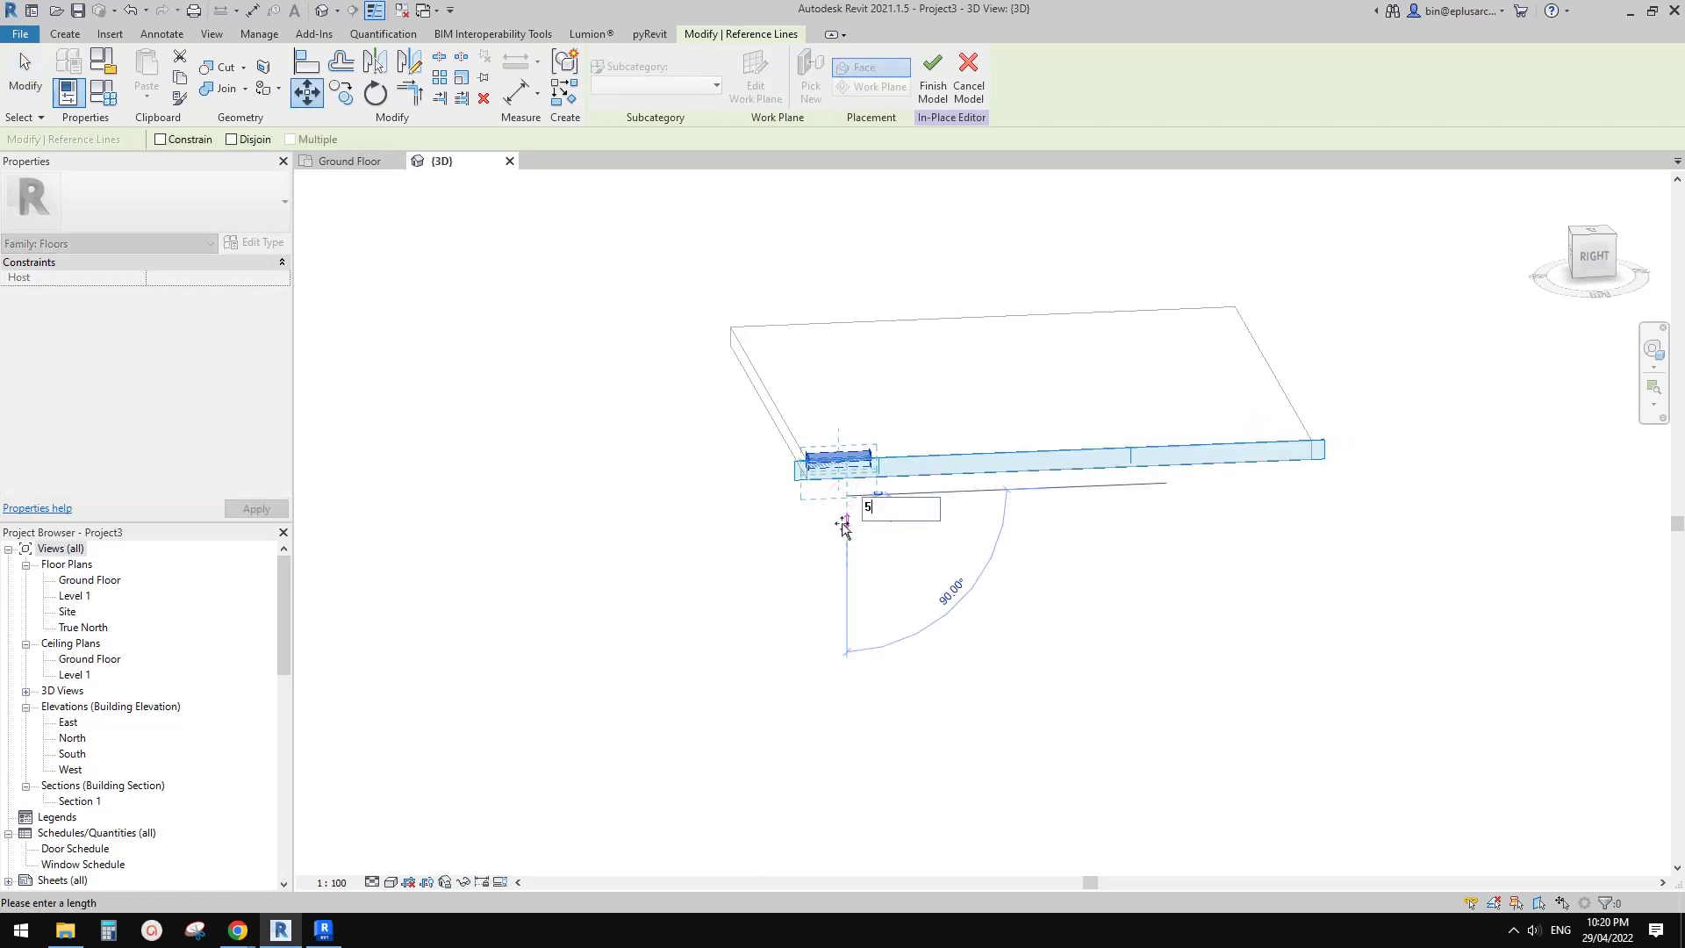
{"action": "type", "text": "500"}
{"action": "key", "text": "Return"}
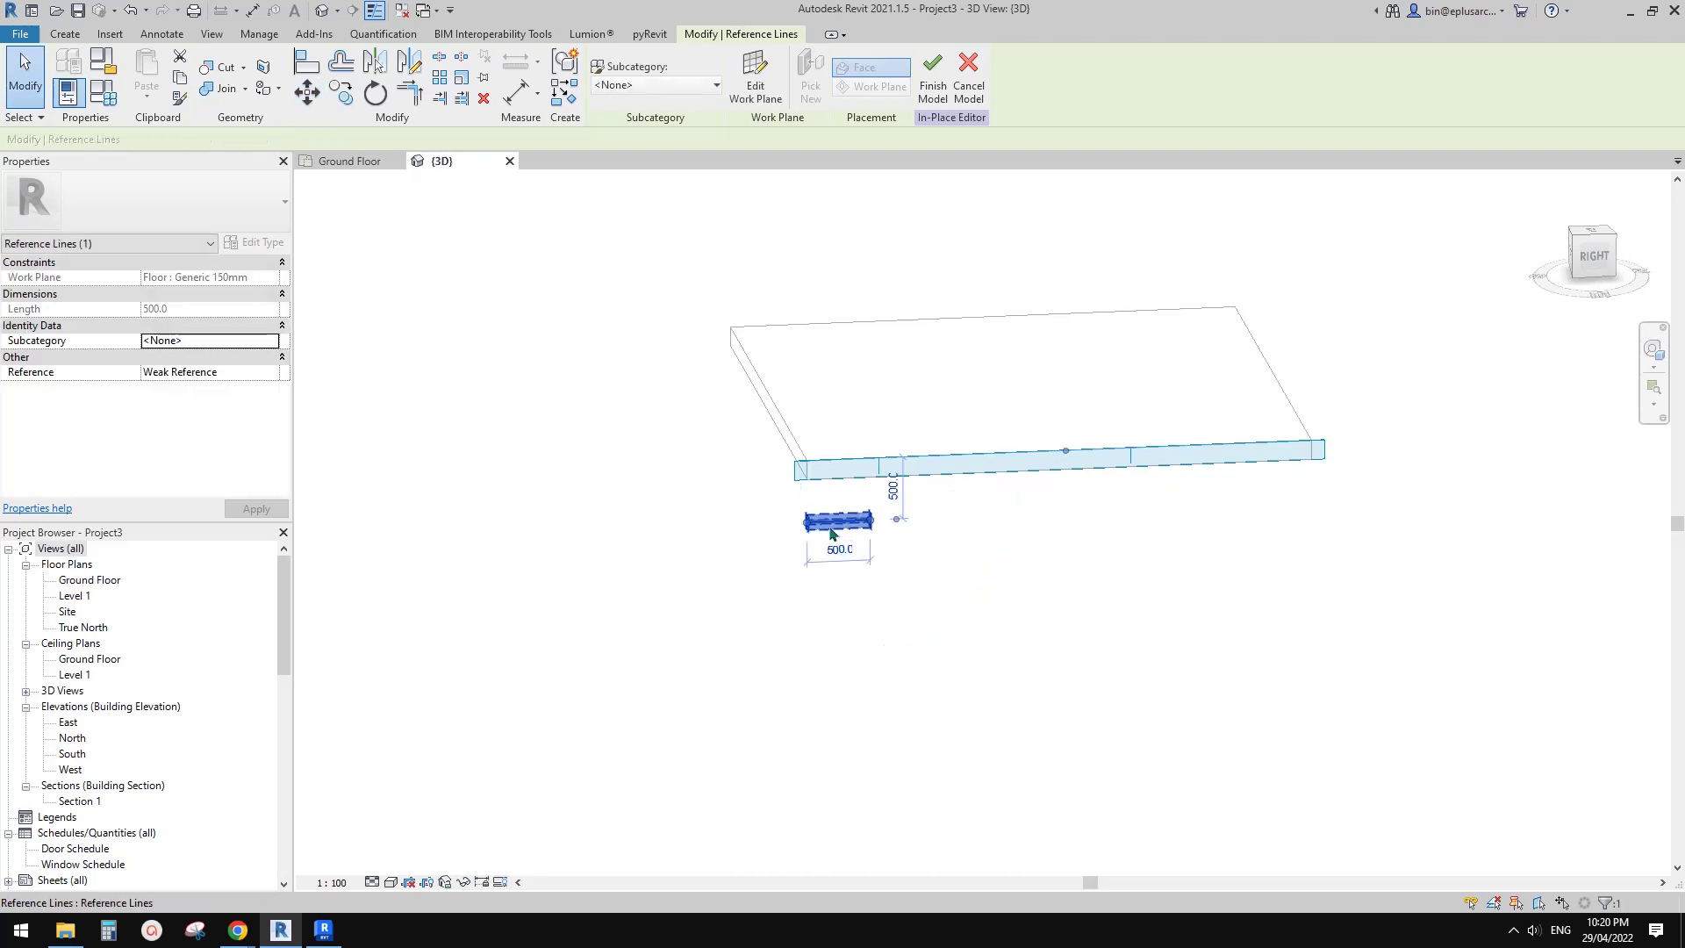
{"action": "middle_click_drag", "start_coordinate": [874, 541], "coordinate": [825, 556]}
{"action": "middle_click_drag", "start_coordinate": [985, 615], "coordinate": [971, 579], "text": "shift"}
{"action": "middle_click_drag", "start_coordinate": [868, 502], "coordinate": [821, 522]}
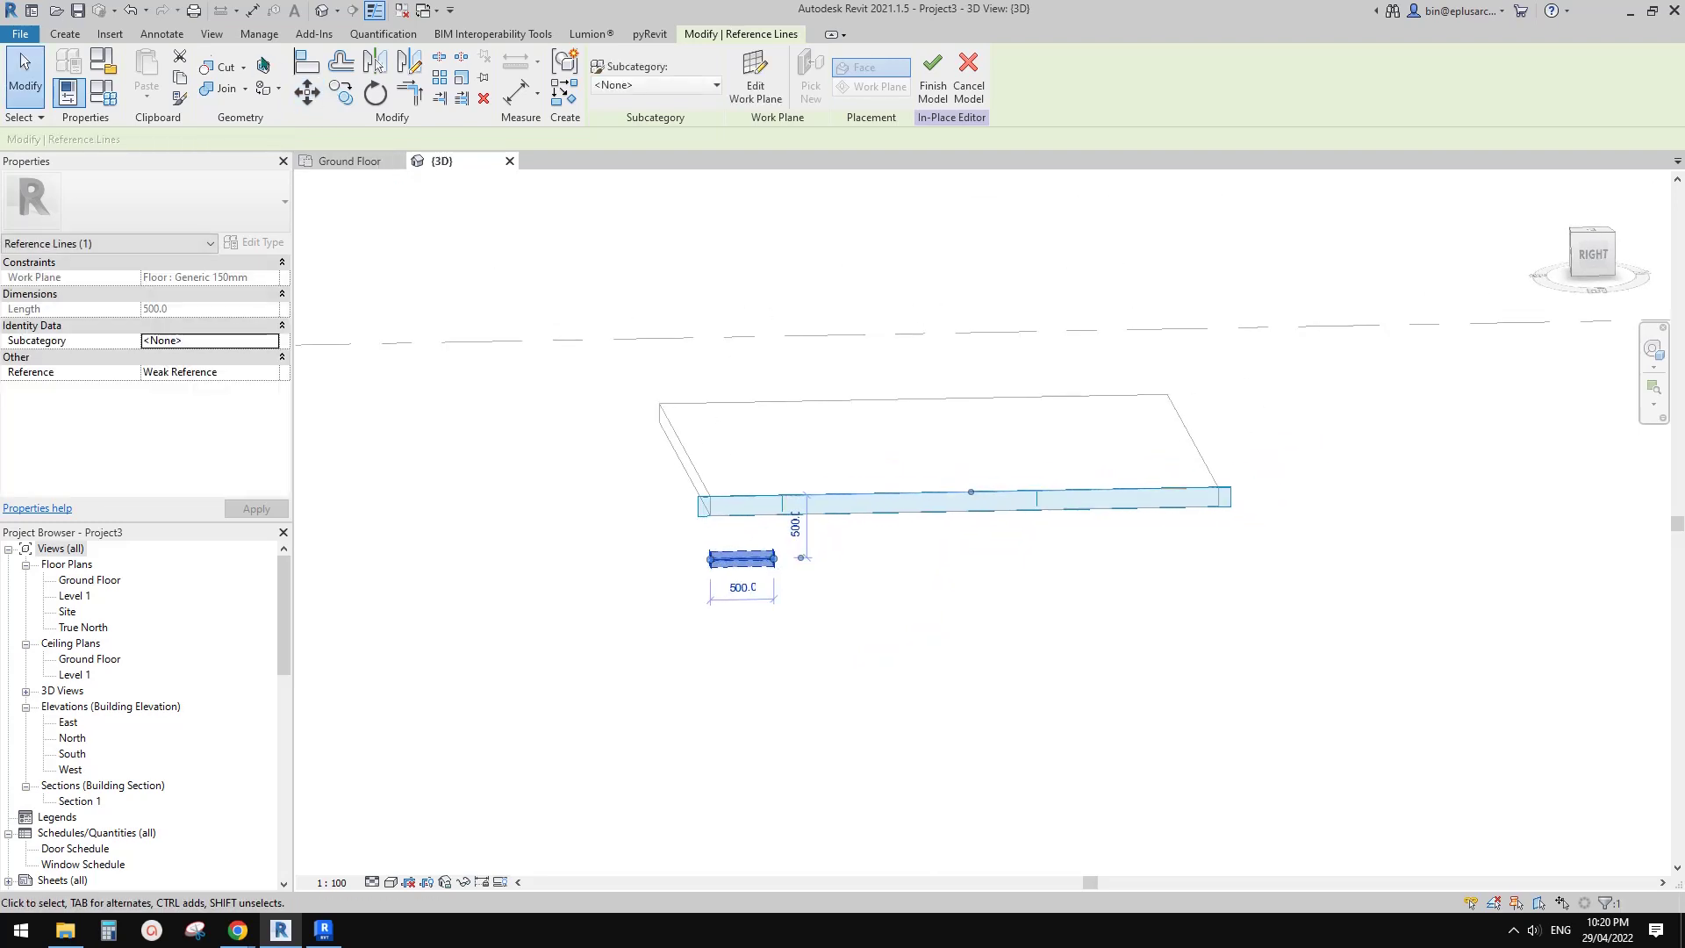
Draw a sloped reference line (RP) from the offset line's end to the slab's right corner.
{"action": "key", "text": "r"}
{"action": "key", "text": "p"}
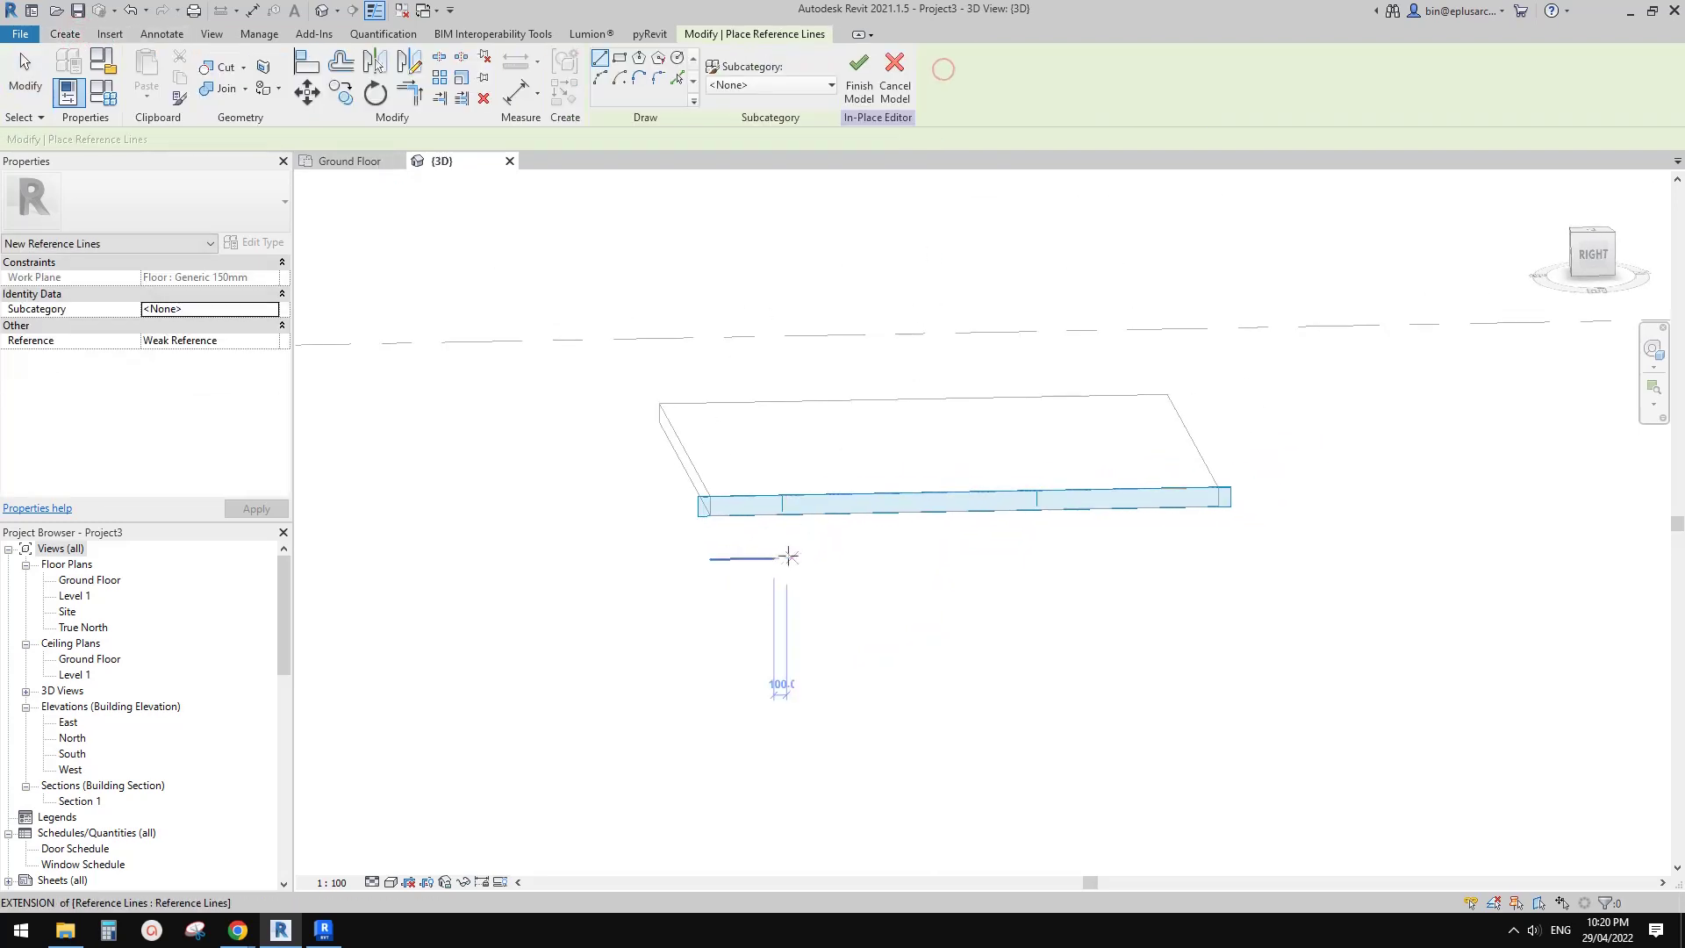
{"action": "left_click", "coordinate": [773, 558]}
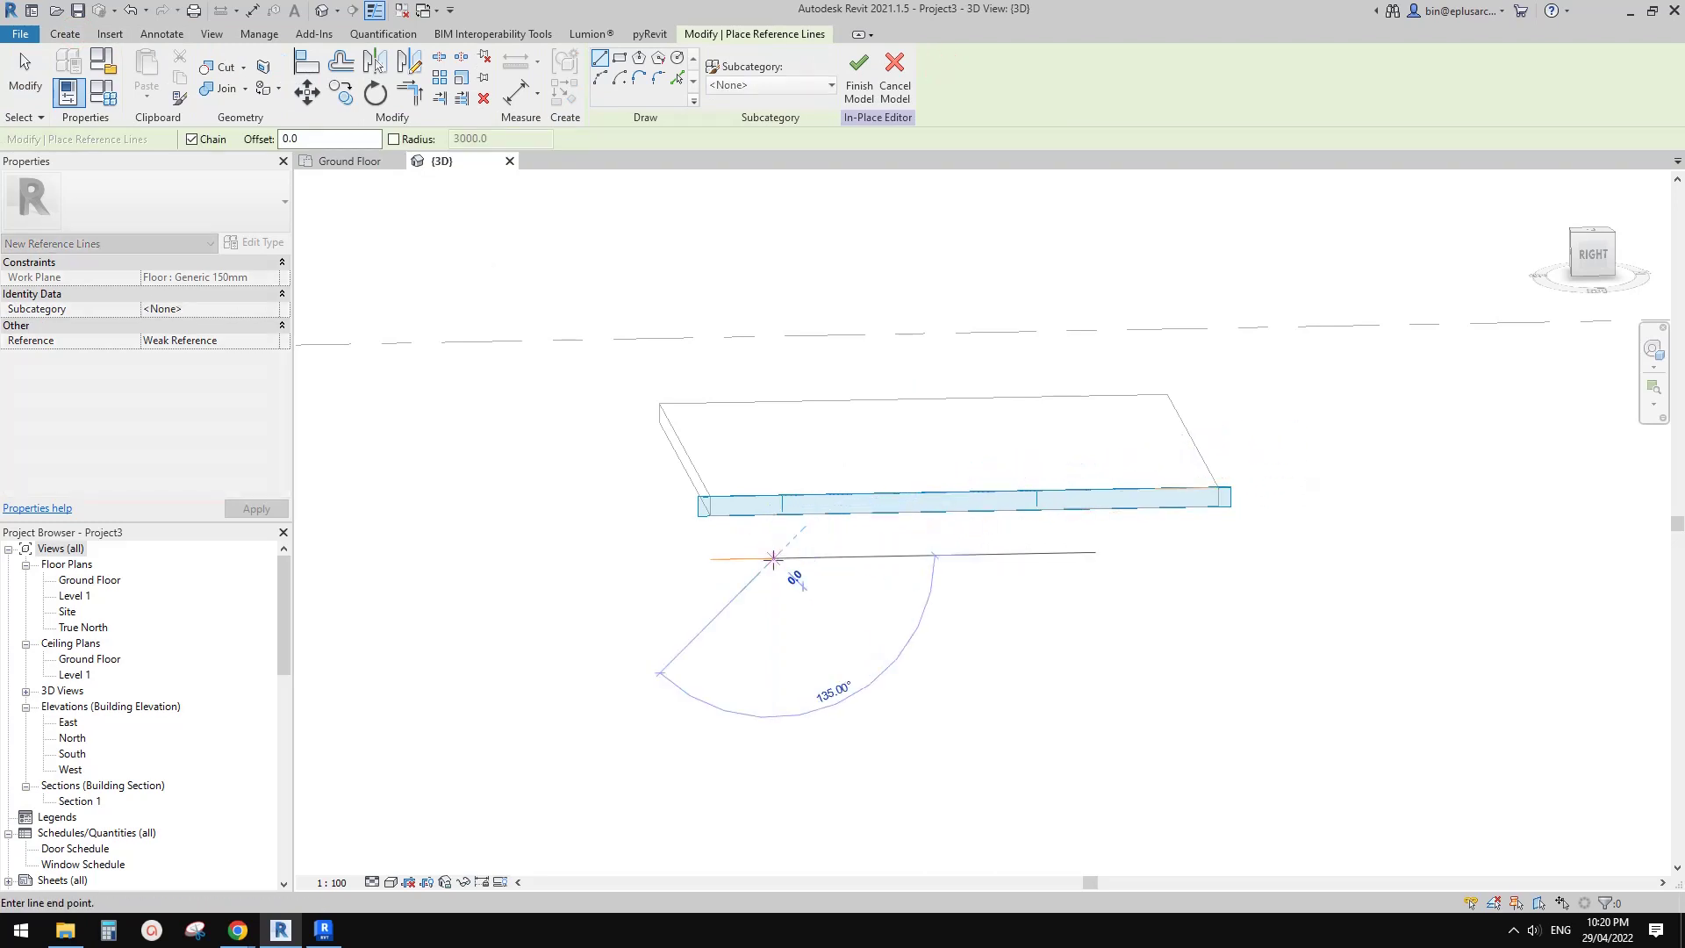
{"action": "left_click", "coordinate": [1155, 489]}
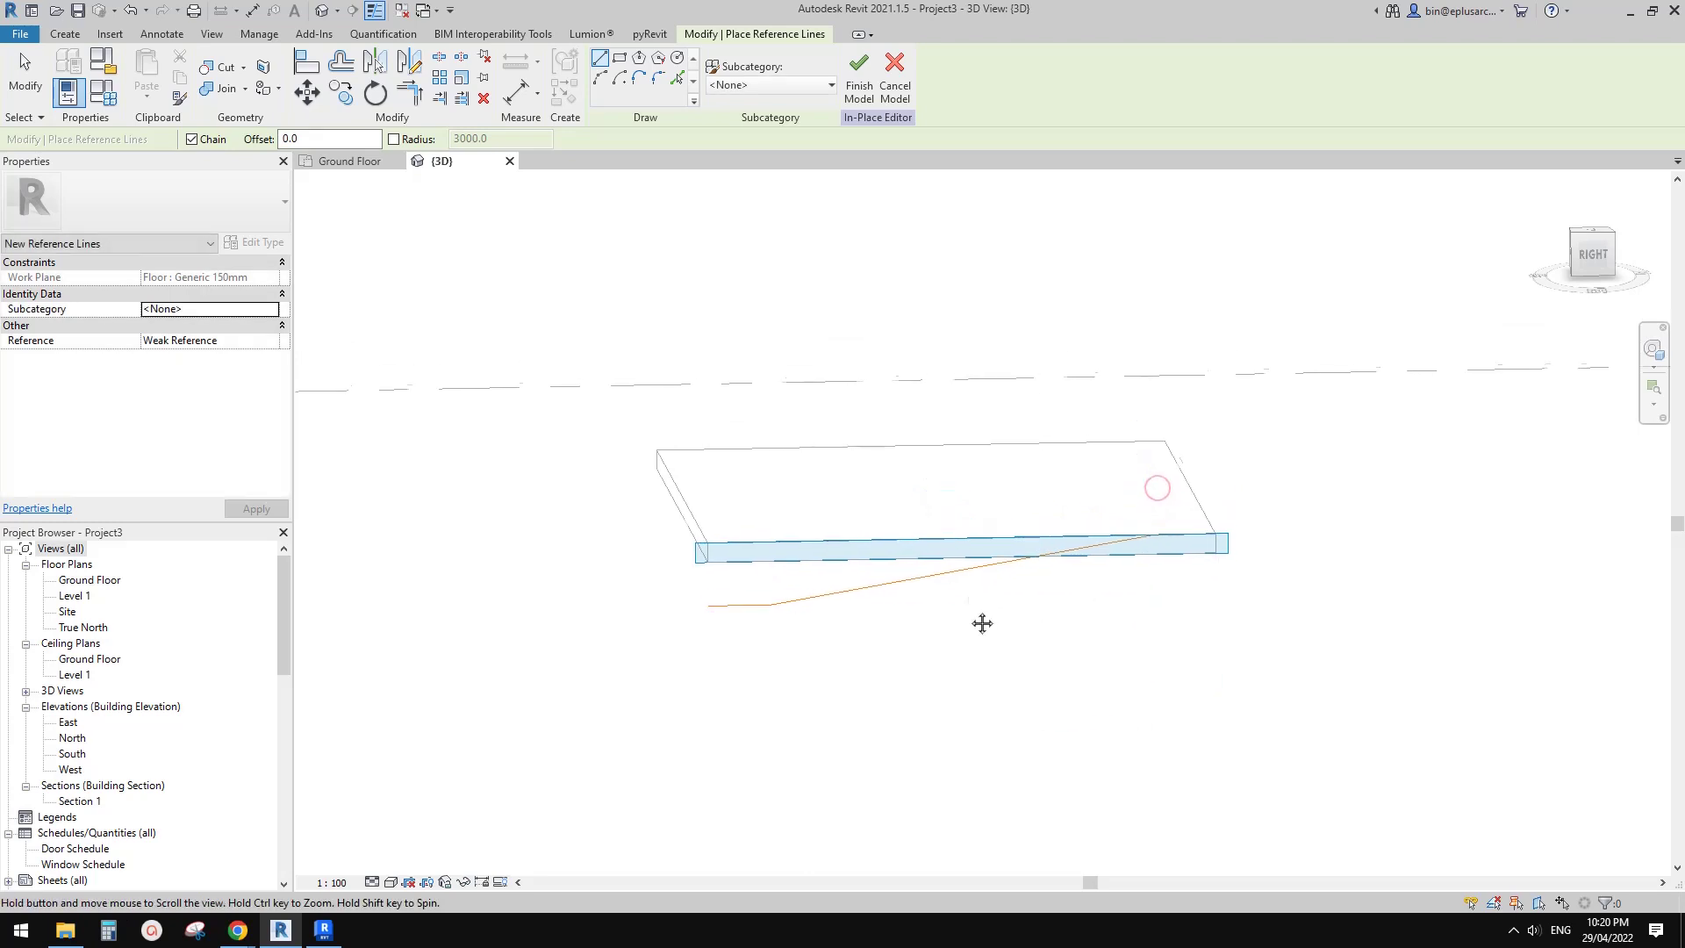
{"action": "scroll", "coordinate": [814, 600], "scroll_direction": "up", "scroll_amount": 2}
{"action": "middle_click_drag", "start_coordinate": [814, 600], "coordinate": [978, 655], "text": "shift"}
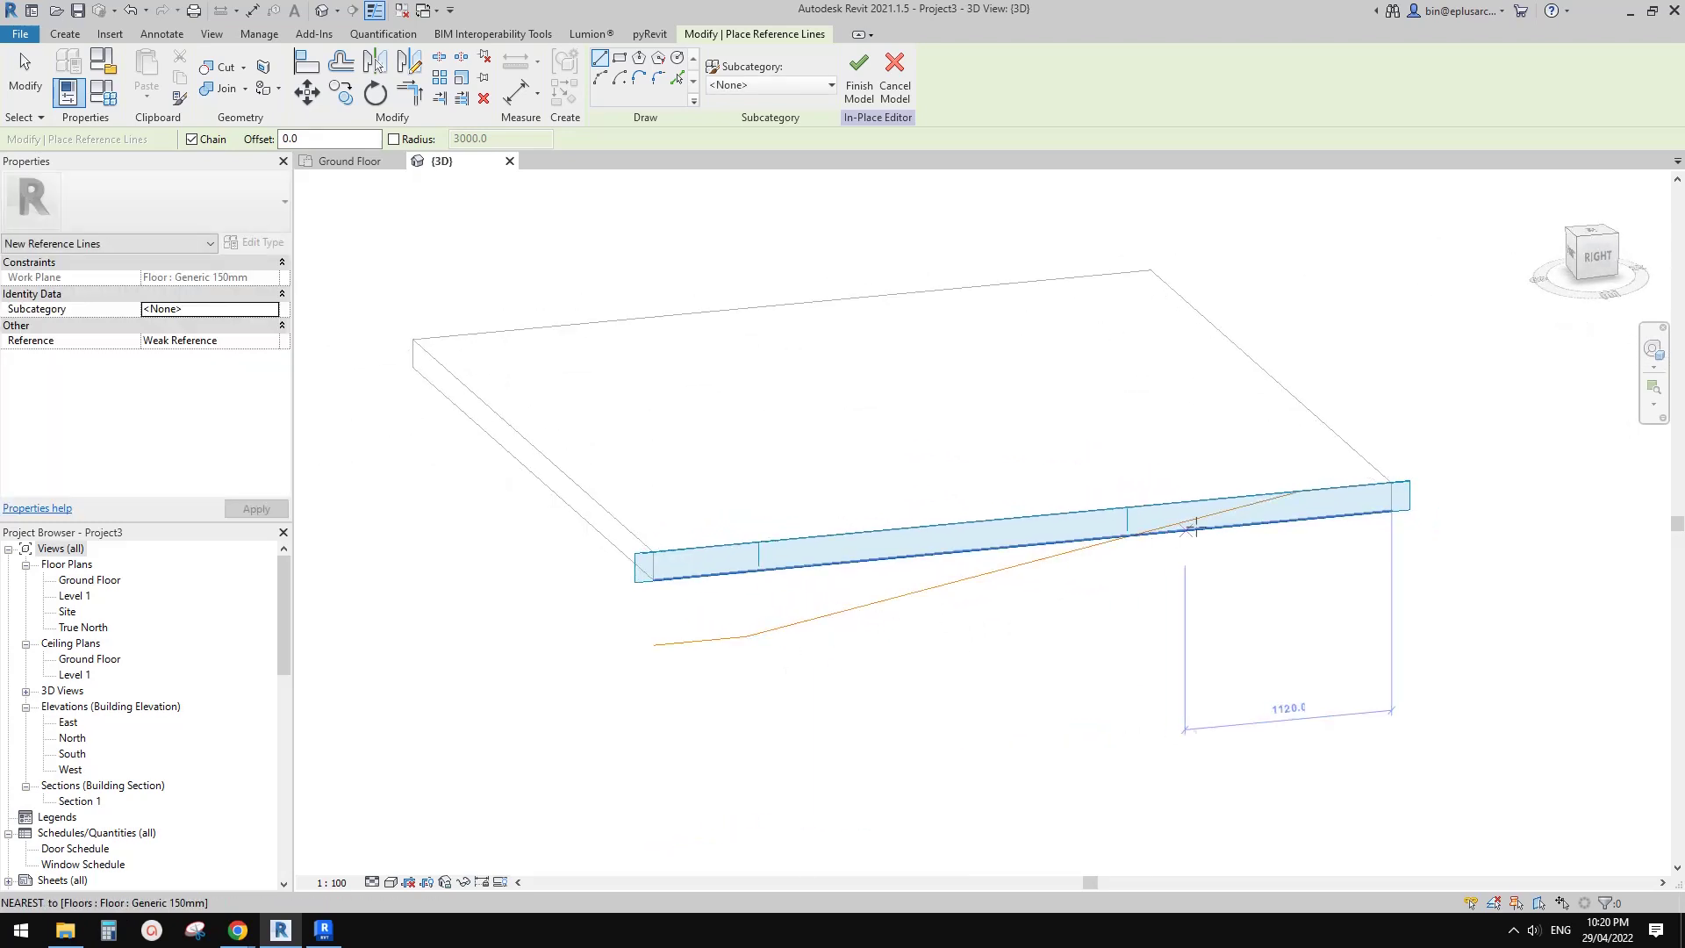
{"action": "key", "text": "Escape"}
{"action": "key", "text": "Escape"}
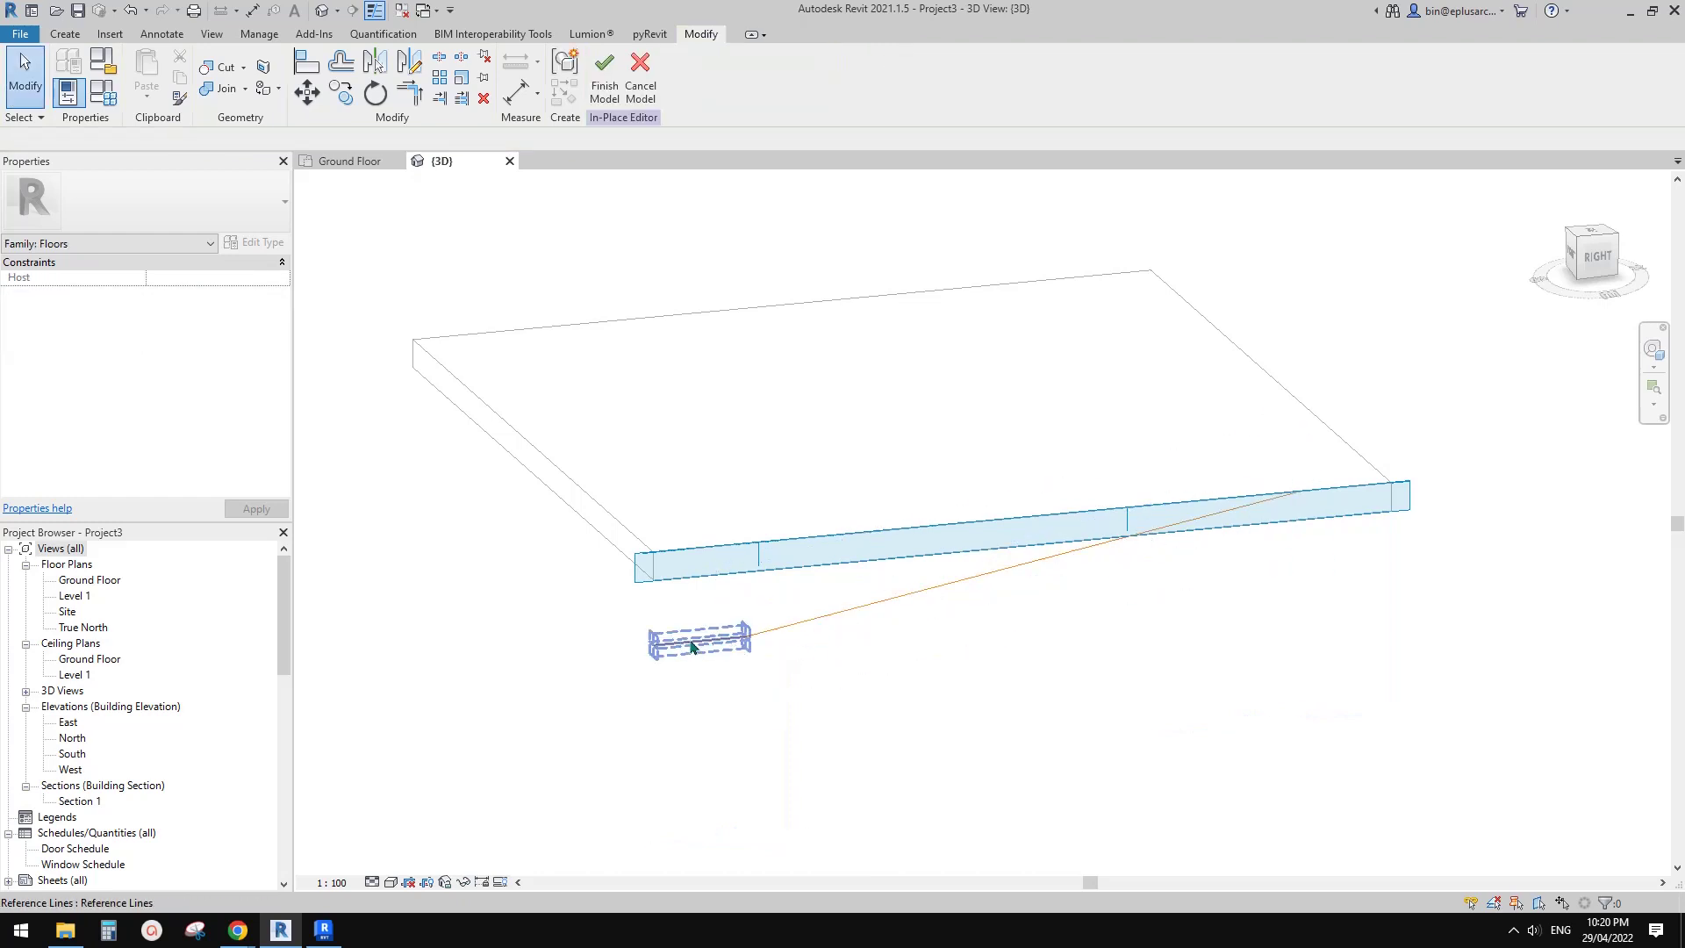
{"action": "middle_click_drag", "start_coordinate": [881, 646], "coordinate": [704, 638], "text": "shift"}
Window-select and delete the leftover elements in the view.
{"action": "left_click_drag", "start_coordinate": [526, 467], "coordinate": [1488, 693]}
{"action": "key", "text": "Delete"}
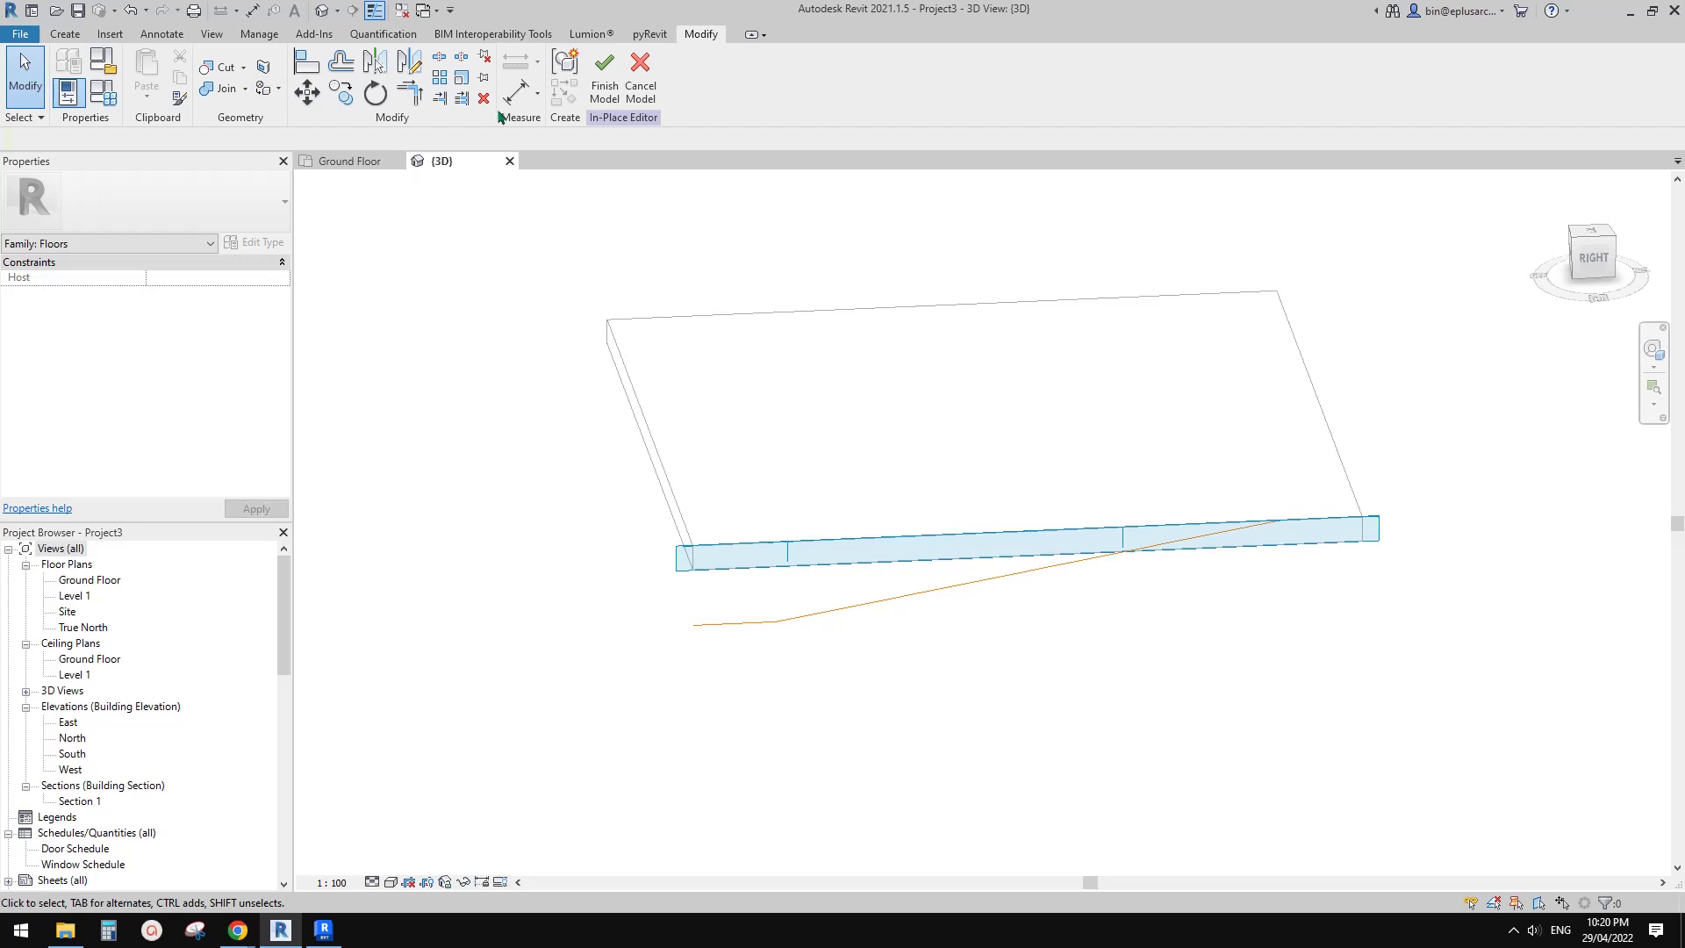
{"action": "left_click", "coordinate": [65, 33]}
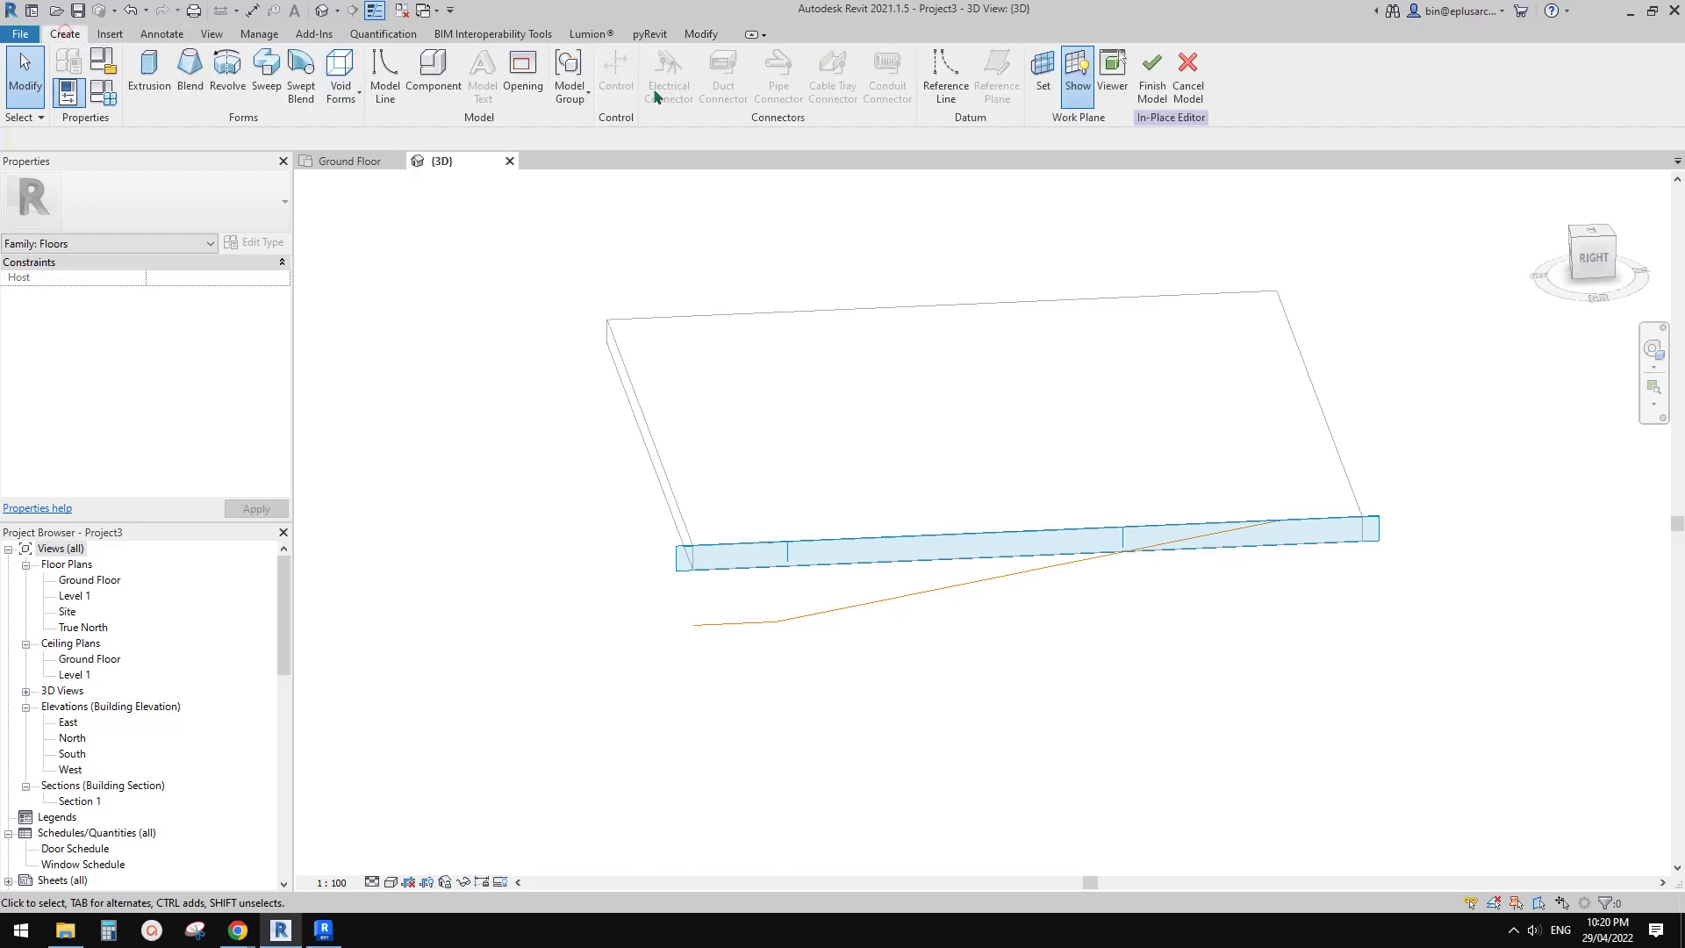
Fillet the offset 500 line and the diagonal reference line with a fixed 3000 radius arc.
{"action": "left_click", "coordinate": [954, 93]}
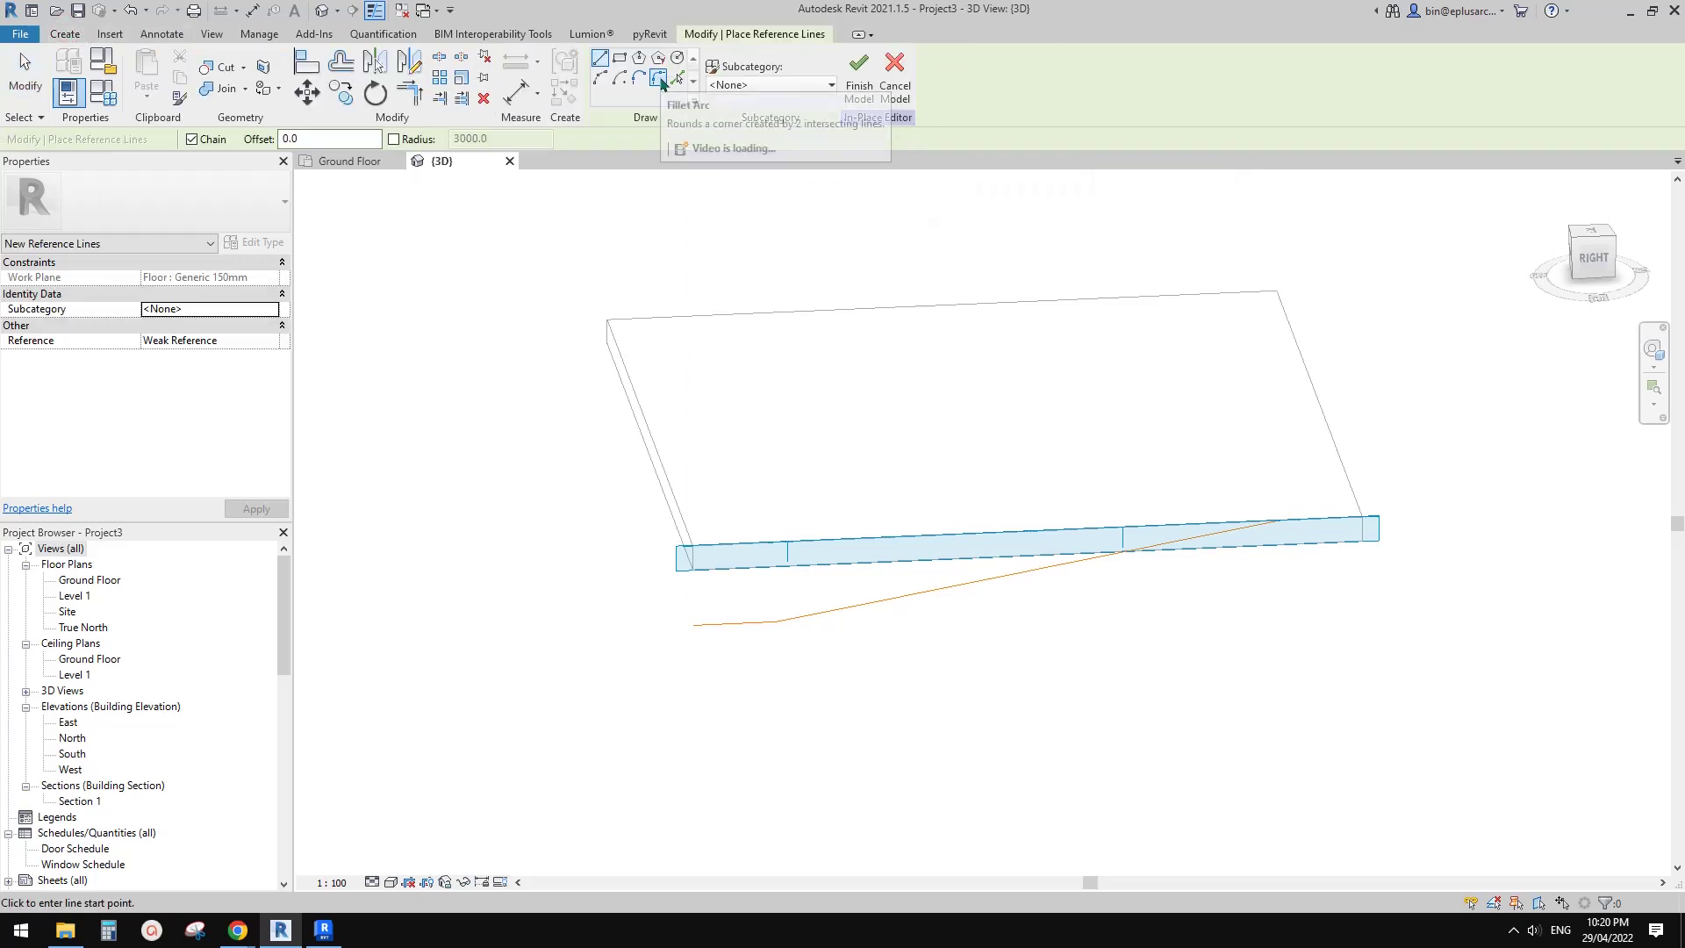
{"action": "left_click", "coordinate": [660, 79]}
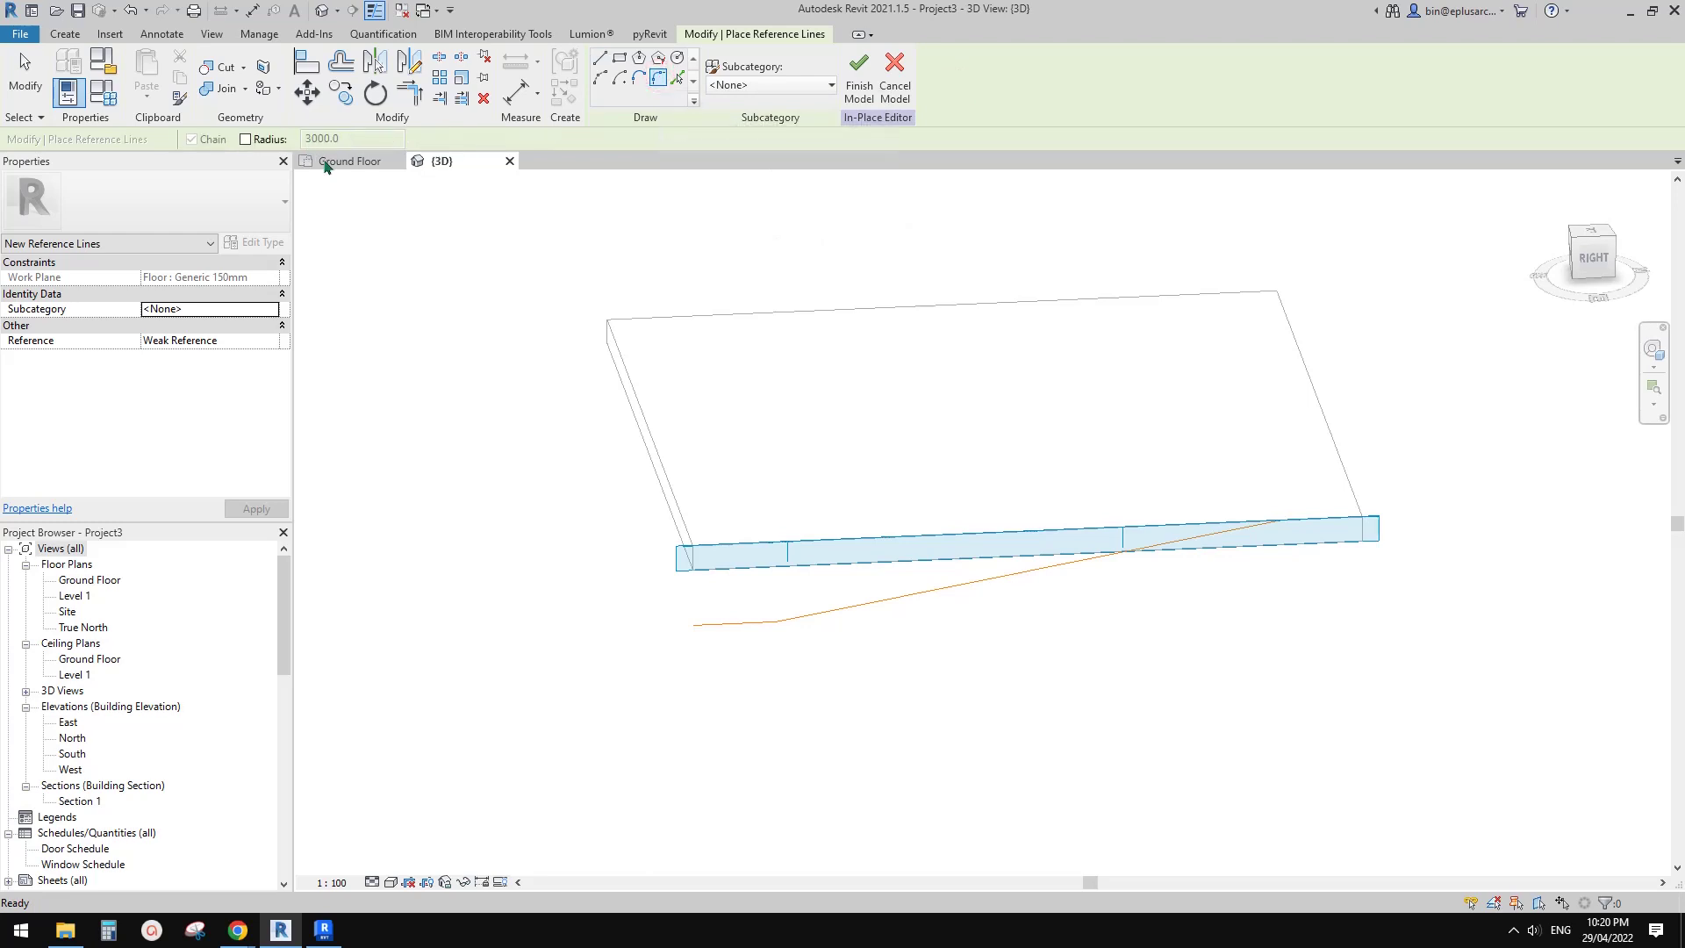
{"action": "left_click", "coordinate": [246, 140]}
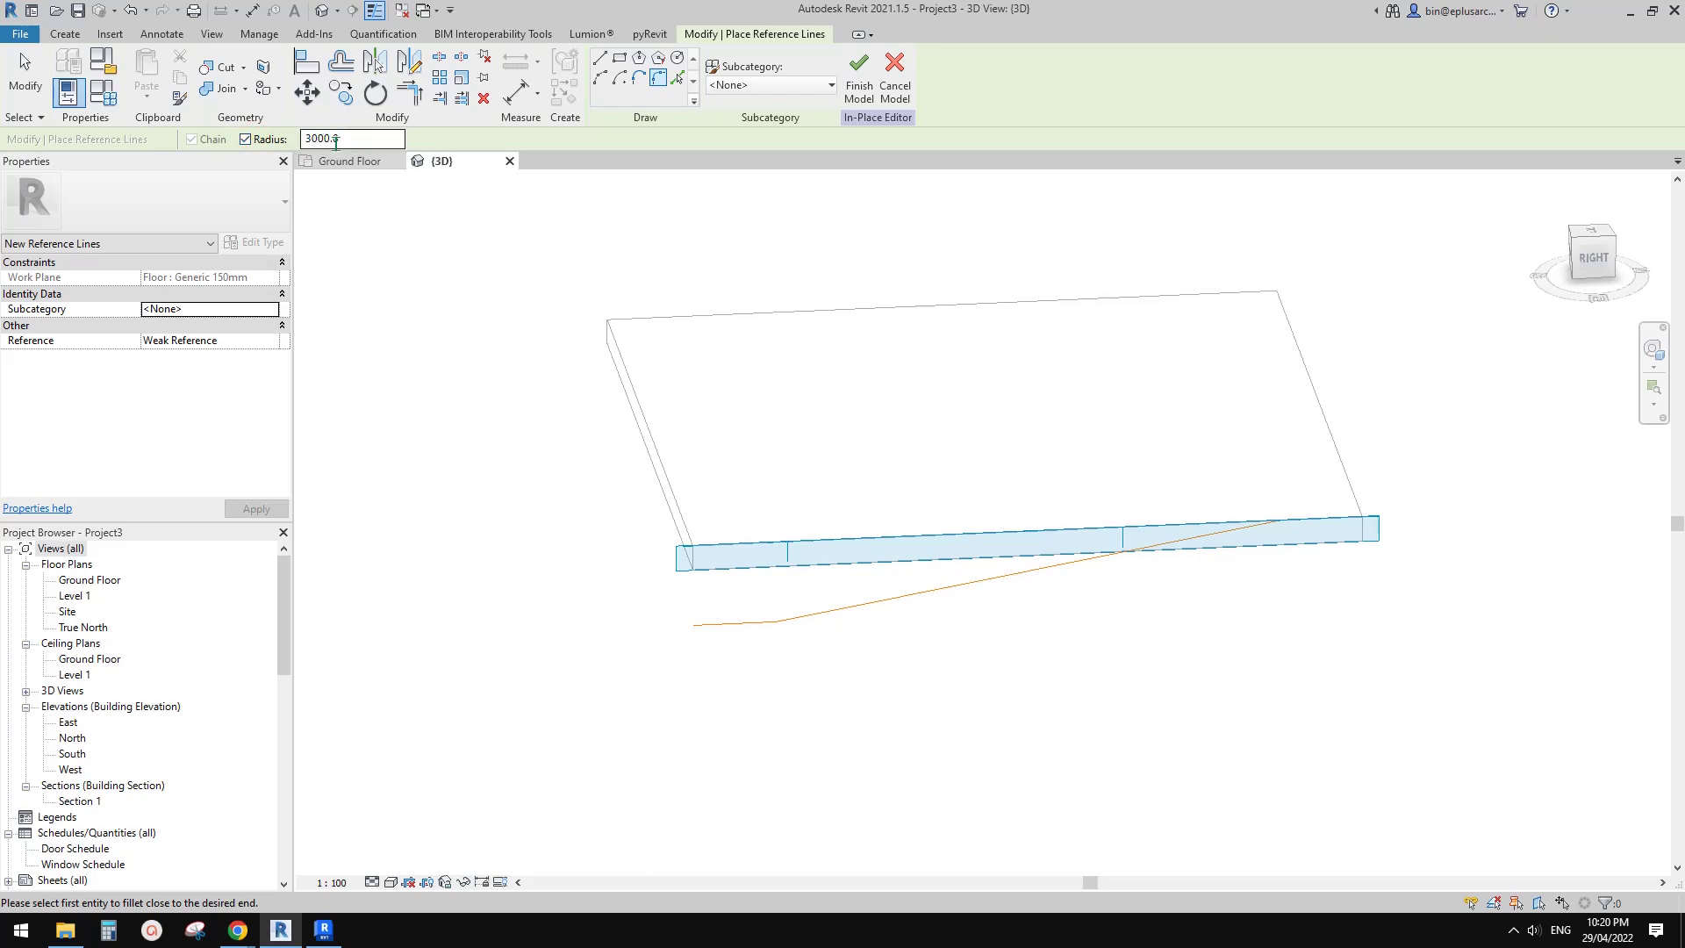
{"action": "left_click", "coordinate": [735, 629]}
{"action": "left_click", "coordinate": [846, 618]}
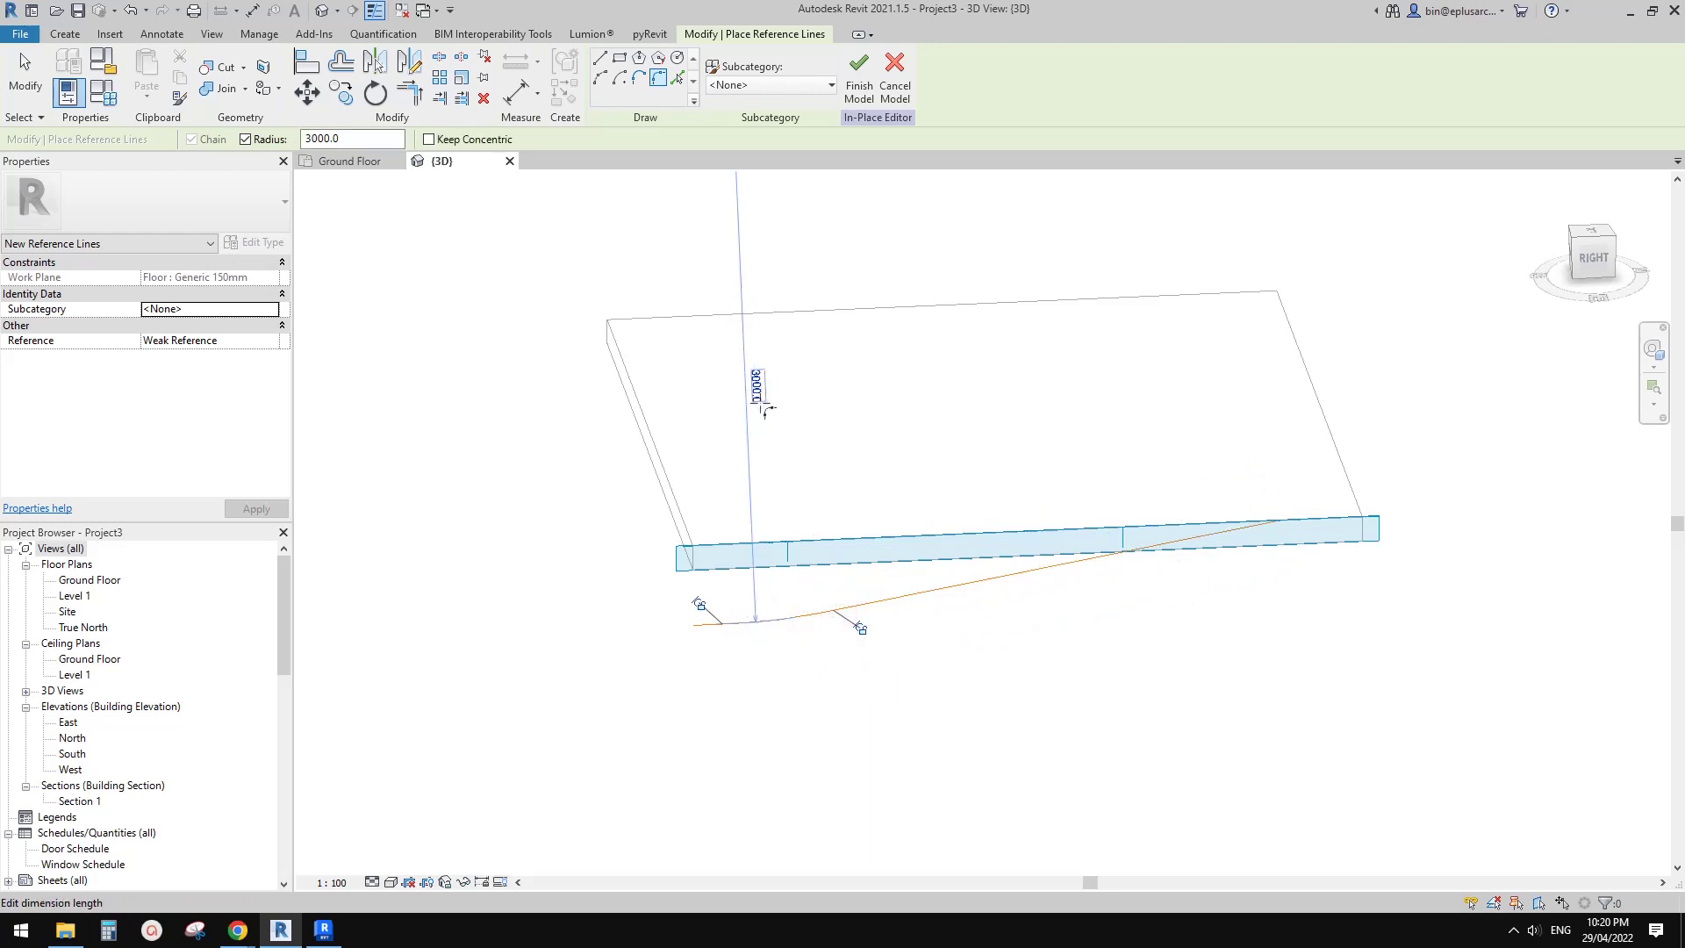
{"action": "left_click", "coordinate": [1061, 540]}
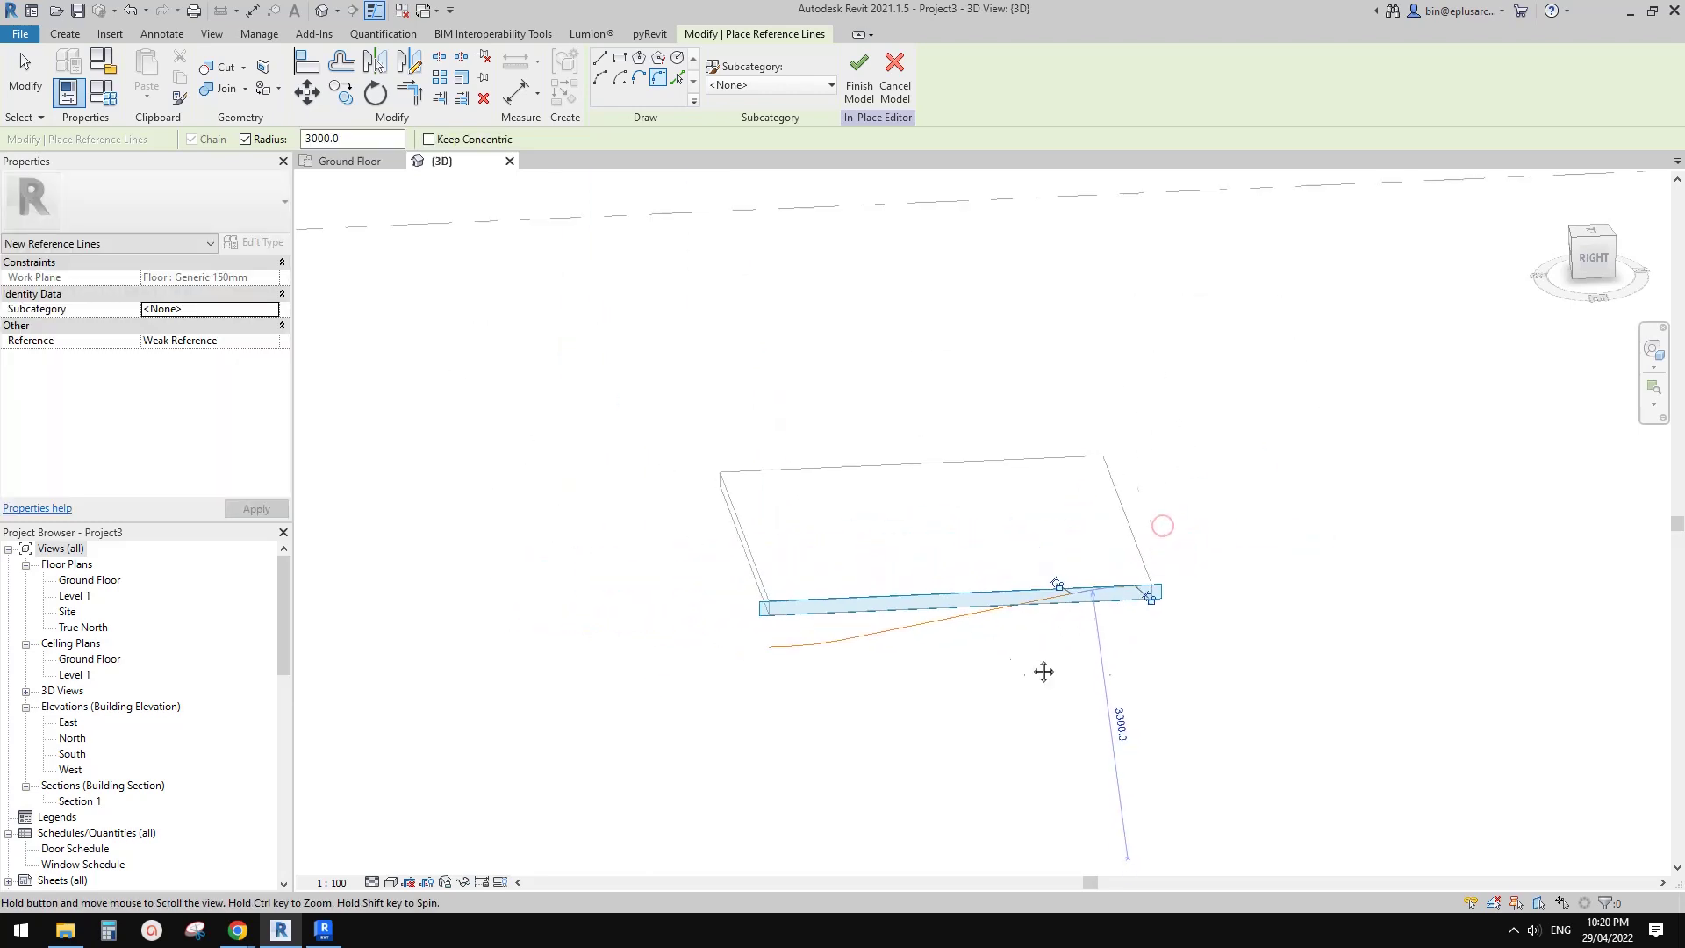
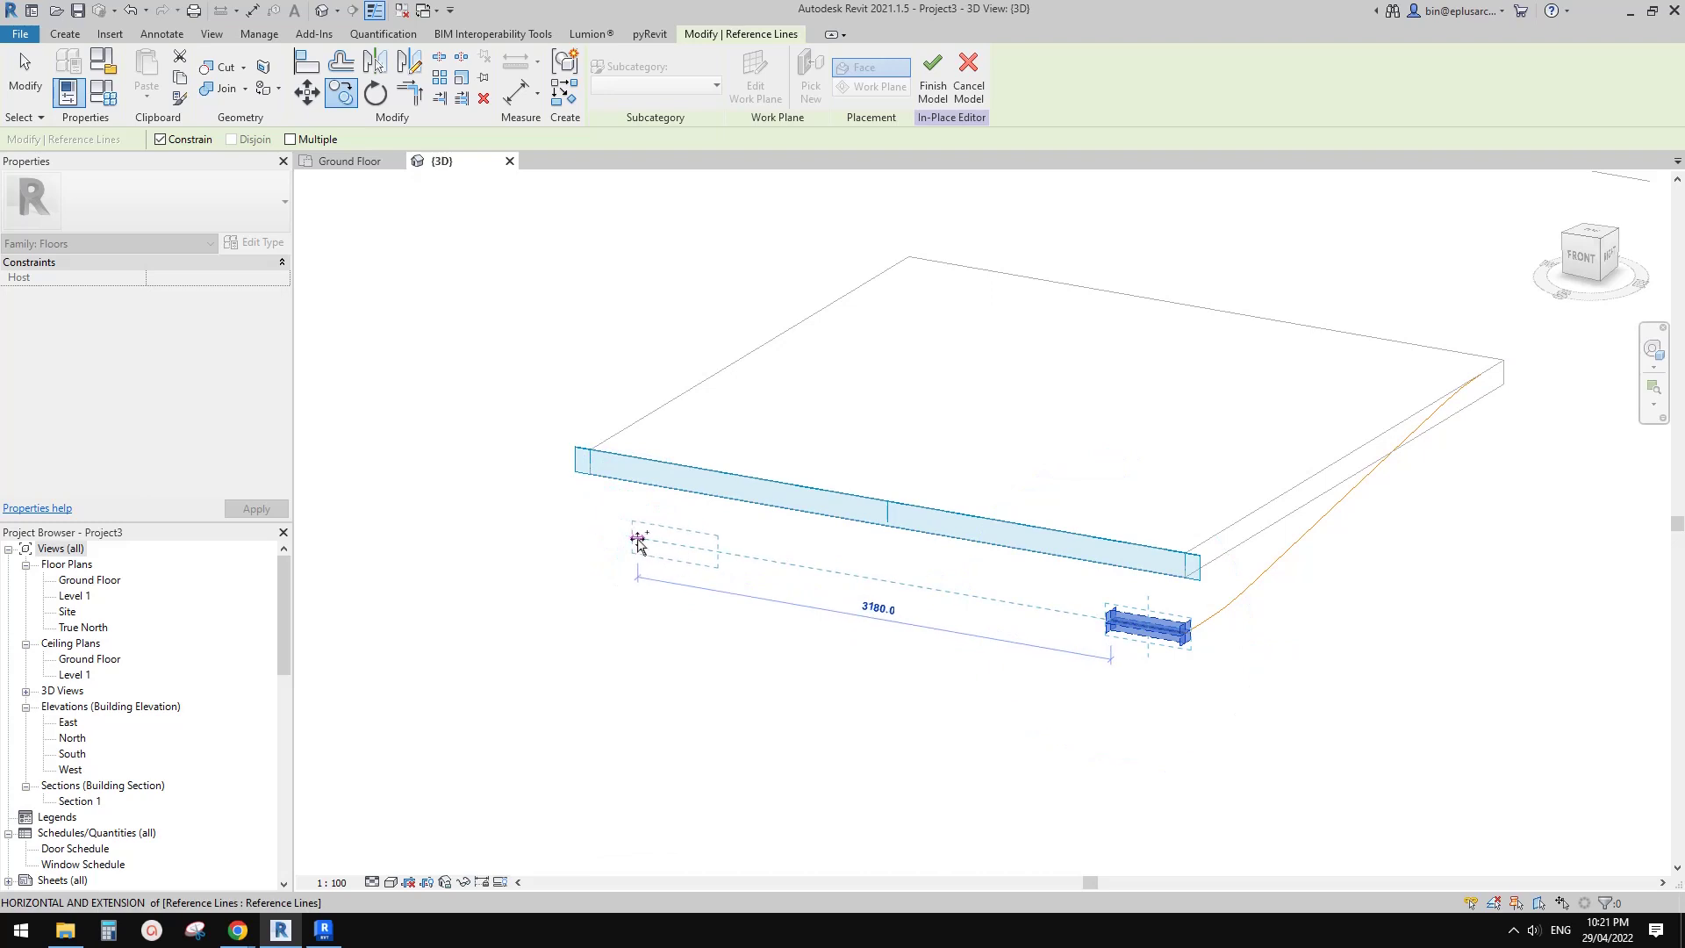
Place the short reference line and move it 500 vertically with MV.
{"action": "left_click", "coordinate": [593, 467]}
{"action": "middle_click_drag", "start_coordinate": [647, 570], "coordinate": [721, 527]}
{"action": "key", "text": "m"}
{"action": "key", "text": "v"}
{"action": "left_click", "coordinate": [760, 546]}
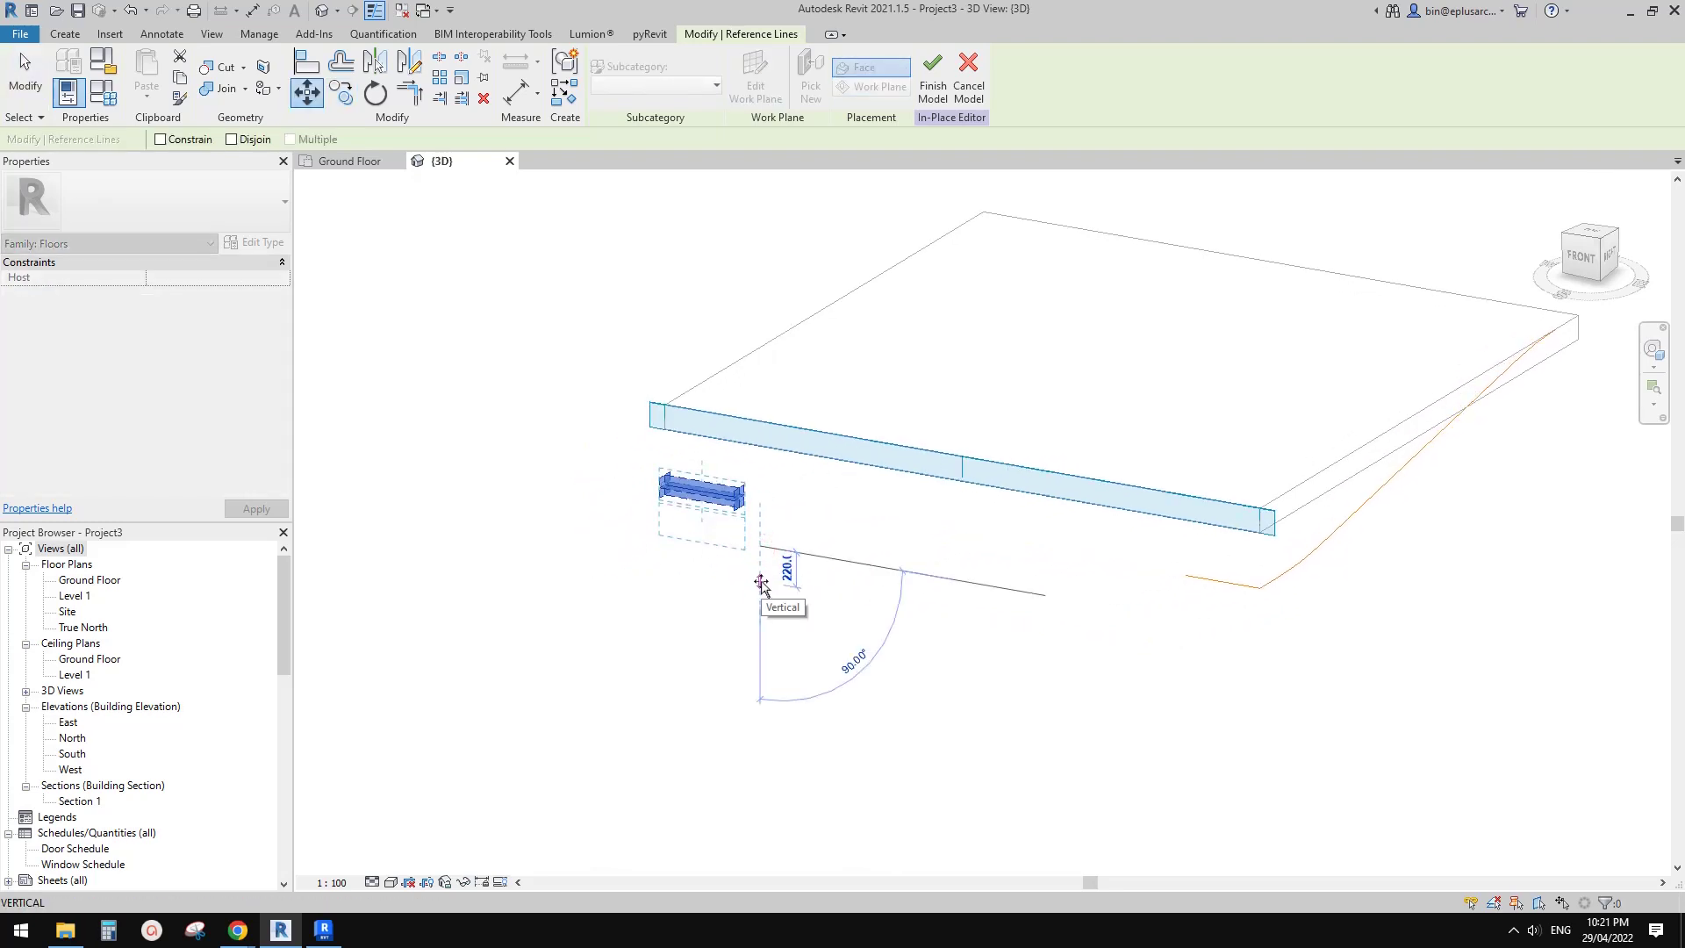
{"action": "type", "text": "500"}
{"action": "key", "text": "Return"}
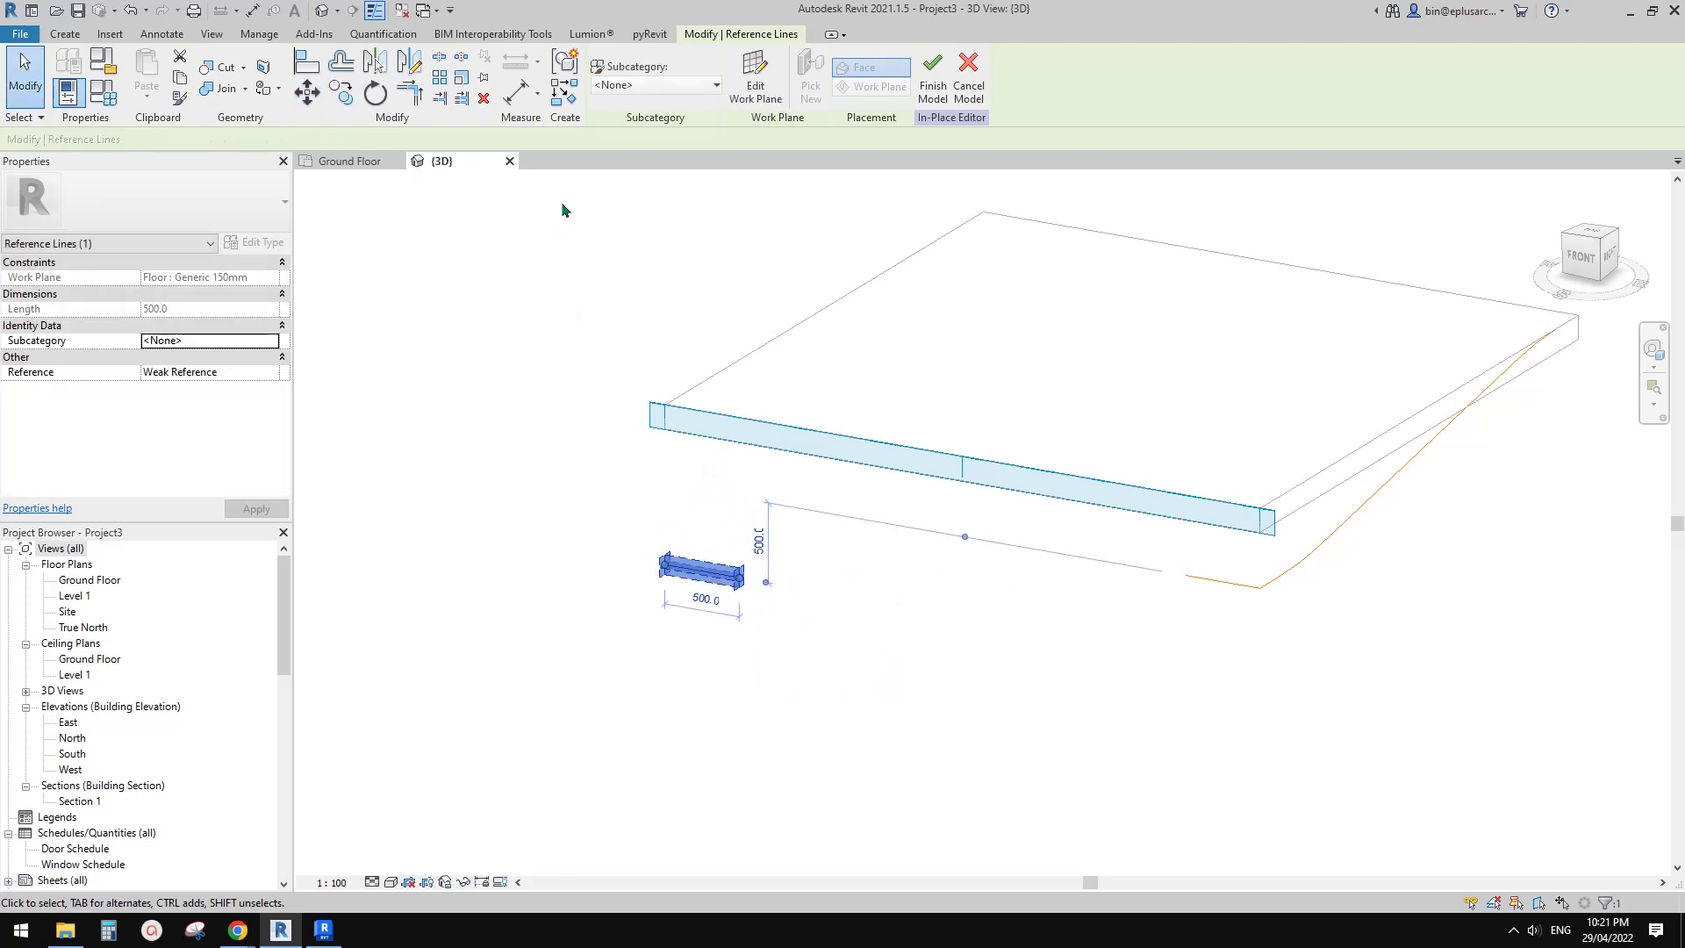
Draw a long reference line joining the two orange lines below the slab.
{"action": "left_click", "coordinate": [65, 33]}
{"action": "left_click", "coordinate": [939, 72]}
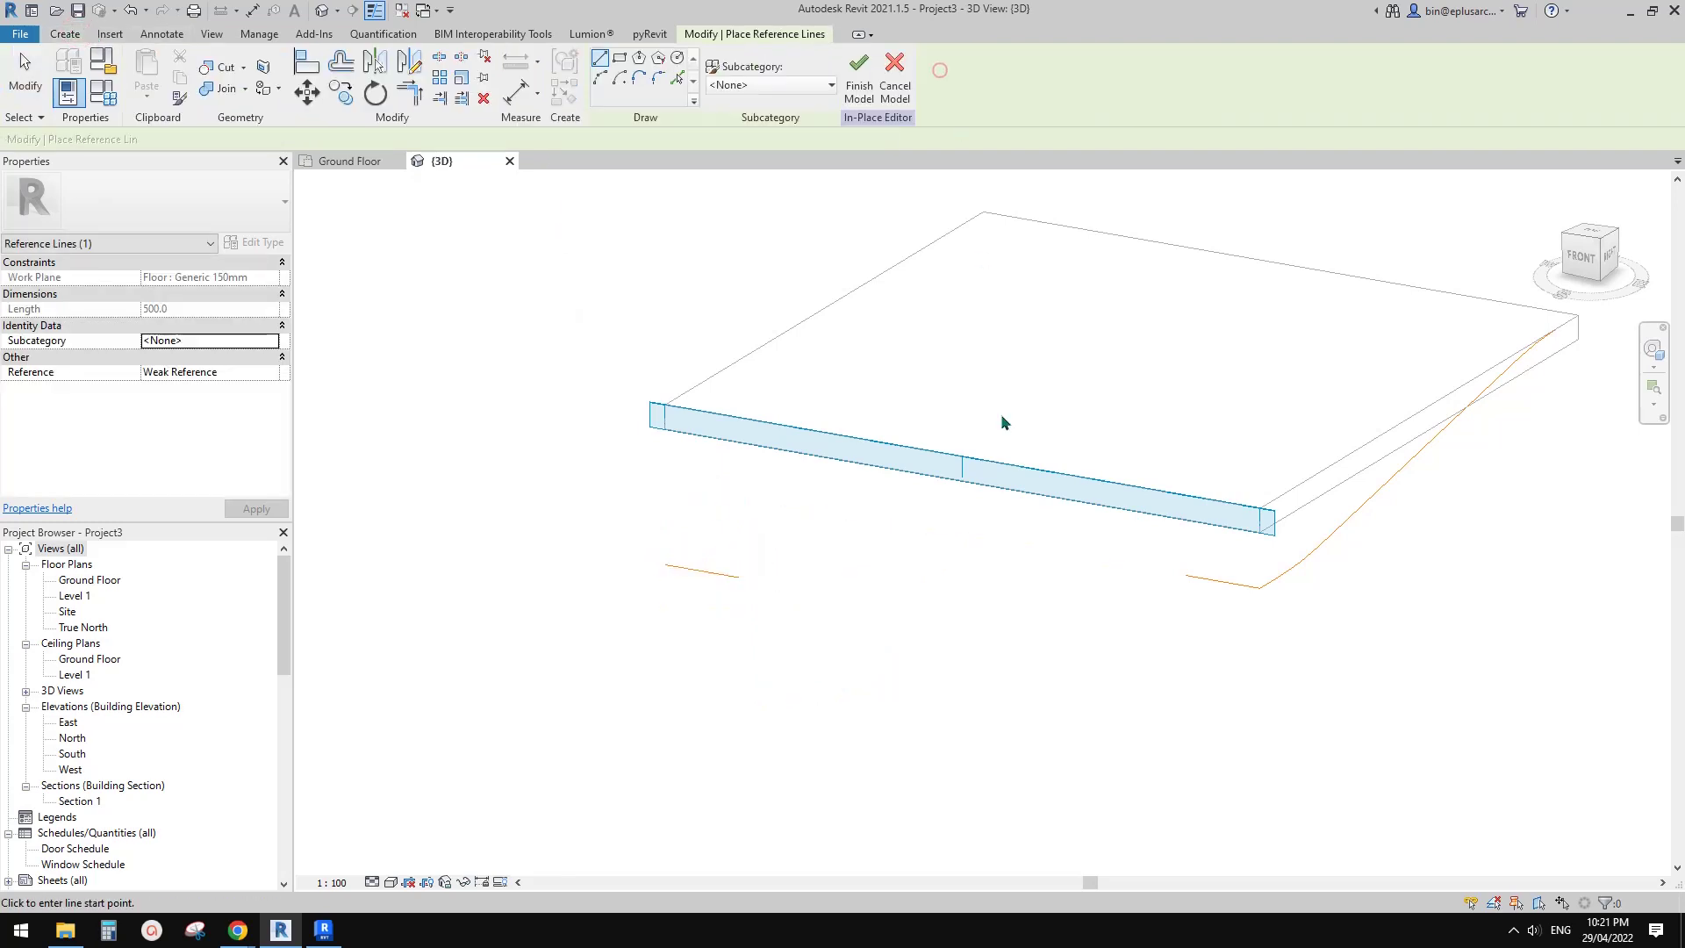
{"action": "left_click", "coordinate": [742, 580]}
{"action": "left_click", "coordinate": [1184, 577]}
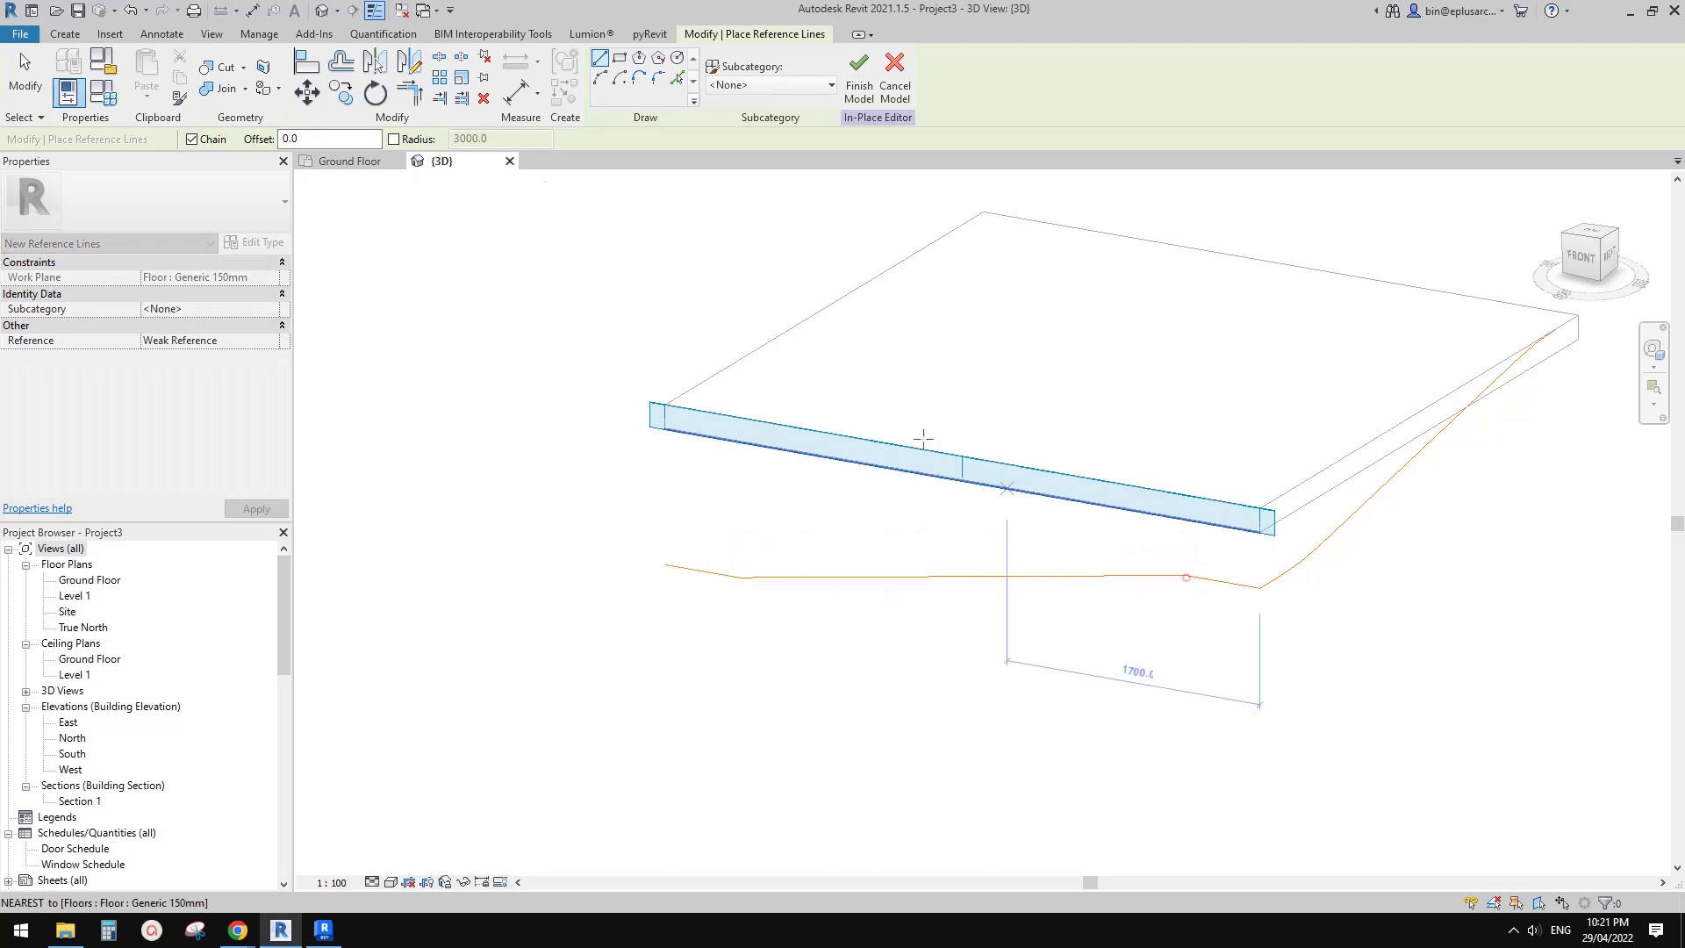
Round the corners between the lines with 3000-radius fillet arcs.
{"action": "left_click", "coordinate": [660, 80]}
{"action": "left_click", "coordinate": [272, 137]}
{"action": "left_click", "coordinate": [716, 573]}
{"action": "left_click", "coordinate": [800, 576]}
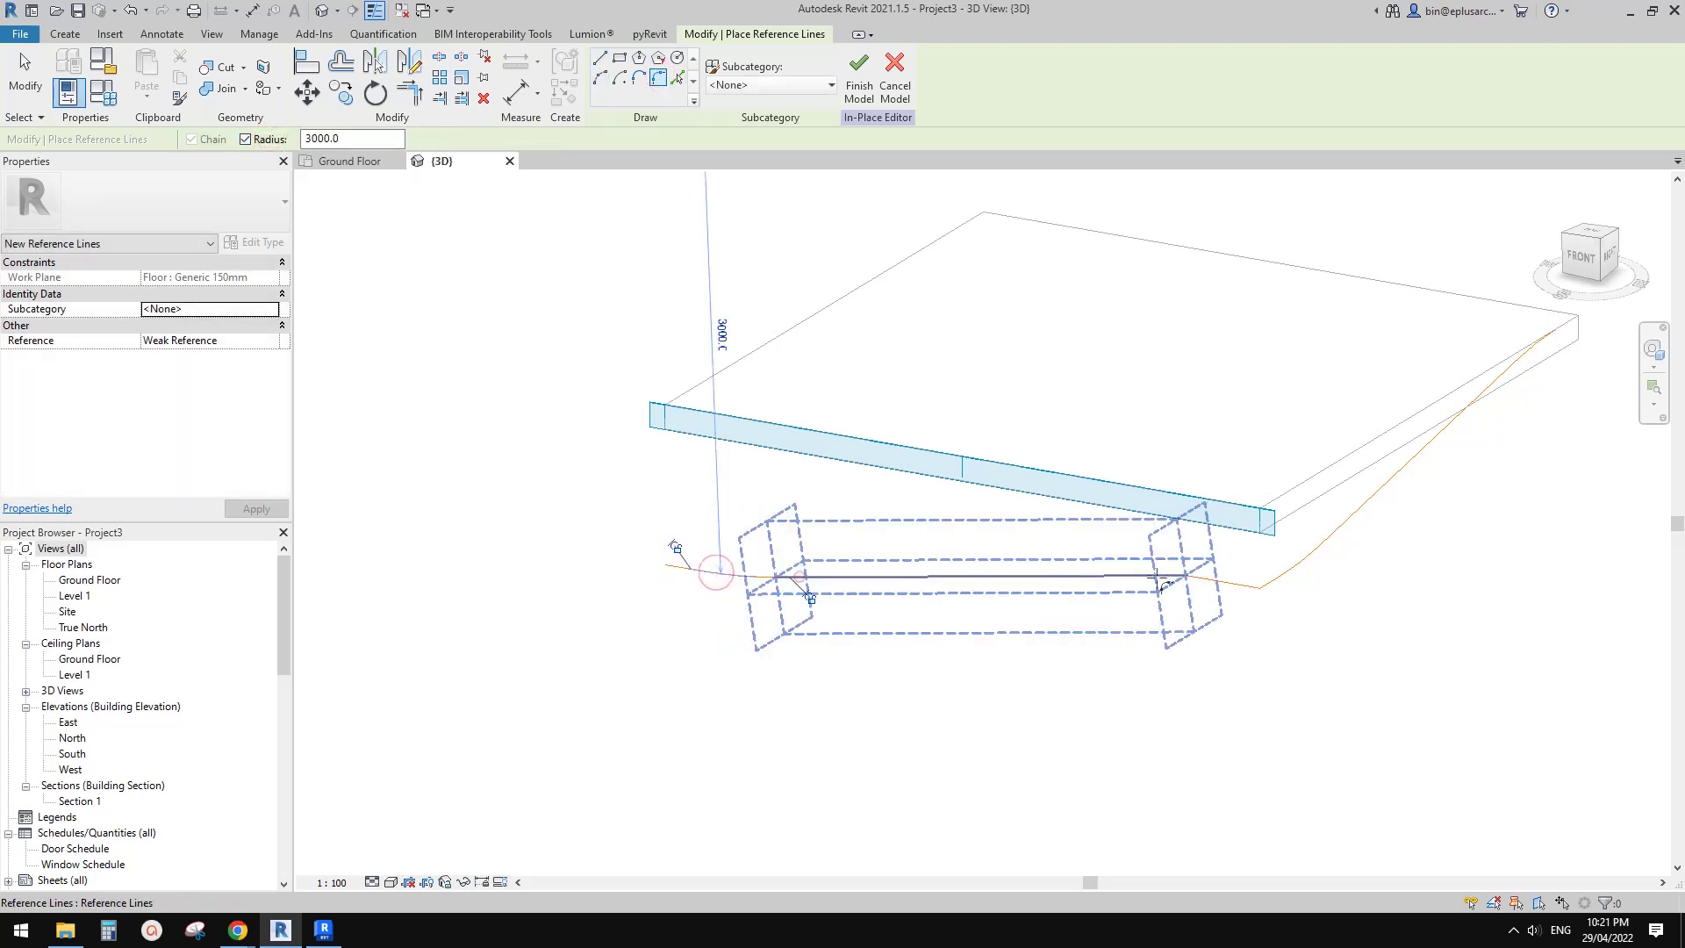
{"action": "scroll", "coordinate": [1313, 425], "scroll_direction": "down", "scroll_amount": 2}
{"action": "middle_click_drag", "start_coordinate": [1126, 496], "coordinate": [1066, 505], "text": "shift"}
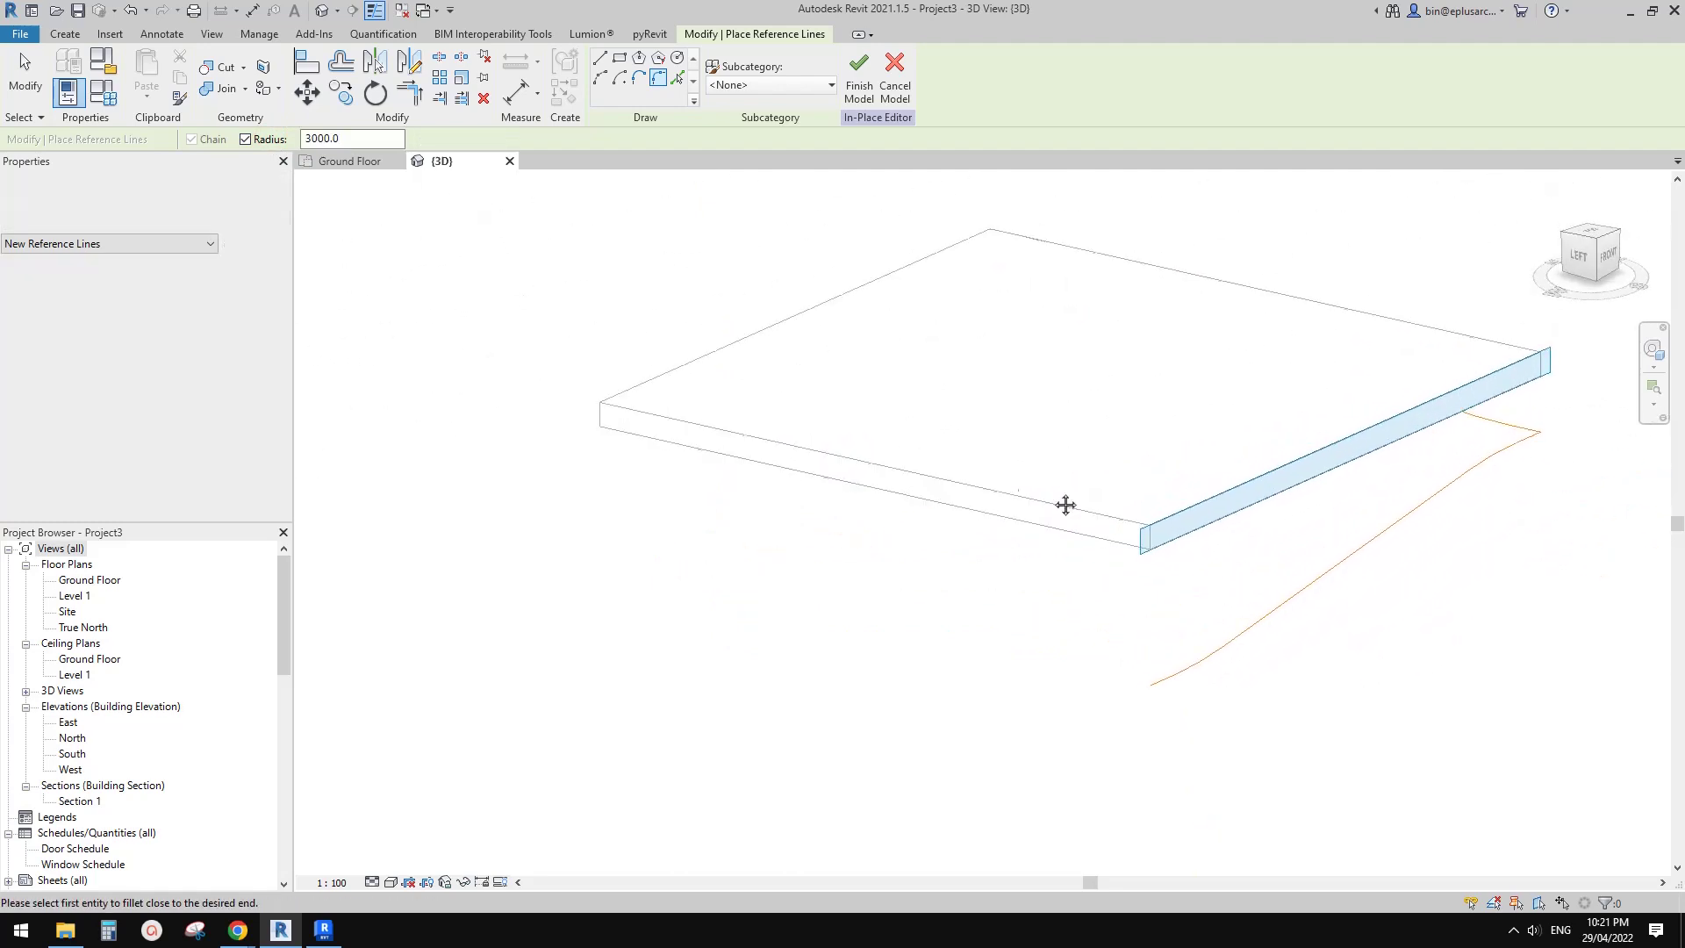
{"action": "scroll", "coordinate": [954, 425], "scroll_direction": "down", "scroll_amount": 2}
{"action": "key", "text": "Escape"}
{"action": "key", "text": "Escape"}
Select the four reference lines of the wavy guide.
{"action": "mouse_move", "coordinate": [955, 425]}
{"action": "middle_mouse_down", "text": "shift"}
{"action": "mouse_move", "coordinate": [1035, 489]}
{"action": "mouse_move", "coordinate": [997, 492]}
{"action": "mouse_move", "coordinate": [1045, 463]}
{"action": "mouse_move", "coordinate": [944, 522]}
{"action": "mouse_move", "coordinate": [880, 504]}
{"action": "mouse_move", "coordinate": [813, 425]}
{"action": "mouse_move", "coordinate": [935, 414]}
{"action": "middle_mouse_up", "text": "shift"}
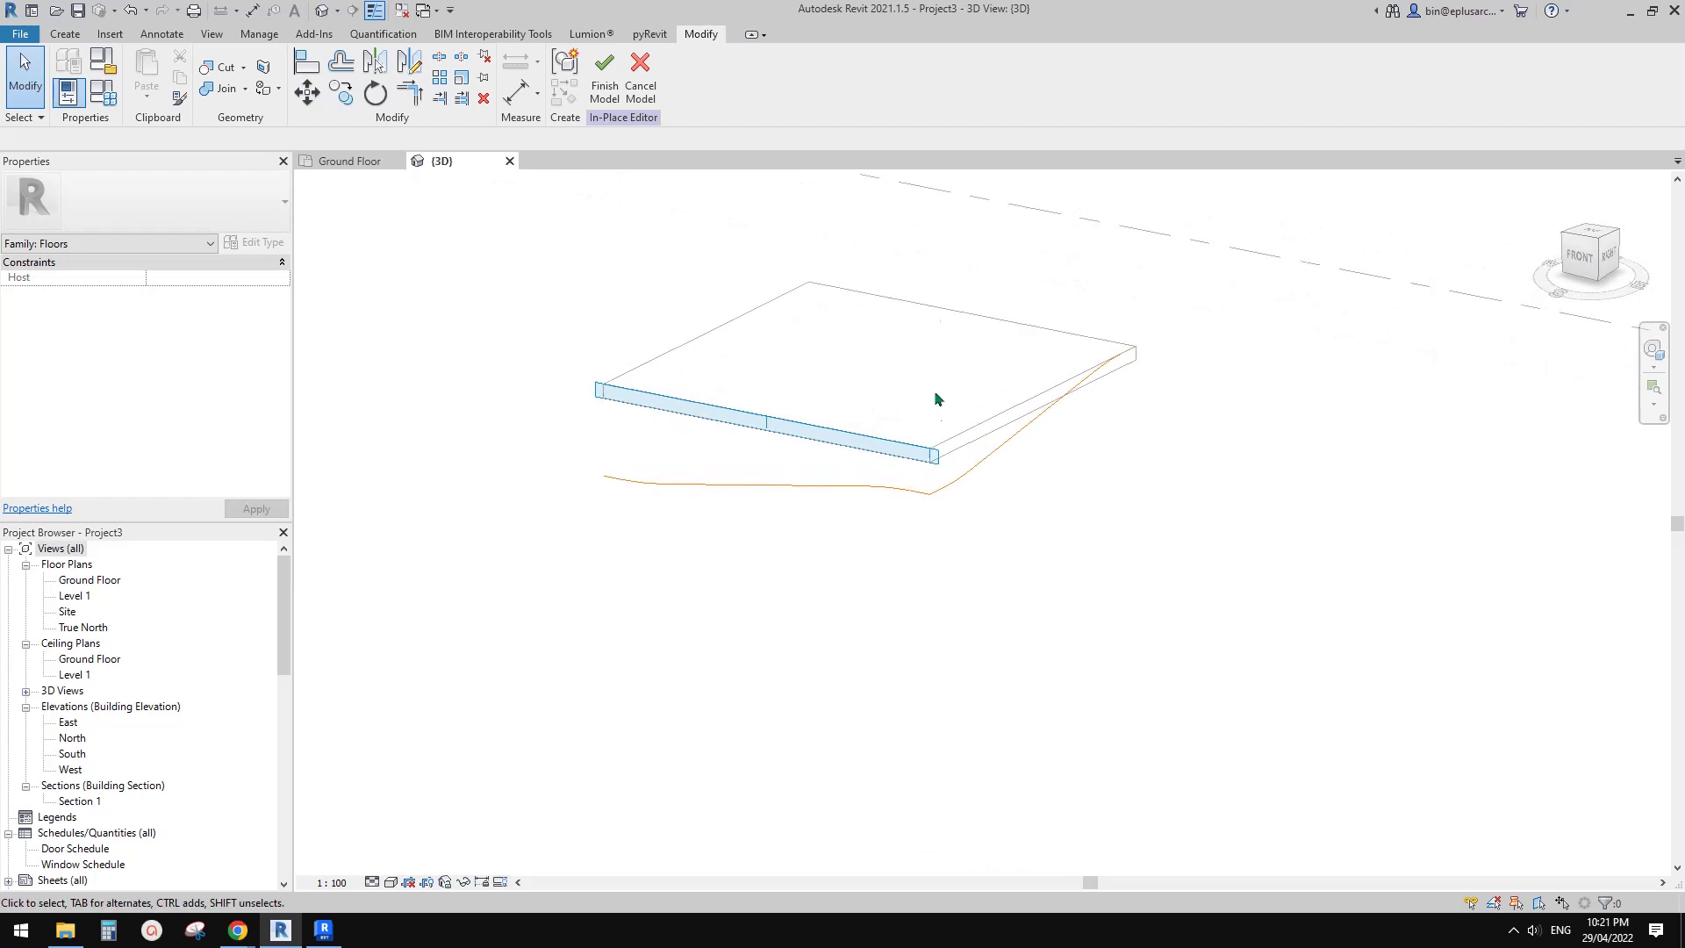
{"action": "left_click_drag", "start_coordinate": [1091, 472], "coordinate": [1171, 538]}
{"action": "scroll", "coordinate": [667, 409], "scroll_direction": "up", "scroll_amount": 2}
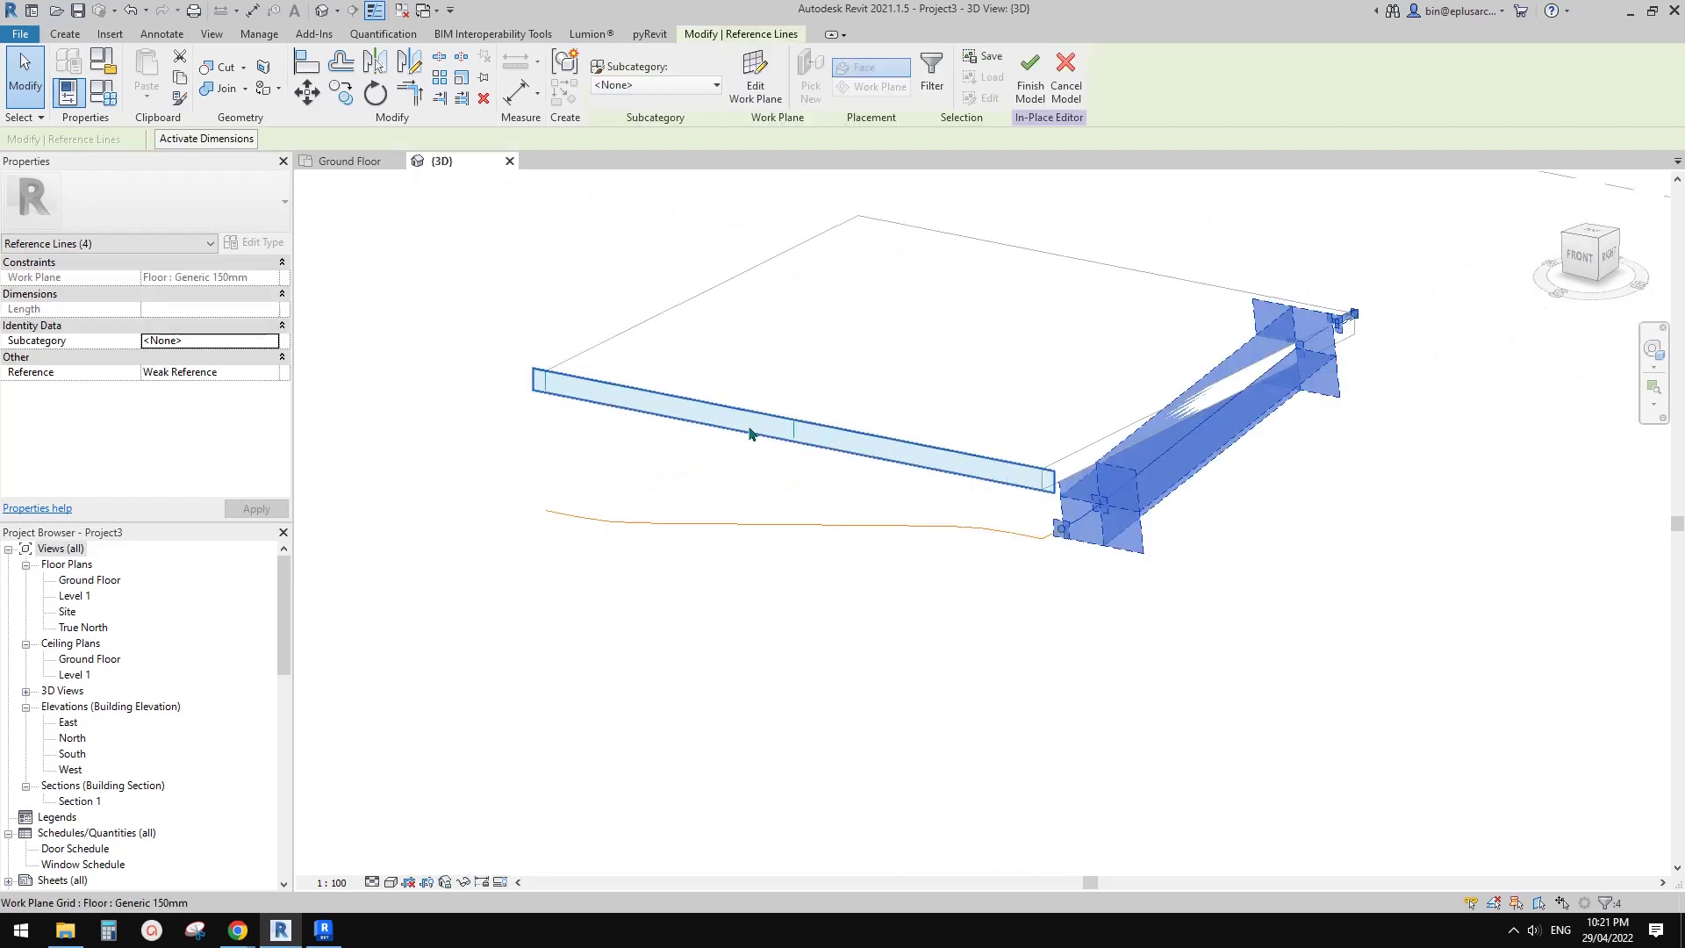
Mirror a copy of the guide lines about an axis at the slab-edge midpoint.
{"action": "left_click", "coordinate": [931, 462], "text": "ctrl"}
{"action": "middle_click_drag", "start_coordinate": [1072, 538], "coordinate": [1014, 389], "text": "shift"}
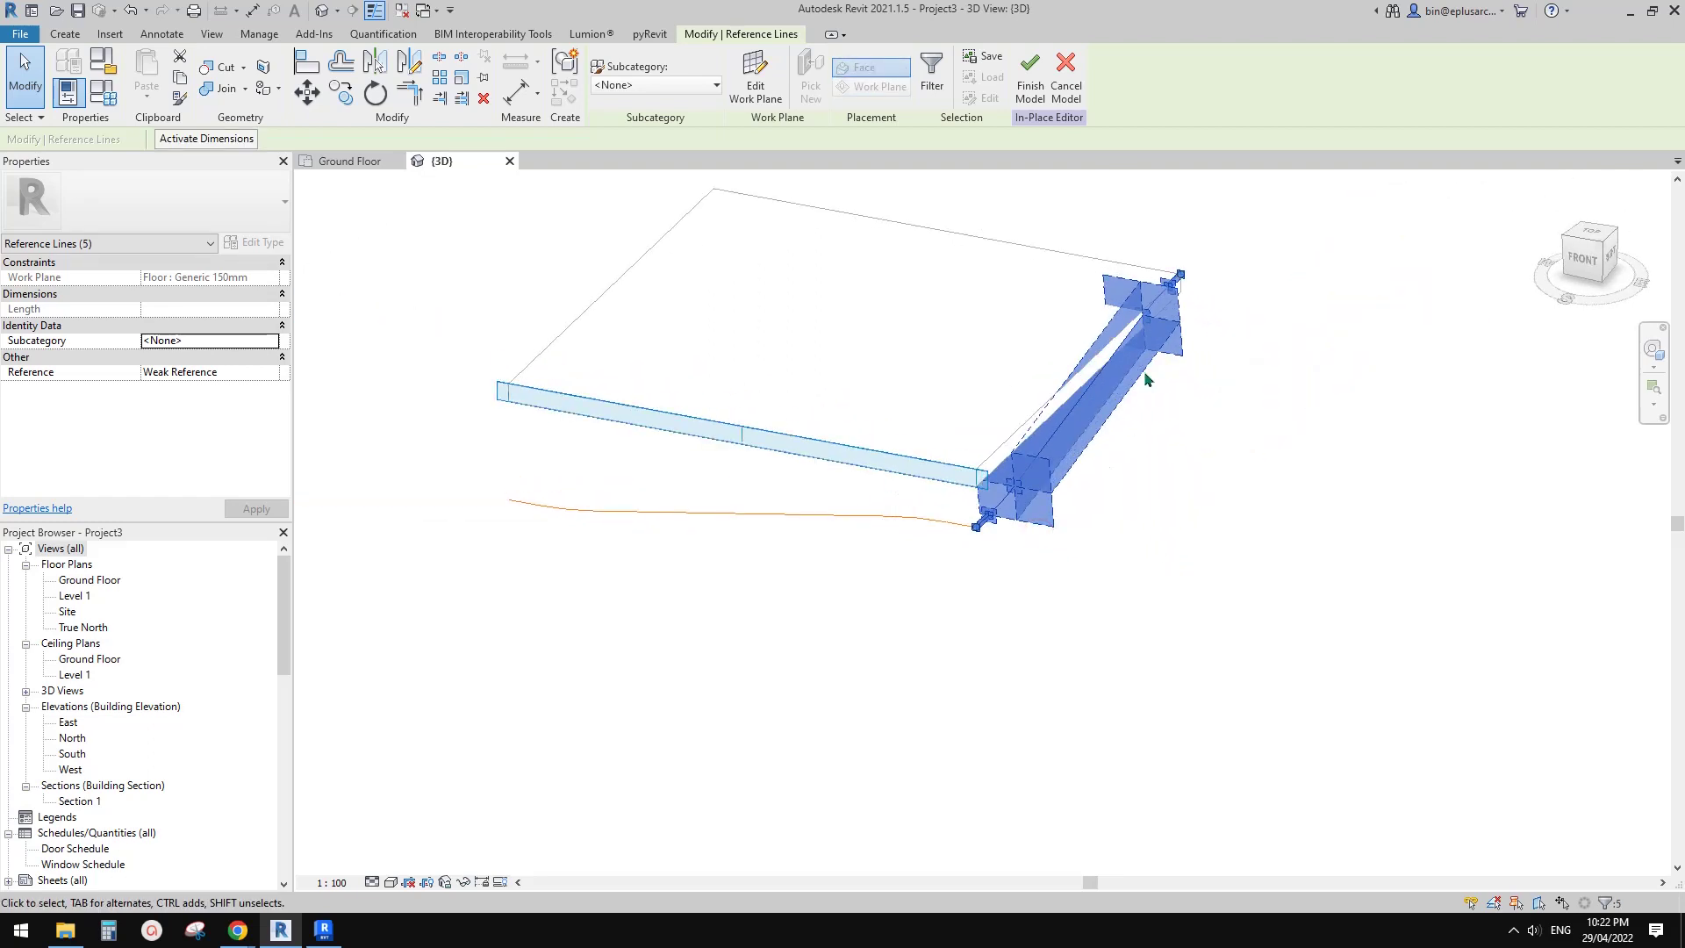
{"action": "middle_click_drag", "start_coordinate": [740, 373], "coordinate": [821, 414]}
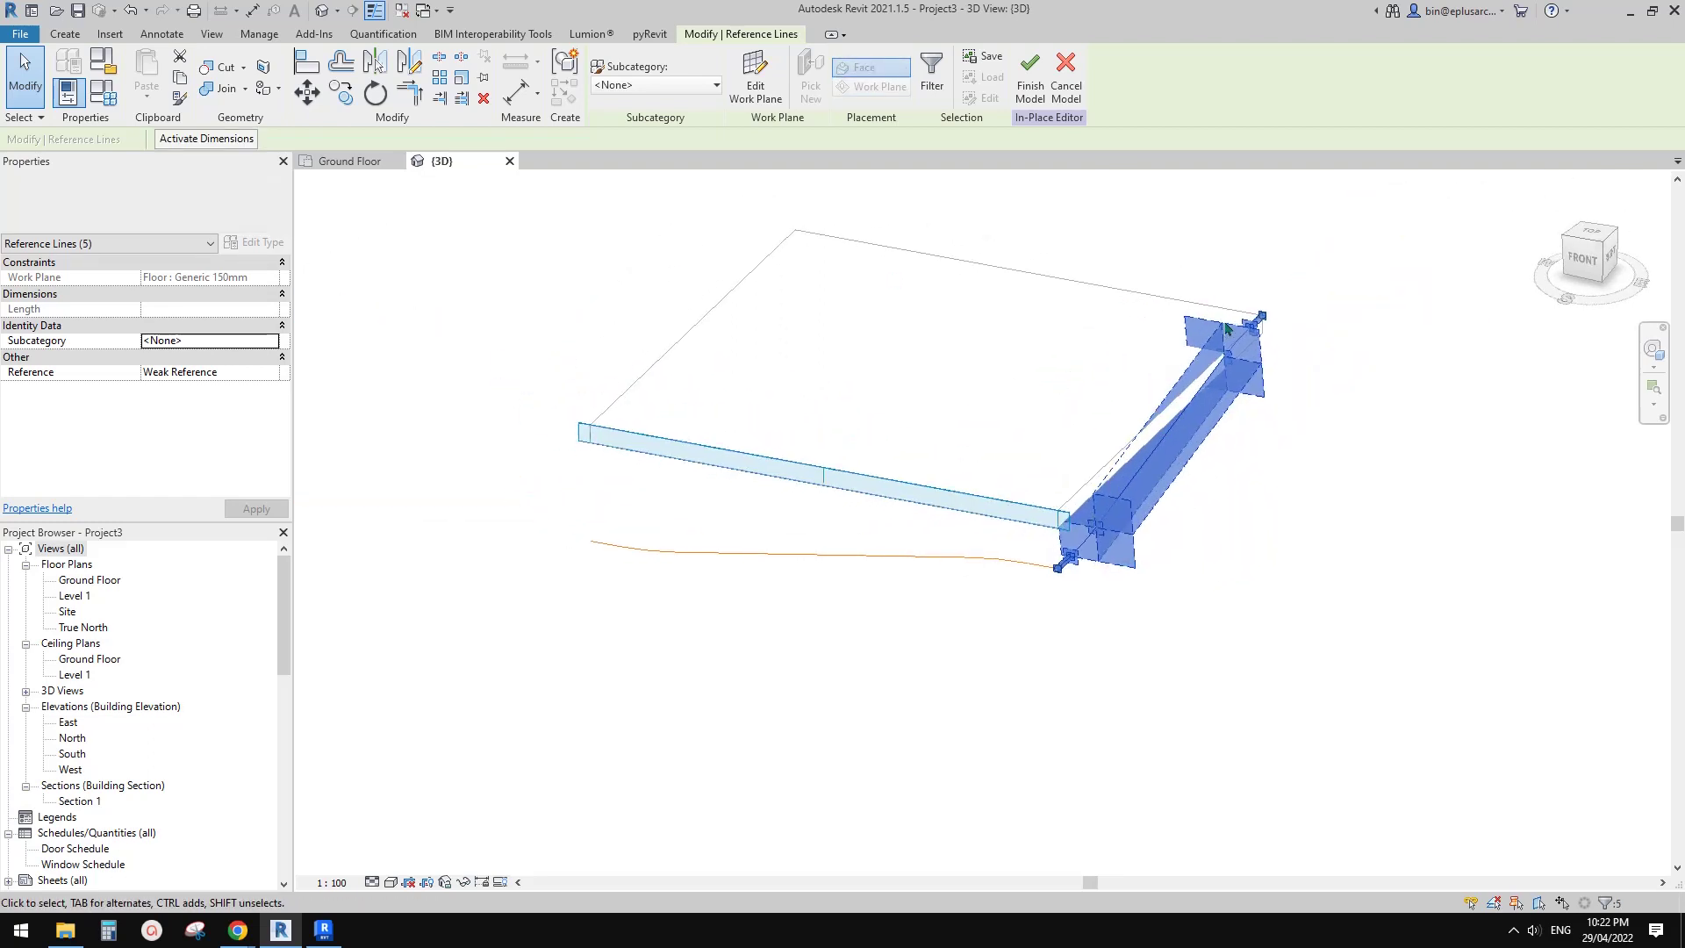
{"action": "middle_click_drag", "start_coordinate": [1023, 397], "coordinate": [999, 427]}
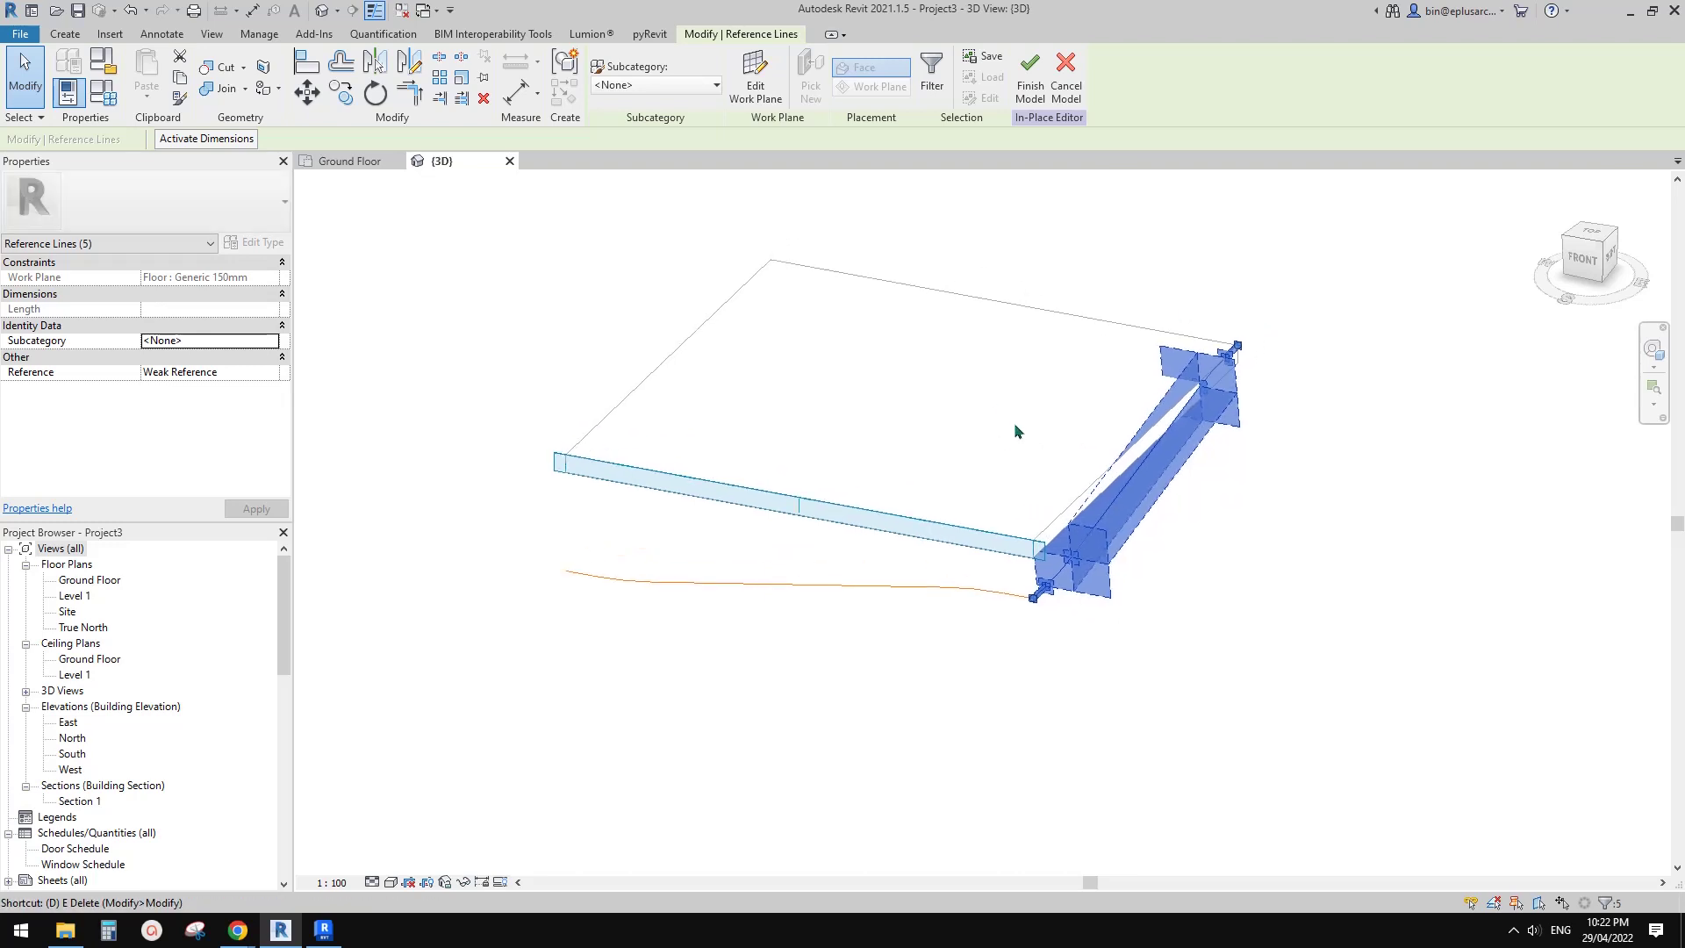
{"action": "key", "text": "d"}
{"action": "key", "text": "m"}
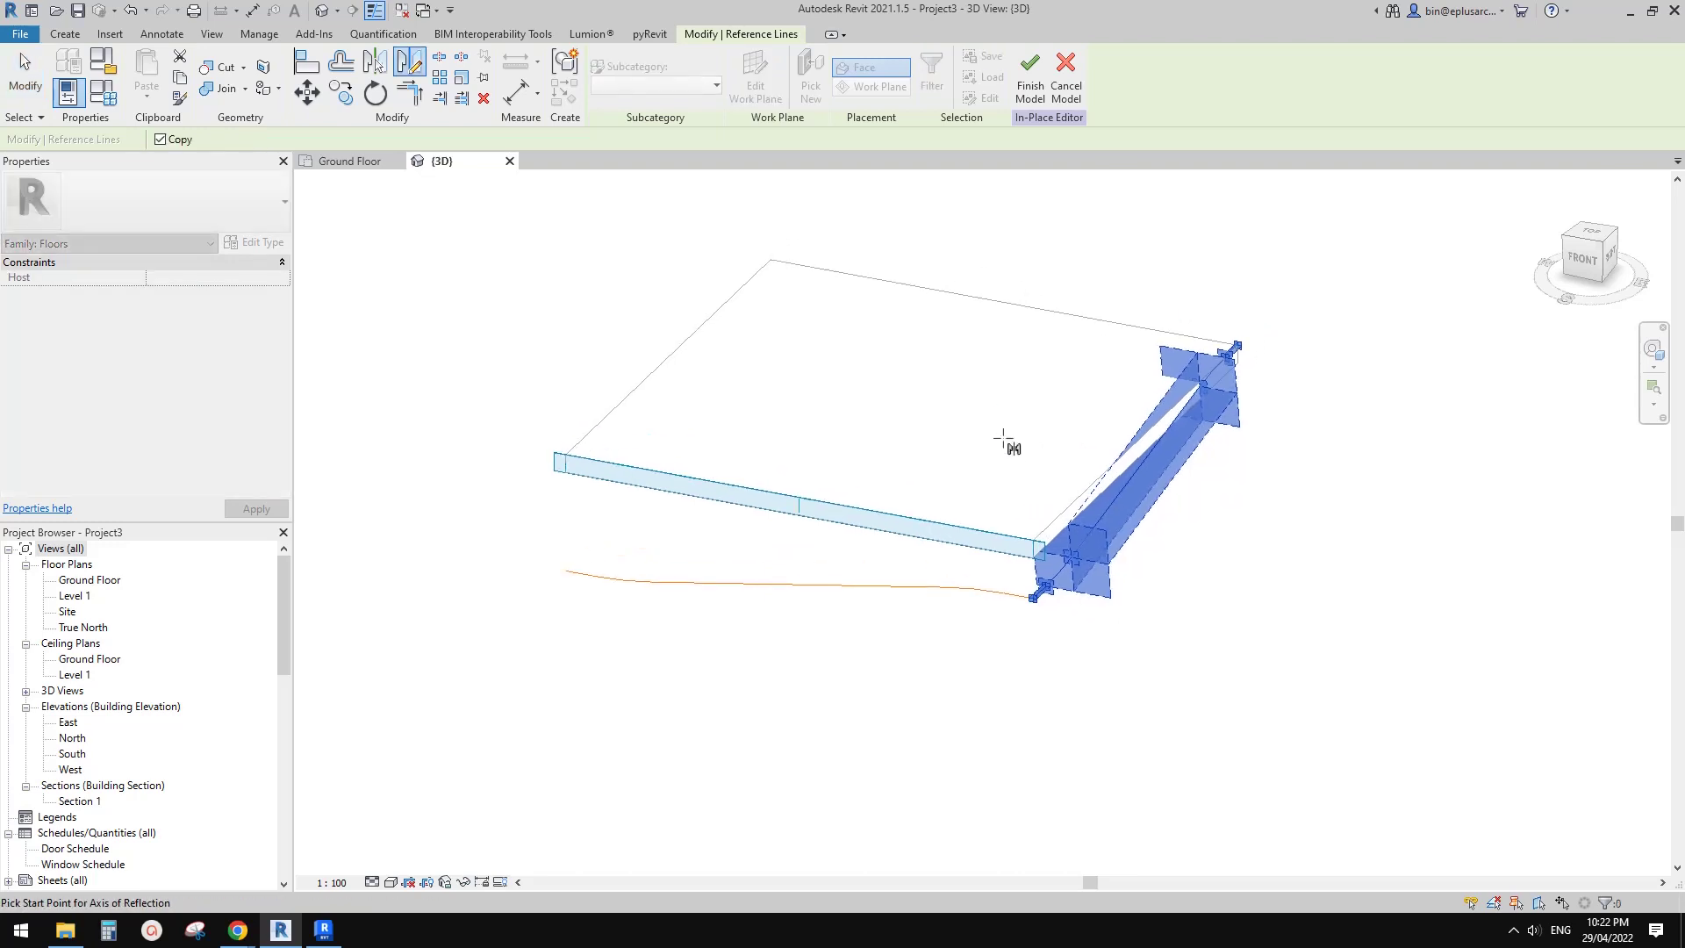
{"action": "left_click", "coordinate": [802, 497]}
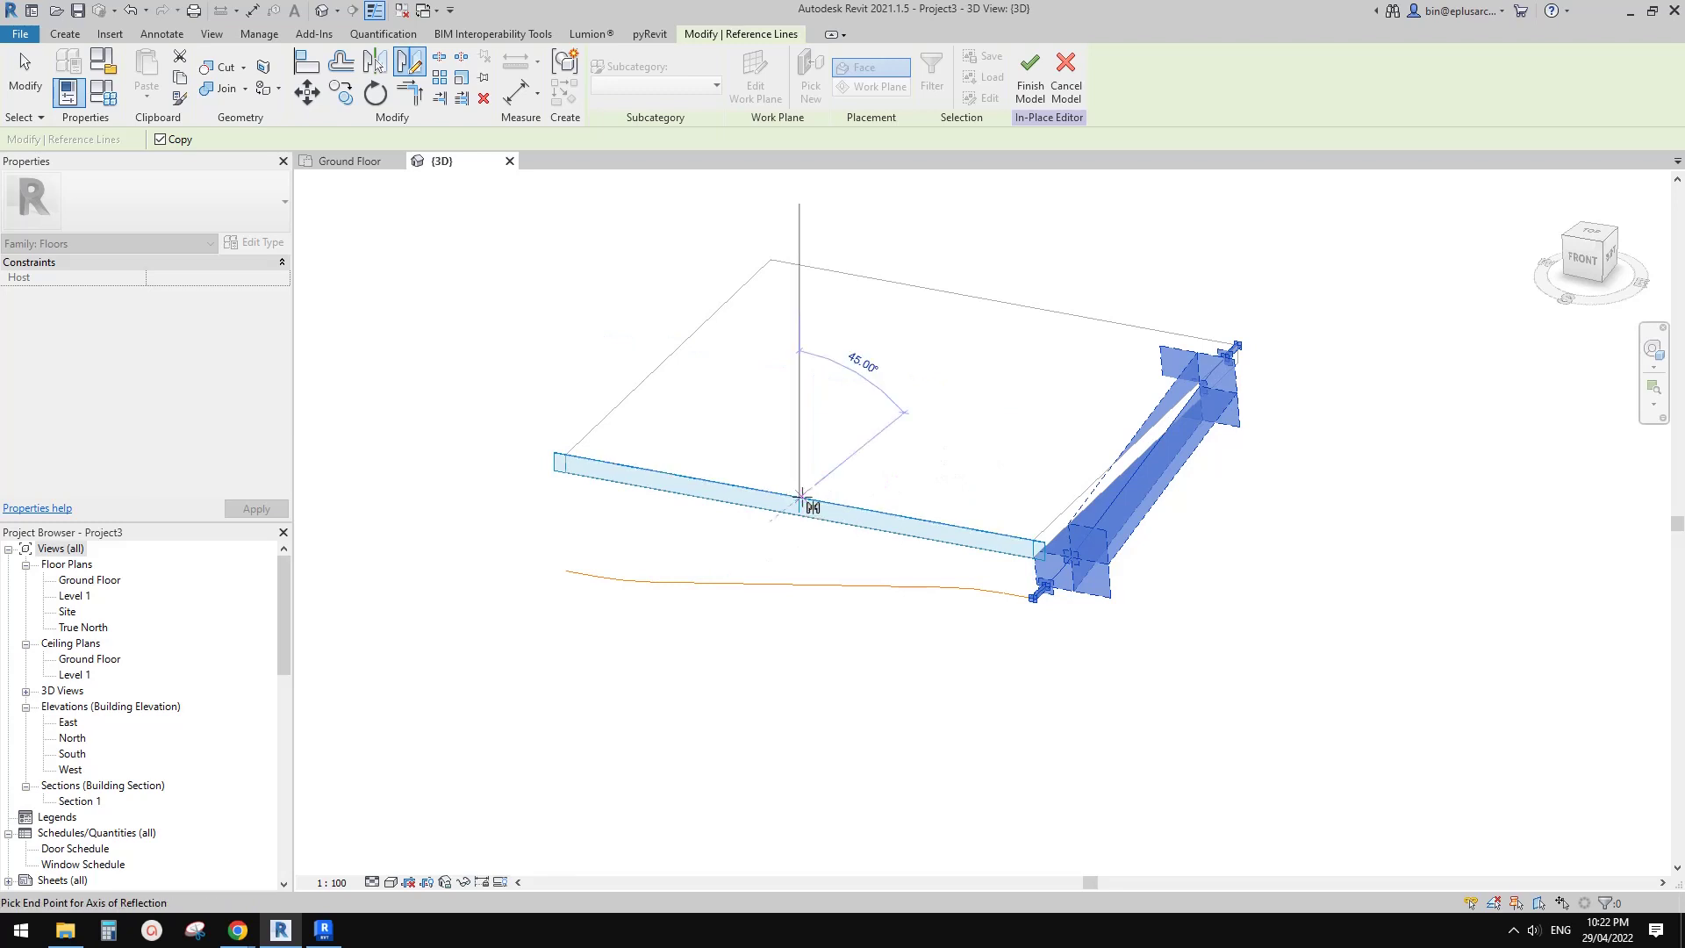
{"action": "left_click", "coordinate": [798, 363]}
From the left view, move the mirrored guide 500 lower beneath the slab's front edge.
{"action": "middle_click_drag", "start_coordinate": [813, 402], "coordinate": [977, 463], "text": "shift"}
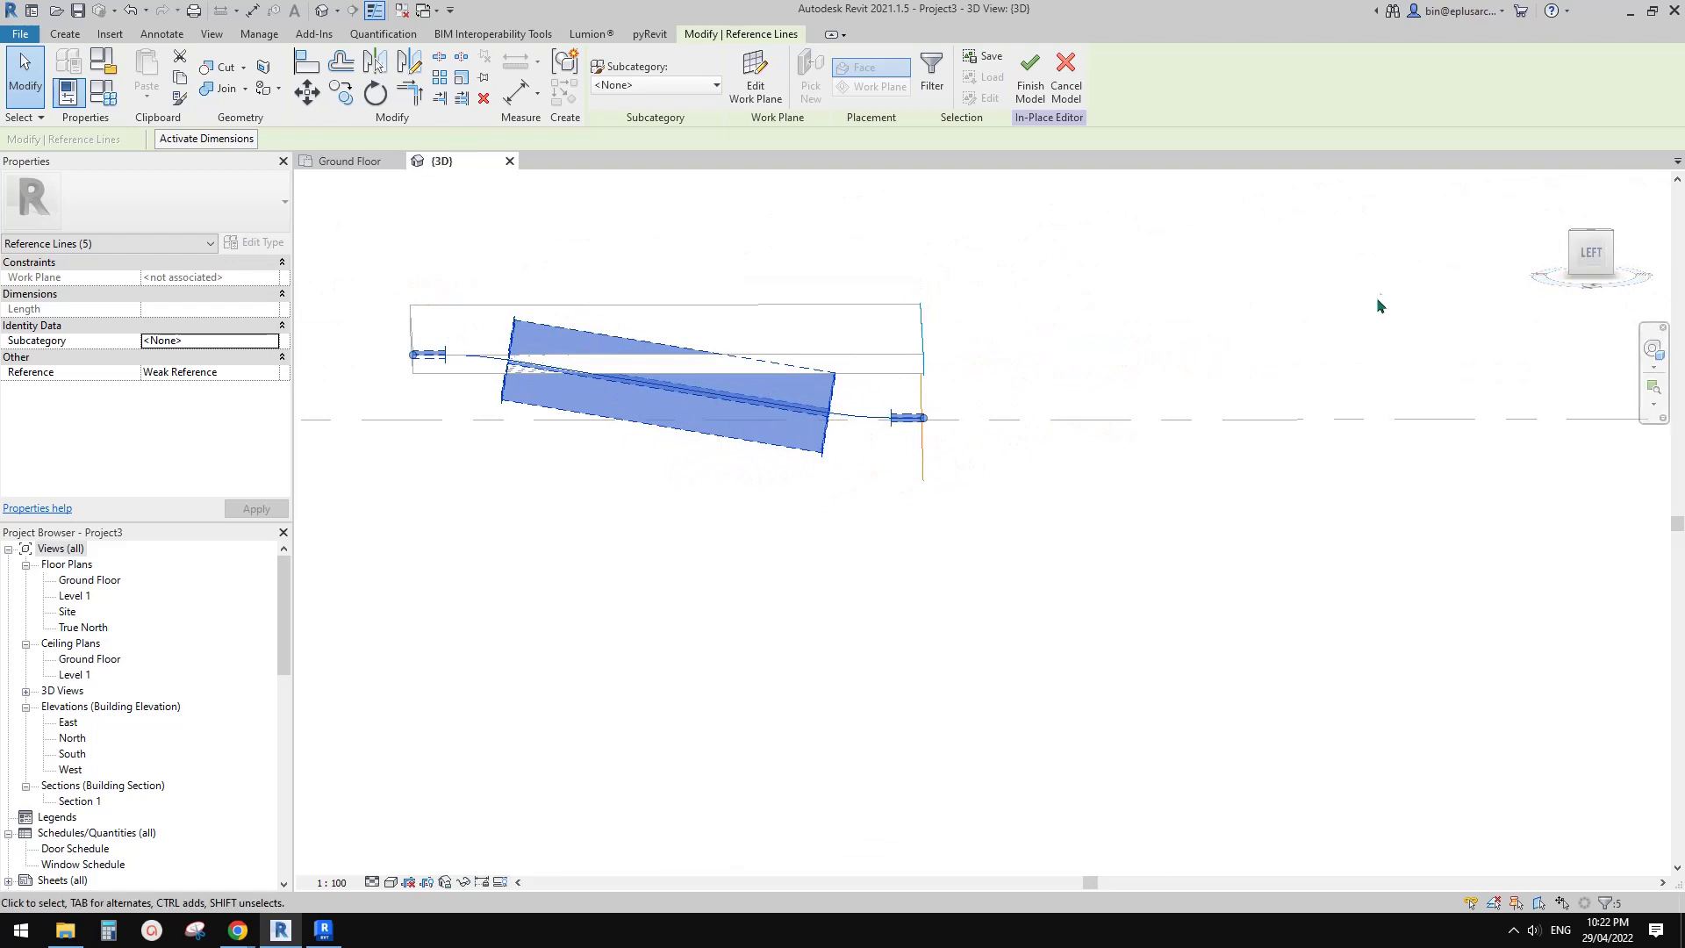
{"action": "left_click", "coordinate": [1591, 256]}
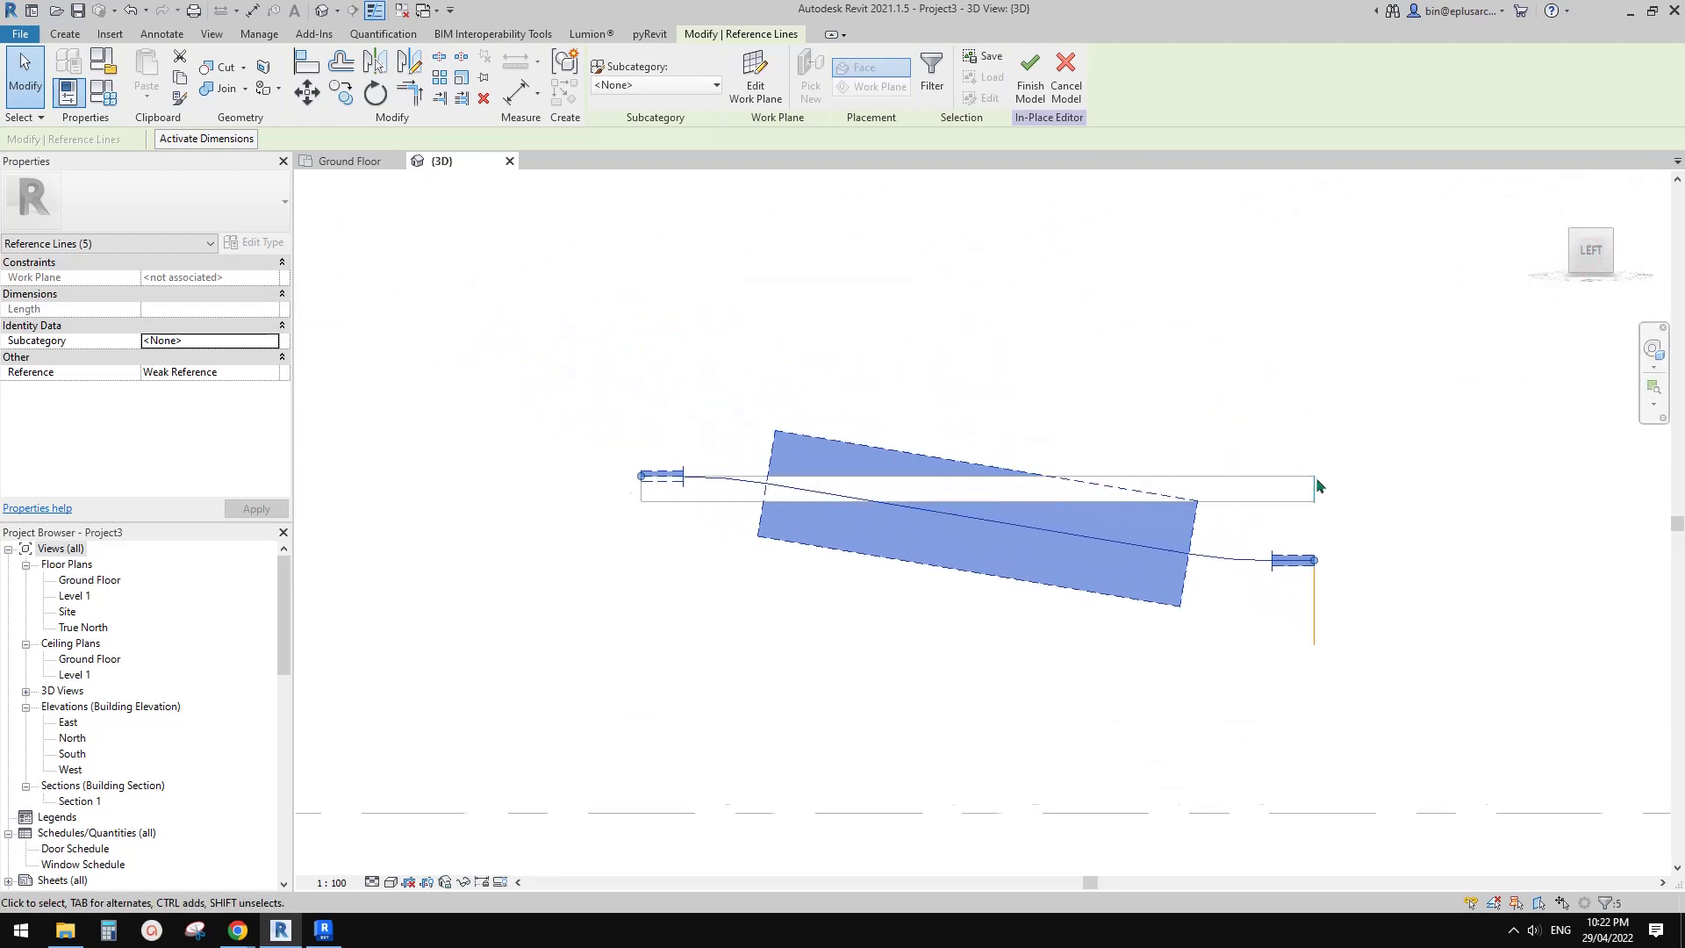
{"action": "key", "text": "v"}
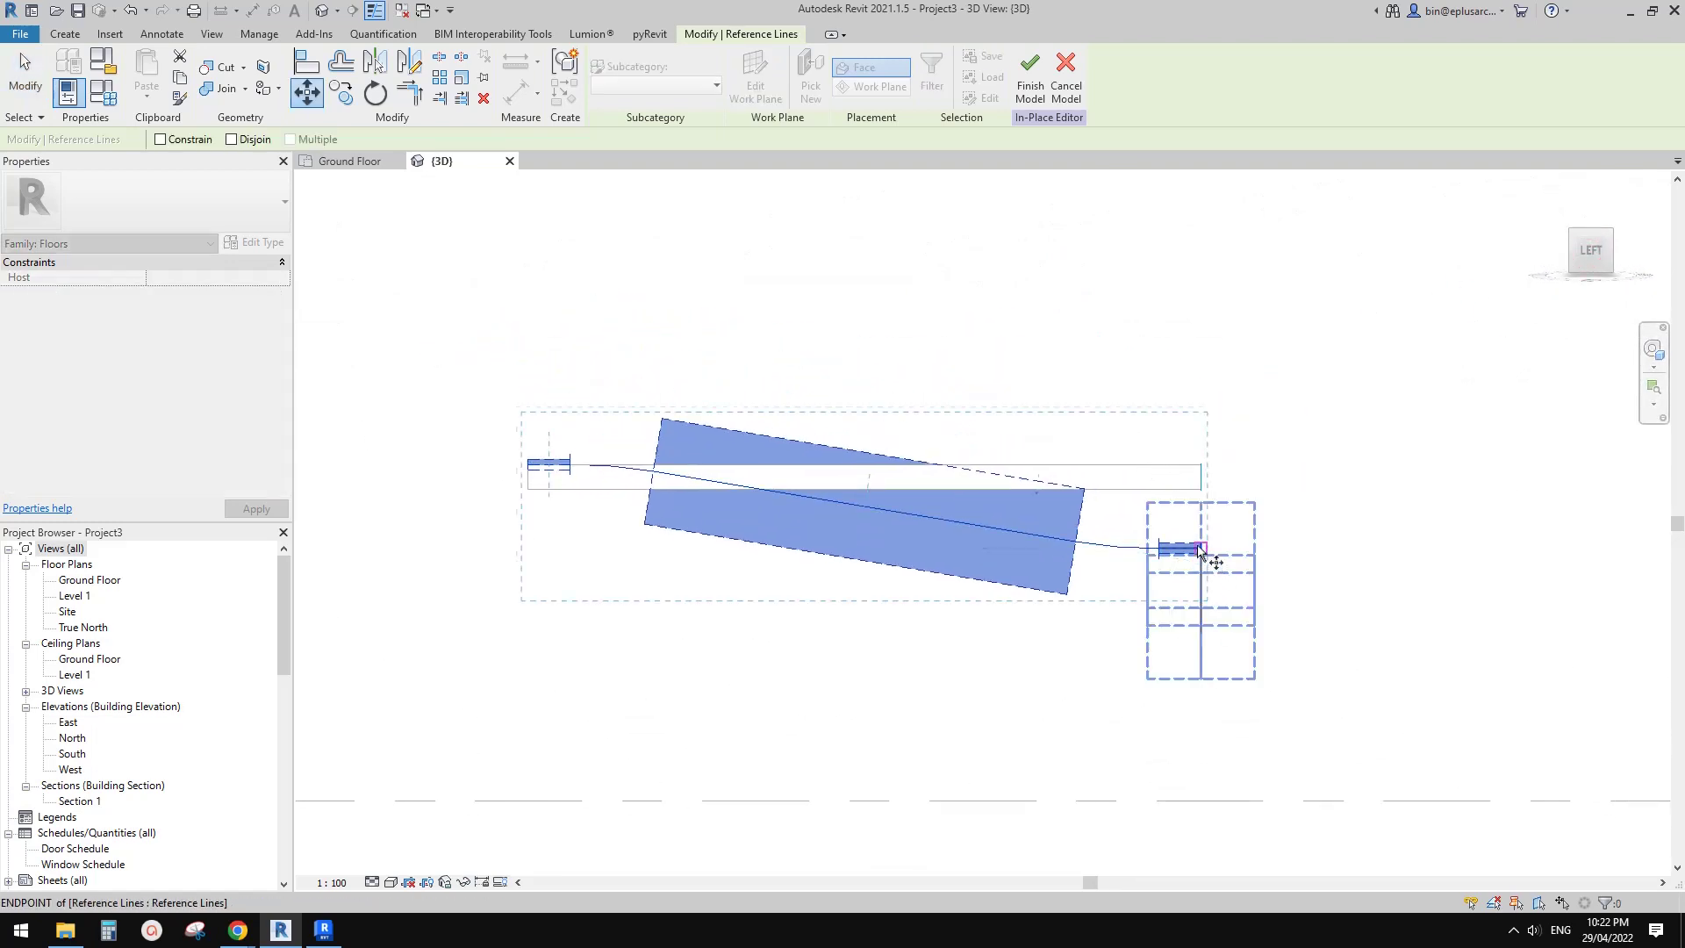
{"action": "left_click", "coordinate": [1201, 548]}
{"action": "left_click", "coordinate": [1200, 632]}
{"action": "middle_click_drag", "start_coordinate": [1307, 638], "coordinate": [1330, 530], "text": "shift"}
{"action": "scroll", "coordinate": [1128, 634], "scroll_direction": "down", "scroll_amount": 1}
{"action": "key", "text": "Escape"}
{"action": "scroll", "coordinate": [1222, 622], "scroll_direction": "down", "scroll_amount": 4}
{"action": "scroll", "coordinate": [1219, 628], "scroll_direction": "up", "scroll_amount": 3}
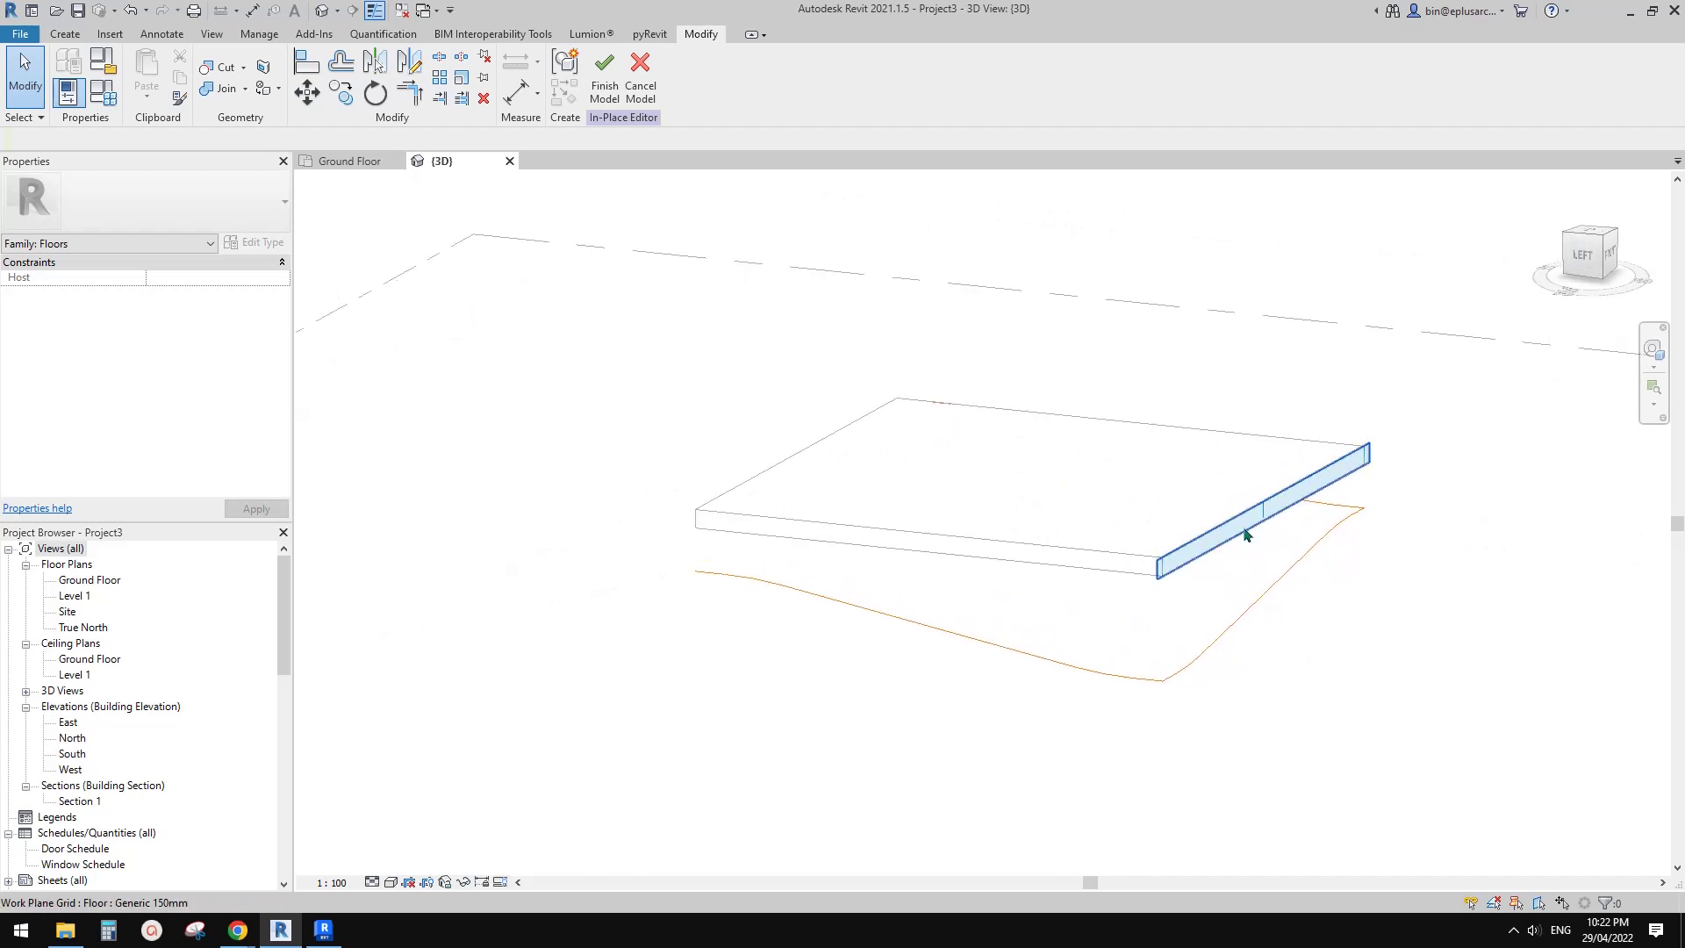
{"action": "middle_click_drag", "start_coordinate": [1221, 525], "coordinate": [1220, 532]}
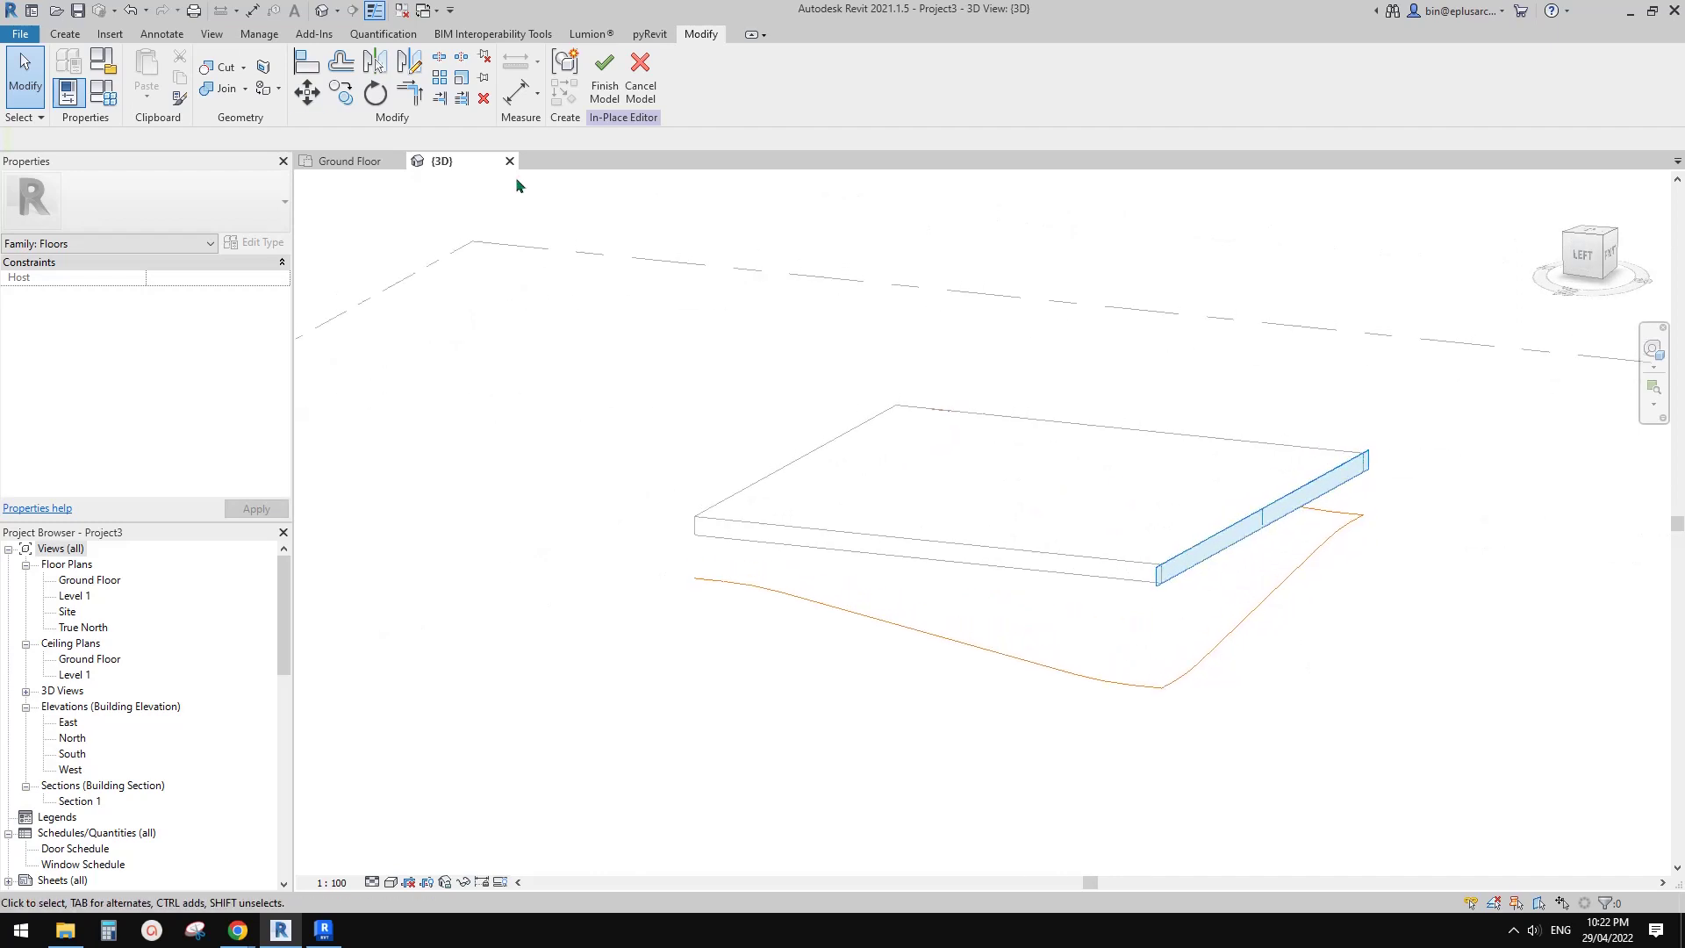
Set the work plane to the floor's top face, replacing an initial front-face pick.
{"action": "left_click", "coordinate": [65, 34]}
{"action": "left_click", "coordinate": [1042, 74]}
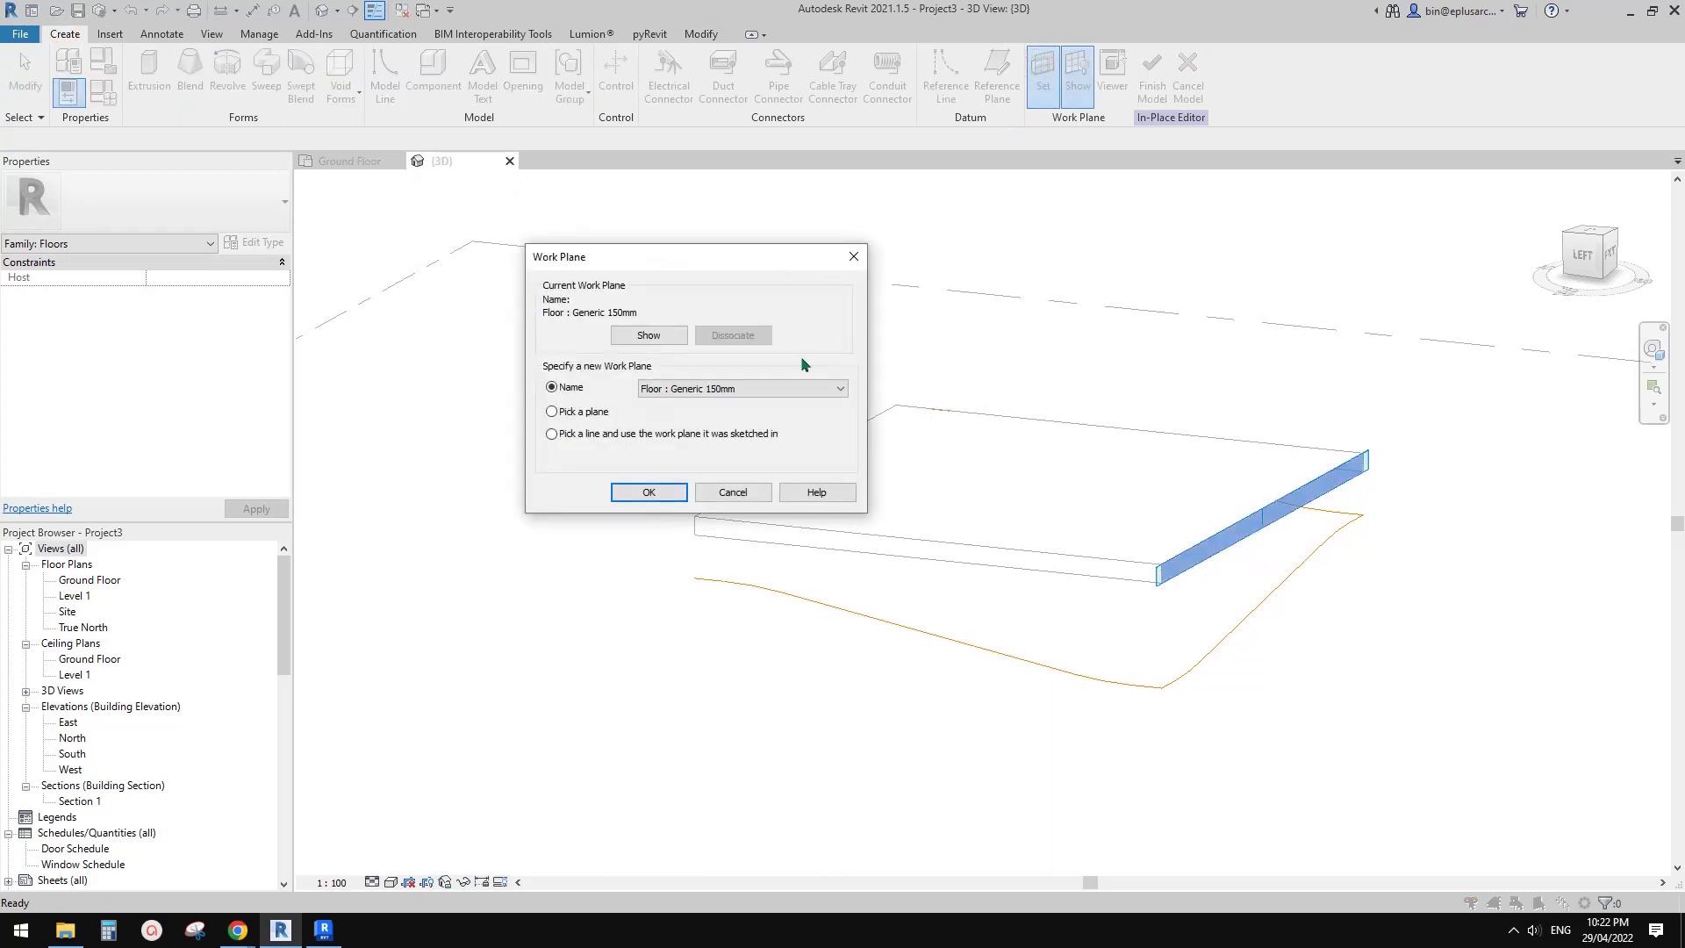
{"action": "left_click", "coordinate": [657, 493]}
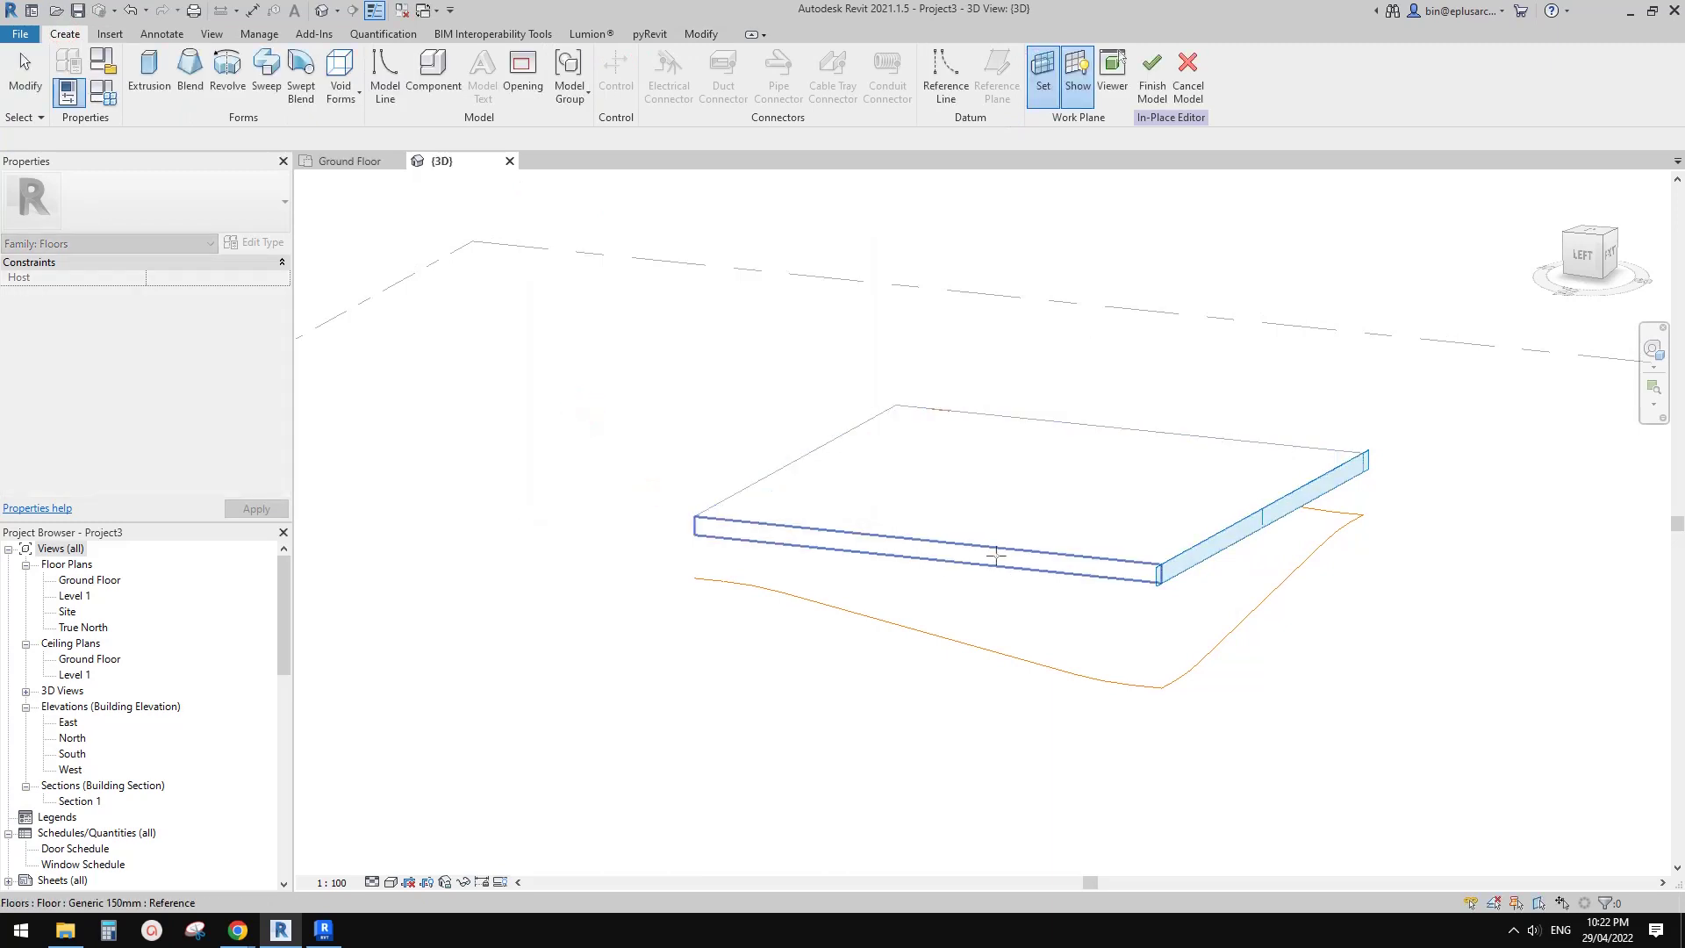
{"action": "left_click", "coordinate": [995, 554]}
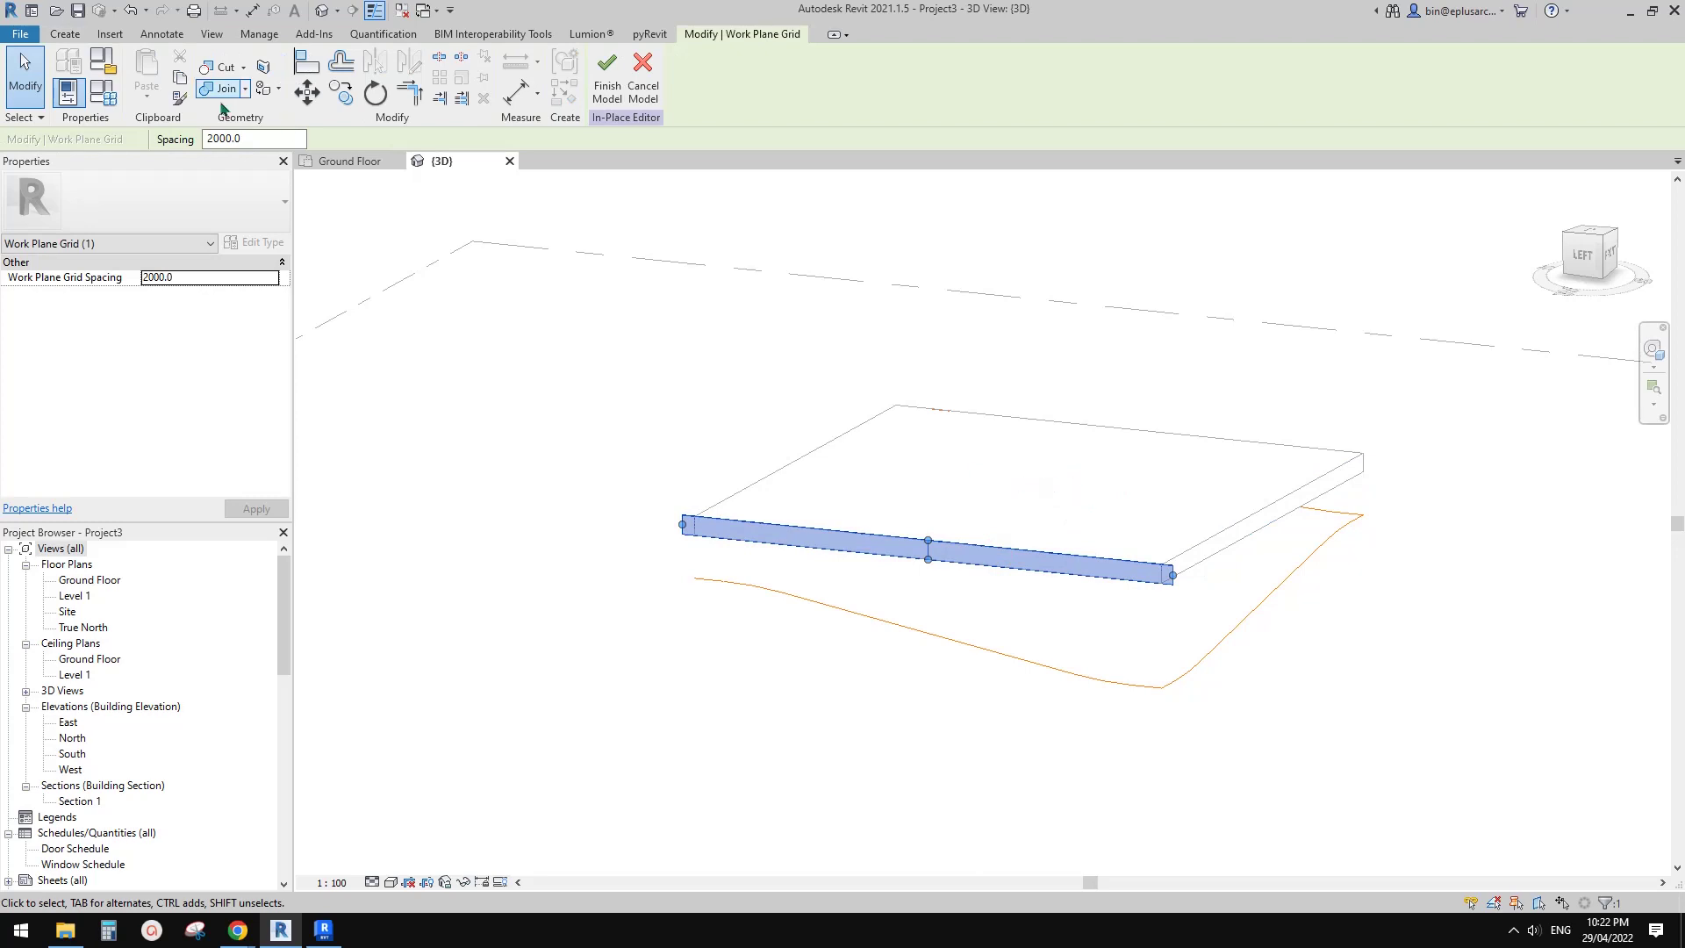
{"action": "left_click", "coordinate": [65, 33]}
{"action": "left_click", "coordinate": [1043, 74]}
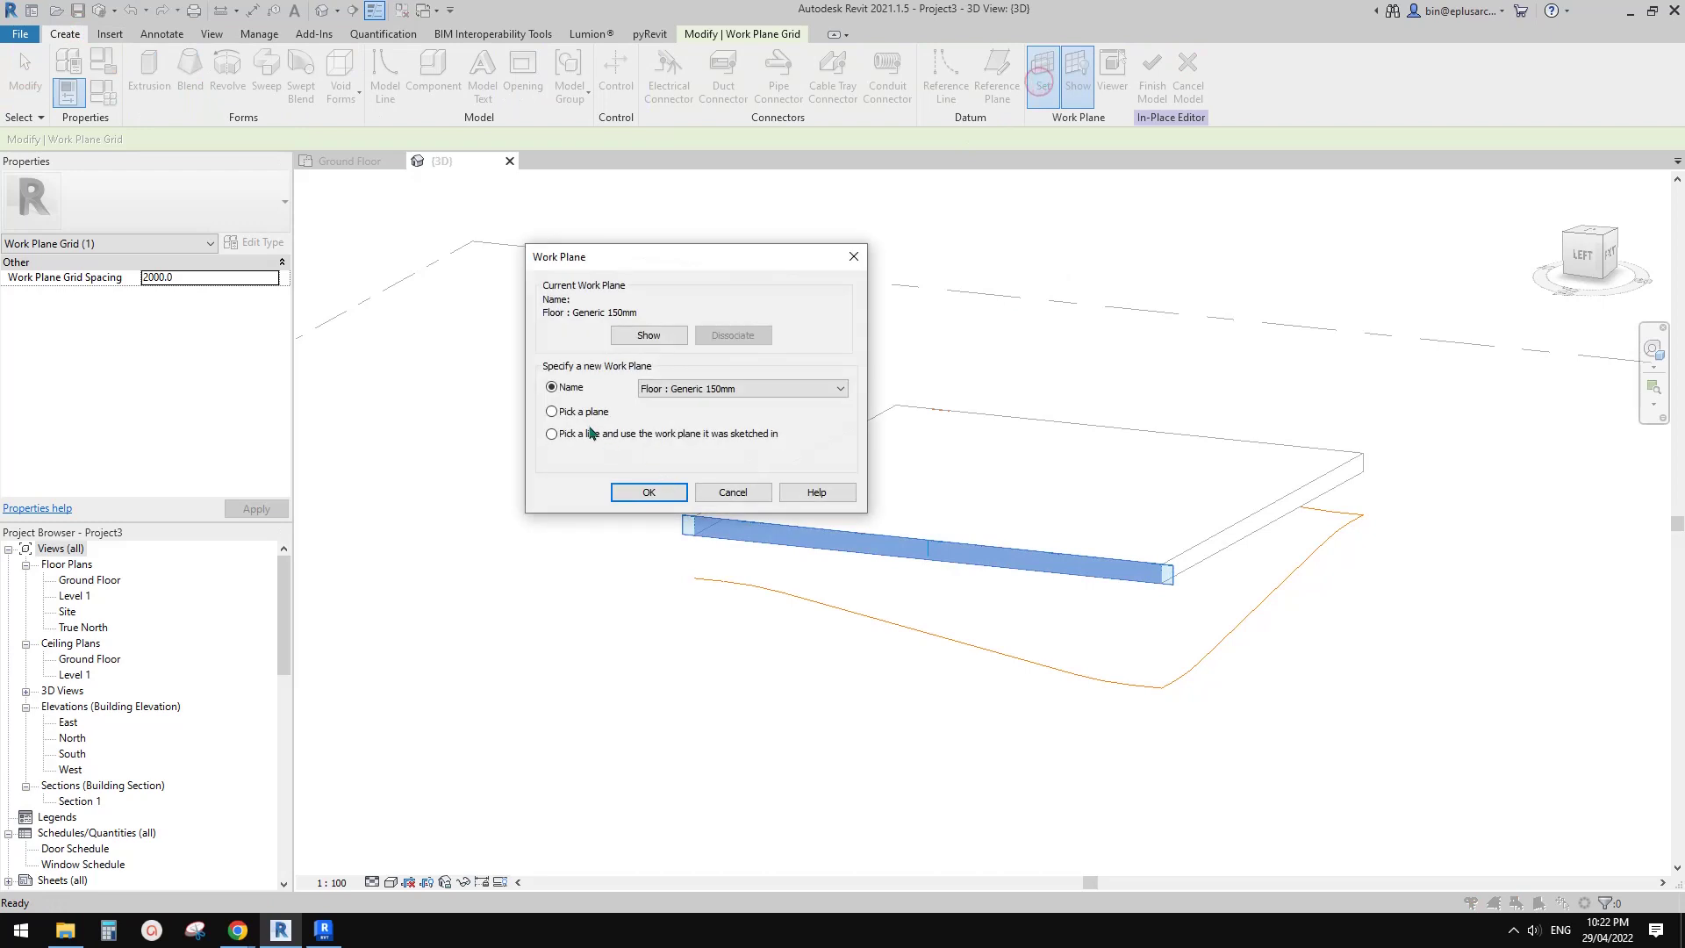
{"action": "left_click", "coordinate": [649, 490]}
{"action": "left_click", "coordinate": [1089, 494]}
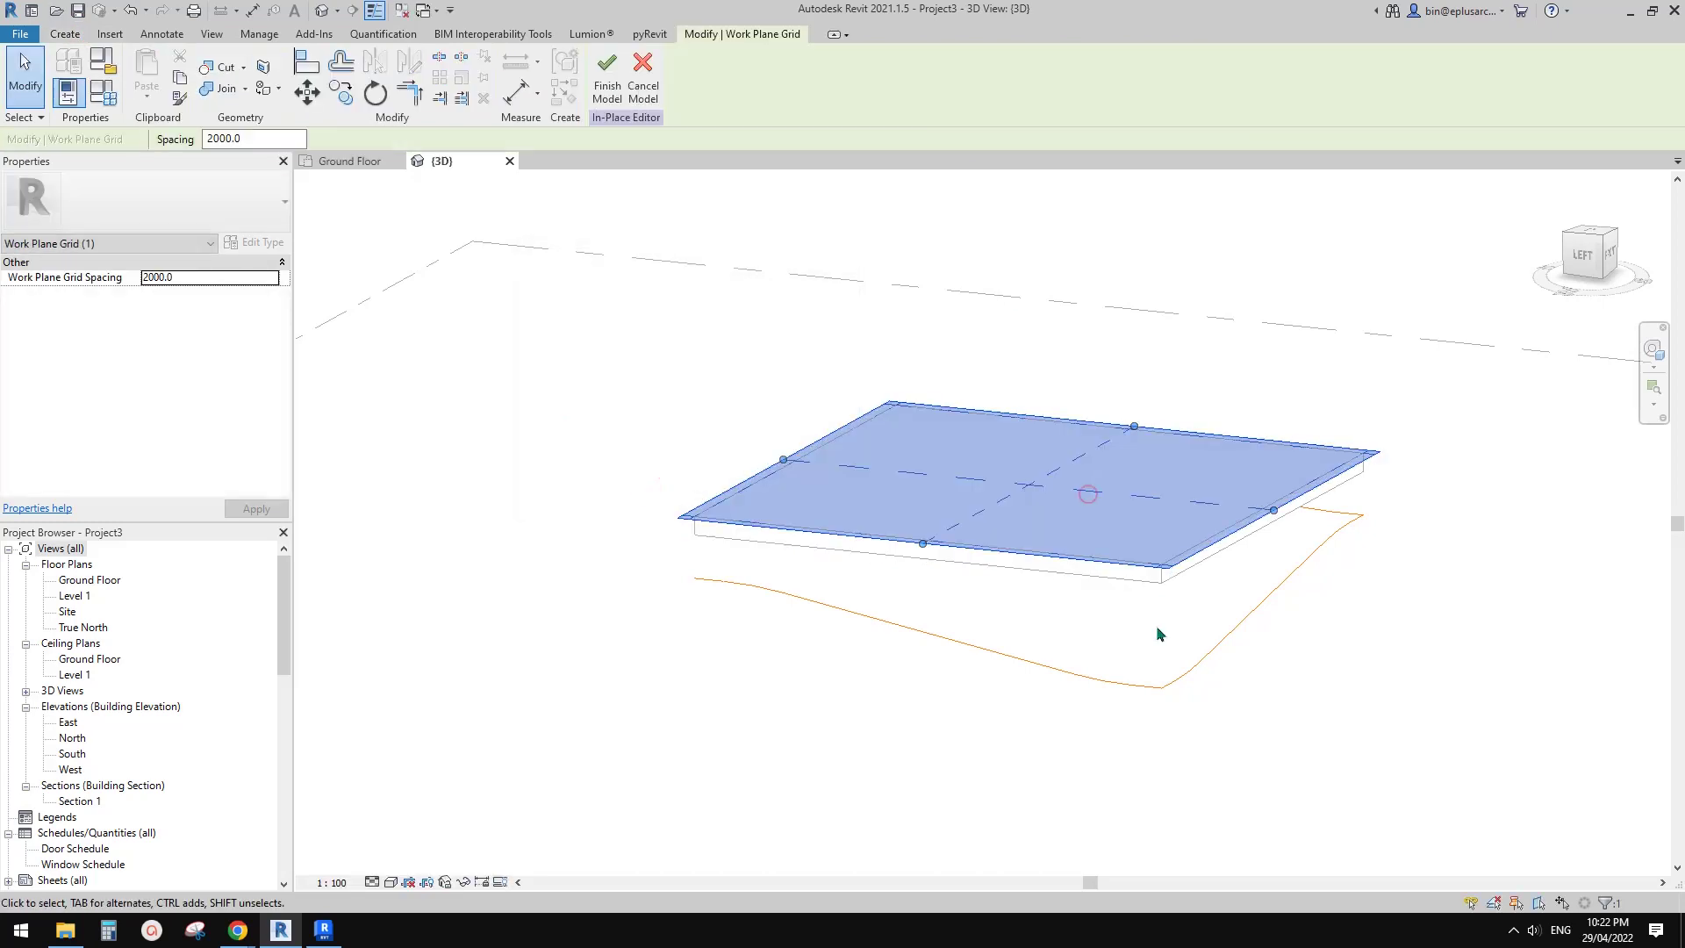
{"action": "middle_click_drag", "start_coordinate": [1182, 605], "coordinate": [1275, 605], "text": "shift"}
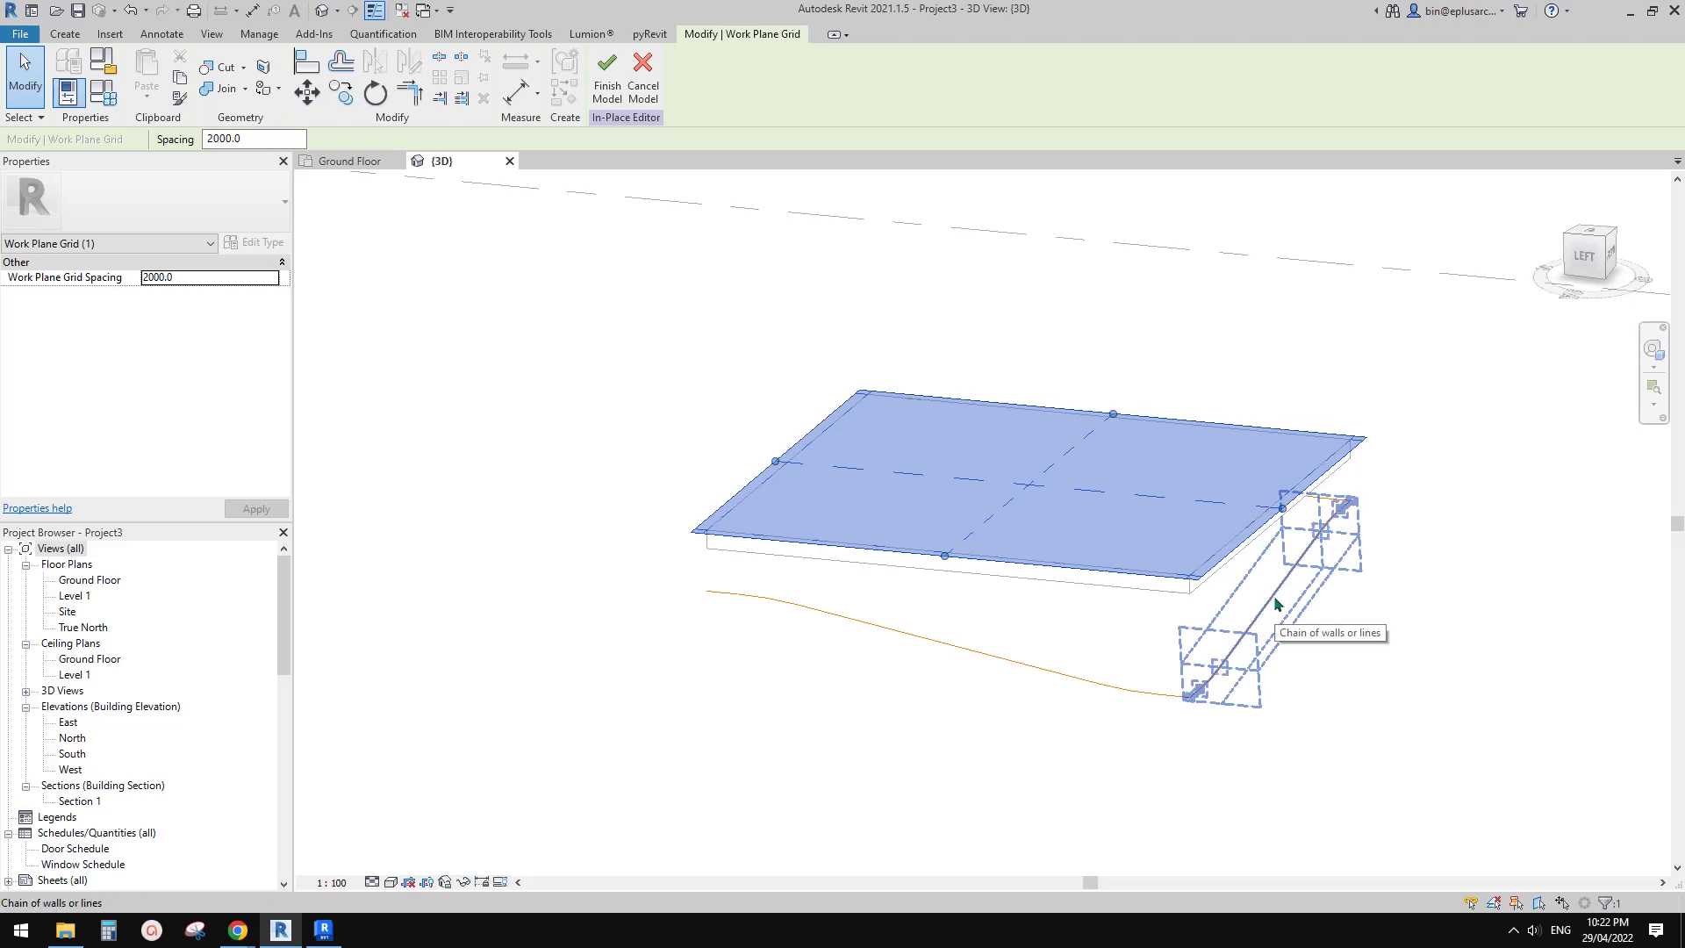
Mirror a copy of the reference-line guide onto the slab's opposite side.
{"action": "left_click", "coordinate": [1272, 597]}
{"action": "middle_click_drag", "start_coordinate": [1051, 588], "coordinate": [1072, 604]}
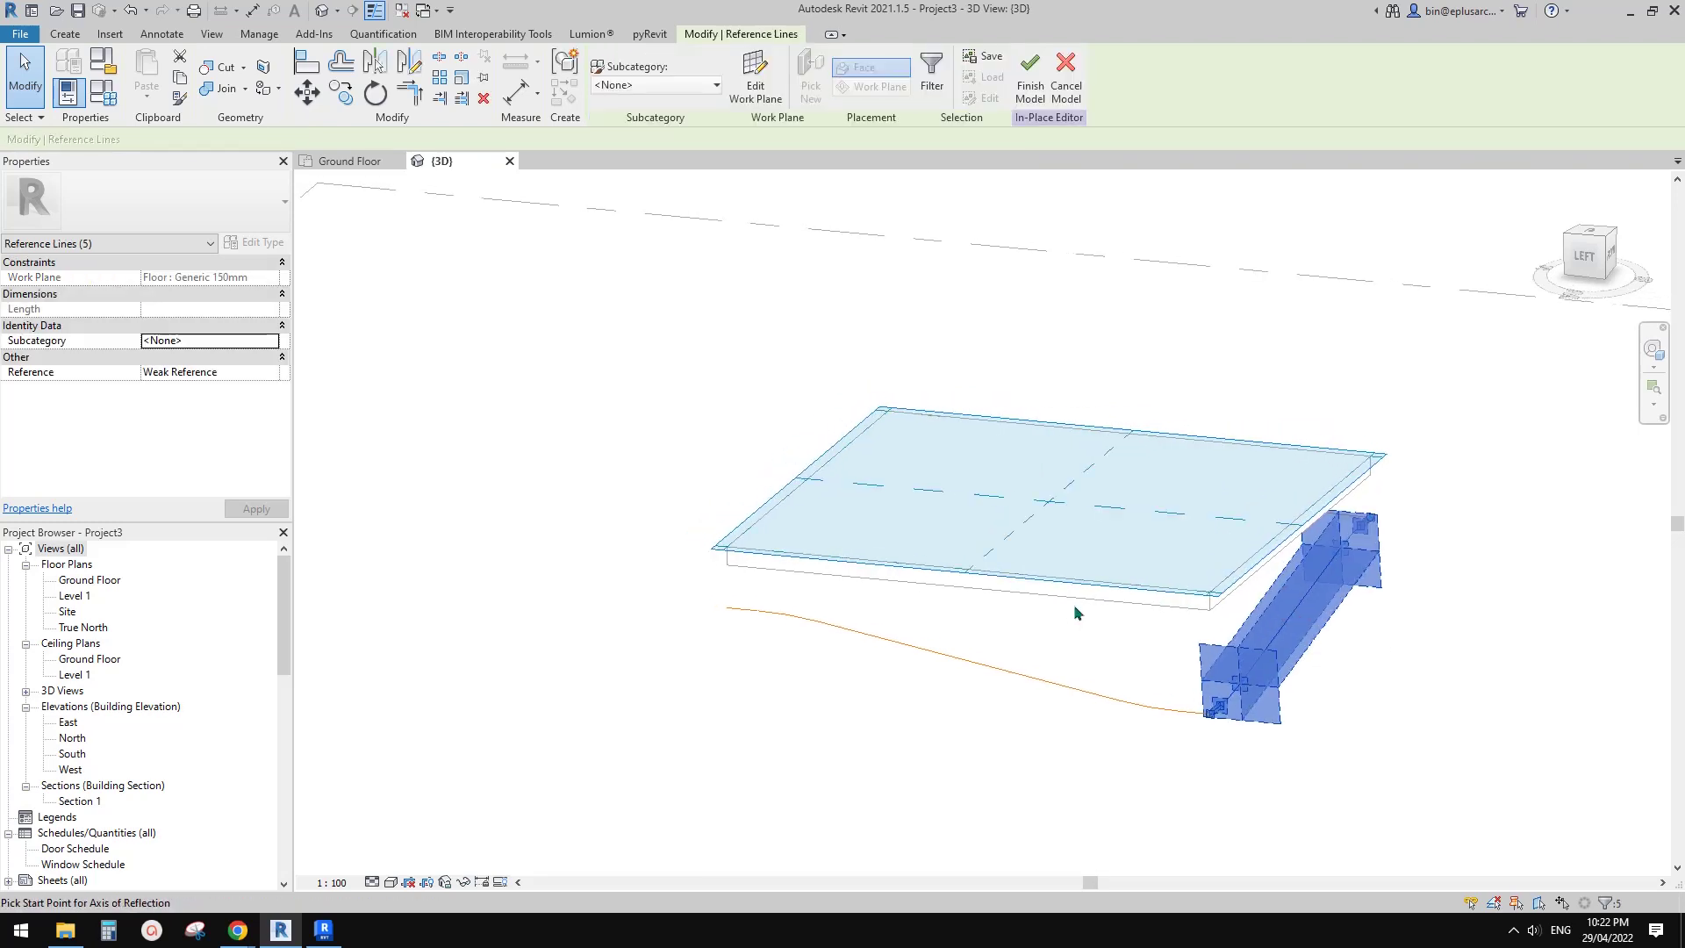
{"action": "key", "text": "d"}
{"action": "key", "text": "m"}
{"action": "scroll", "coordinate": [976, 572], "scroll_direction": "up", "scroll_amount": 2}
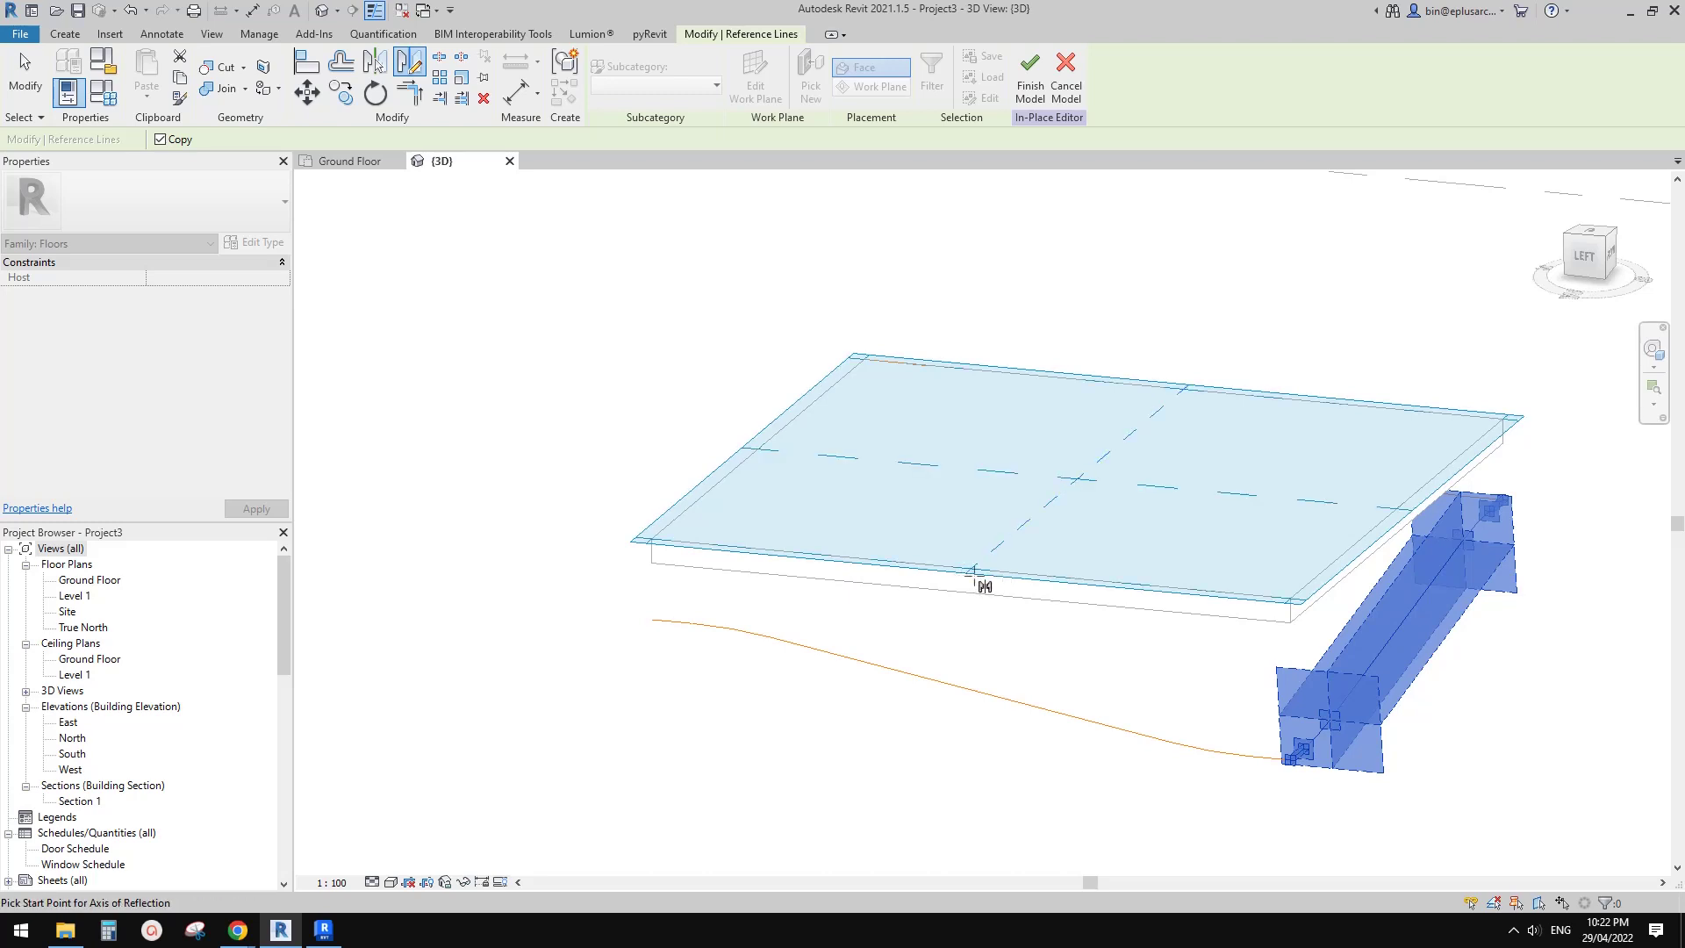
{"action": "scroll", "coordinate": [970, 571], "scroll_direction": "up", "scroll_amount": 2}
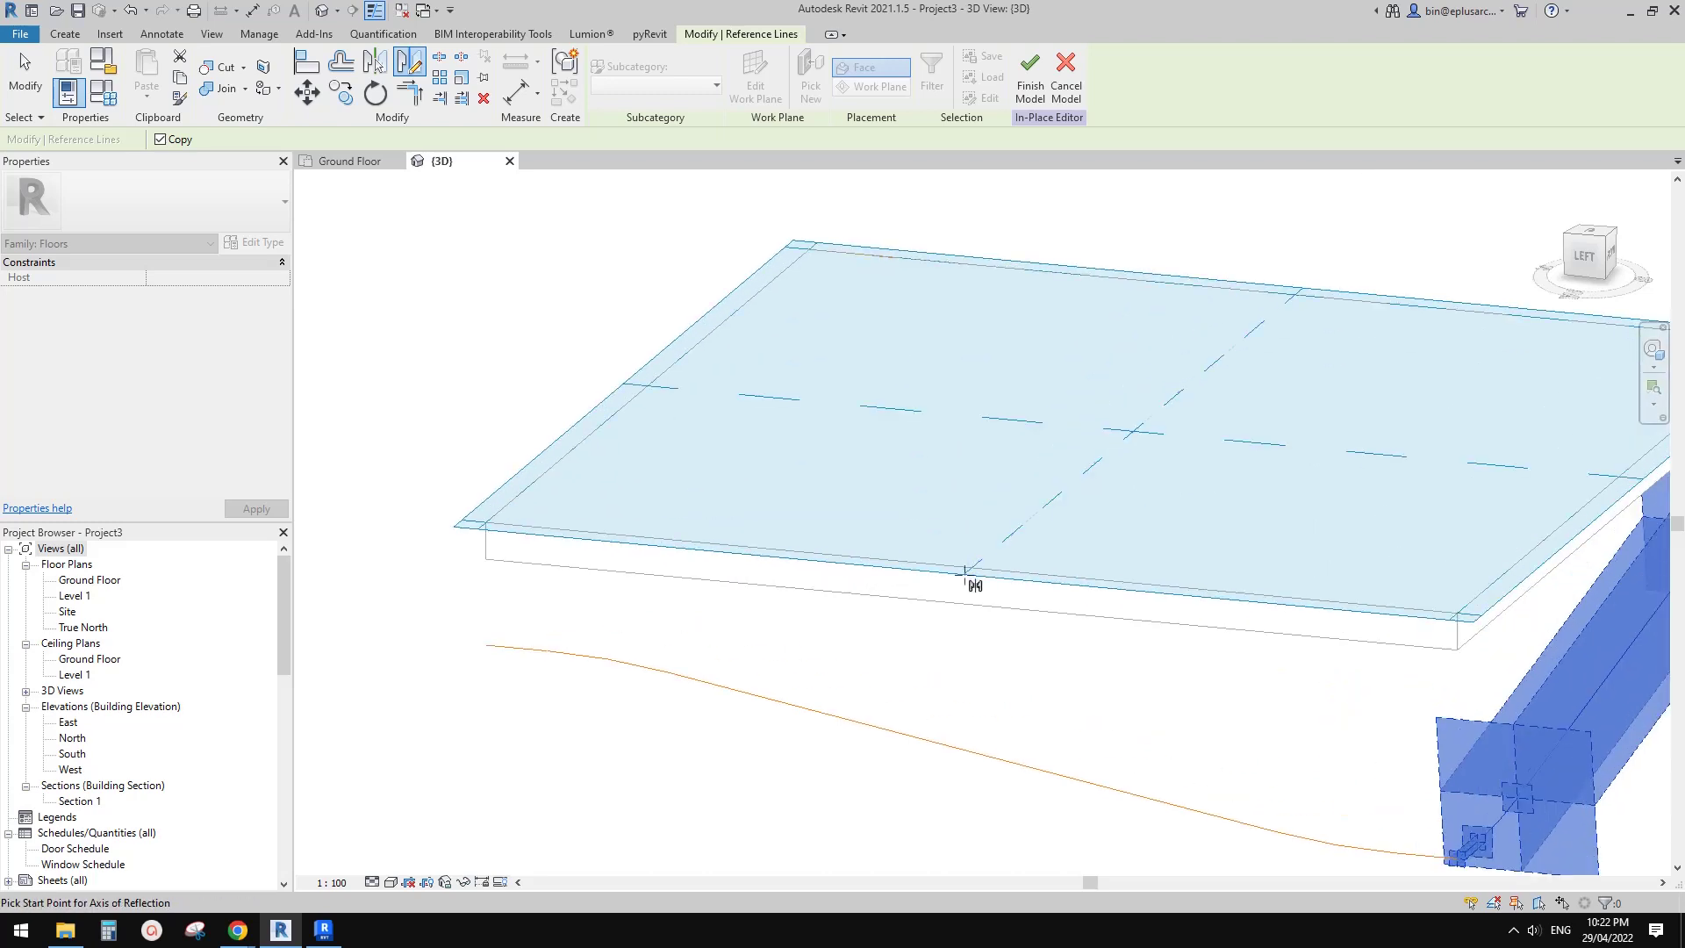
{"action": "left_click", "coordinate": [972, 569]}
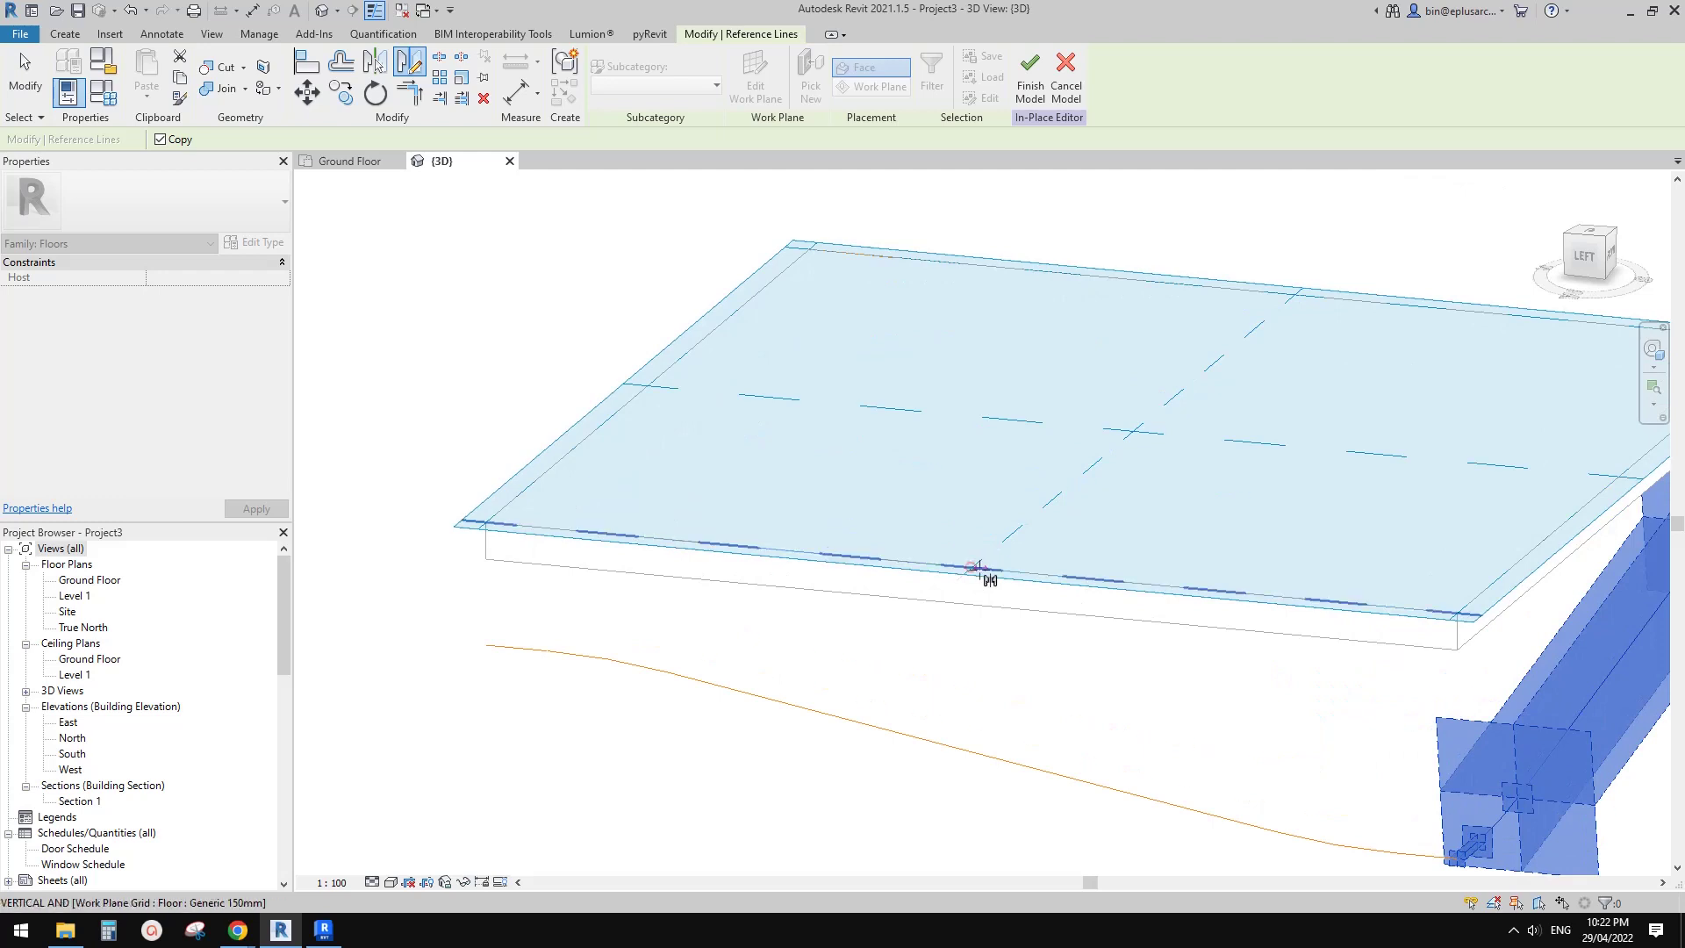
{"action": "scroll", "coordinate": [977, 537], "scroll_direction": "down", "scroll_amount": 2}
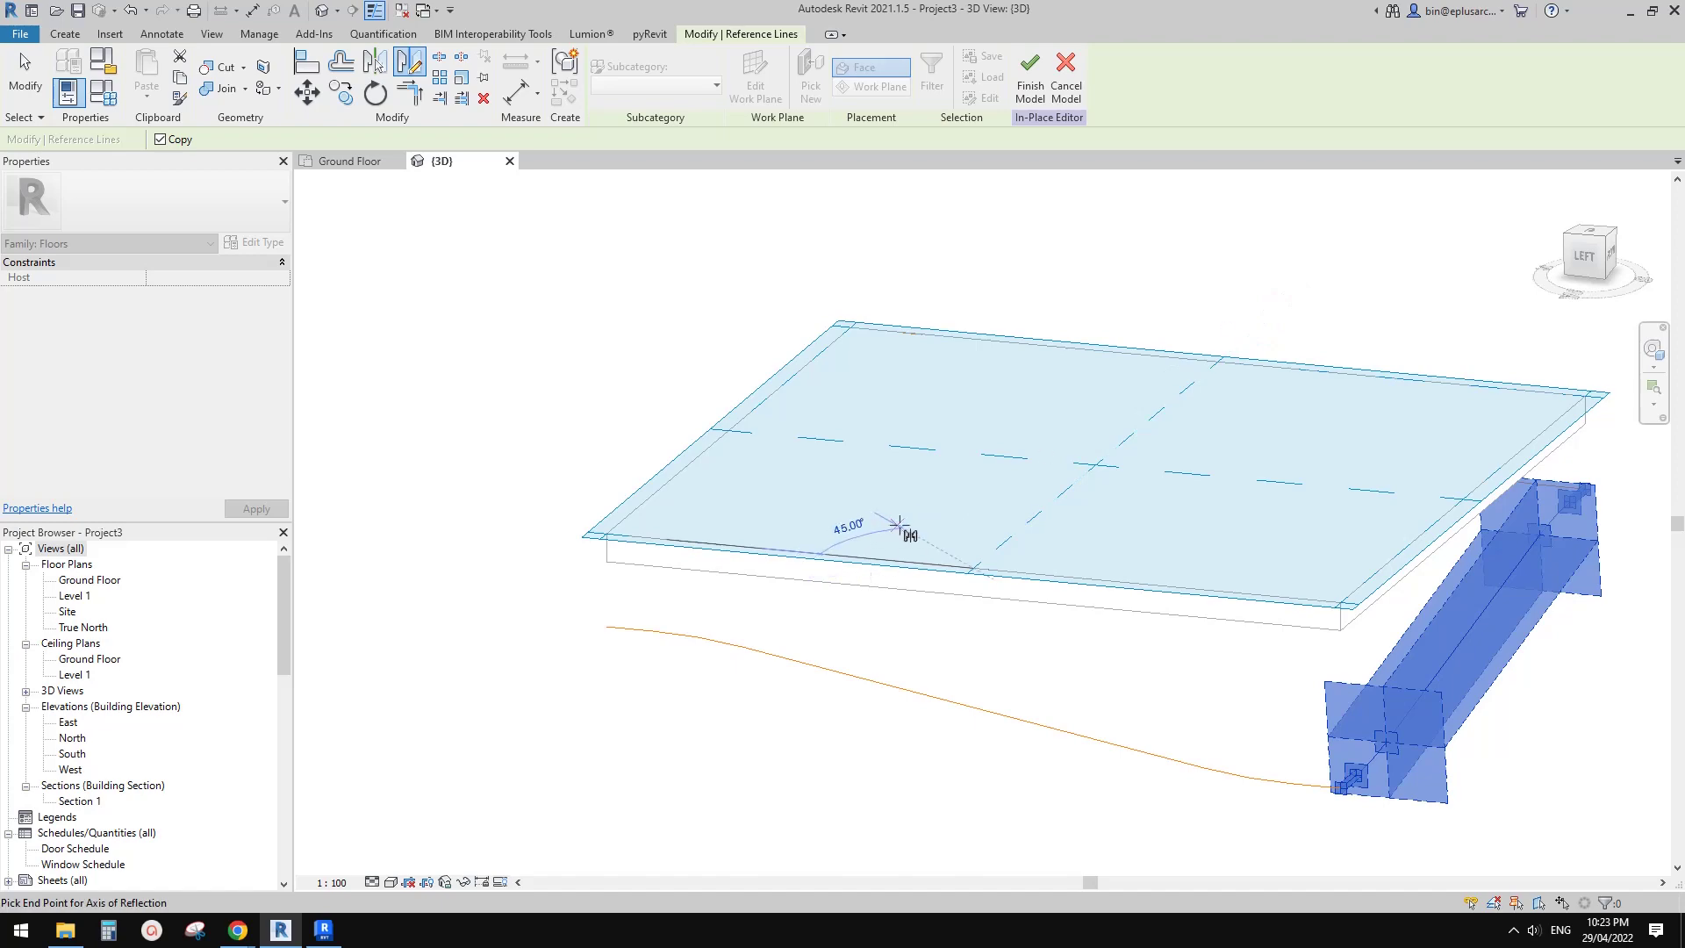
{"action": "left_click", "coordinate": [1288, 304]}
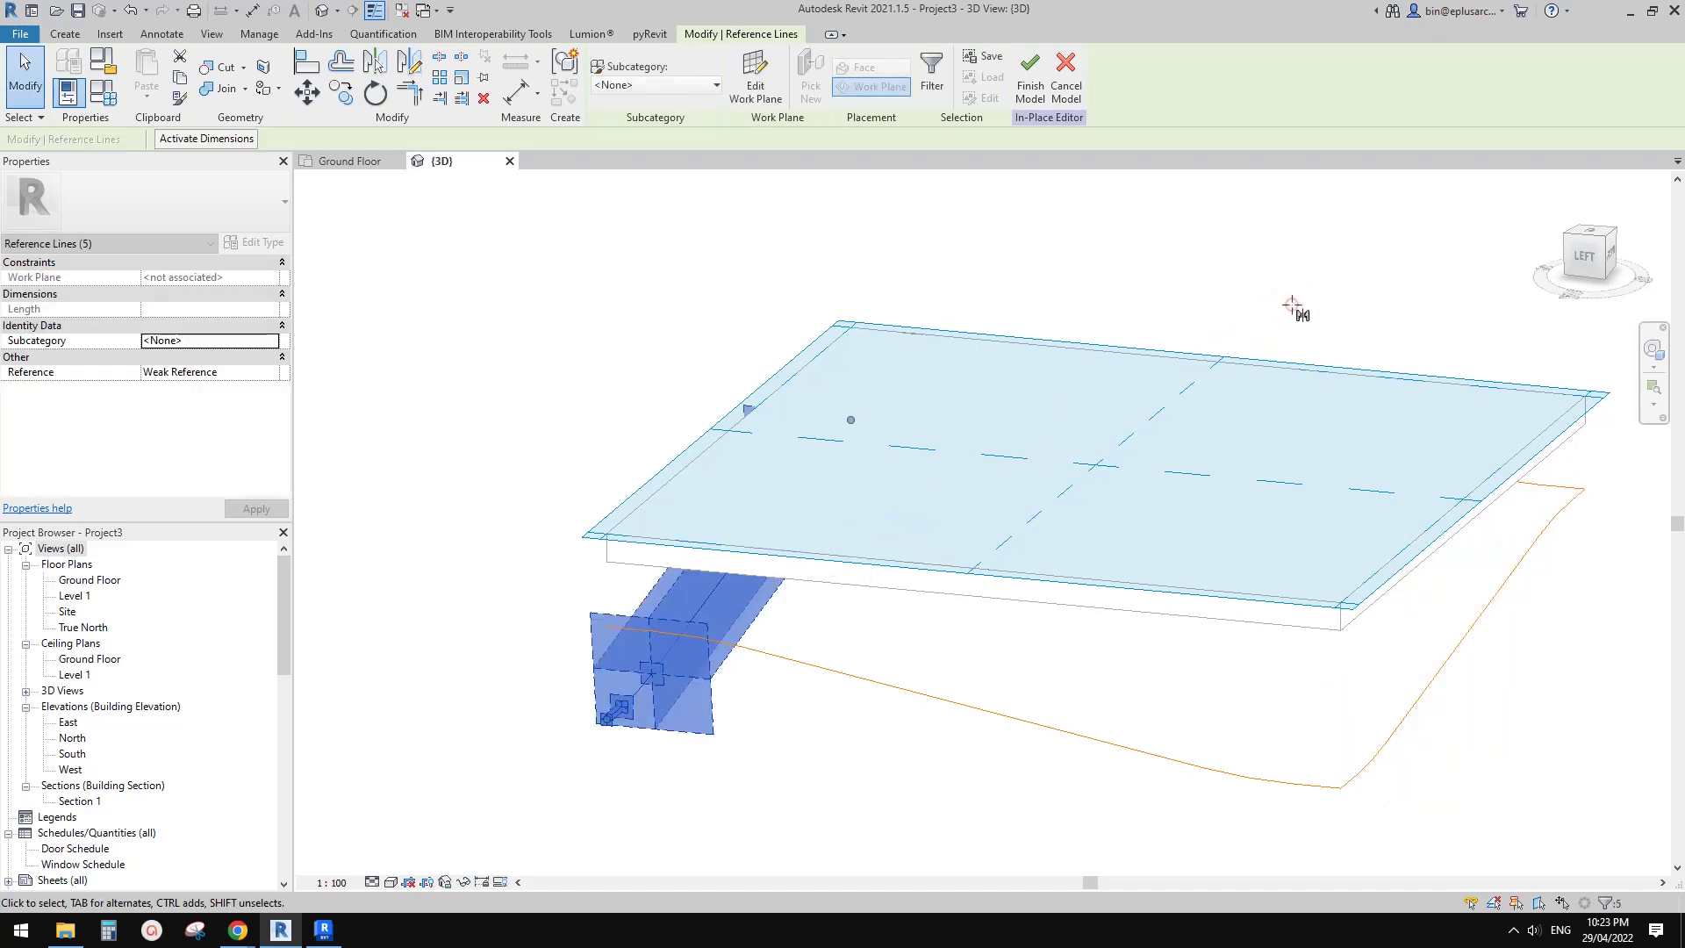
{"action": "middle_click_drag", "start_coordinate": [1290, 307], "coordinate": [1596, 308], "text": "shift"}
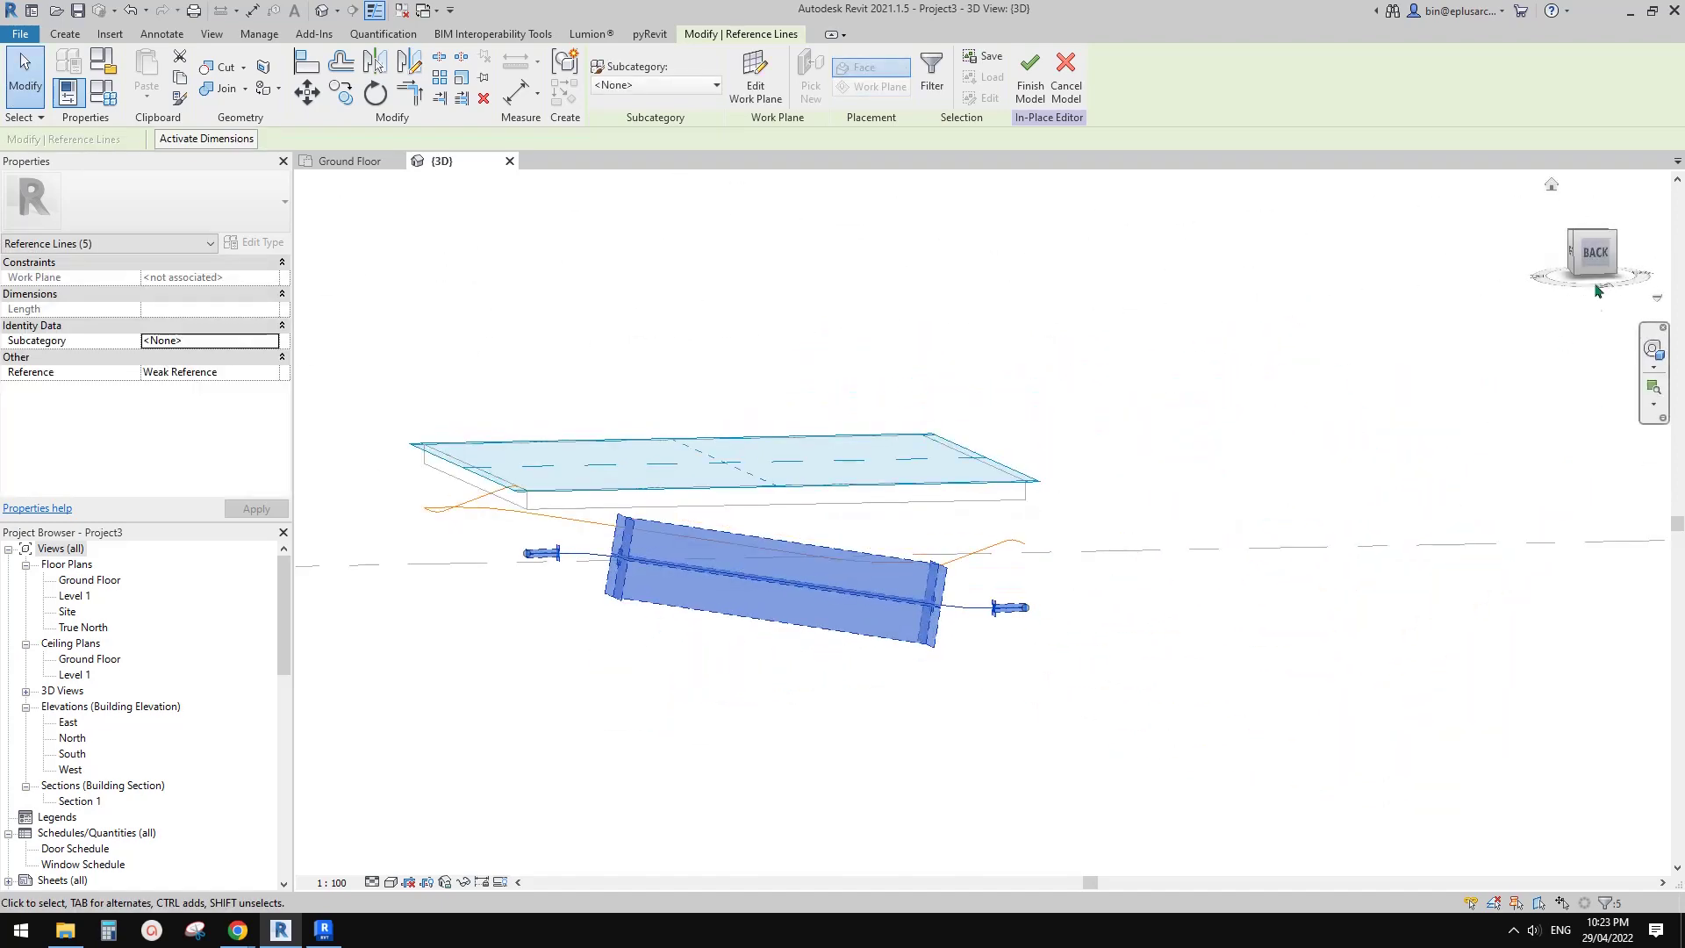
{"action": "left_click", "coordinate": [1597, 254]}
{"action": "key", "text": "Escape"}
Move the mirrored guide up 500 so its end meets the slab's front corner.
{"action": "scroll", "coordinate": [1325, 569], "scroll_direction": "up", "scroll_amount": 2}
{"action": "key", "text": "m"}
{"action": "key", "text": "v"}
{"action": "left_click", "coordinate": [1319, 566]}
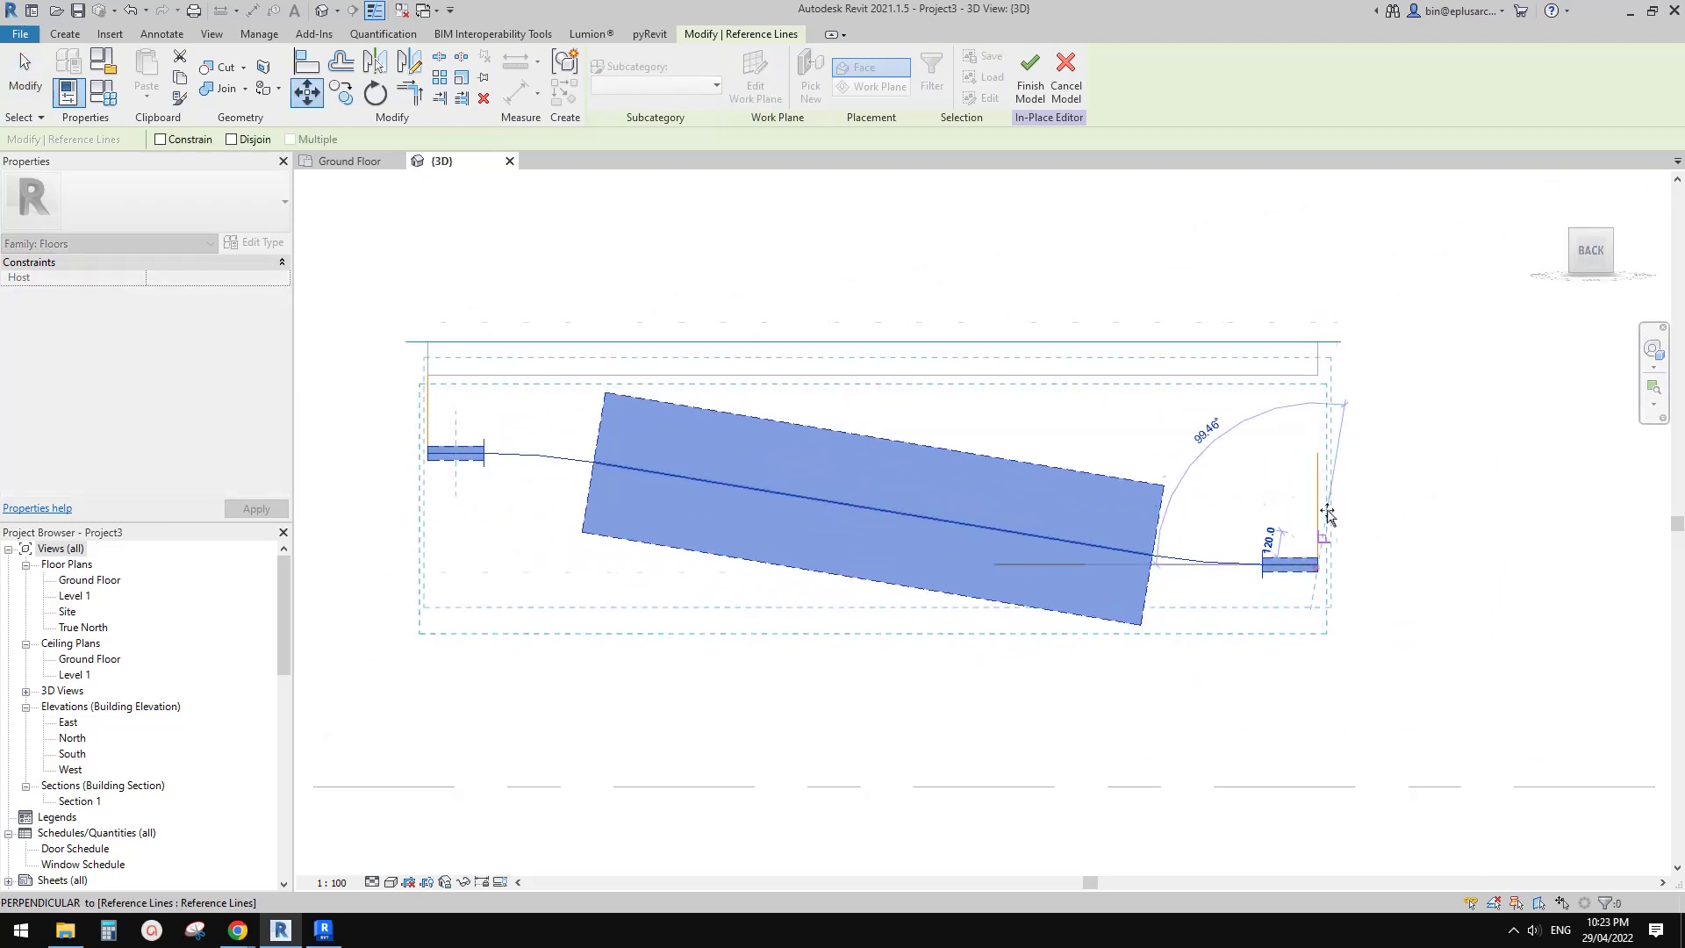
{"action": "left_click", "coordinate": [1318, 453]}
{"action": "middle_click_drag", "start_coordinate": [1412, 492], "coordinate": [1243, 505], "text": "shift"}
{"action": "middle_click_drag", "start_coordinate": [1049, 548], "coordinate": [1053, 395], "text": "shift"}
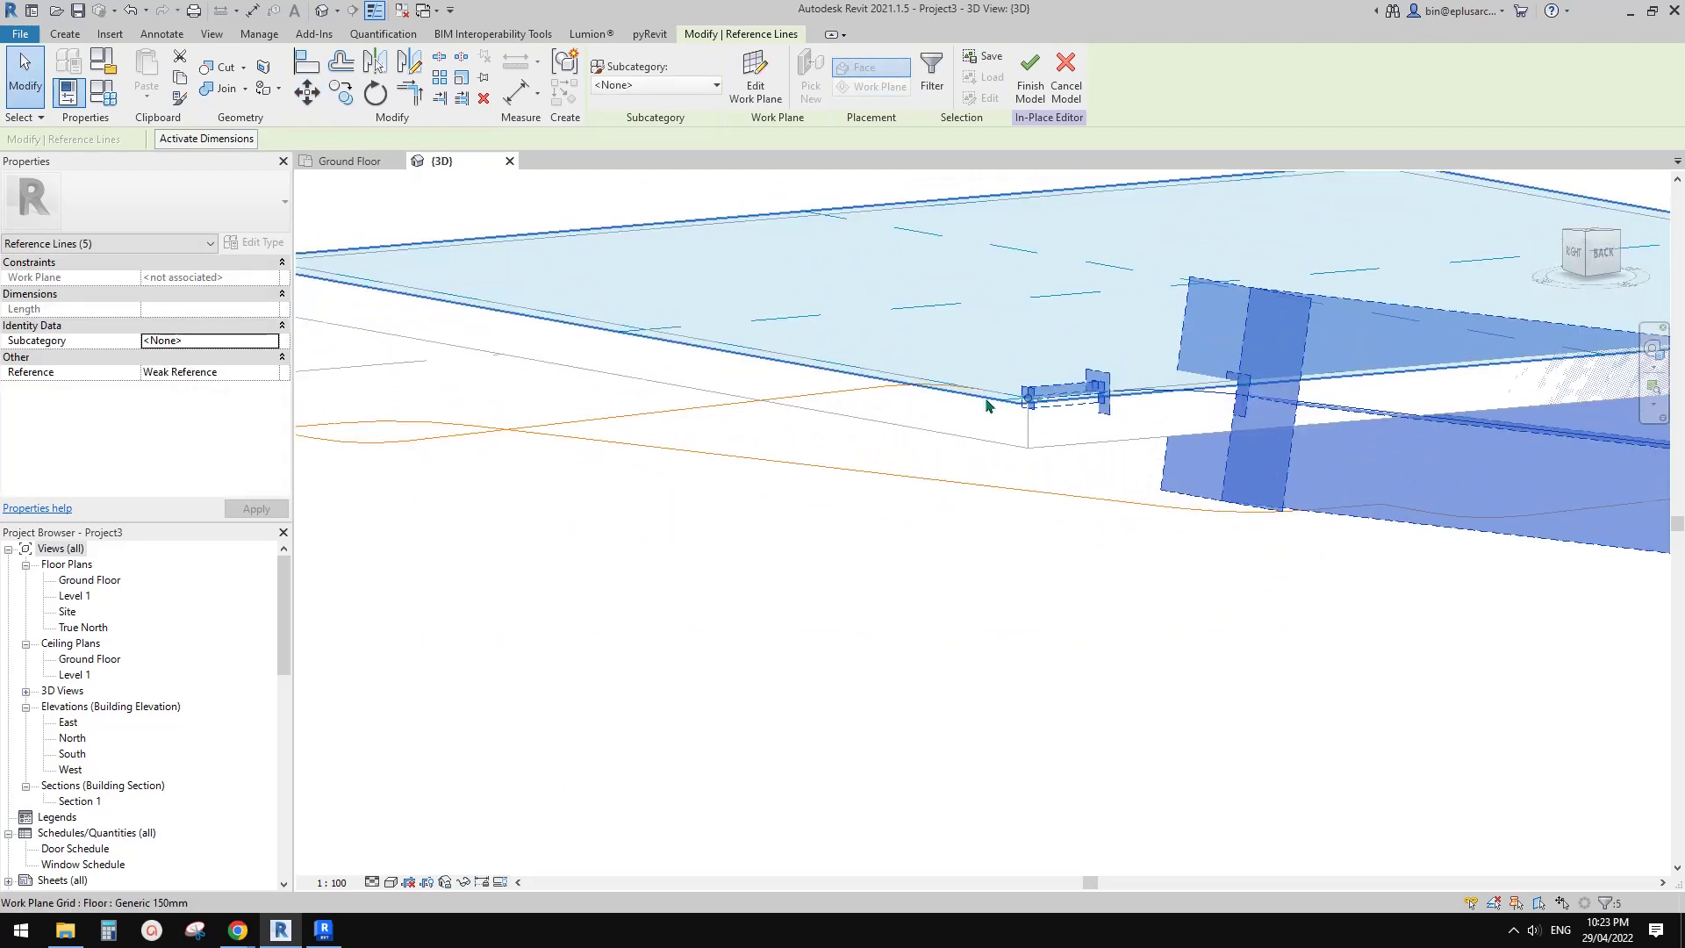
{"action": "key", "text": "Escape"}
{"action": "scroll", "coordinate": [986, 405], "scroll_direction": "down", "scroll_amount": 5}
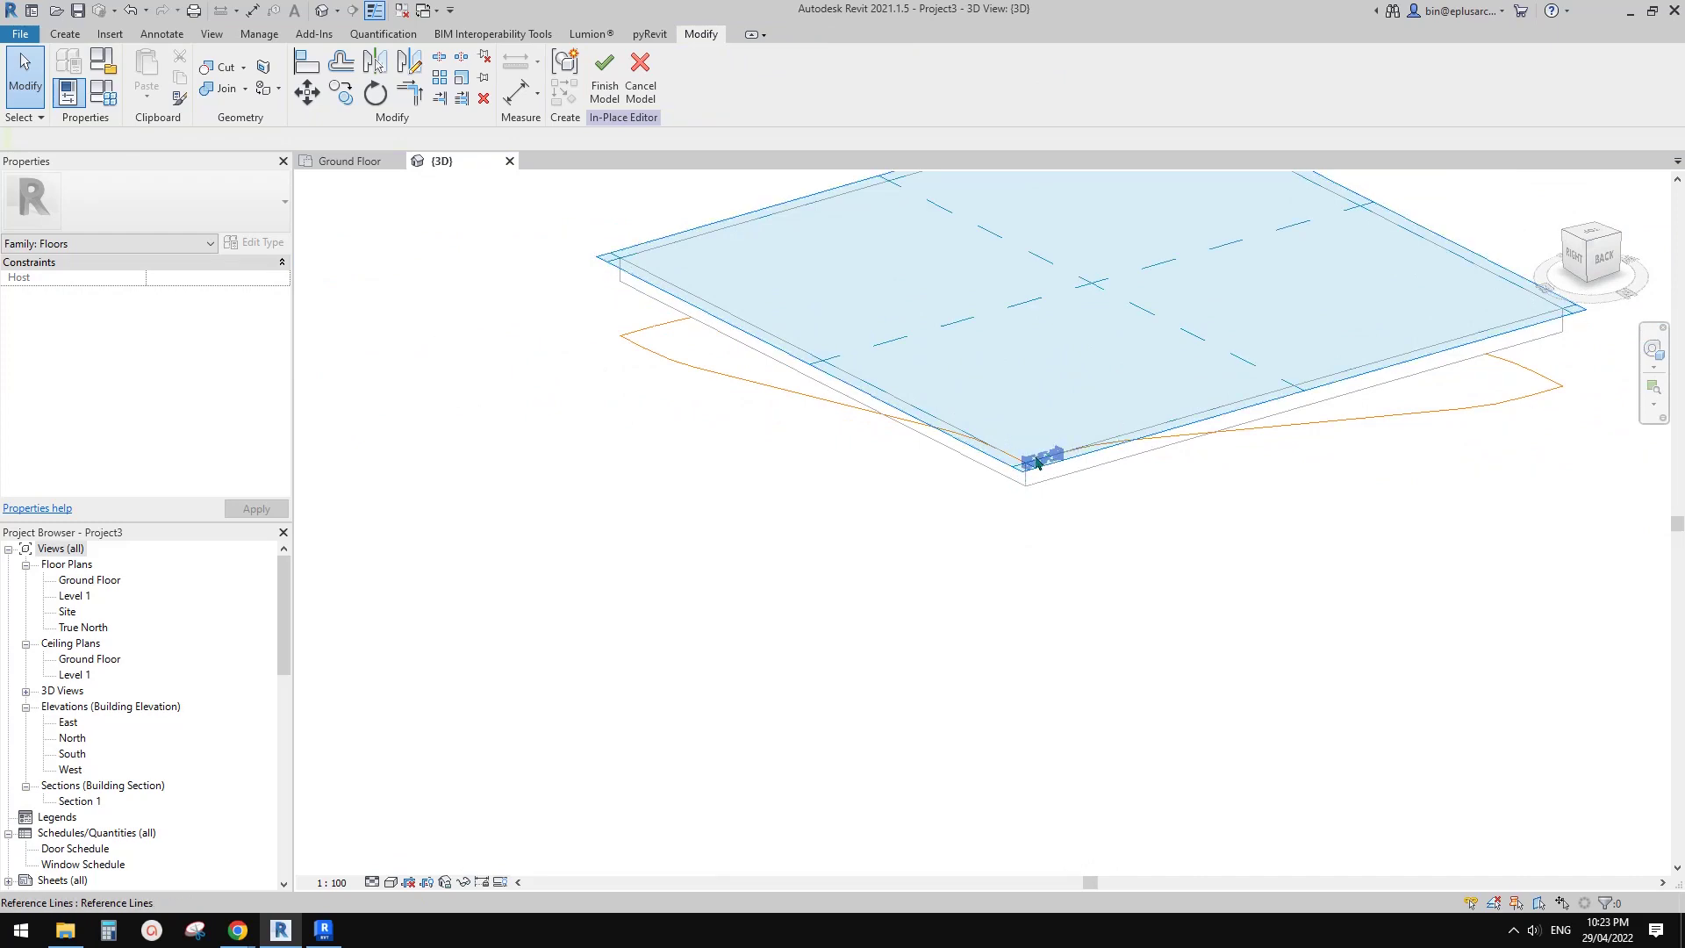
Start a new sweep using Pick Path for its path.
{"action": "middle_click_drag", "start_coordinate": [817, 414], "coordinate": [940, 444], "text": "shift"}
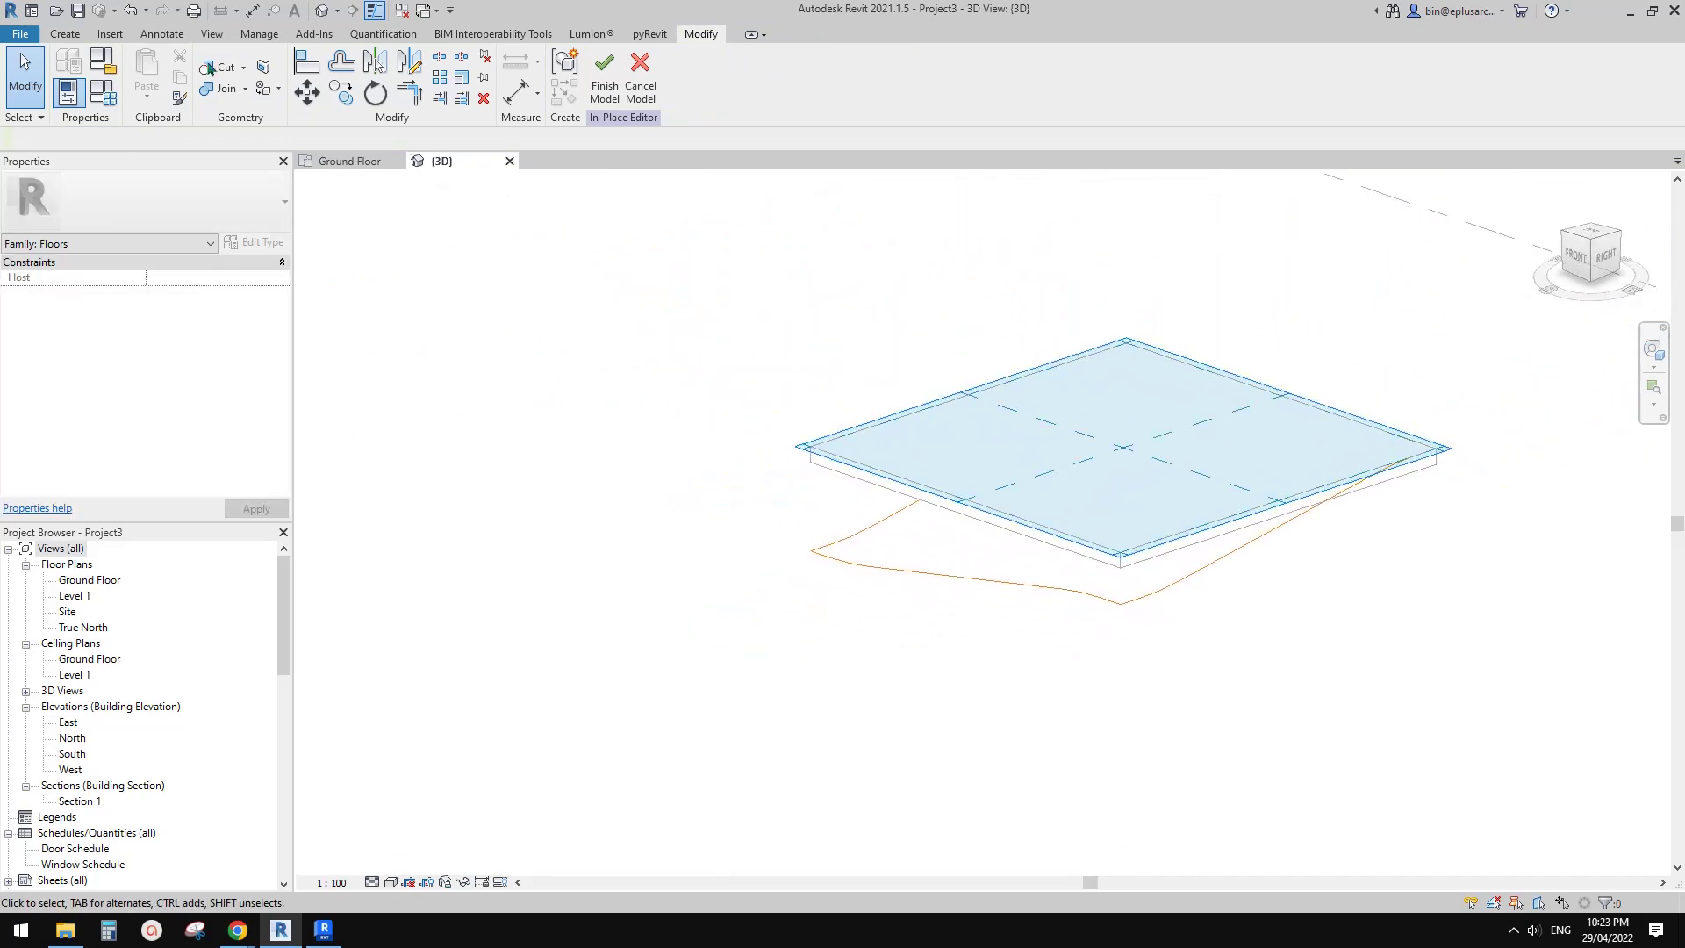
{"action": "left_click", "coordinate": [65, 34]}
{"action": "left_click", "coordinate": [267, 75]}
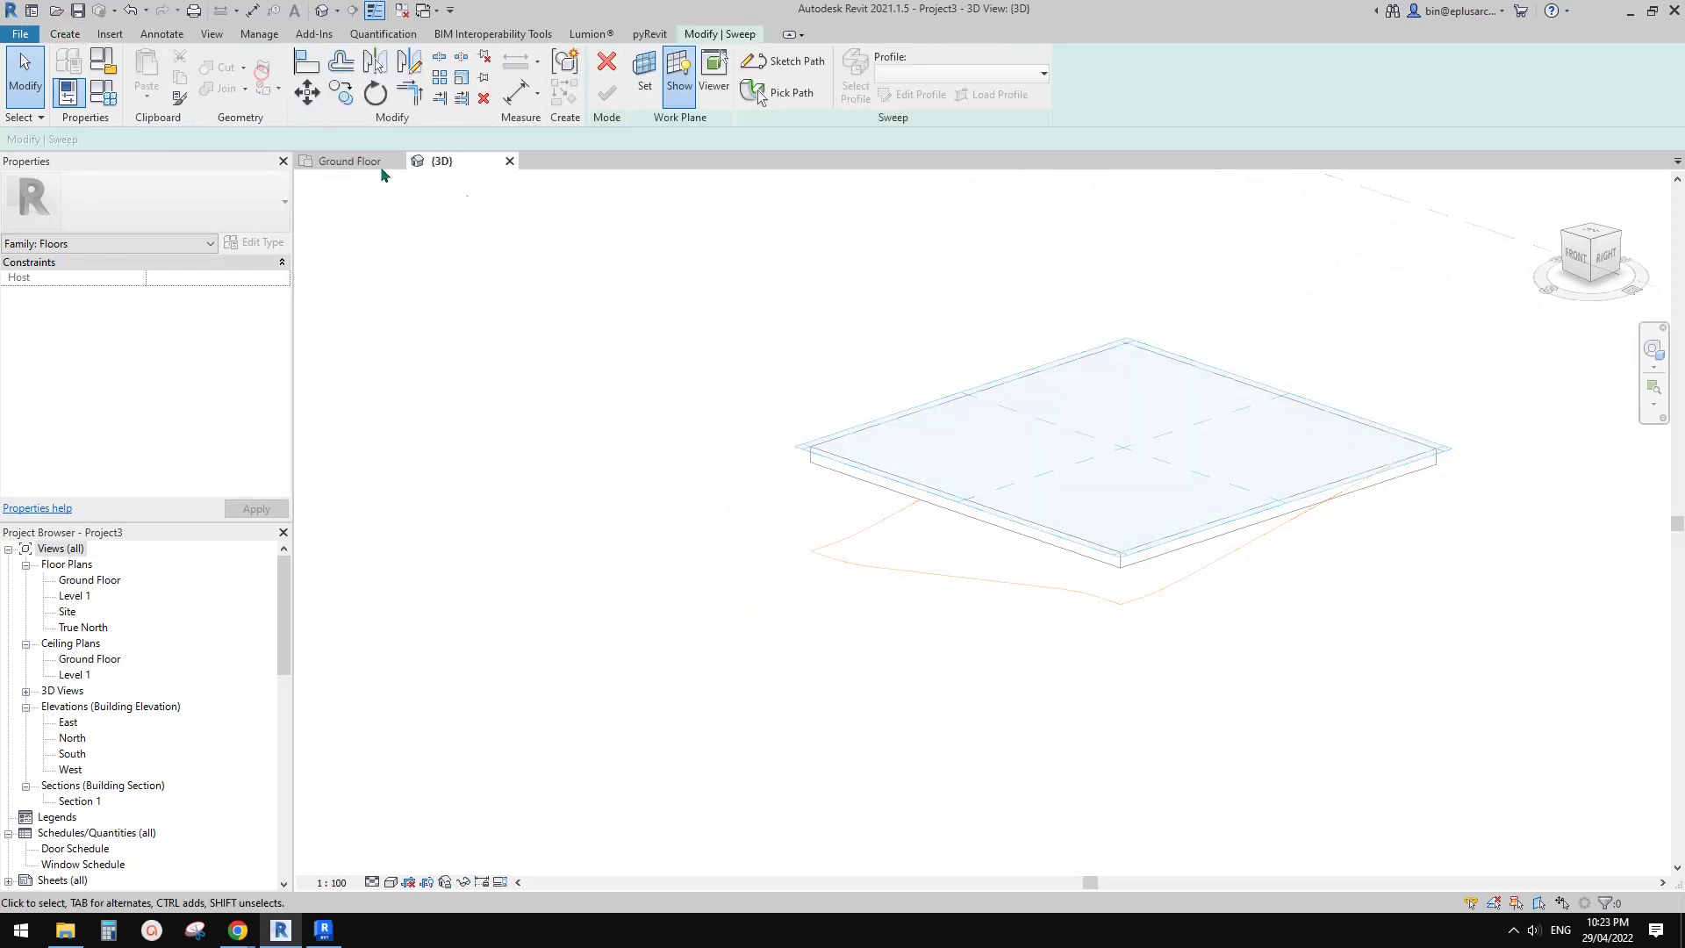
{"action": "left_click", "coordinate": [779, 99]}
{"action": "middle_click_drag", "start_coordinate": [1080, 595], "coordinate": [1044, 555]}
{"action": "scroll", "coordinate": [1207, 553], "scroll_direction": "up", "scroll_amount": 1}
{"action": "middle_click_drag", "start_coordinate": [1206, 553], "coordinate": [1164, 554]}
{"action": "scroll", "coordinate": [1184, 549], "scroll_direction": "up", "scroll_amount": 1}
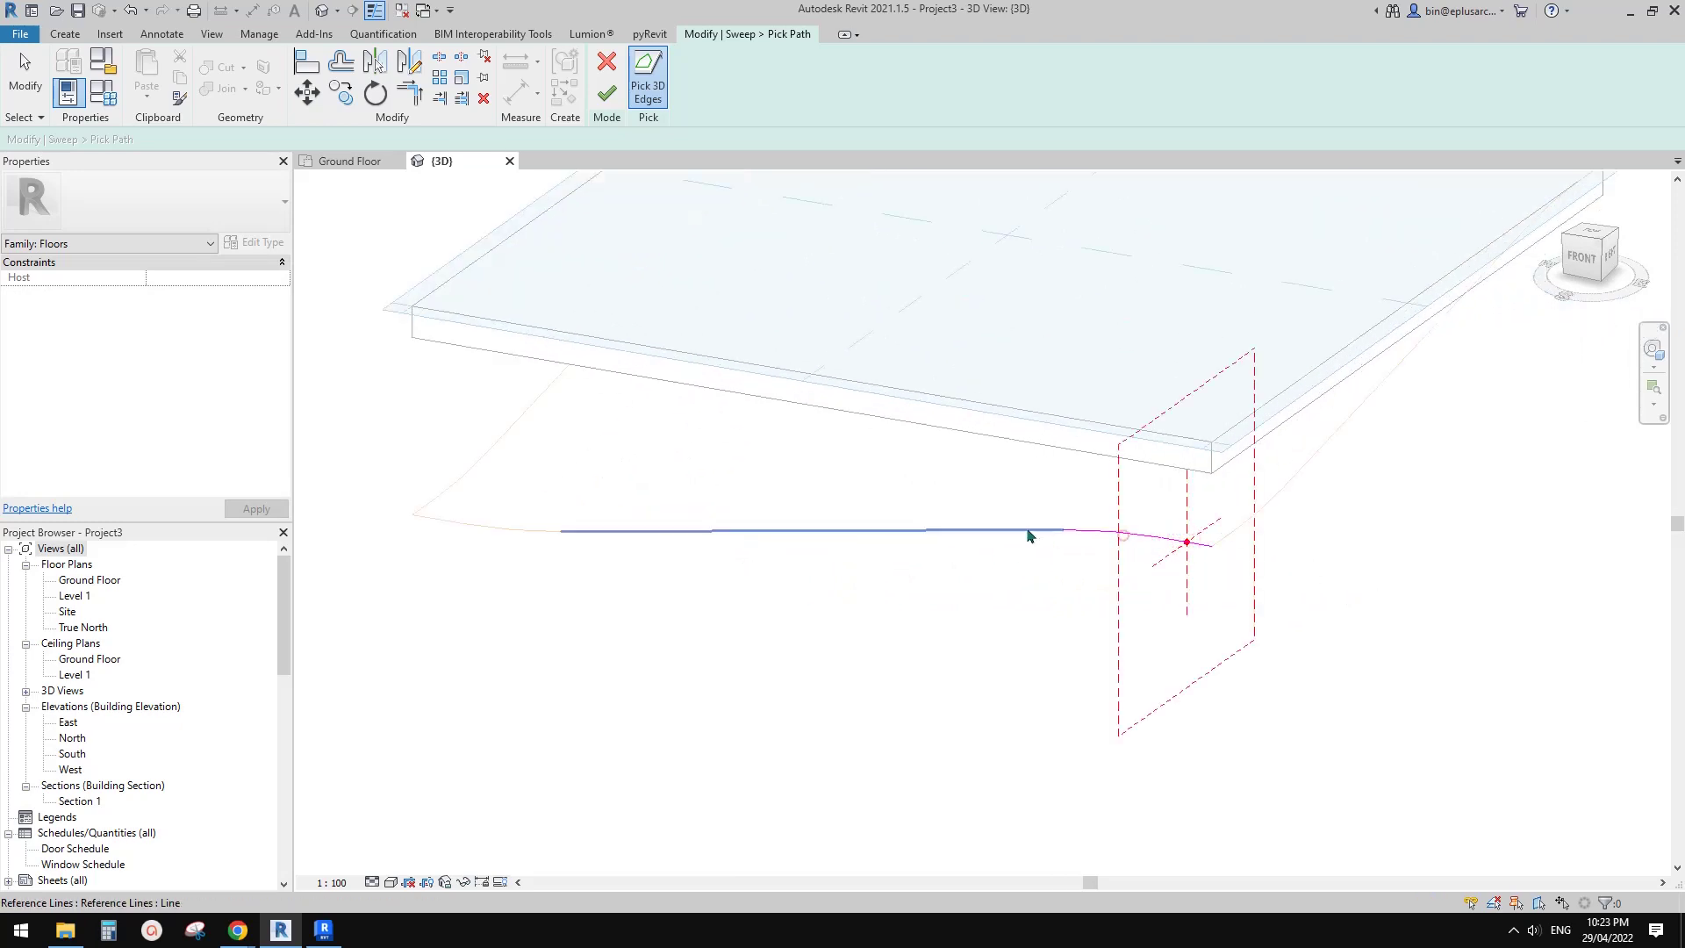
{"action": "middle_click_drag", "start_coordinate": [1212, 546], "coordinate": [1263, 496], "text": "shift"}
{"action": "middle_click_drag", "start_coordinate": [1171, 439], "coordinate": [1347, 418], "text": "shift"}
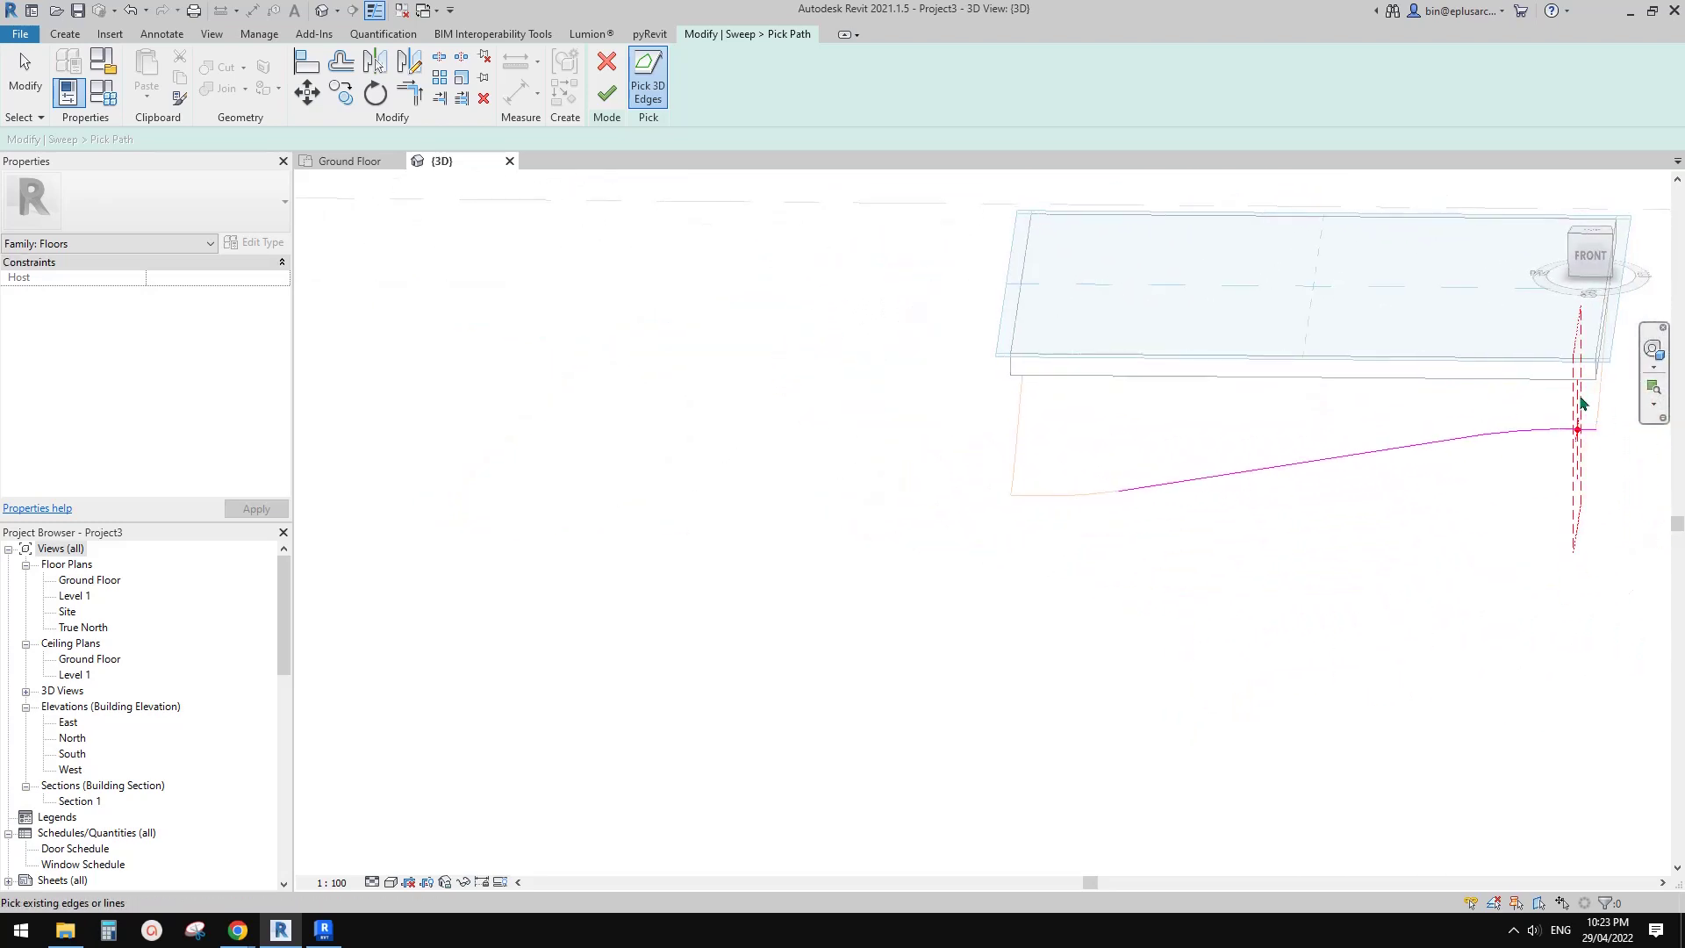
Pick each wavy reference line around the slab, using wireframe to reach hidden ones.
{"action": "left_click", "coordinate": [1088, 493]}
{"action": "left_click", "coordinate": [1026, 496]}
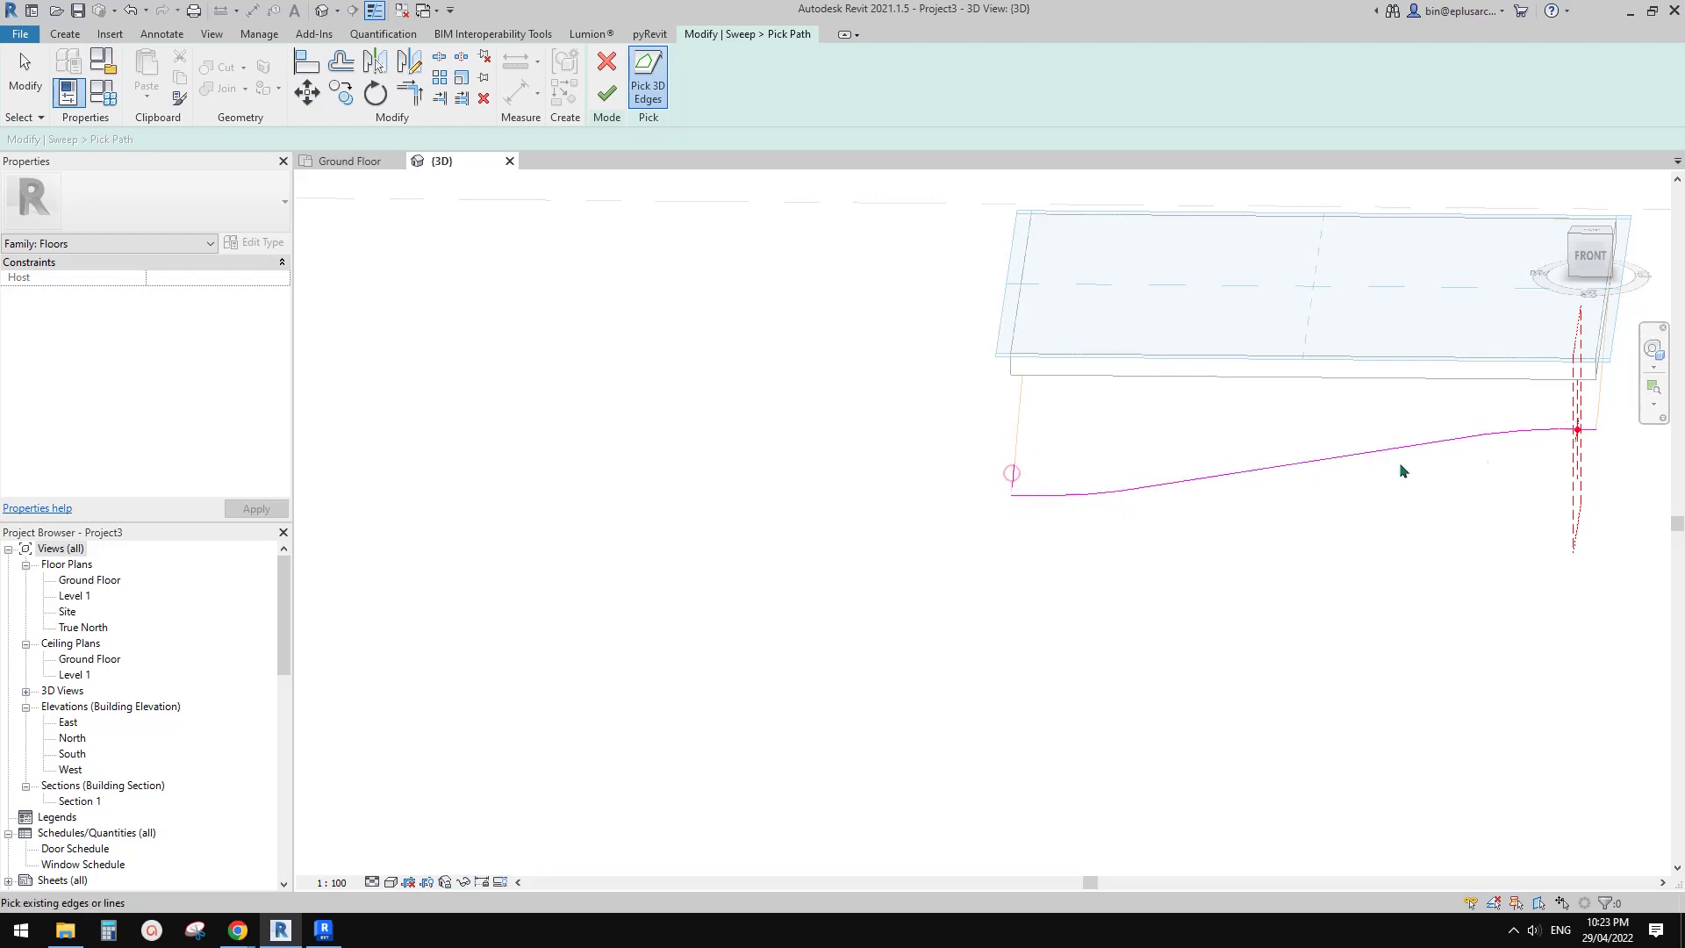
{"action": "middle_click_drag", "start_coordinate": [1130, 525], "coordinate": [1346, 513], "text": "shift"}
{"action": "left_click", "coordinate": [1334, 501]}
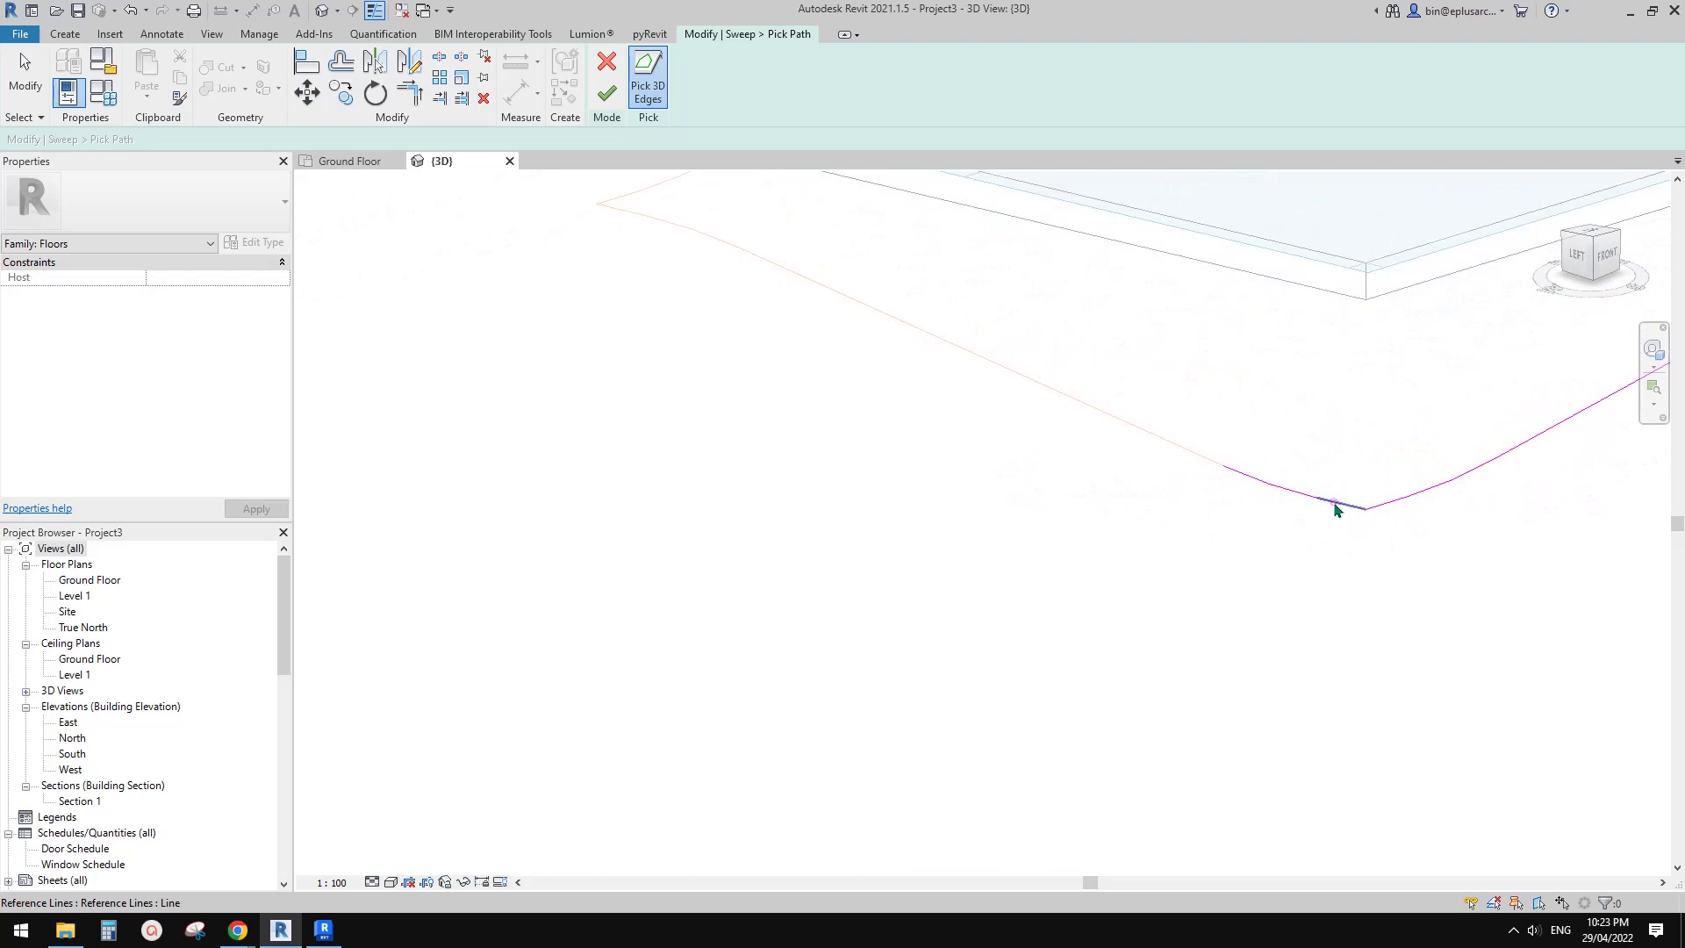
{"action": "middle_click_drag", "start_coordinate": [1202, 461], "coordinate": [951, 431], "text": "shift"}
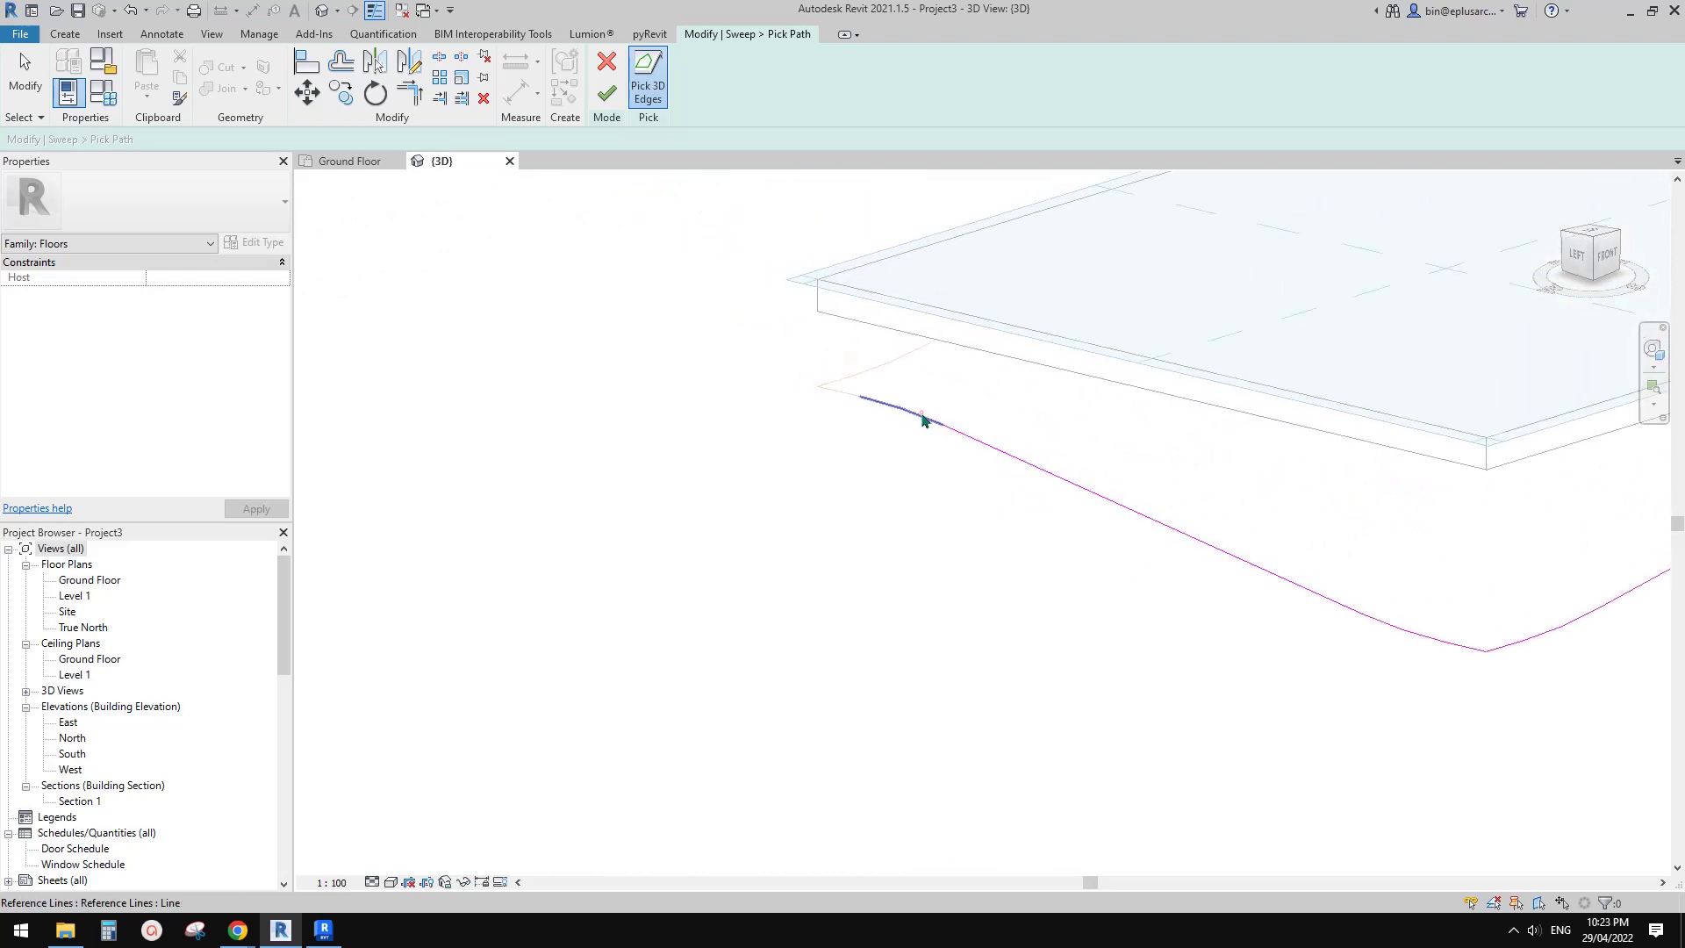
{"action": "mouse_move", "coordinate": [877, 377]}
{"action": "middle_mouse_down", "text": "shift"}
{"action": "mouse_move", "coordinate": [984, 464]}
{"action": "mouse_move", "coordinate": [1215, 320]}
{"action": "mouse_move", "coordinate": [1091, 524]}
{"action": "mouse_move", "coordinate": [1072, 477]}
{"action": "mouse_move", "coordinate": [776, 366]}
{"action": "mouse_move", "coordinate": [956, 440]}
{"action": "mouse_move", "coordinate": [1006, 384]}
{"action": "mouse_move", "coordinate": [1064, 409]}
{"action": "mouse_move", "coordinate": [1040, 527]}
{"action": "middle_mouse_up", "text": "shift"}
{"action": "key", "text": "f"}
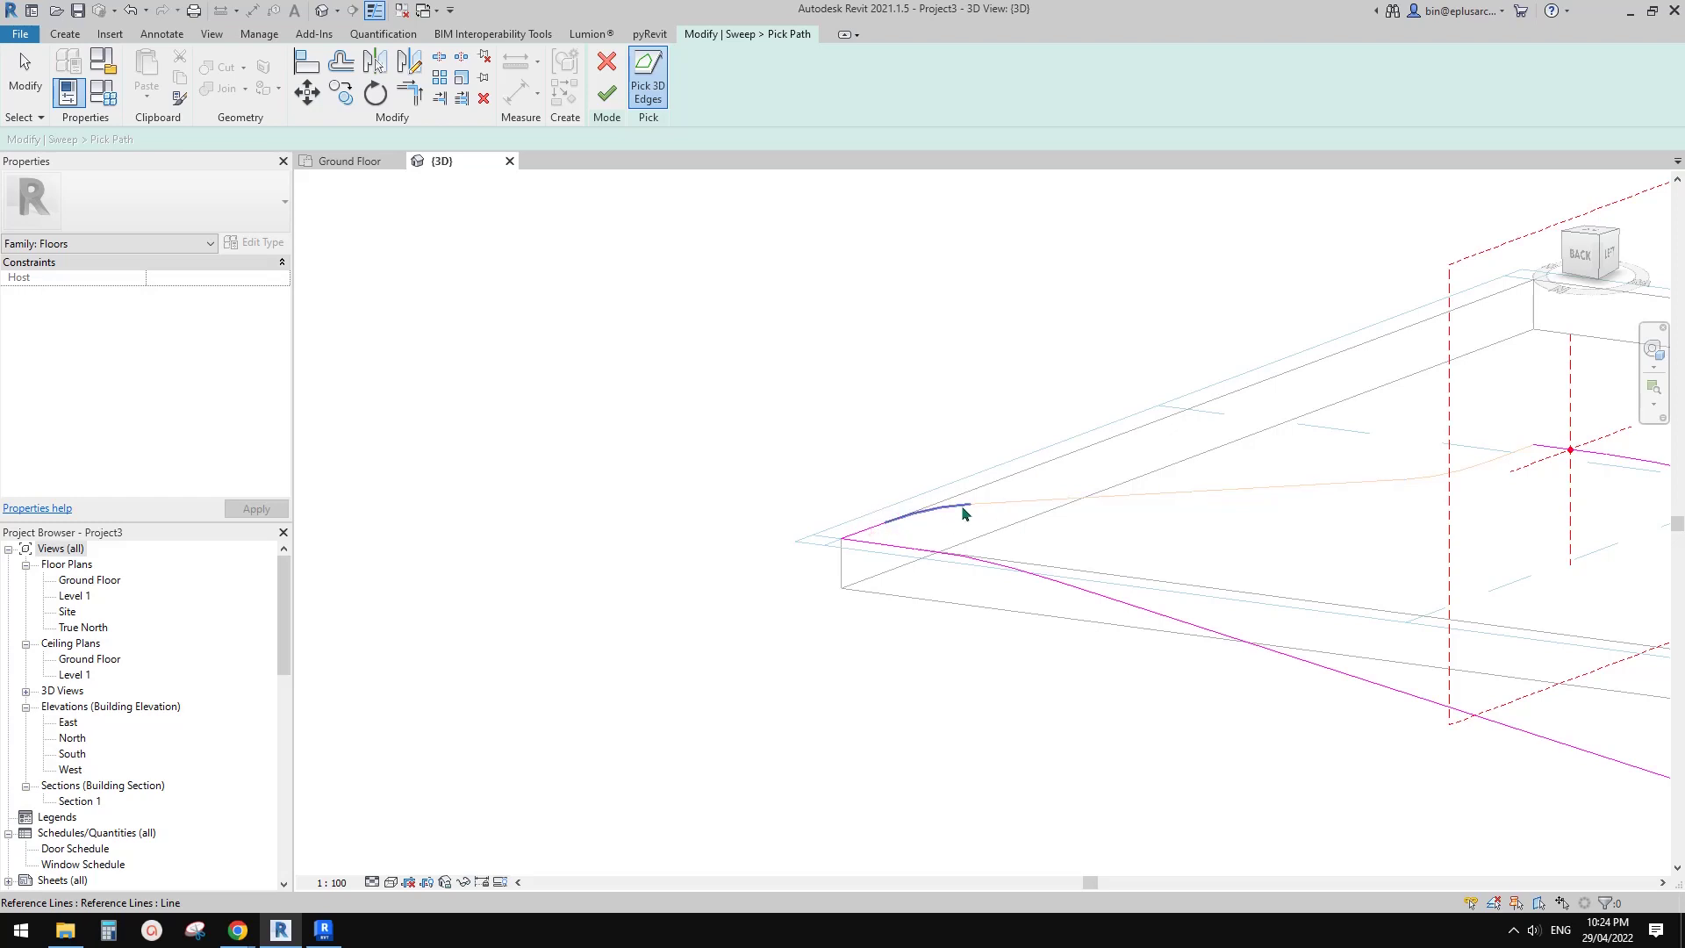
{"action": "left_click", "coordinate": [1015, 503]}
{"action": "middle_click_drag", "start_coordinate": [1236, 492], "coordinate": [1039, 491]}
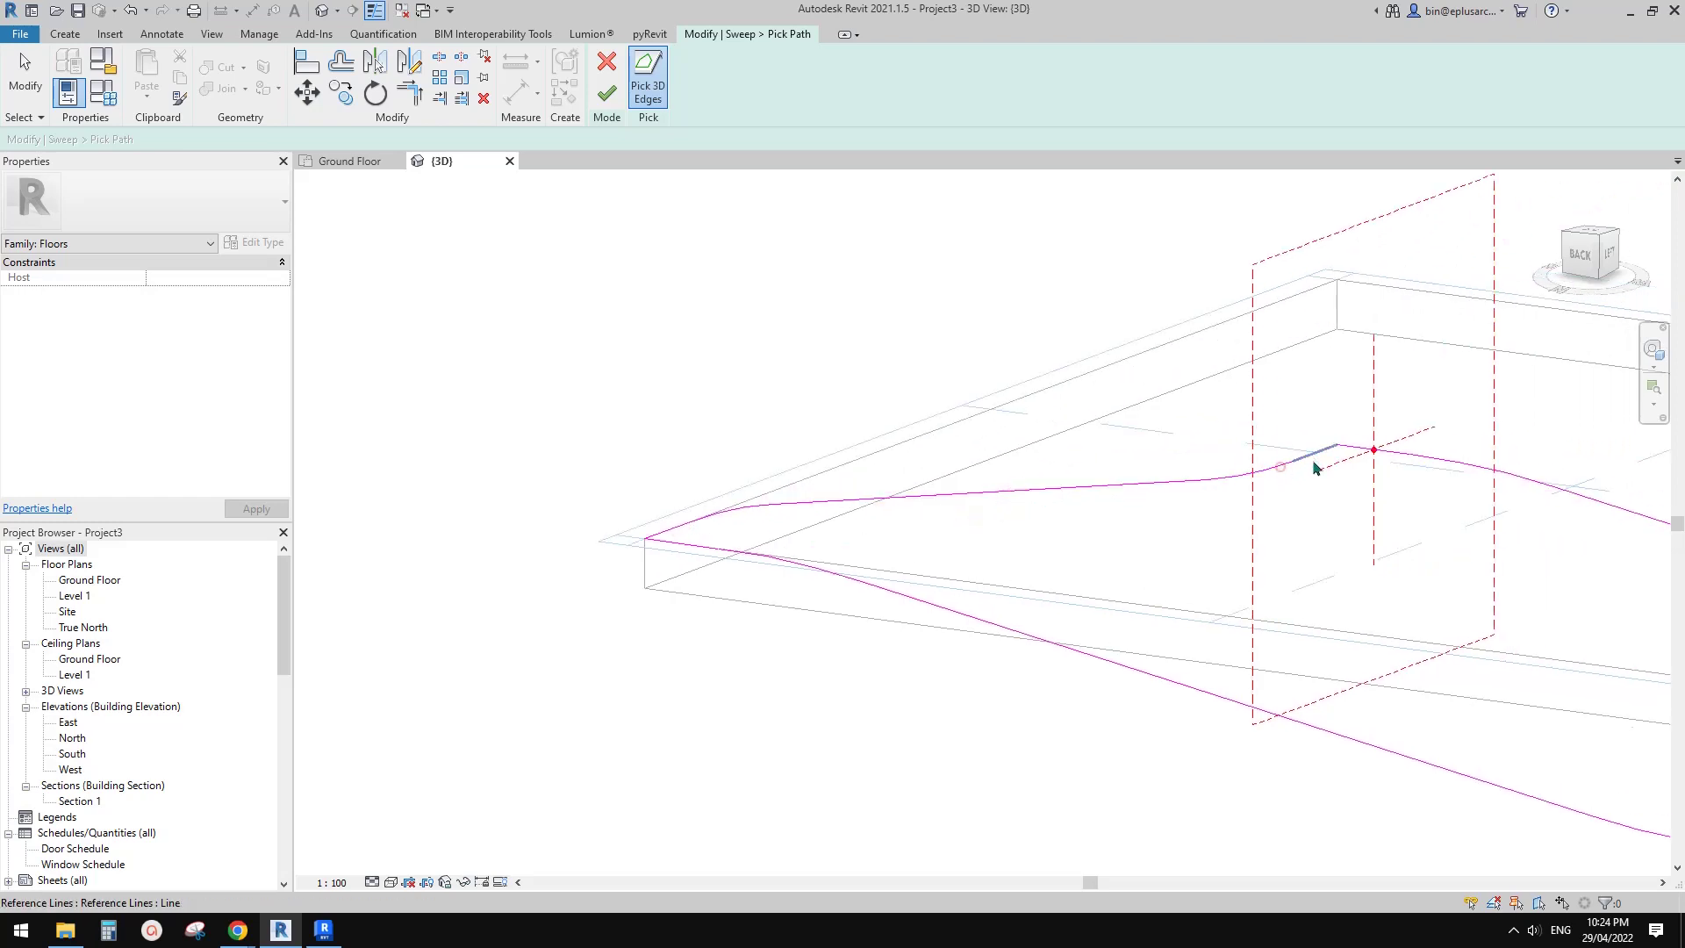
{"action": "mouse_move", "coordinate": [1314, 458]}
{"action": "middle_mouse_down", "text": "shift"}
{"action": "mouse_move", "coordinate": [1159, 440]}
{"action": "mouse_move", "coordinate": [1283, 476]}
{"action": "mouse_move", "coordinate": [1069, 470]}
{"action": "mouse_move", "coordinate": [1083, 476]}
{"action": "middle_mouse_up", "text": "shift"}
{"action": "scroll", "coordinate": [1102, 474], "scroll_direction": "up", "scroll_amount": 1}
{"action": "key", "text": "s"}
{"action": "key", "text": "d"}
{"action": "scroll", "coordinate": [1083, 475], "scroll_direction": "up", "scroll_amount": 1}
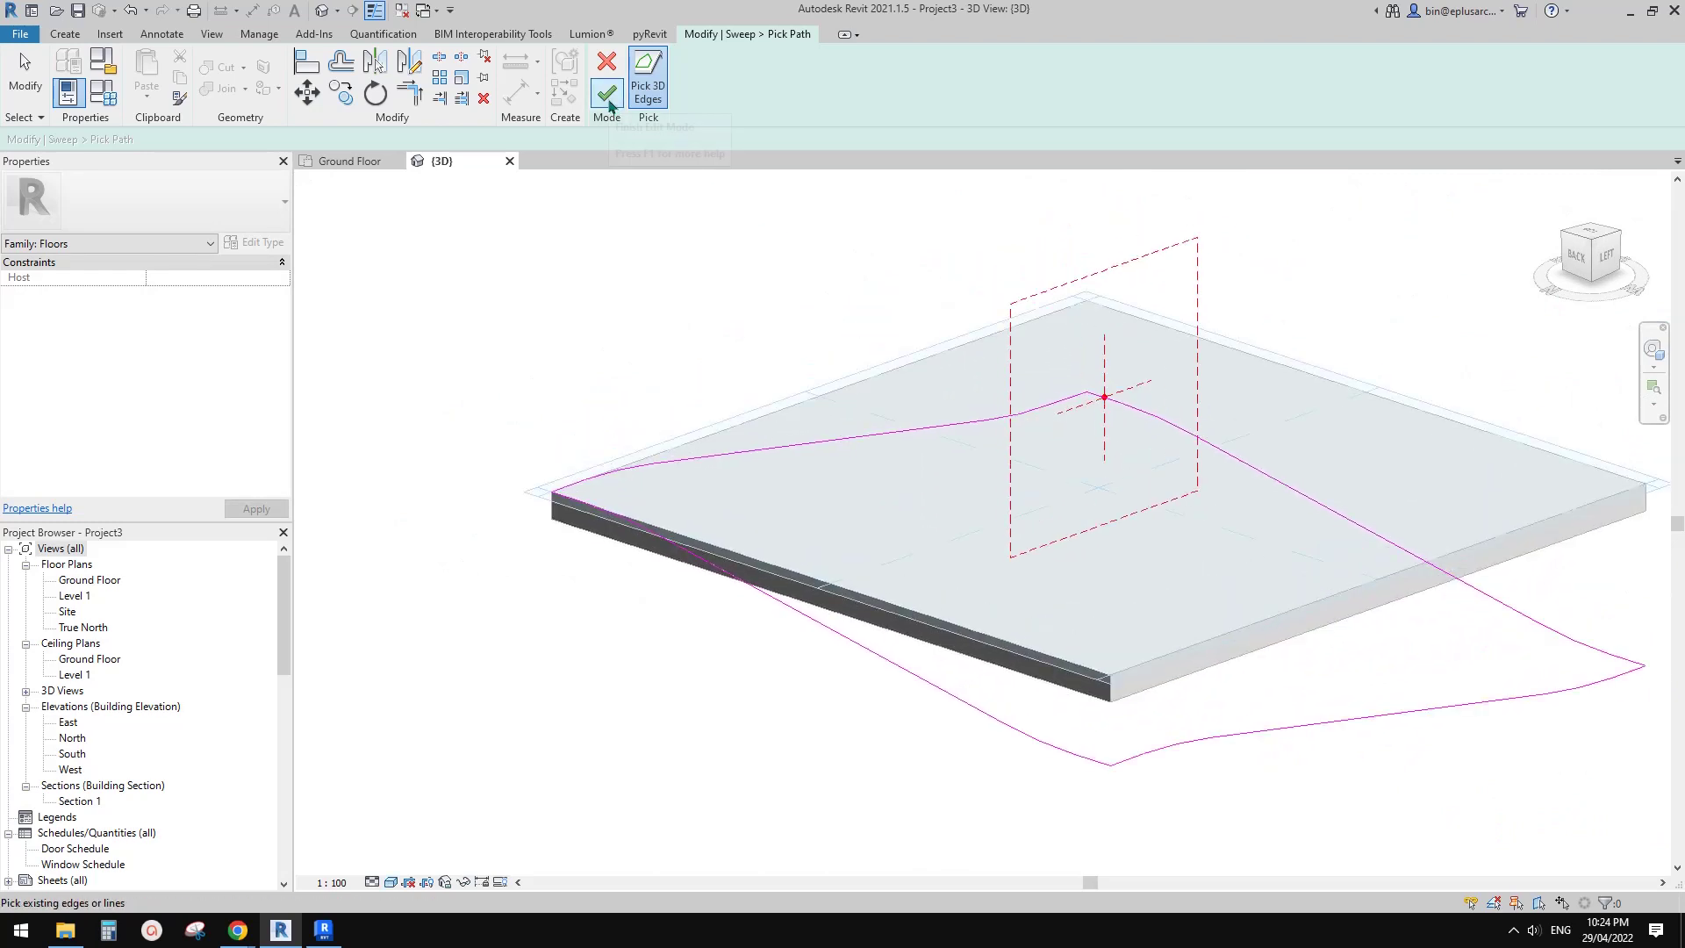
Confirm the path and sketch a rectangular profile at the path endpoint.
{"action": "left_click", "coordinate": [608, 97]}
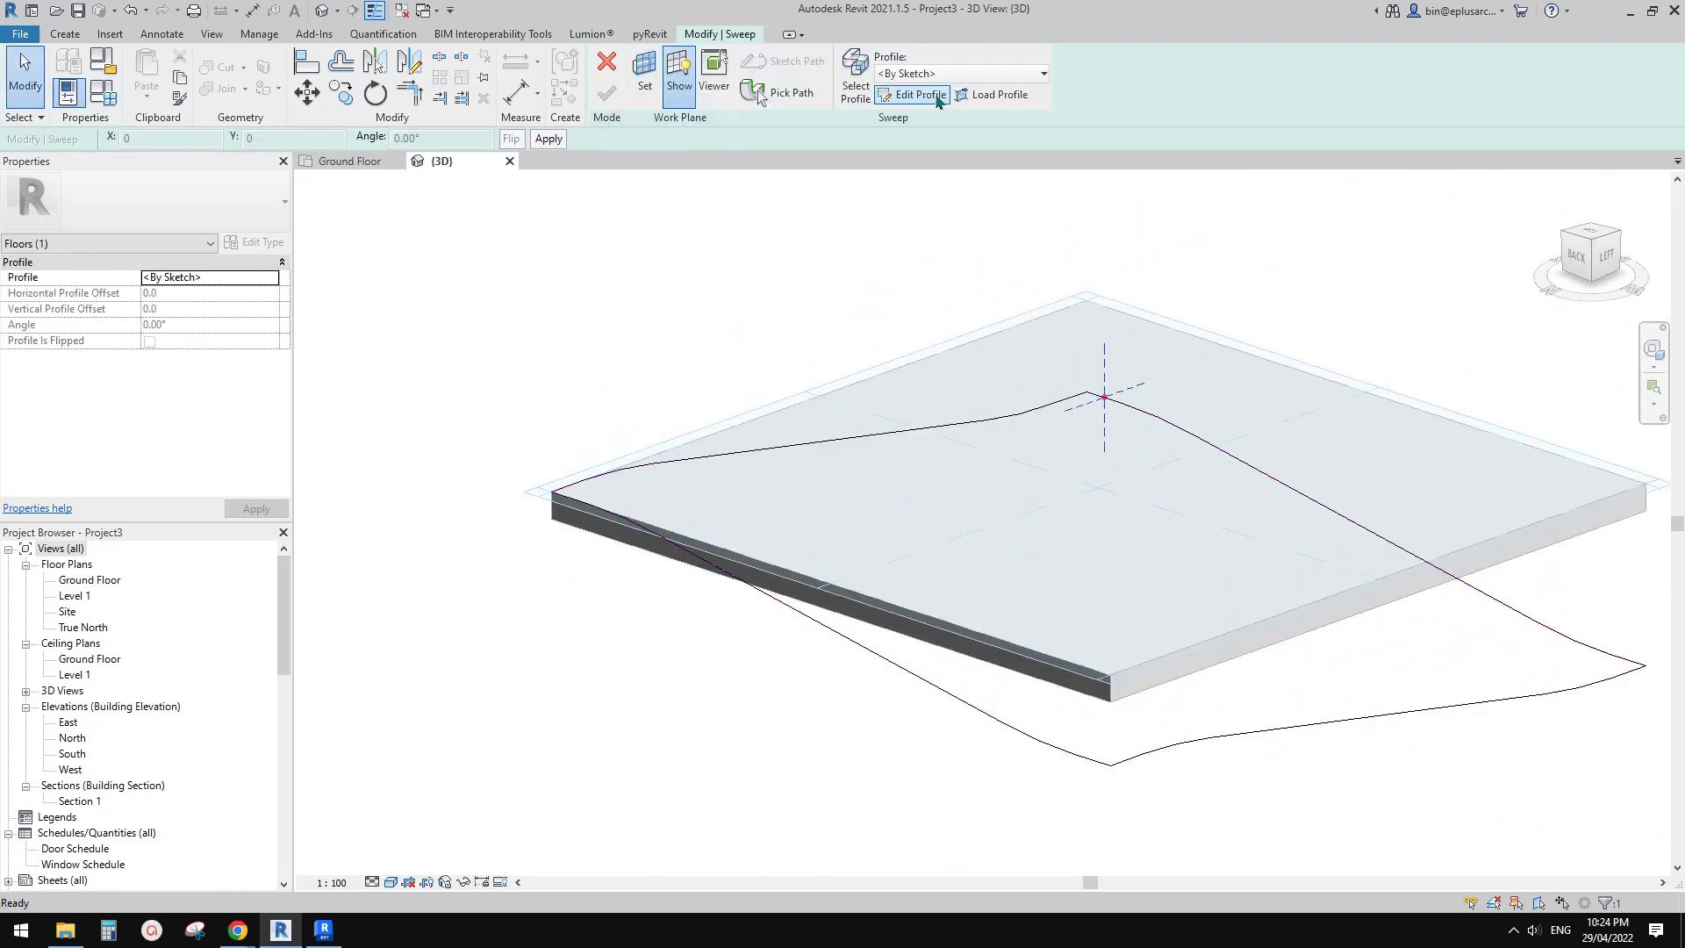
{"action": "left_click", "coordinate": [919, 95]}
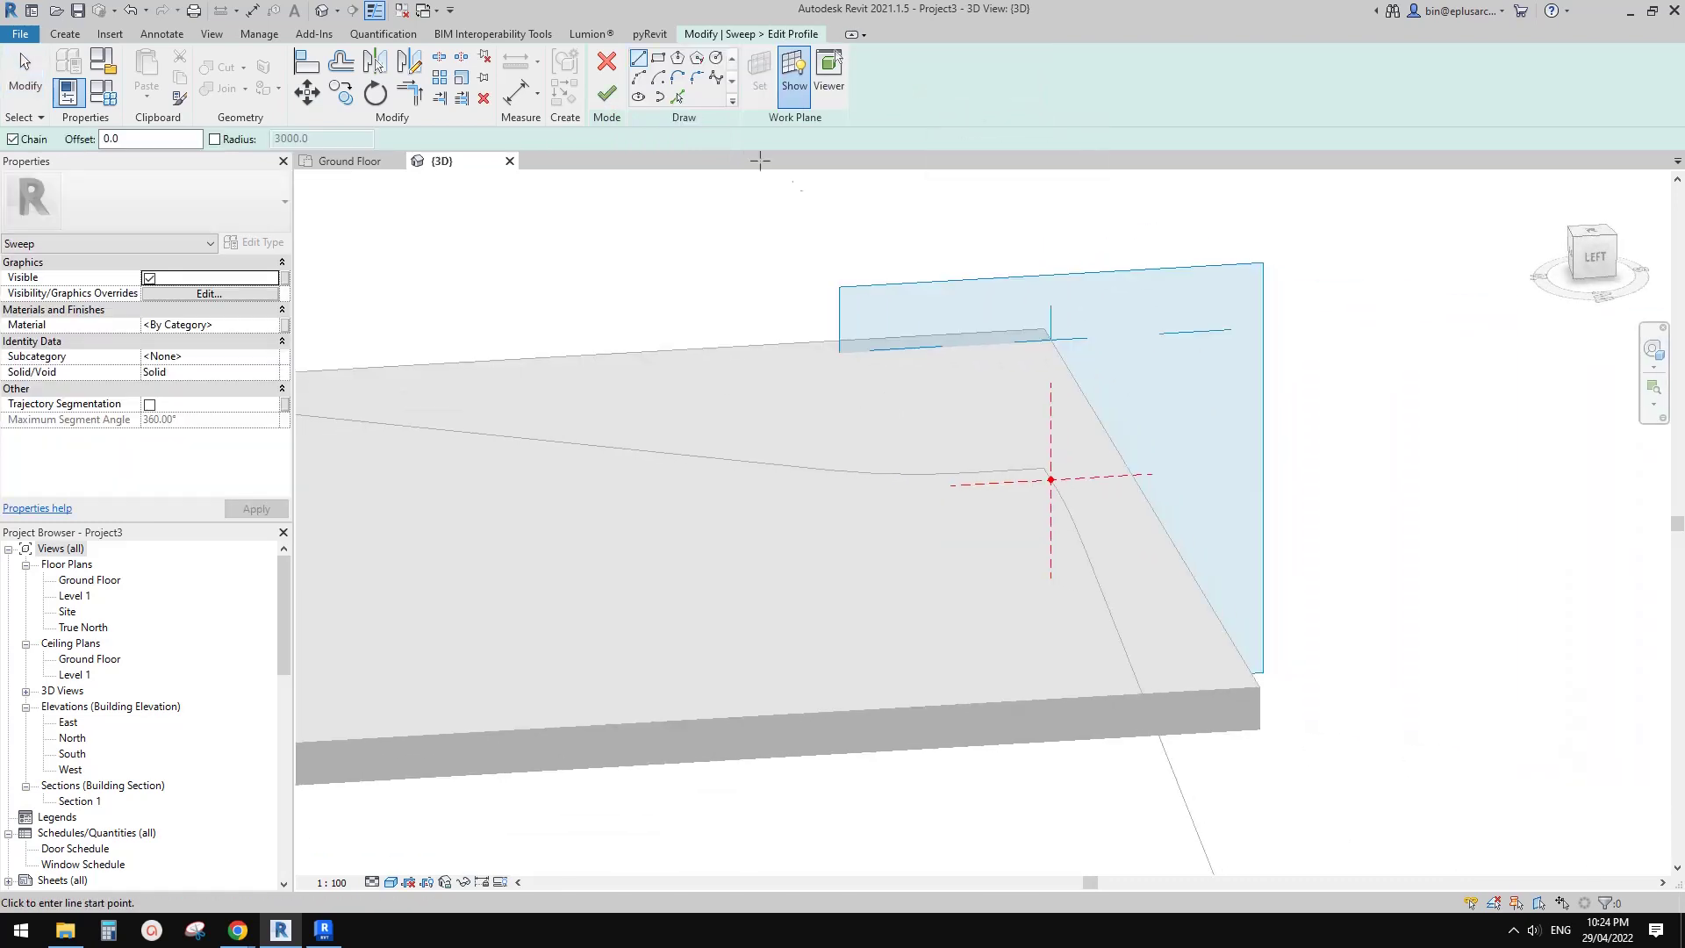
{"action": "left_click", "coordinate": [658, 59]}
{"action": "scroll", "coordinate": [1204, 508], "scroll_direction": "up", "scroll_amount": 2}
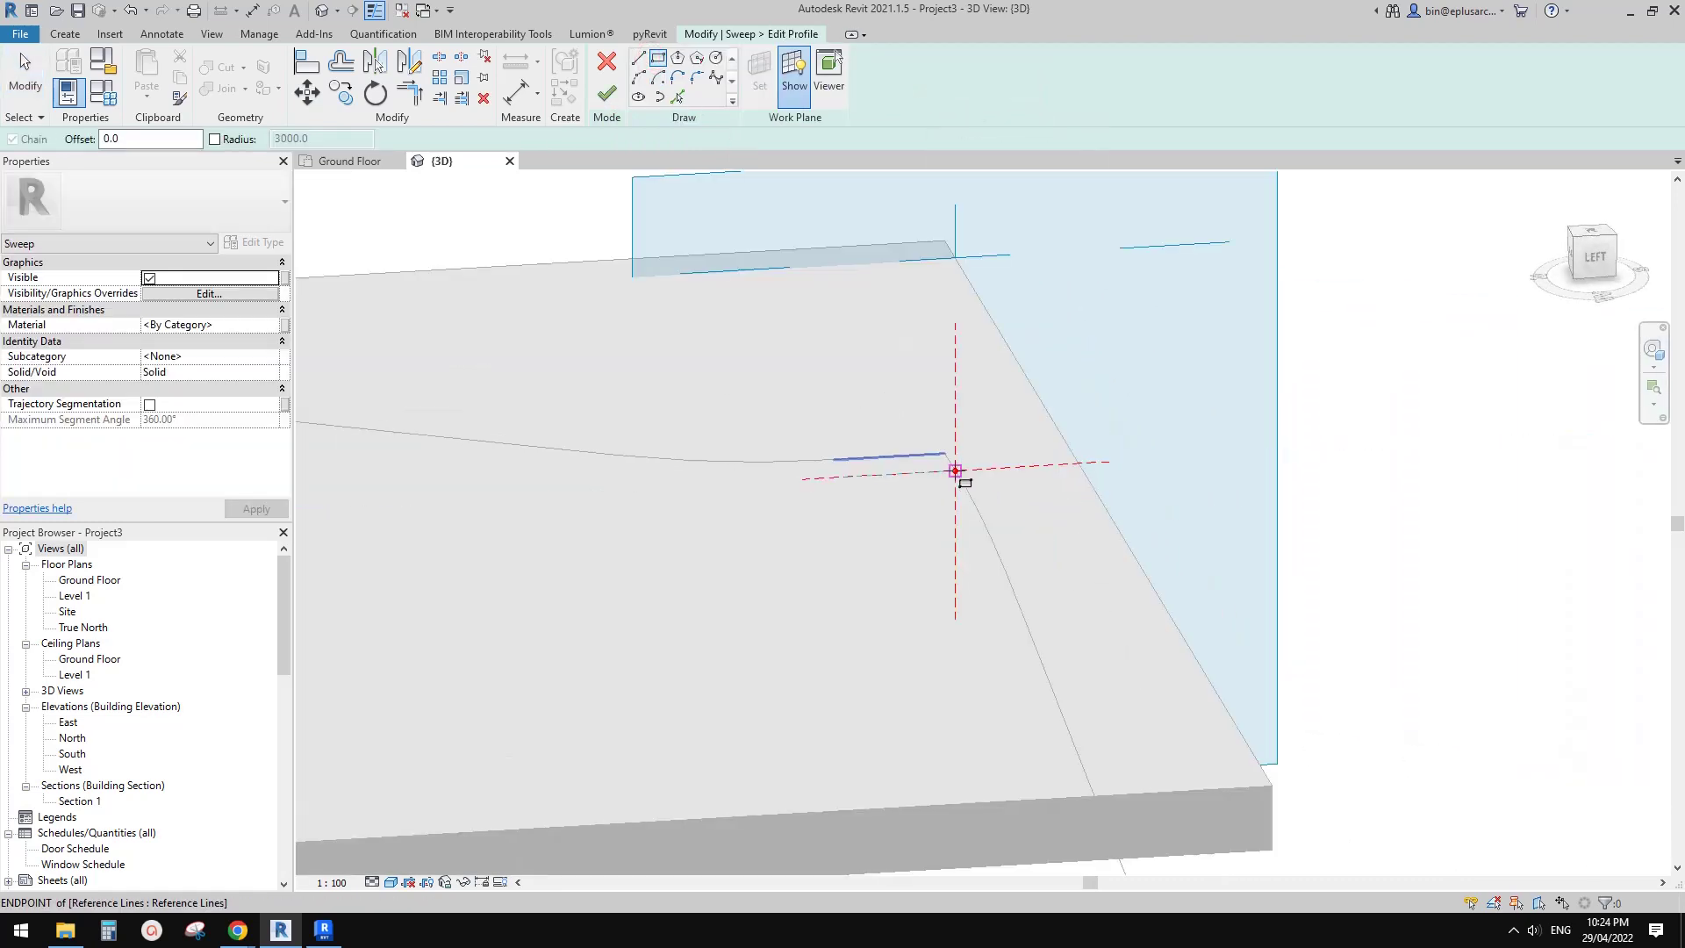
{"action": "left_click", "coordinate": [956, 471]}
{"action": "left_click", "coordinate": [1225, 490]}
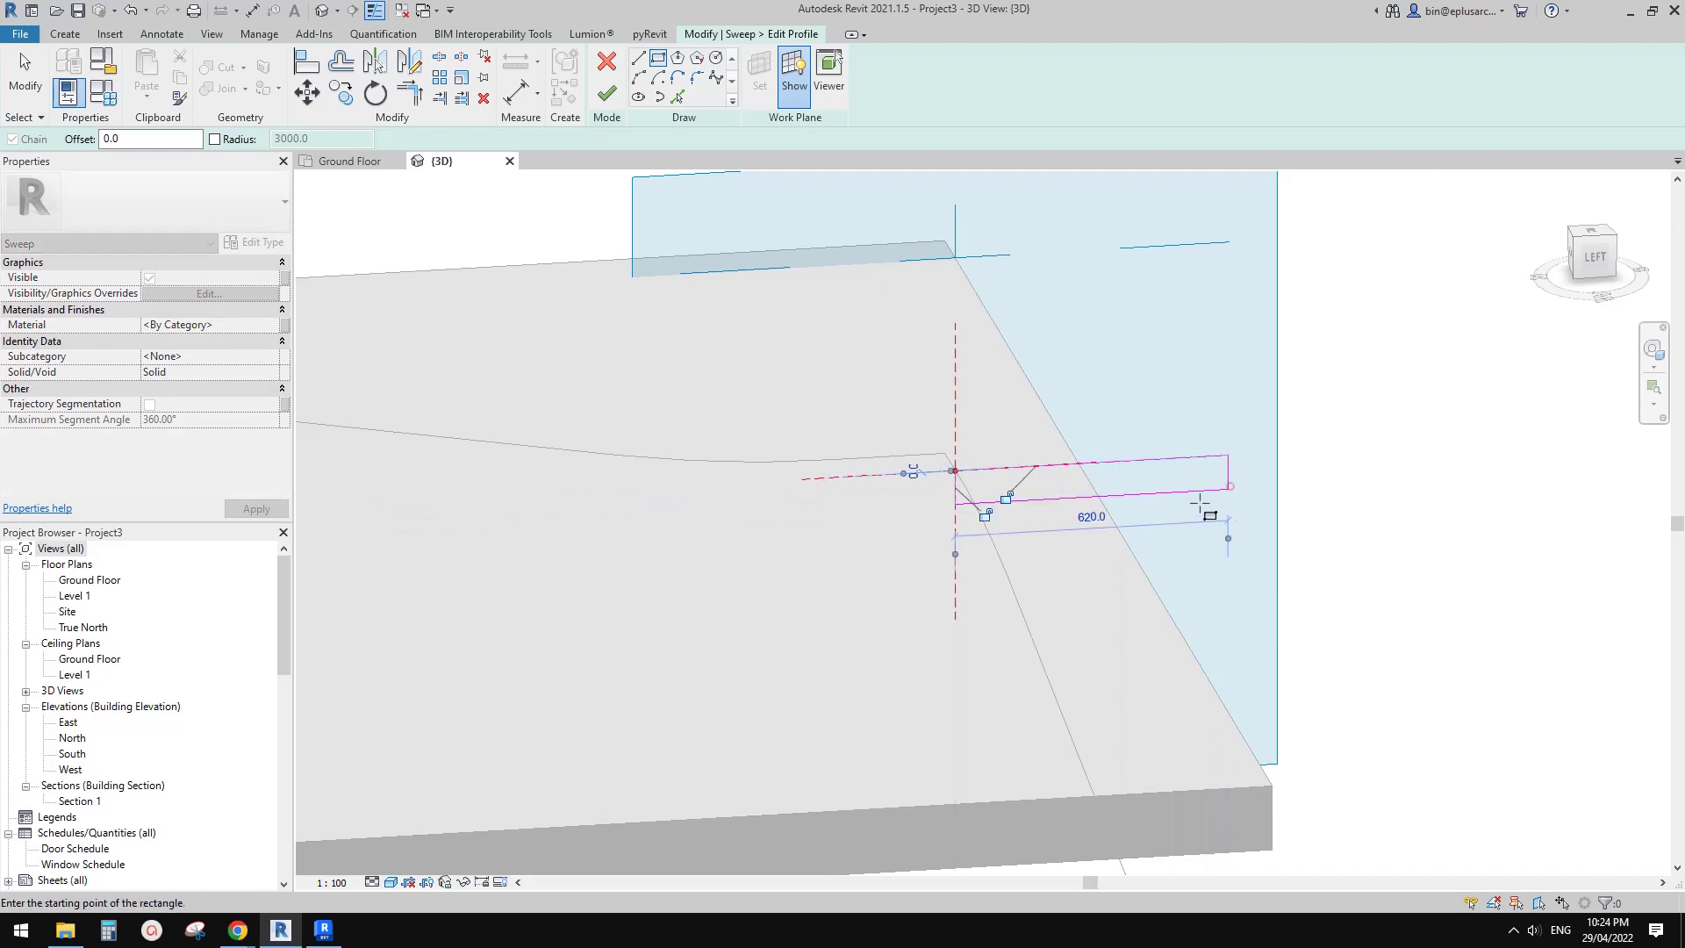
{"action": "scroll", "coordinate": [1239, 474], "scroll_direction": "up", "scroll_amount": 2}
{"action": "key", "text": "Escape"}
Set the profile rectangle to 1200 long and 100 thick.
{"action": "left_click", "coordinate": [1247, 474]}
{"action": "left_click", "coordinate": [1066, 530]}
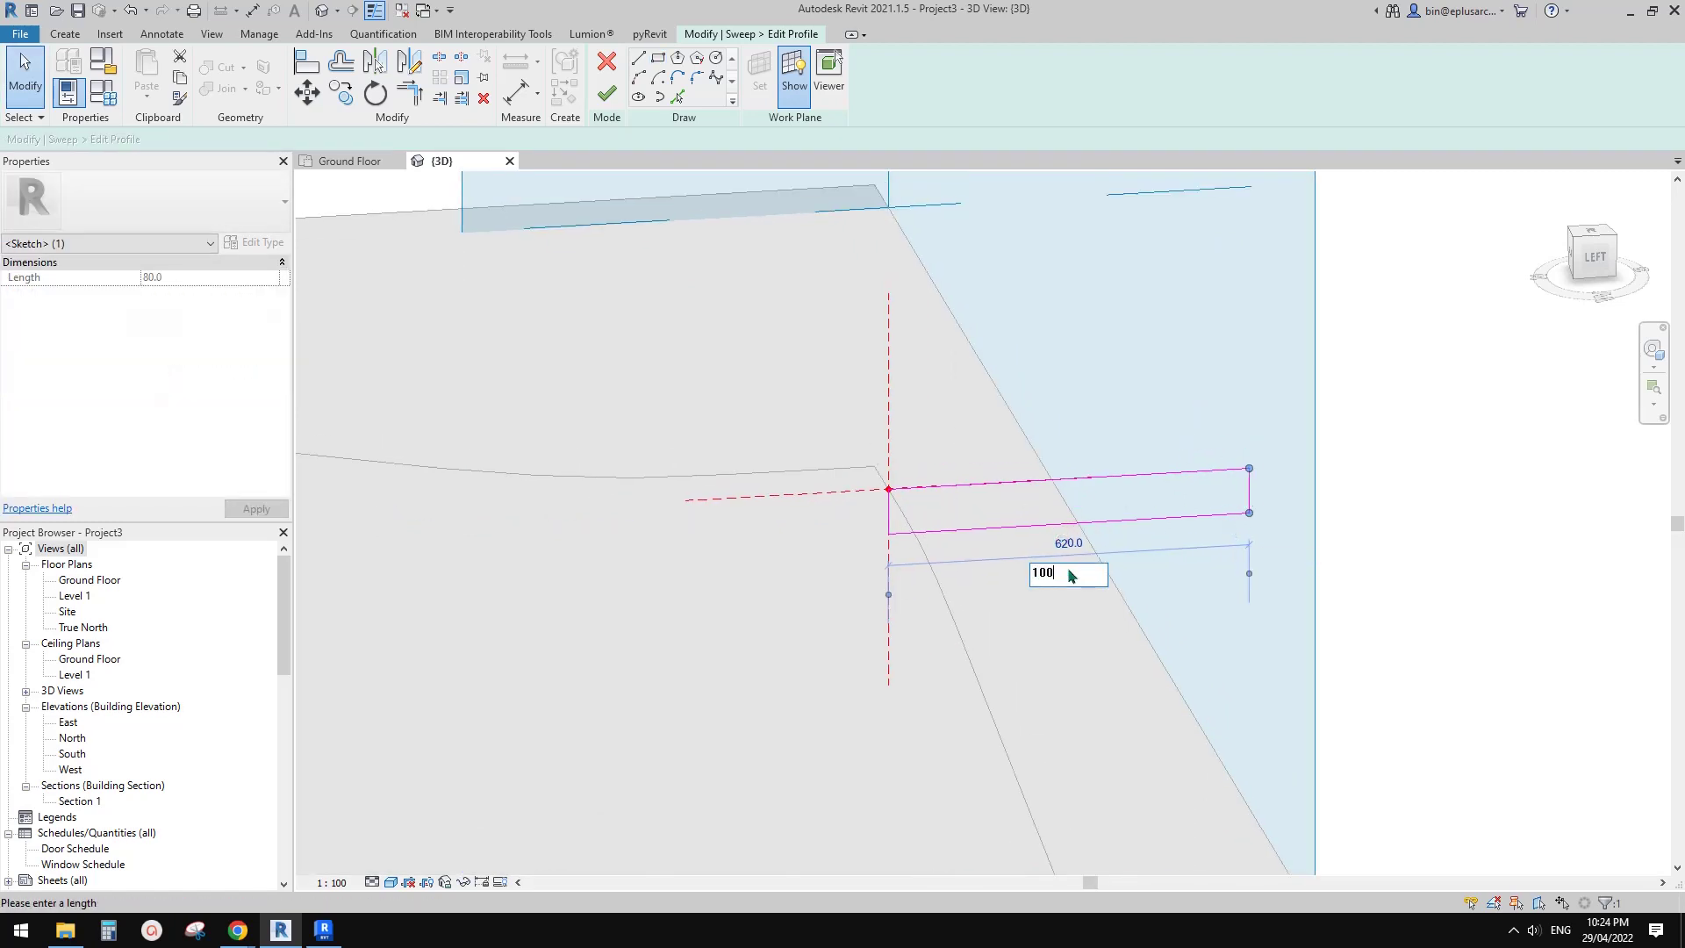
{"action": "type", "text": "12"}
{"action": "key", "text": "Return"}
{"action": "left_click", "coordinate": [1066, 398]}
{"action": "left_click", "coordinate": [1245, 512]}
{"action": "left_click", "coordinate": [1609, 472]}
{"action": "type", "text": "100"}
{"action": "key", "text": "Return"}
Finish the profile sketch and complete the sweep into a wavy ring.
{"action": "middle_click_drag", "start_coordinate": [1466, 354], "coordinate": [1249, 479], "text": "shift"}
{"action": "left_click", "coordinate": [607, 94]}
{"action": "left_click", "coordinate": [607, 97]}
{"action": "scroll", "coordinate": [1125, 370], "scroll_direction": "down", "scroll_amount": 3}
{"action": "middle_click_drag", "start_coordinate": [1132, 427], "coordinate": [1029, 465], "text": "shift"}
Hide the blue work plane display with Create > Show.
{"action": "left_click", "coordinate": [1246, 604]}
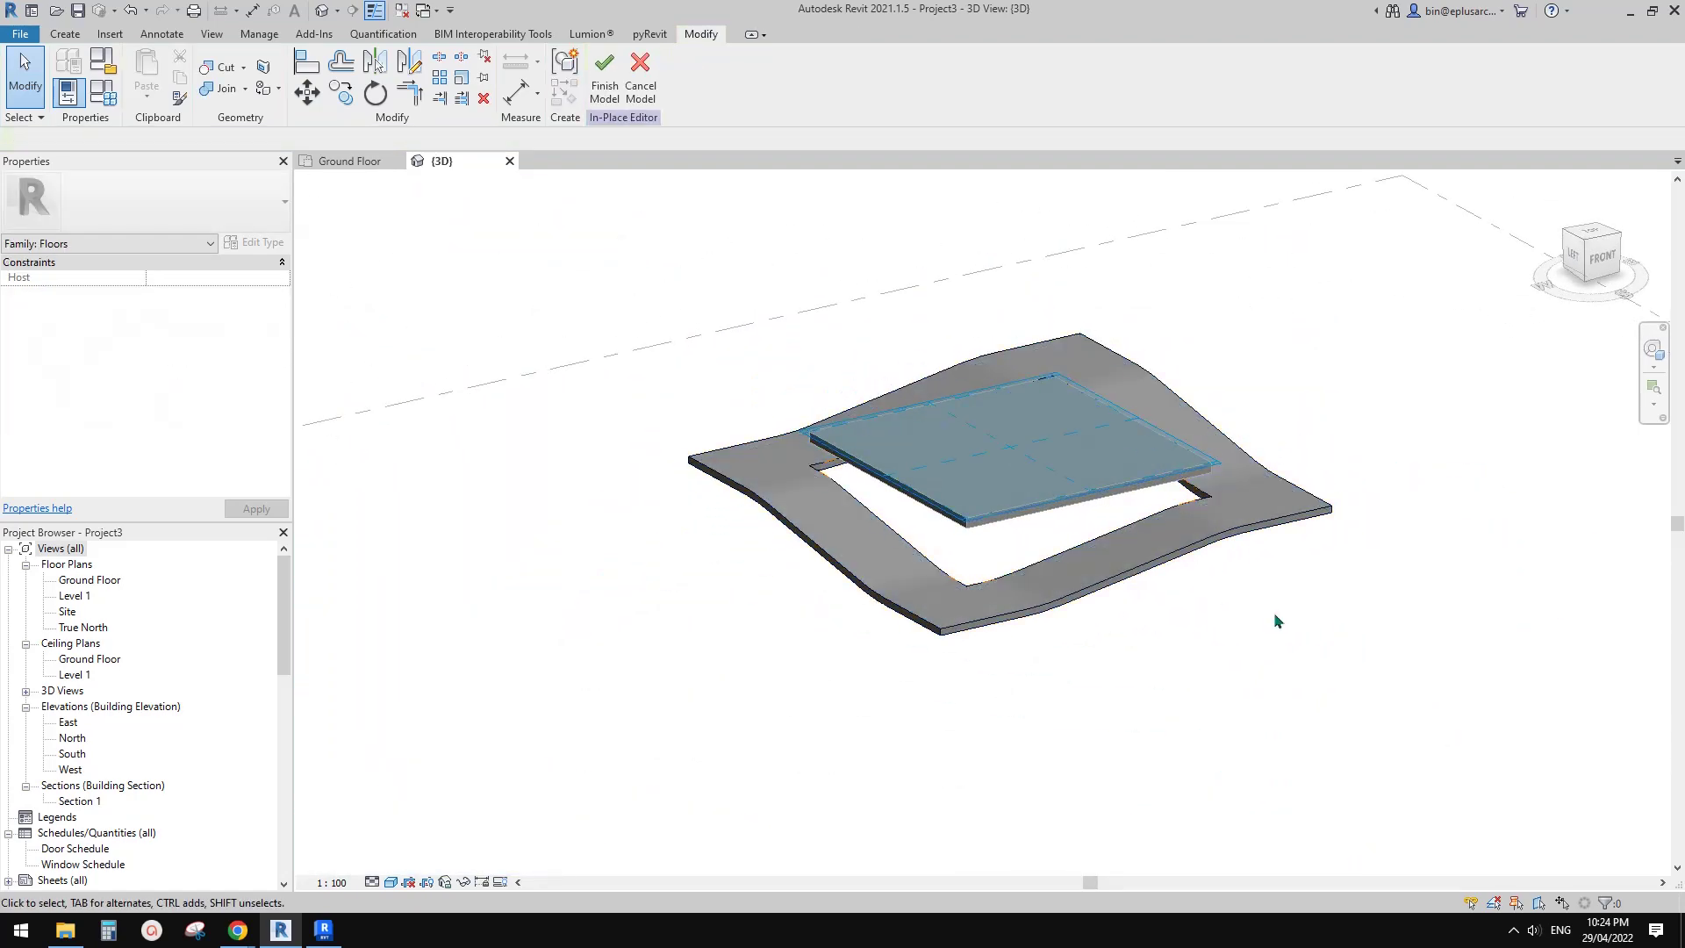
{"action": "middle_click_drag", "start_coordinate": [1355, 638], "coordinate": [1211, 474], "text": "shift"}
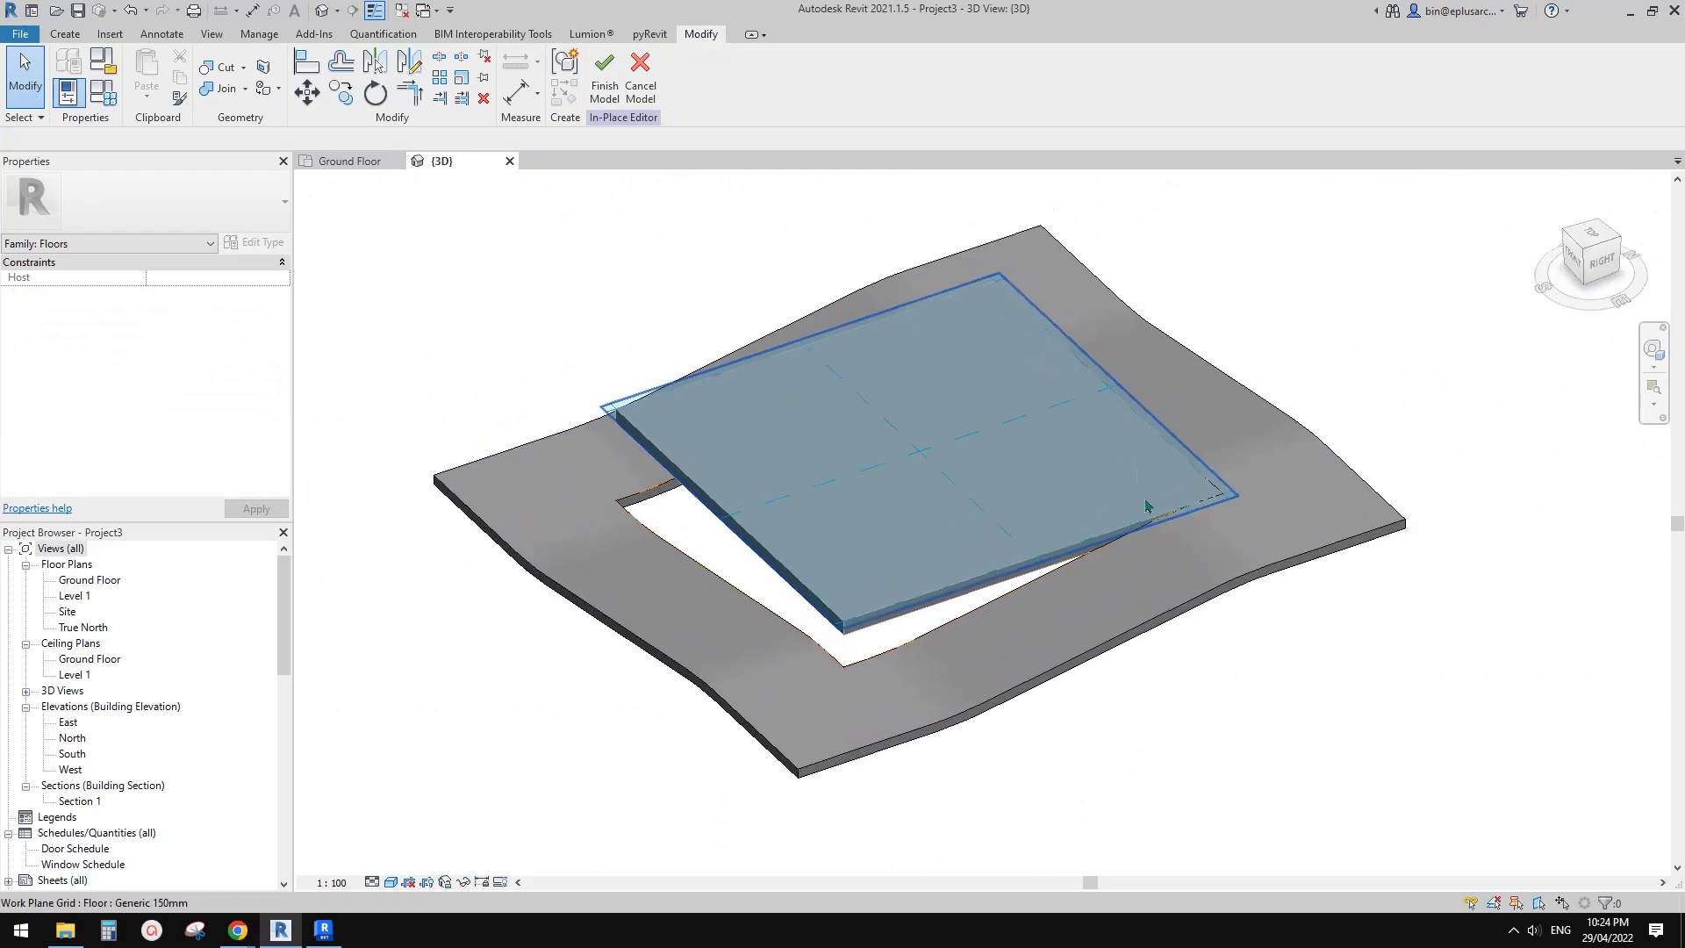
{"action": "left_click", "coordinate": [65, 35]}
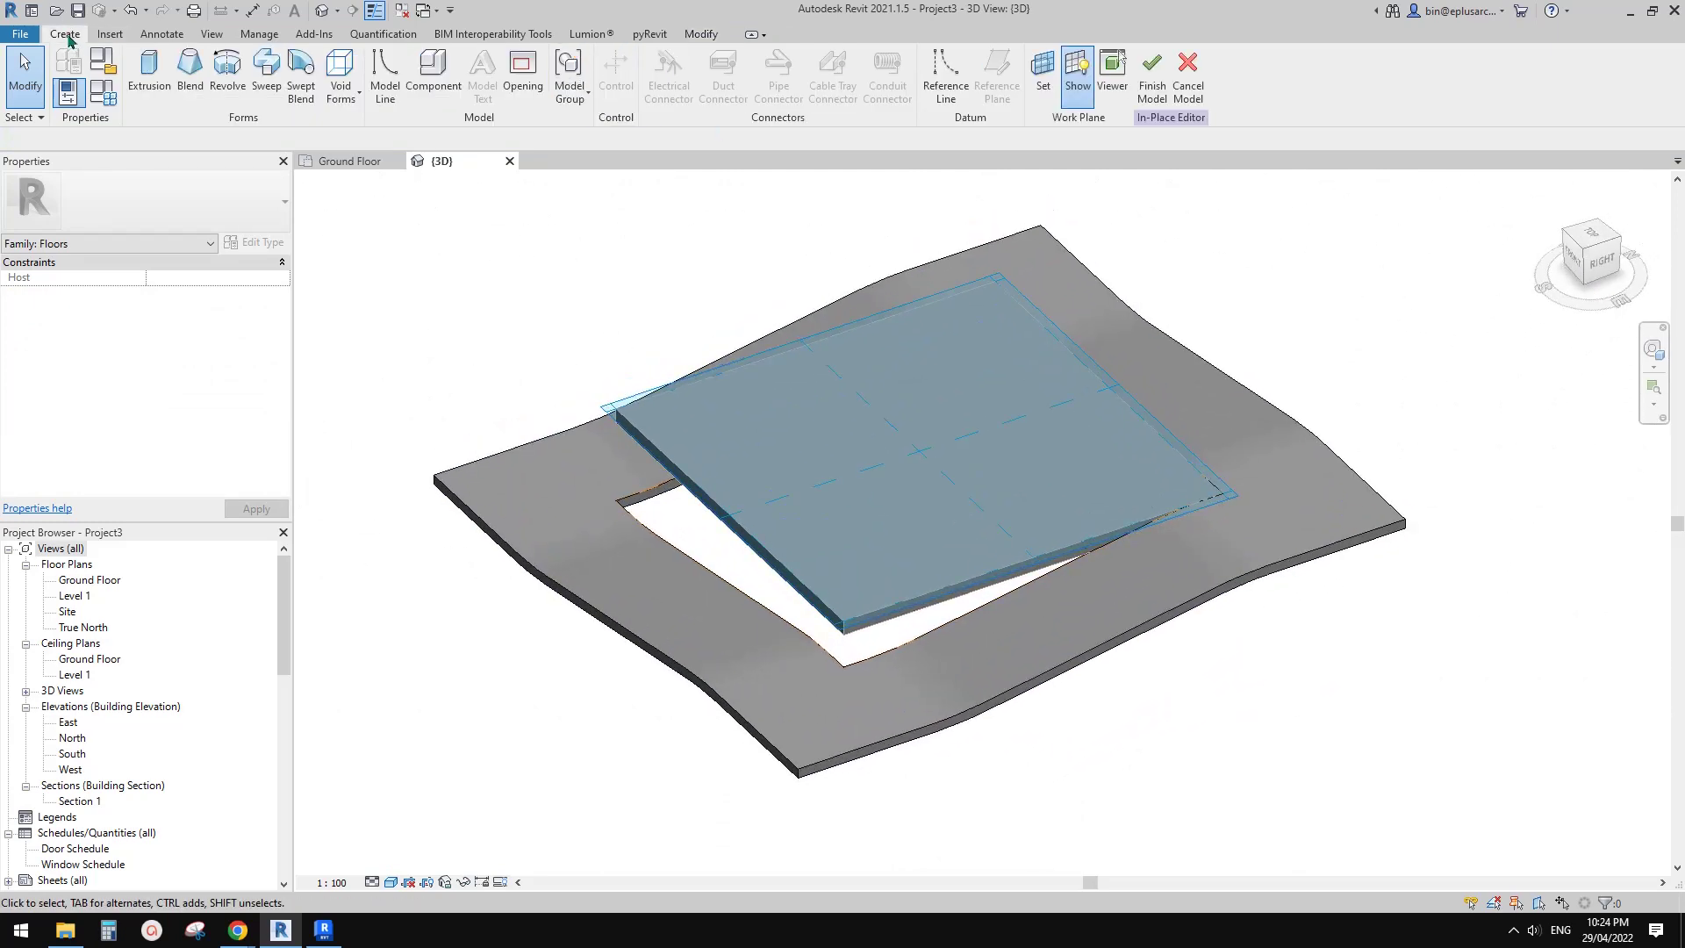
{"action": "left_click", "coordinate": [1075, 88]}
{"action": "scroll", "coordinate": [1224, 486], "scroll_direction": "up", "scroll_amount": 1}
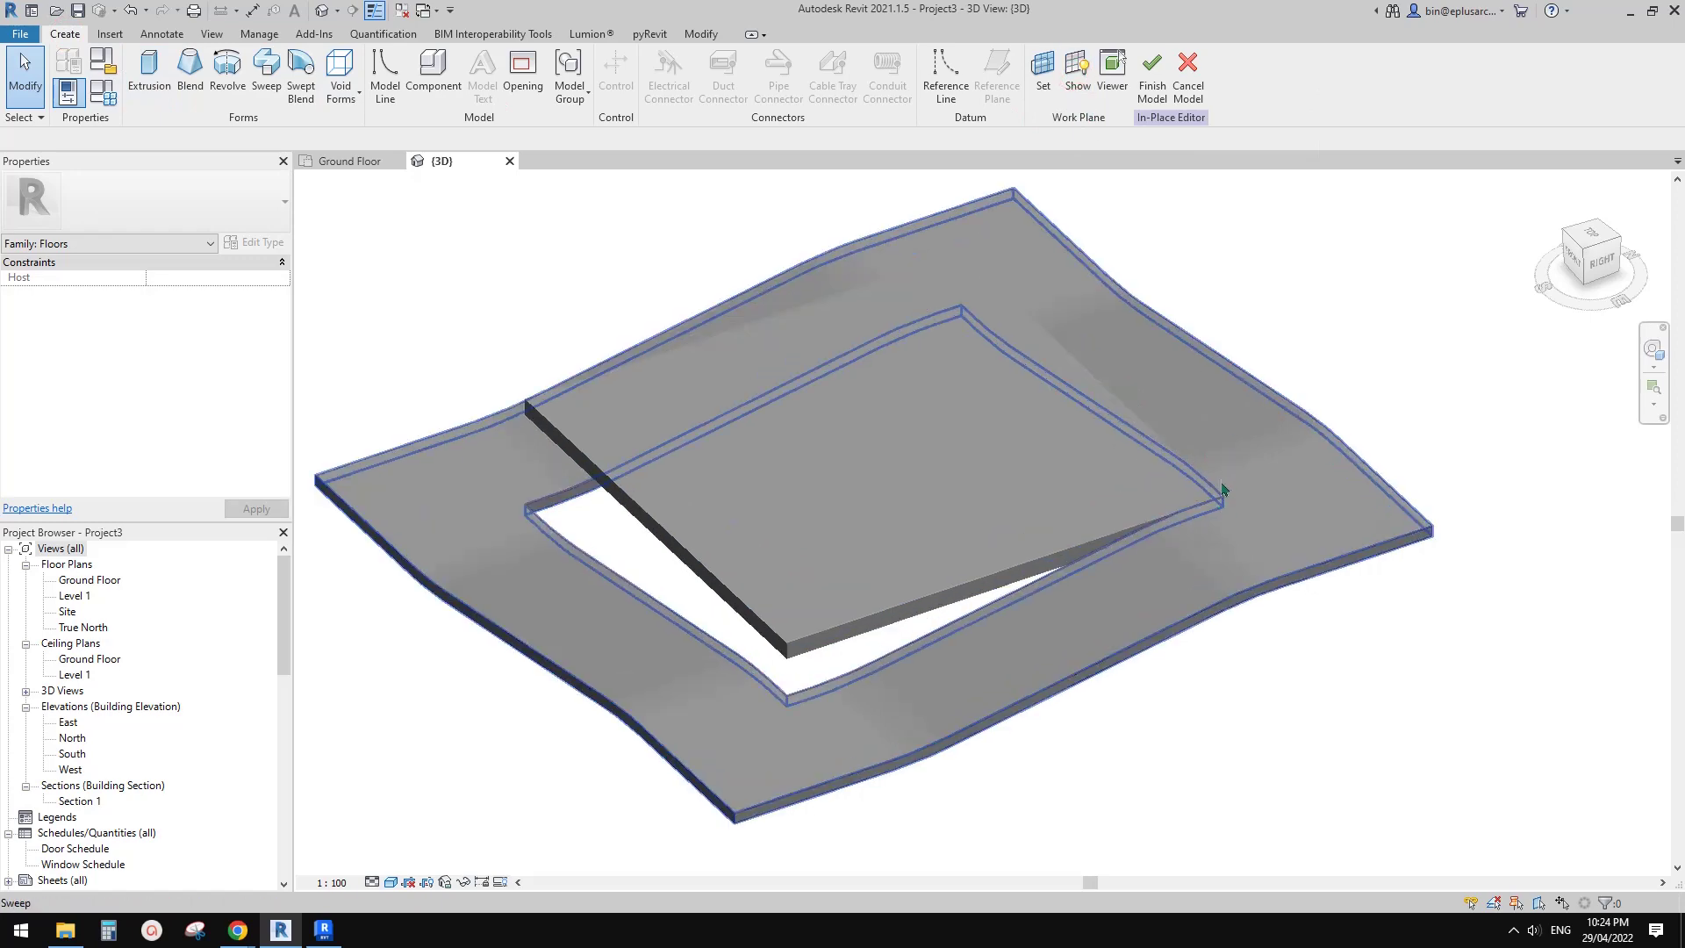
{"action": "scroll", "coordinate": [1220, 479], "scroll_direction": "up", "scroll_amount": 2}
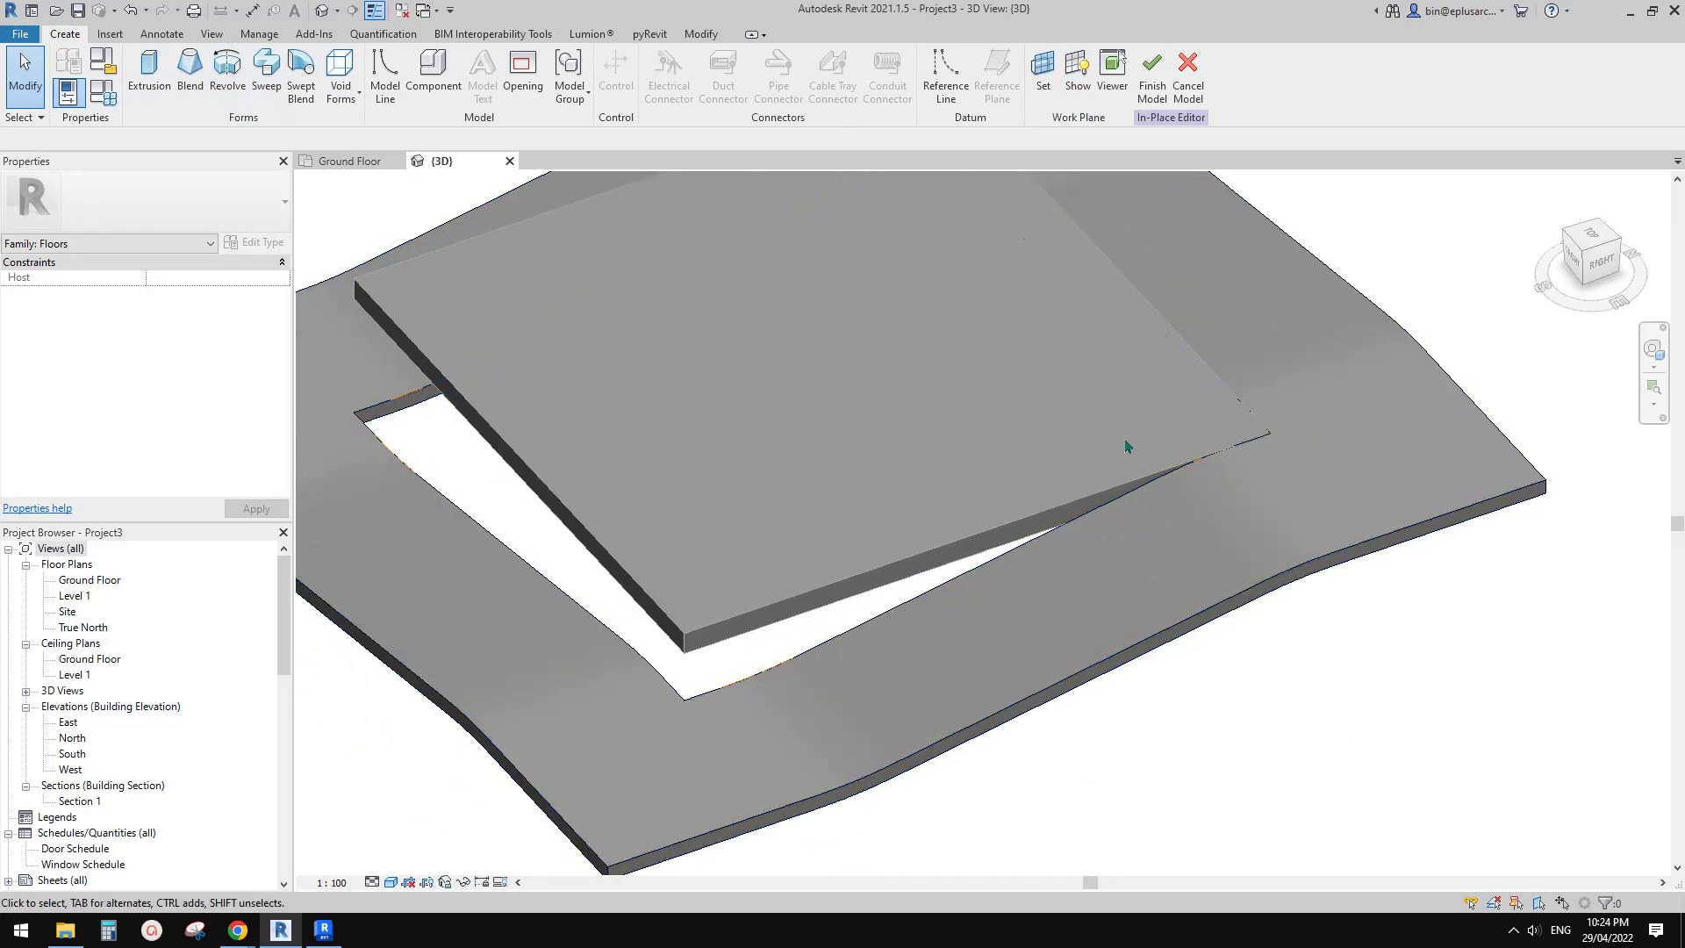
Finish the in-place floor model and close the editor.
{"action": "left_click", "coordinate": [700, 33]}
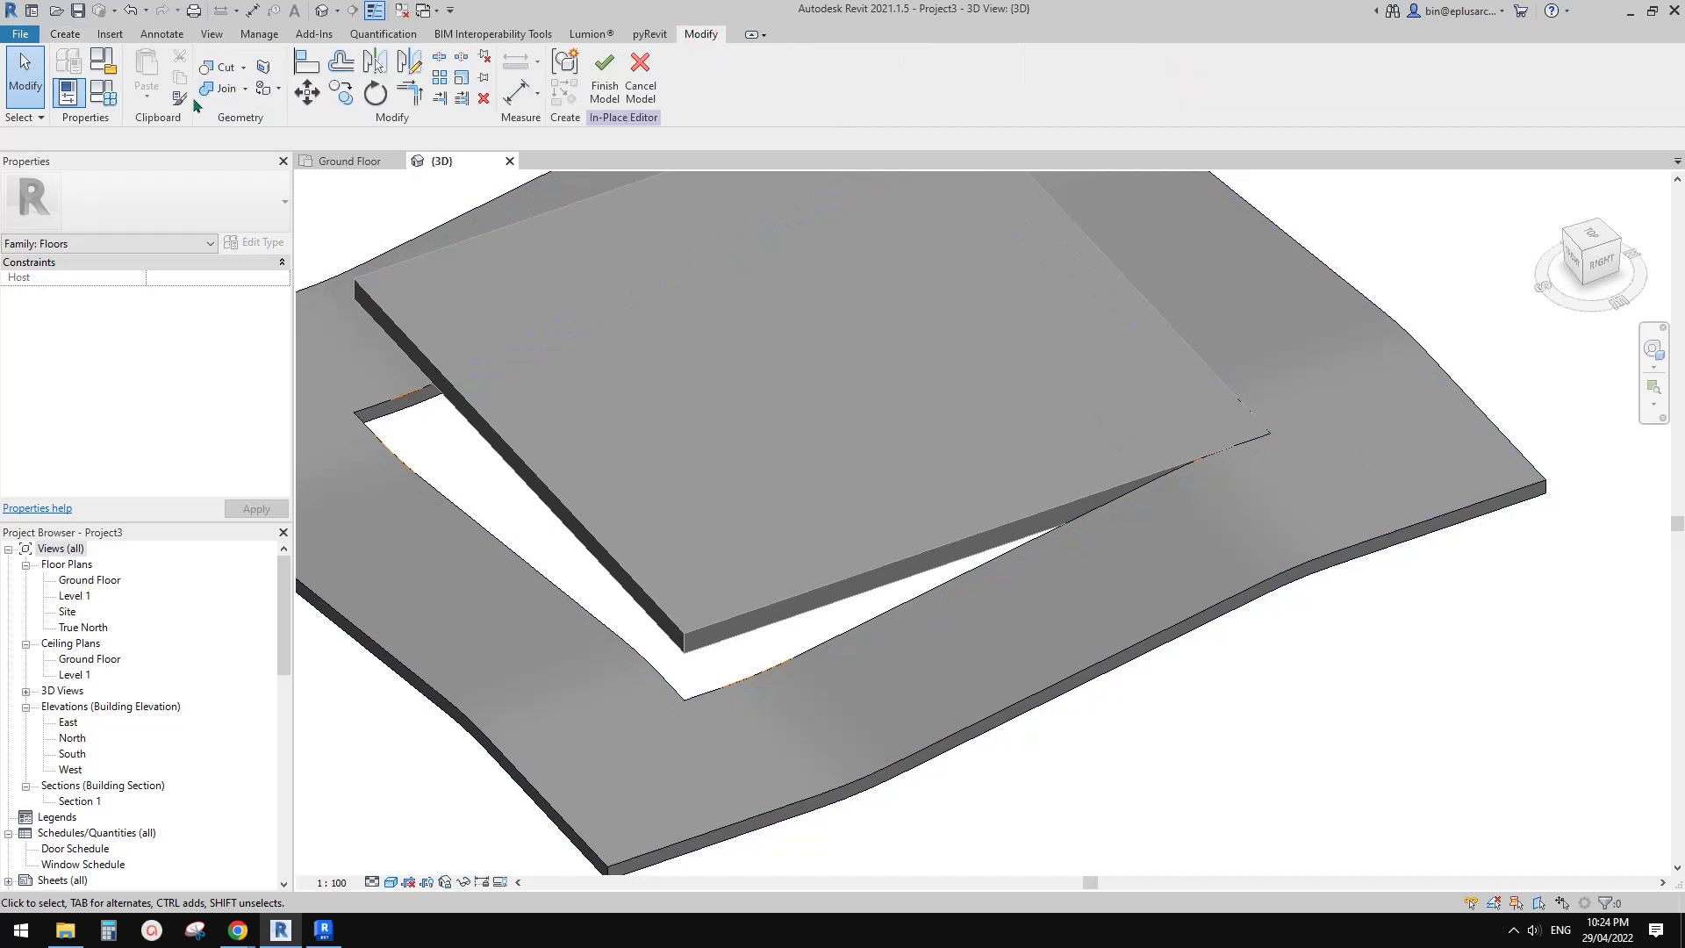
{"action": "key", "text": "Escape"}
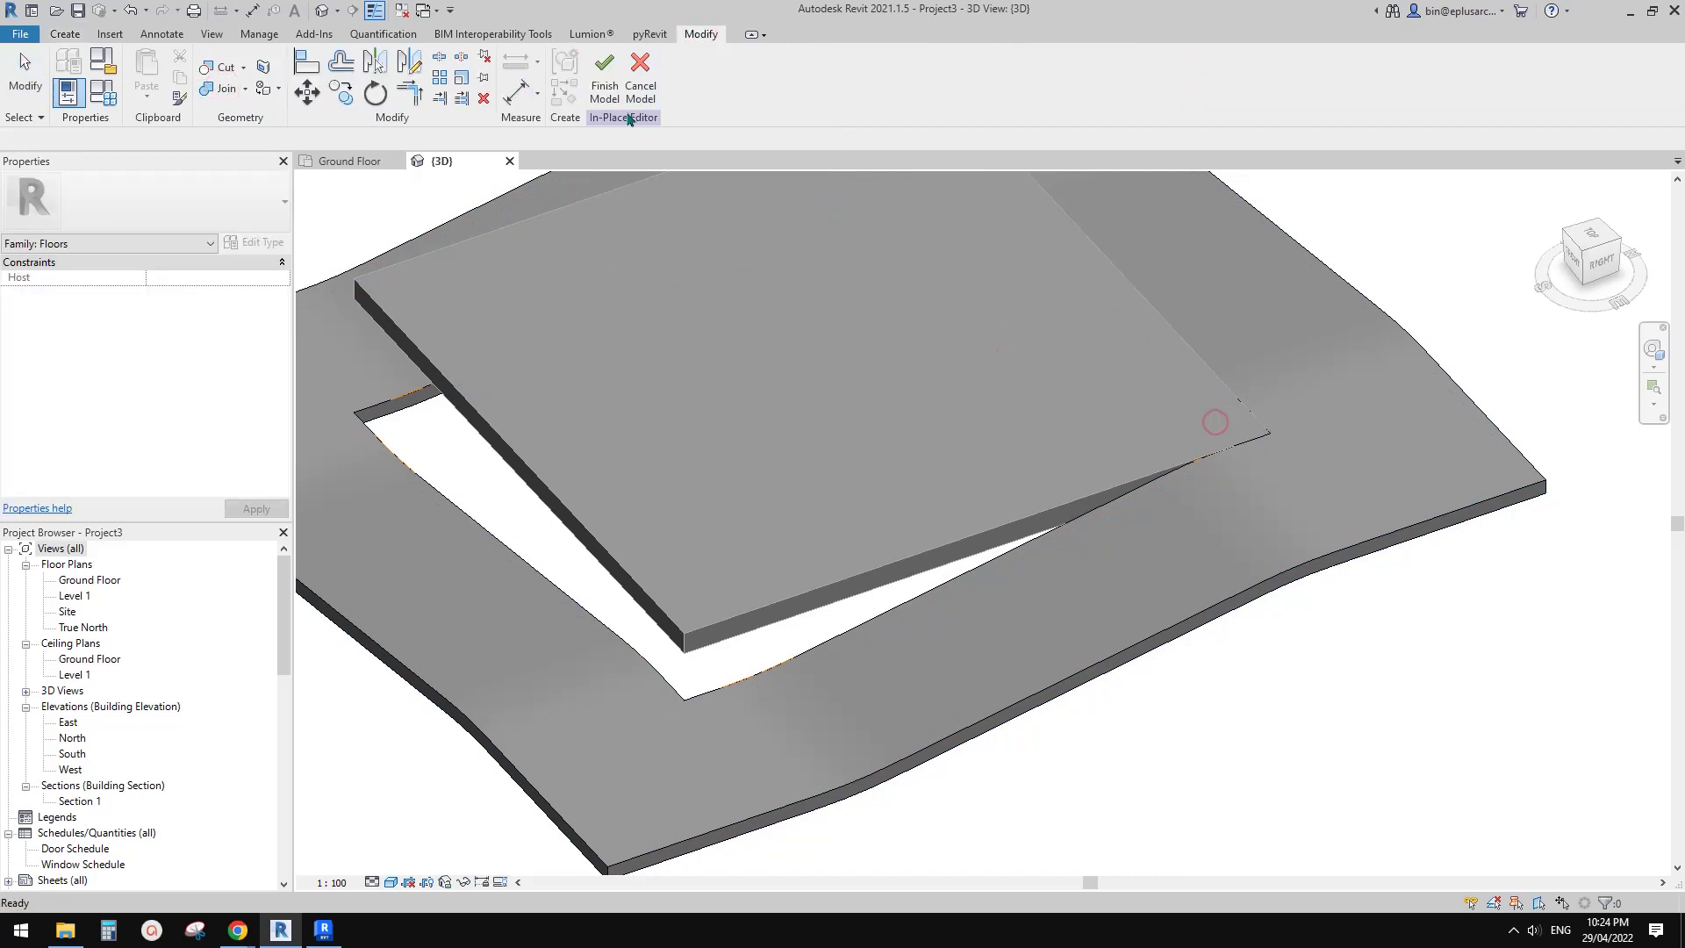
{"action": "left_click", "coordinate": [604, 69]}
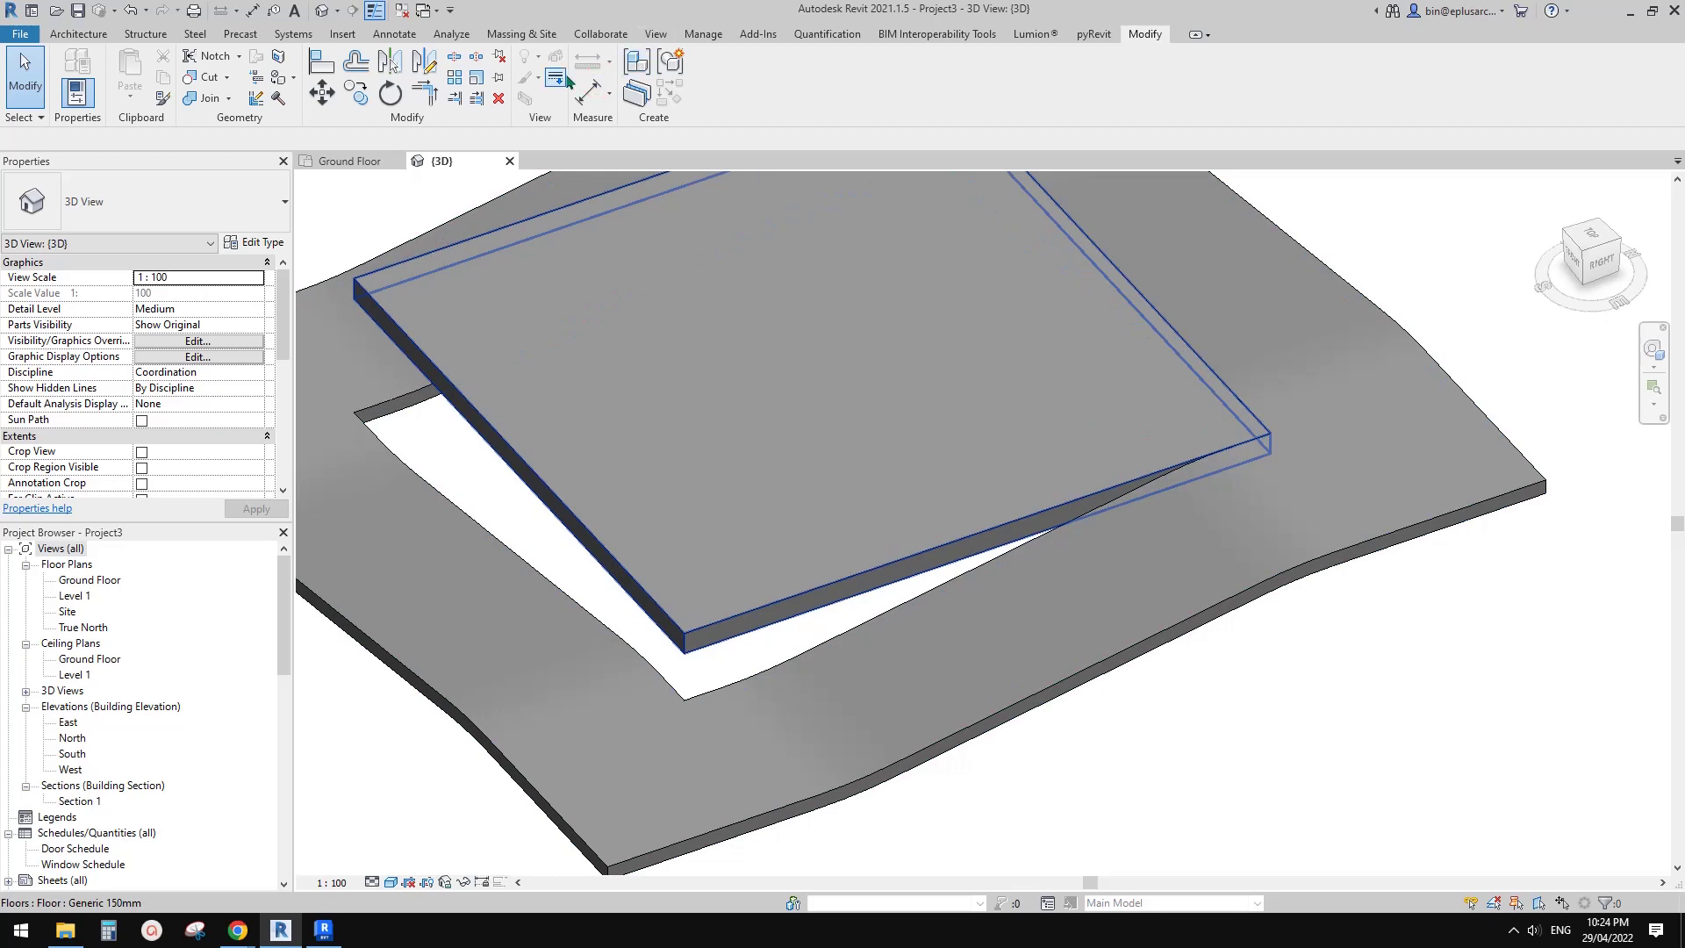
{"action": "left_click", "coordinate": [254, 98]}
{"action": "left_click", "coordinate": [1097, 388]}
{"action": "left_click", "coordinate": [1346, 414]}
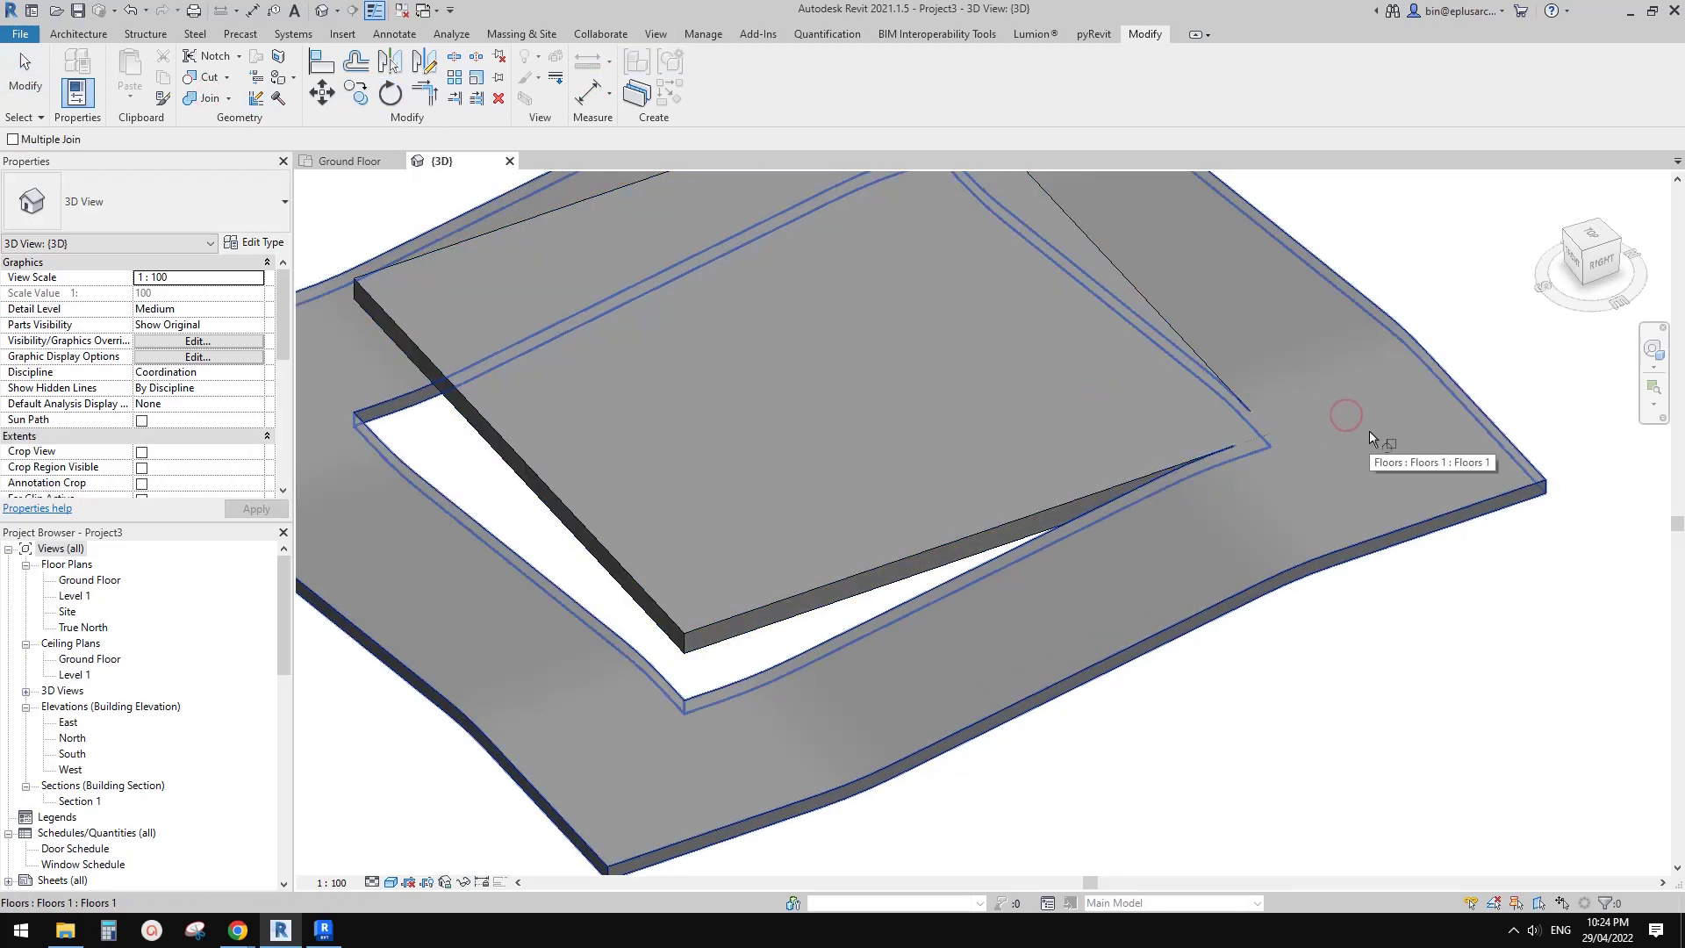
{"action": "scroll", "coordinate": [1280, 463], "scroll_direction": "up", "scroll_amount": 5}
{"action": "scroll", "coordinate": [1273, 461], "scroll_direction": "down", "scroll_amount": 4}
{"action": "key", "text": "Escape"}
{"action": "scroll", "coordinate": [1235, 447], "scroll_direction": "up", "scroll_amount": 4}
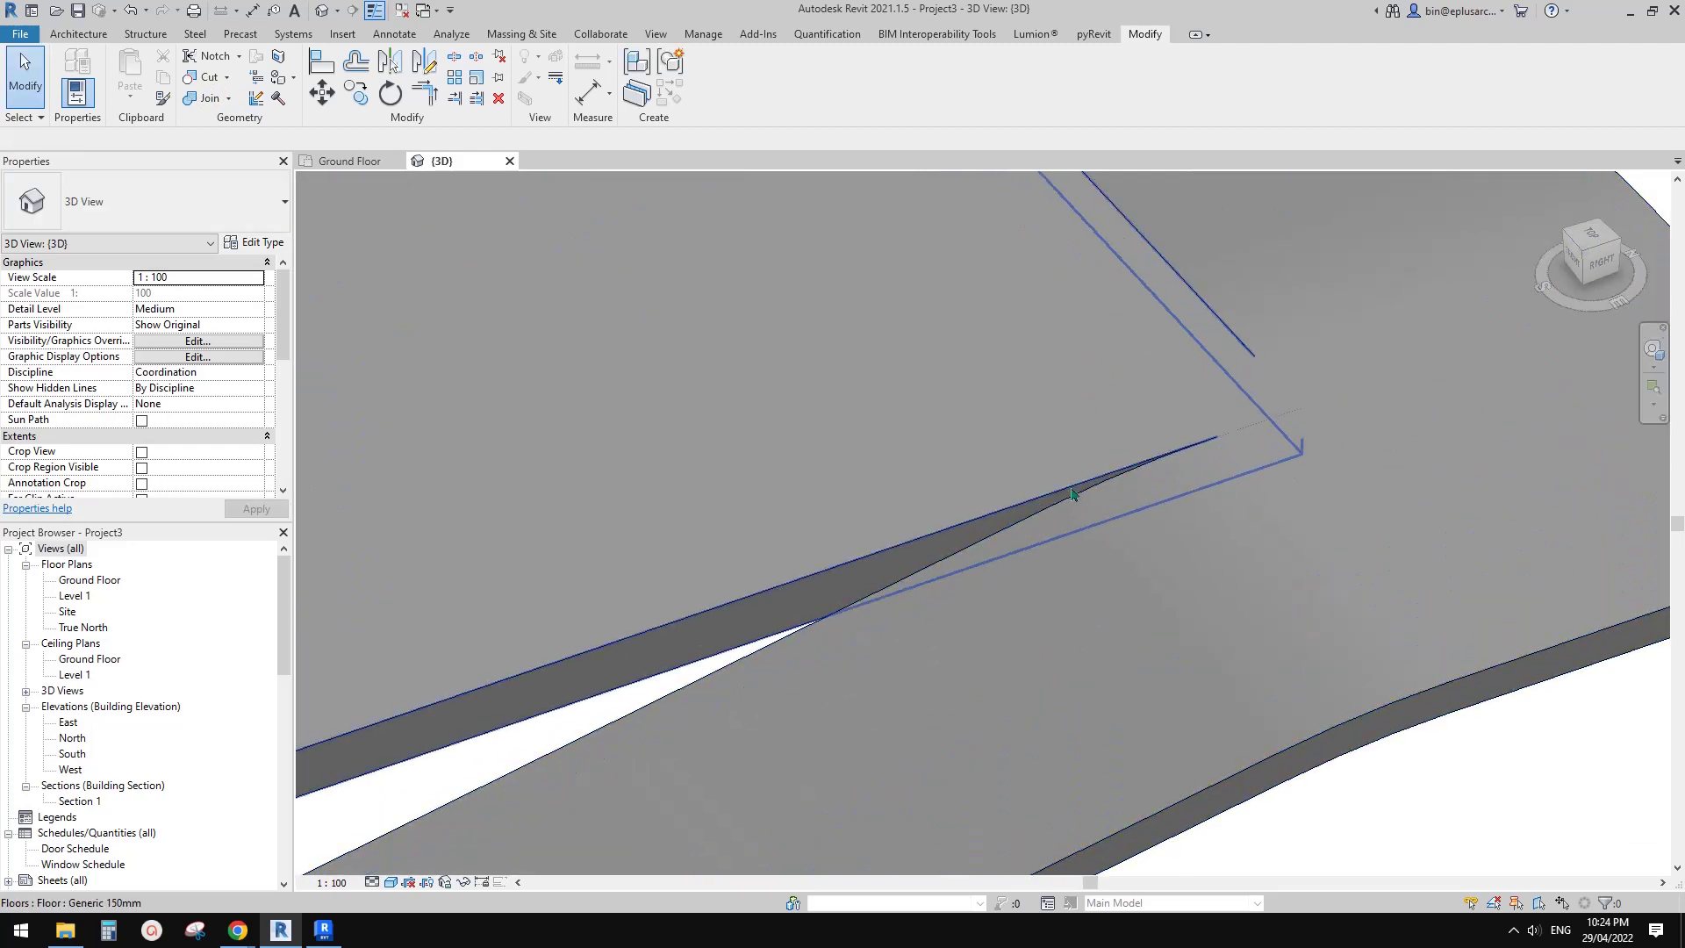
{"action": "scroll", "coordinate": [1046, 507], "scroll_direction": "down", "scroll_amount": 2}
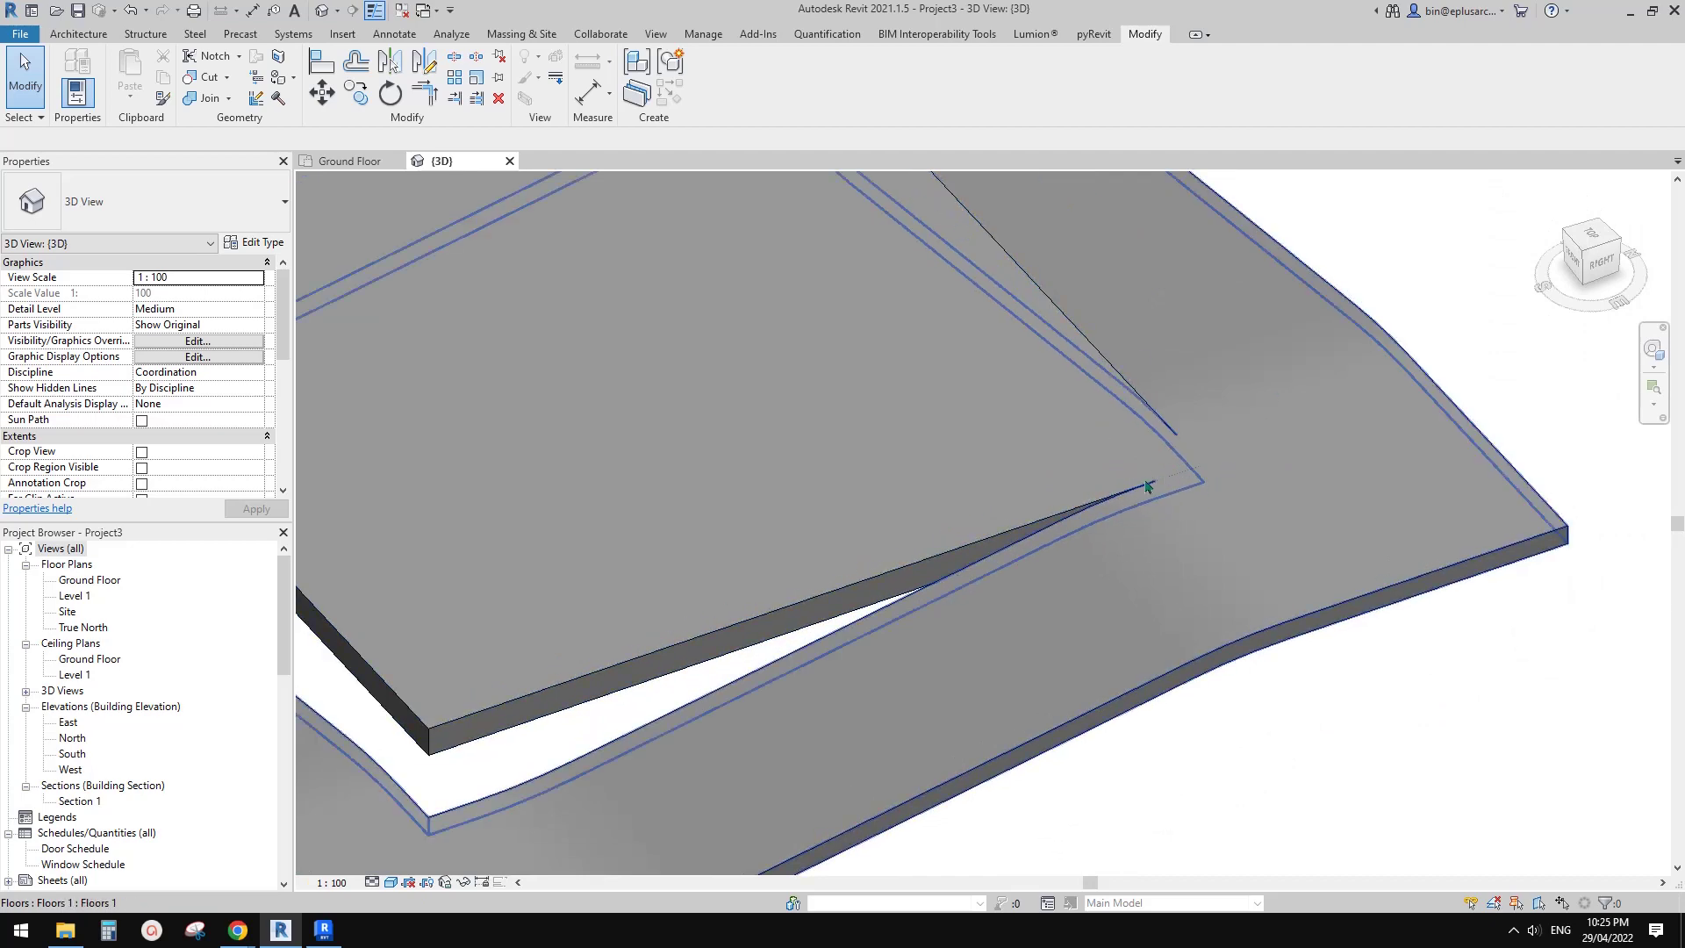
{"action": "scroll", "coordinate": [1139, 503], "scroll_direction": "up", "scroll_amount": 2}
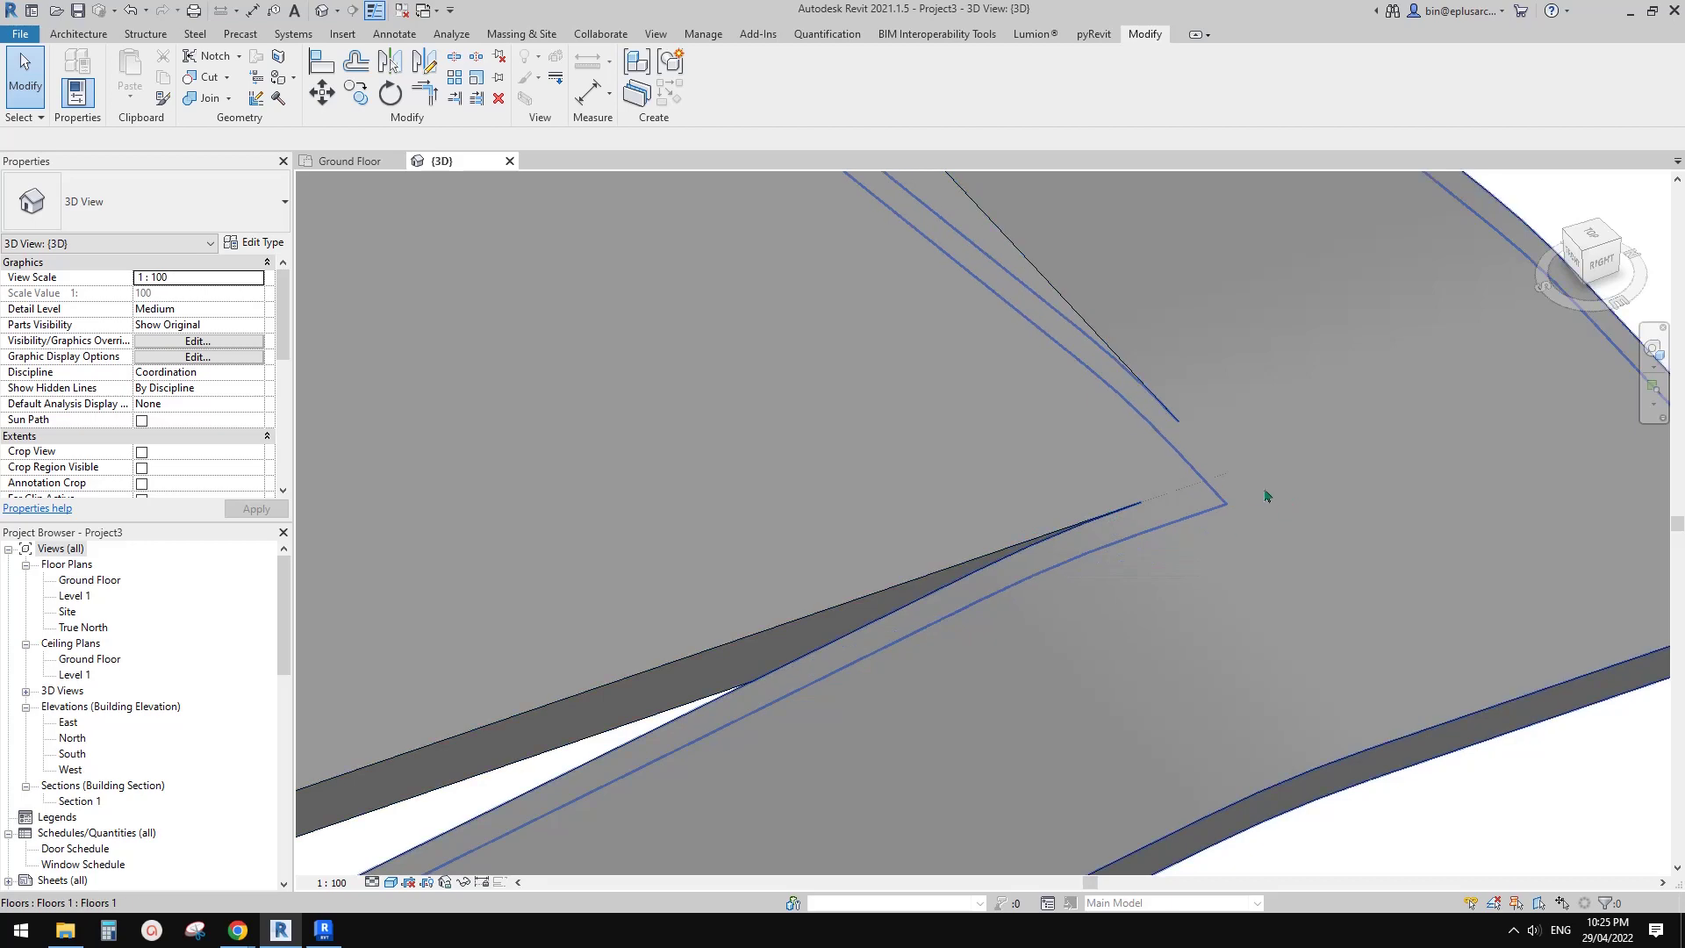
{"action": "scroll", "coordinate": [1216, 614], "scroll_direction": "down", "scroll_amount": 5}
{"action": "middle_click_drag", "start_coordinate": [1216, 613], "coordinate": [1209, 444], "text": "shift"}
{"action": "left_click", "coordinate": [1181, 485]}
{"action": "middle_click_drag", "start_coordinate": [1192, 523], "coordinate": [1229, 601], "text": "shift"}
{"action": "scroll", "coordinate": [1175, 528], "scroll_direction": "up", "scroll_amount": 2}
{"action": "middle_click_drag", "start_coordinate": [1193, 506], "coordinate": [1062, 637], "text": "shift"}
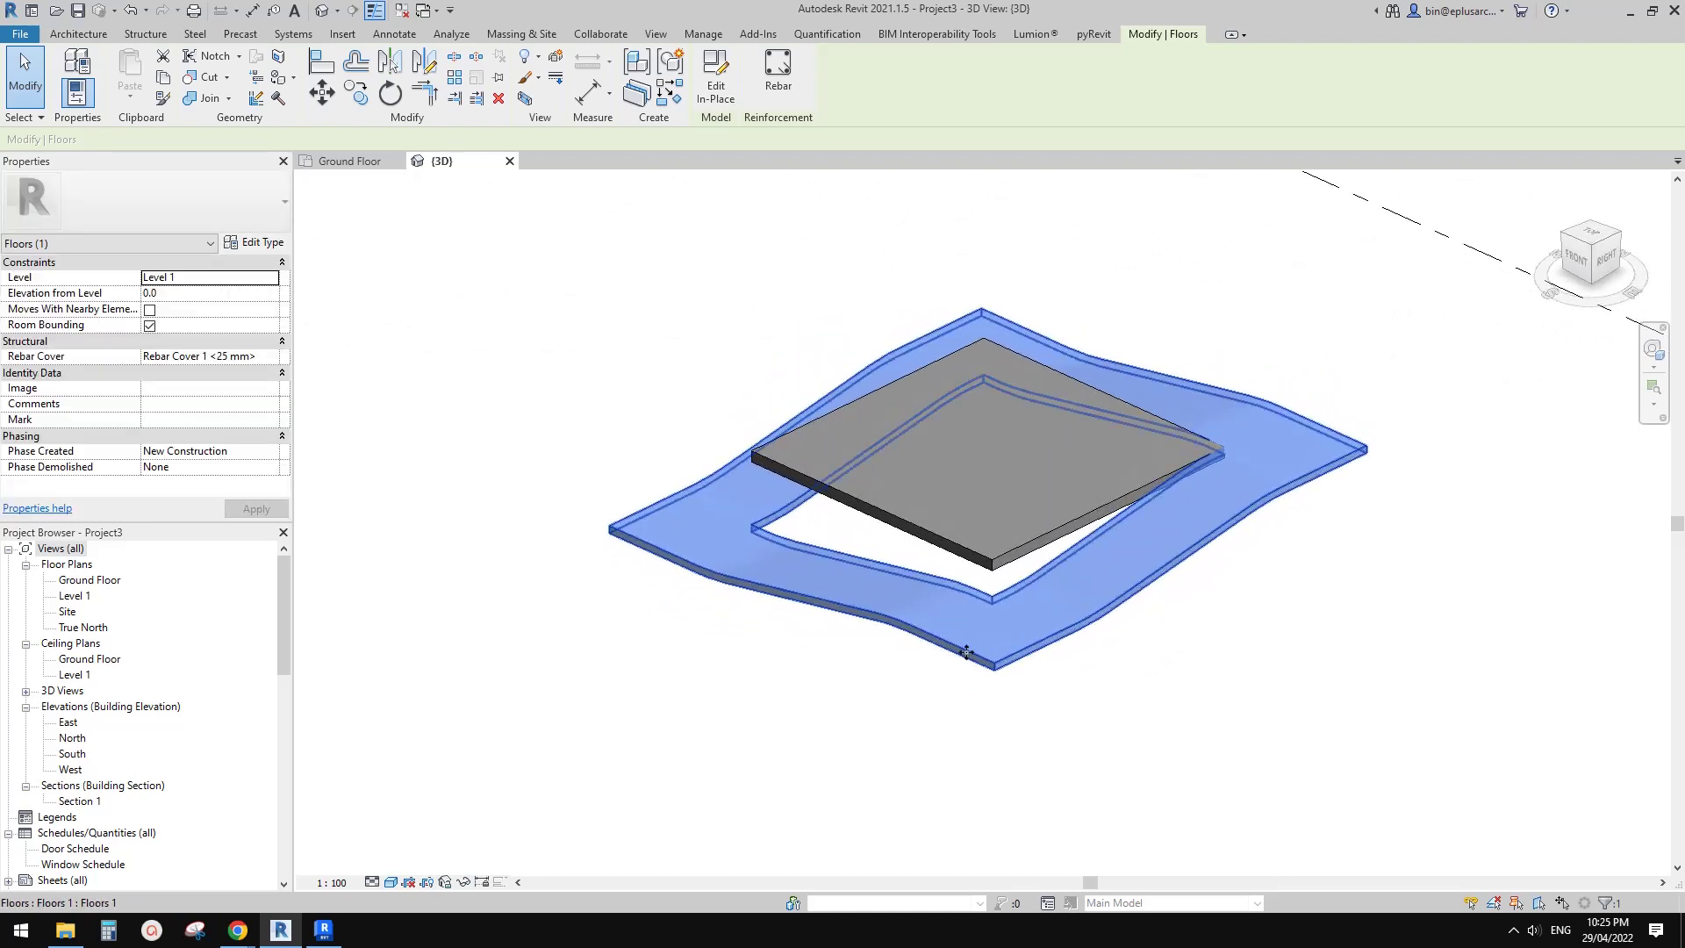
Turn the work plane display back on from the Architecture tab.
{"action": "middle_click_drag", "start_coordinate": [930, 672], "coordinate": [1019, 642], "text": "shift"}
{"action": "scroll", "coordinate": [1057, 568], "scroll_direction": "up", "scroll_amount": 2}
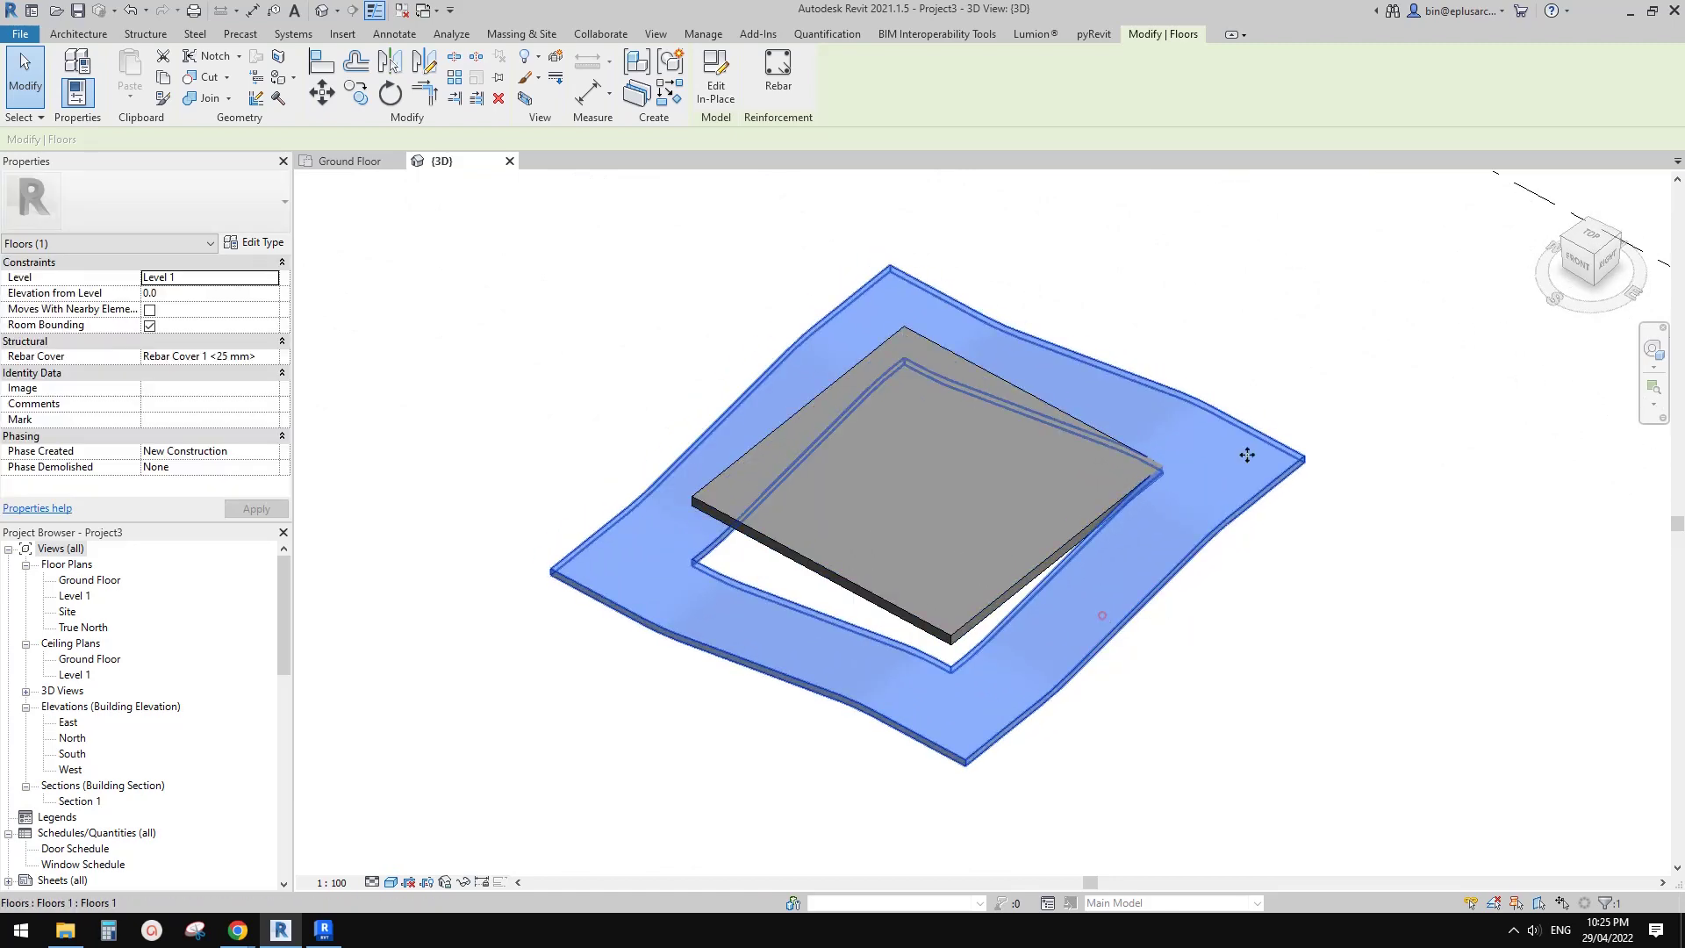
{"action": "middle_click_drag", "start_coordinate": [825, 325], "coordinate": [868, 323]}
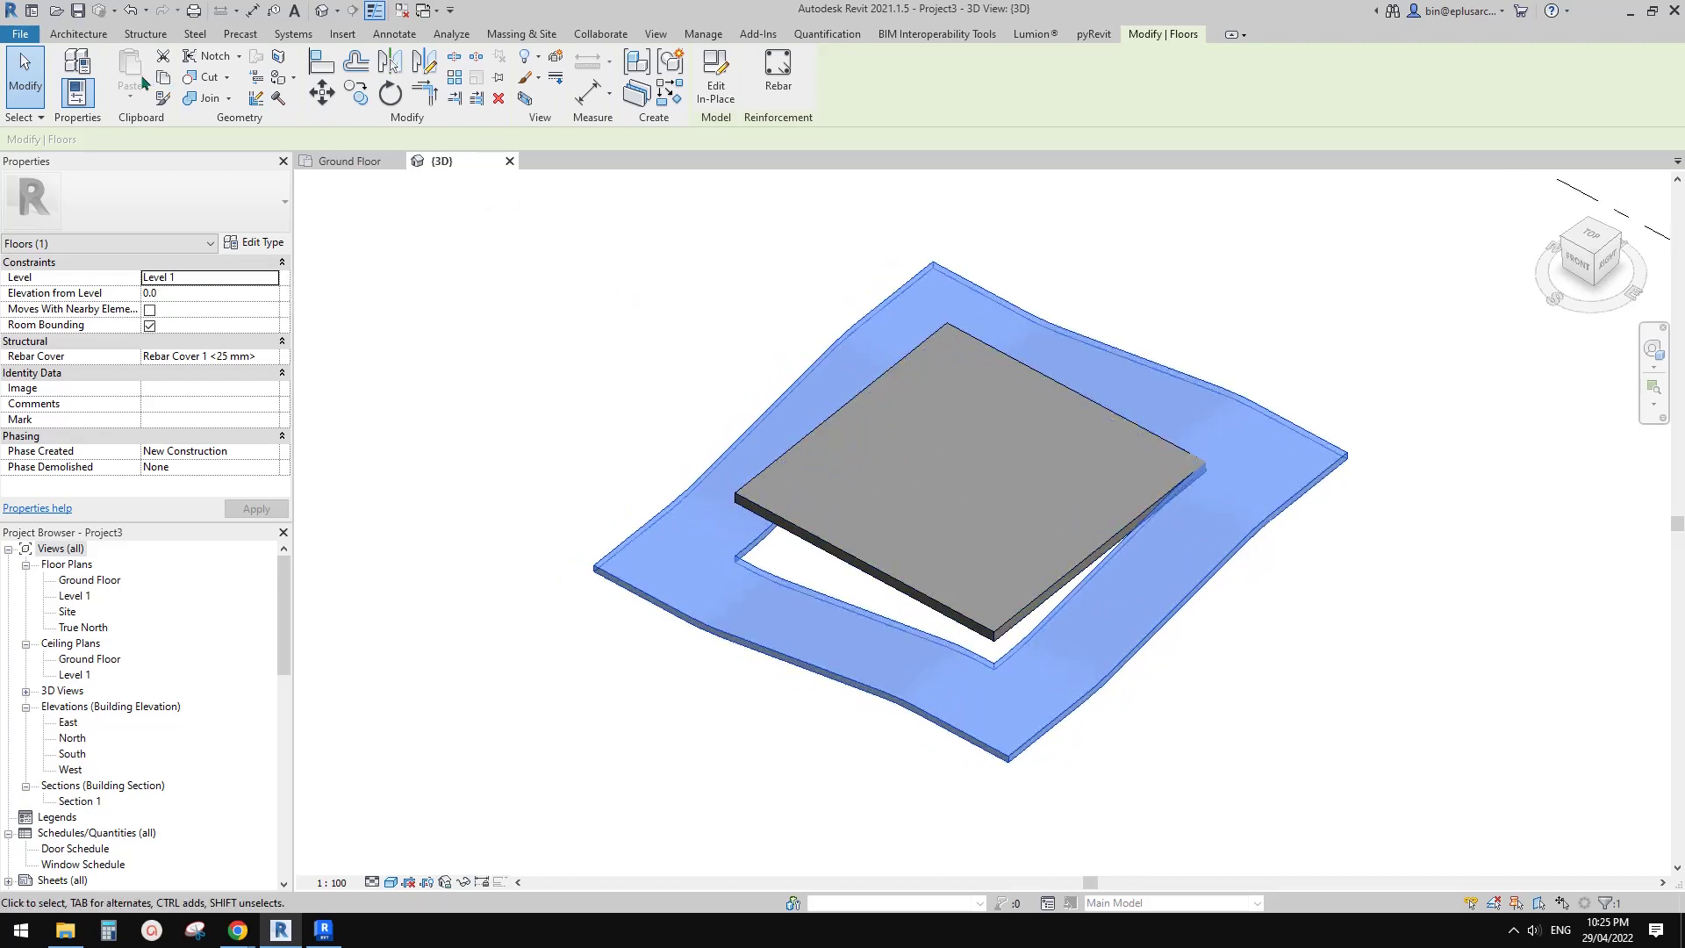
{"action": "left_click", "coordinate": [77, 35]}
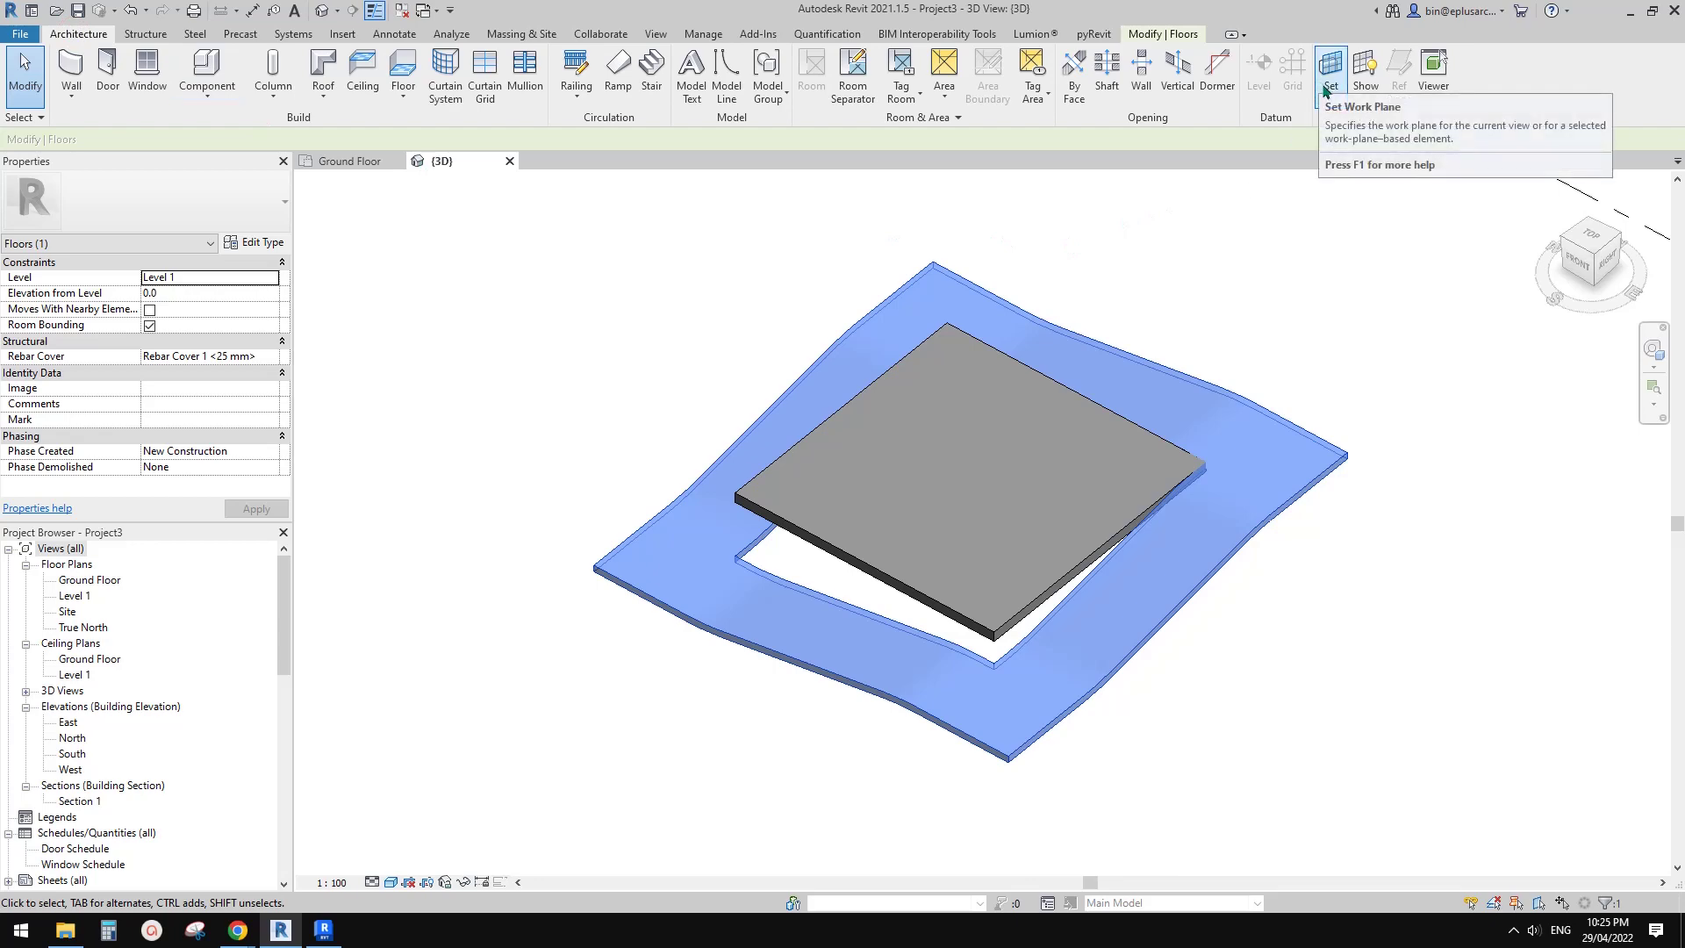
{"action": "left_click", "coordinate": [1366, 70]}
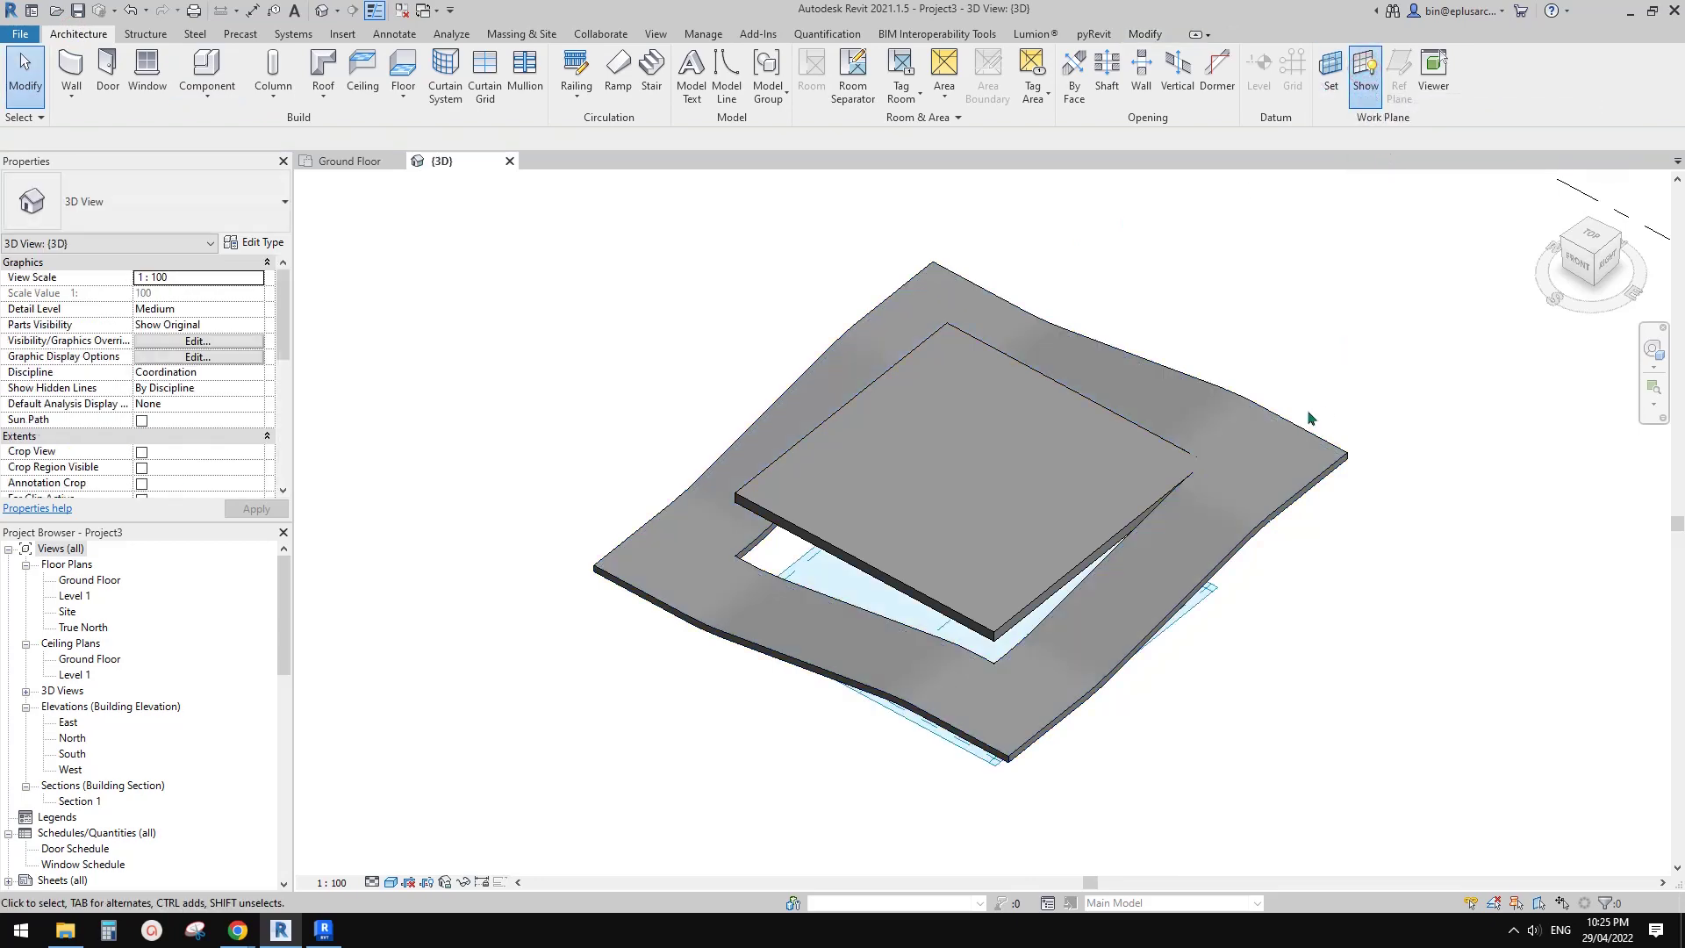
Orbit to view the work plane beneath the floors and select the outer wavy floor.
{"action": "middle_click_drag", "start_coordinate": [1200, 538], "coordinate": [1147, 643], "text": "shift"}
{"action": "left_click", "coordinate": [1100, 643]}
{"action": "scroll", "coordinate": [1106, 651], "scroll_direction": "down", "scroll_amount": 1}
{"action": "middle_click_drag", "start_coordinate": [1154, 546], "coordinate": [1182, 588]}
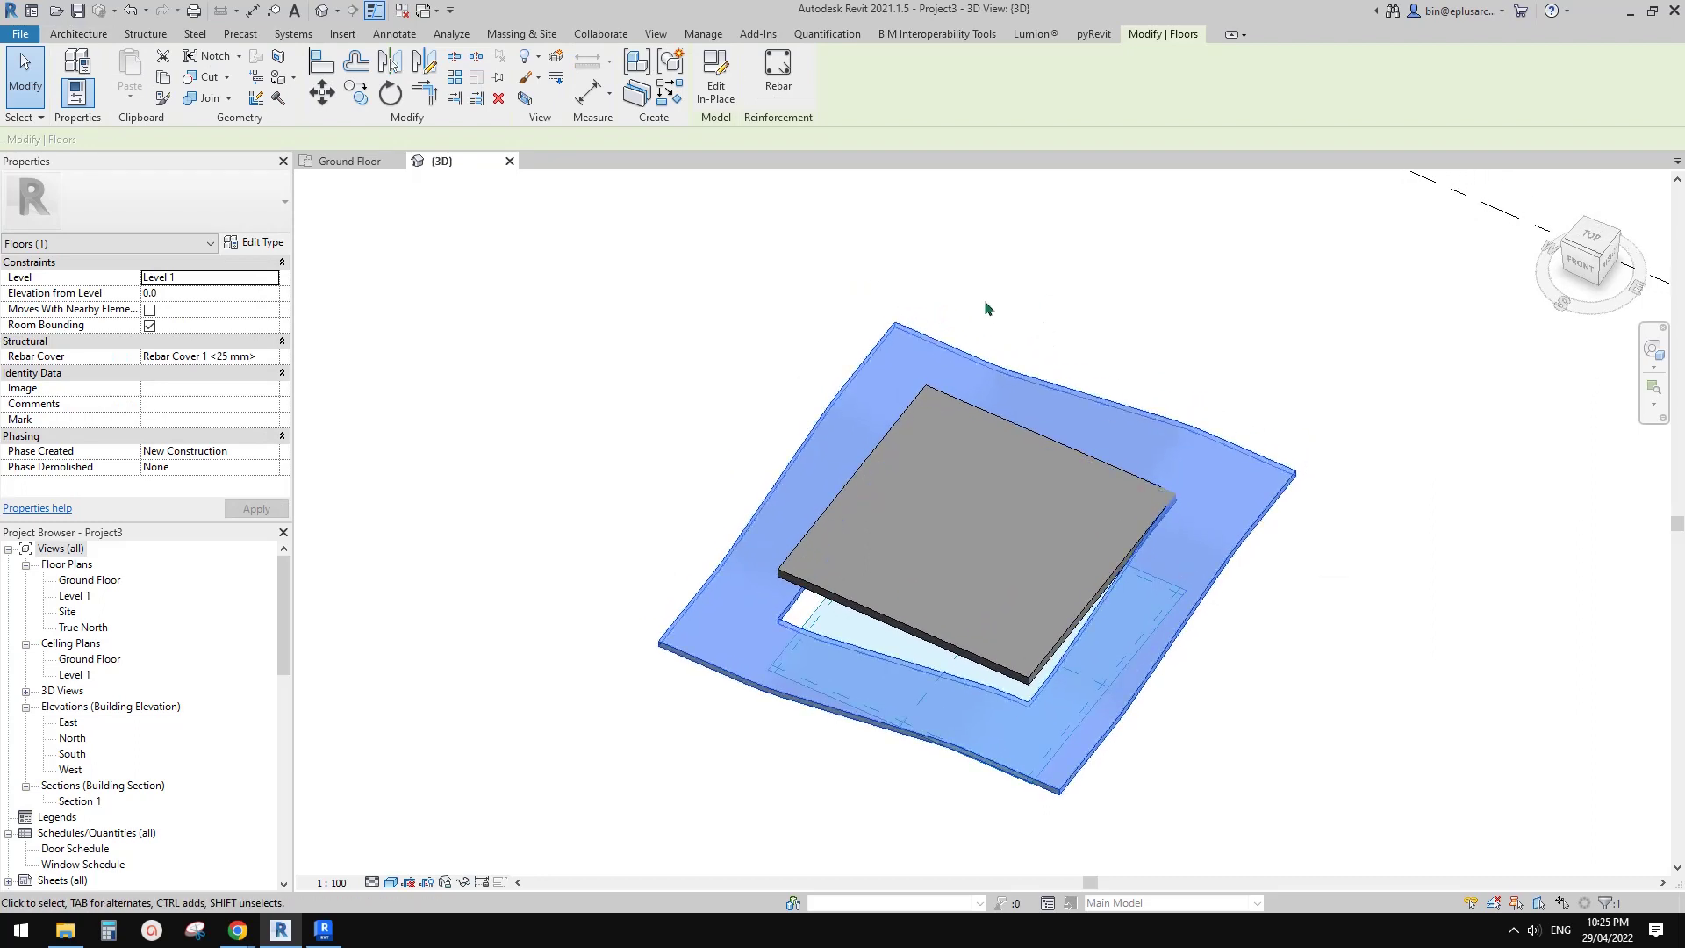
{"action": "middle_click_drag", "start_coordinate": [959, 350], "coordinate": [948, 317]}
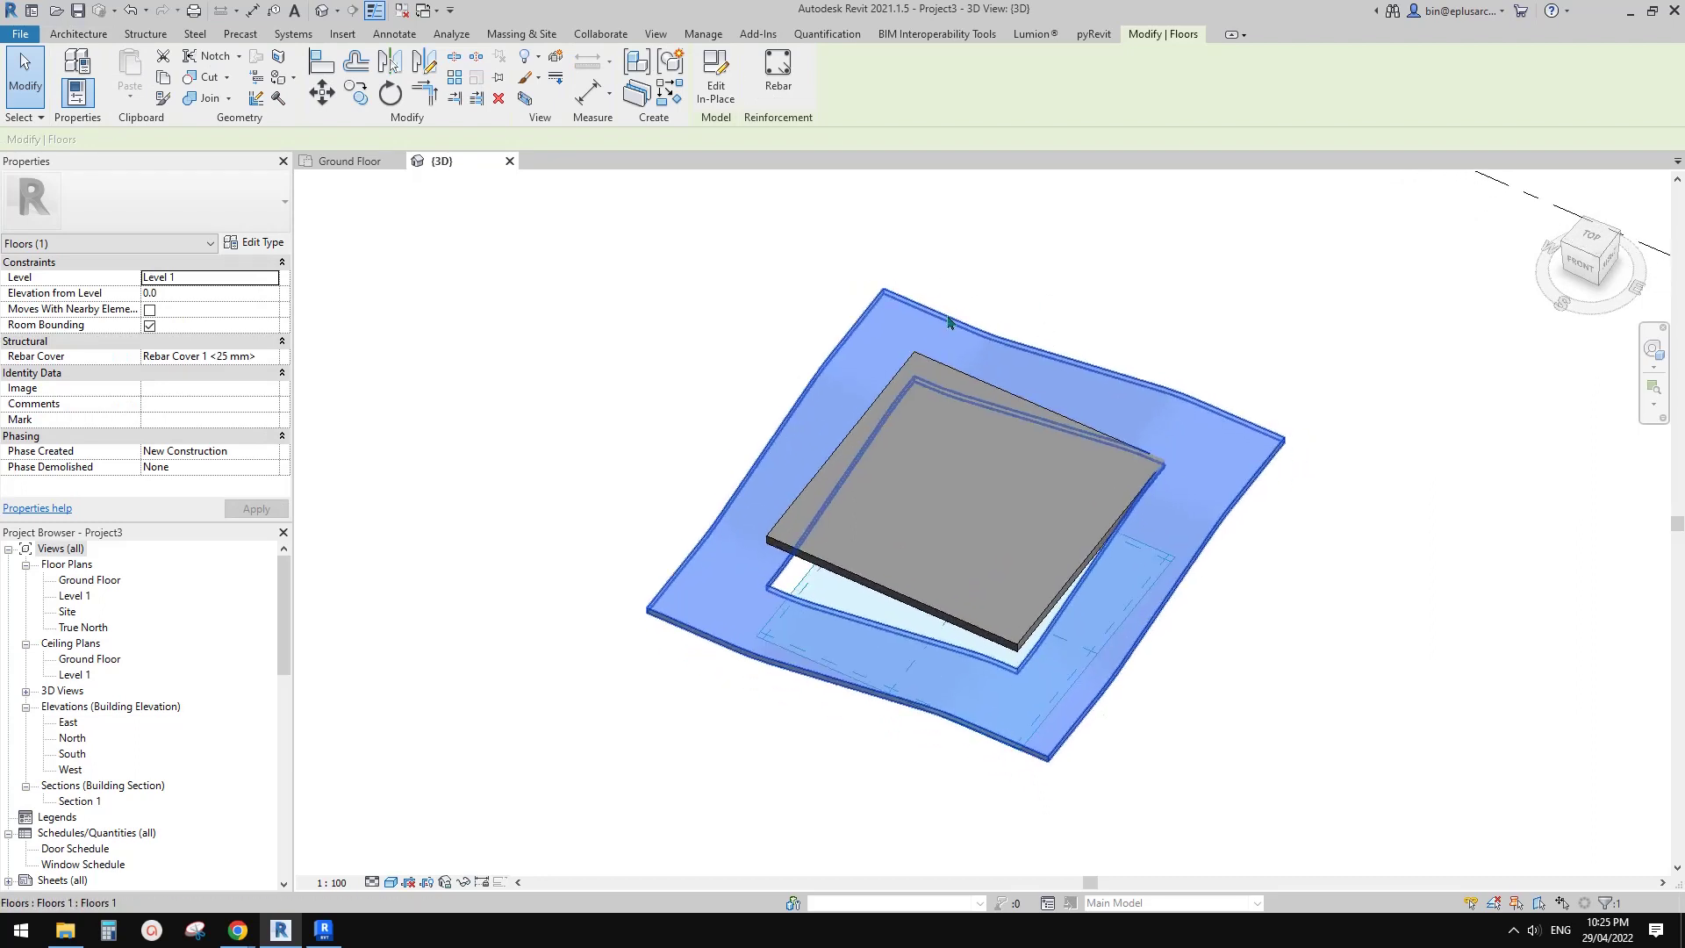
Mirror-copy the wavy floor ring (MM) in Top view across a diagonal axis through the slab corner.
{"action": "key", "text": "d"}
{"action": "key", "text": "m"}
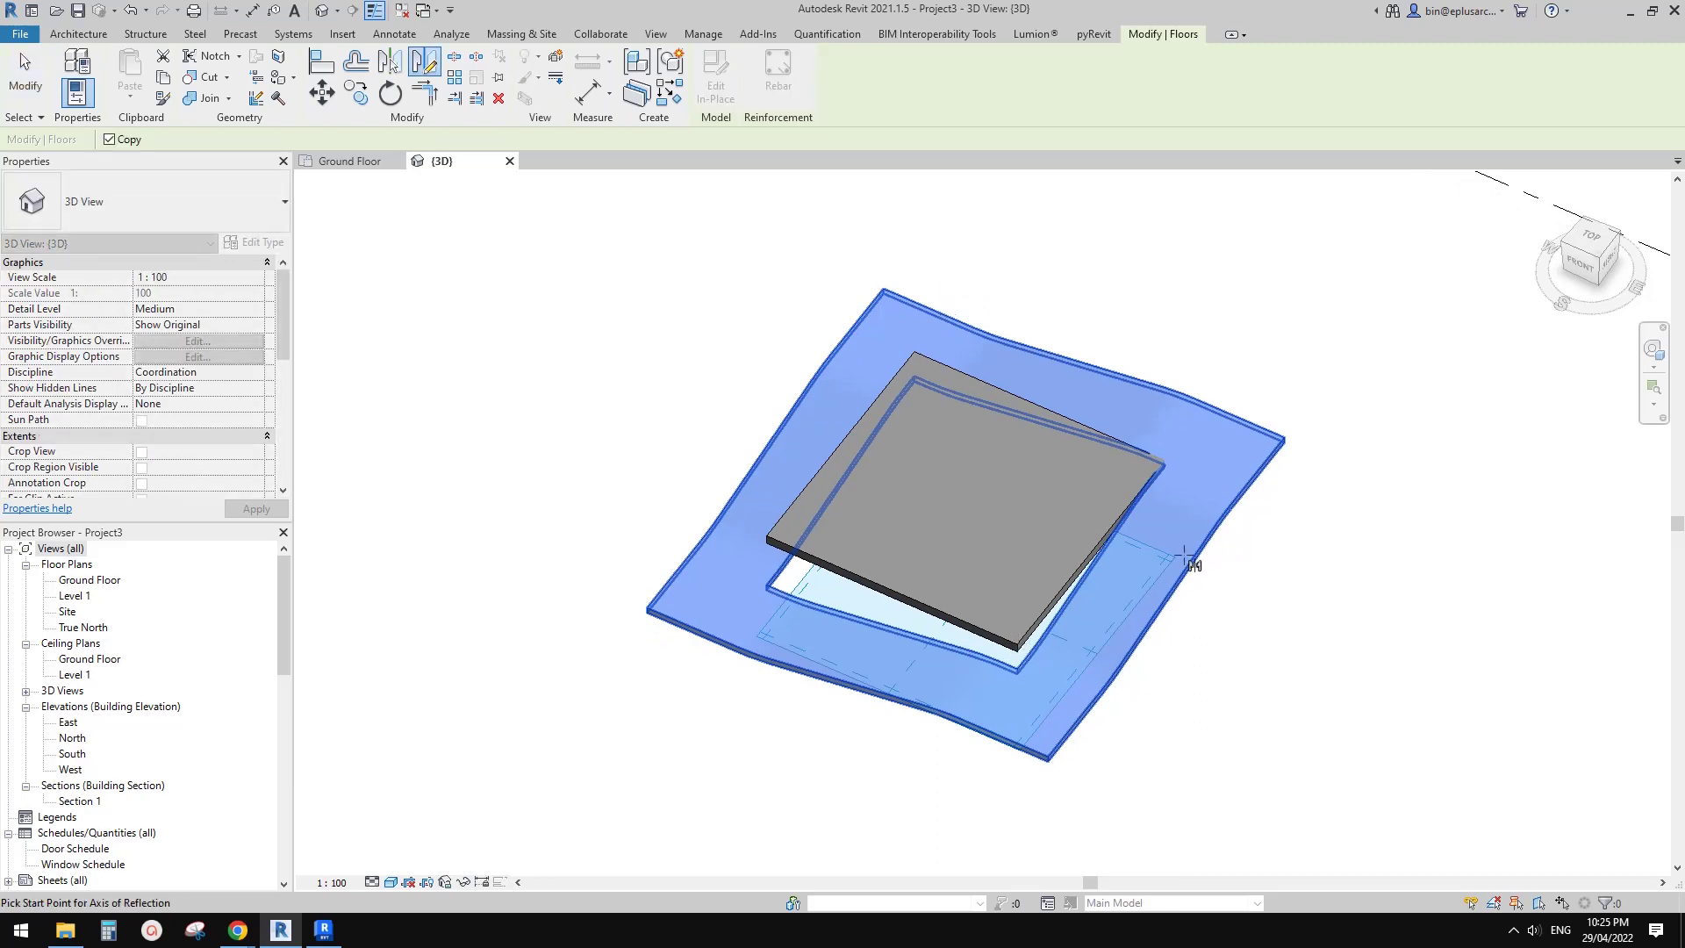
{"action": "scroll", "coordinate": [1211, 544], "scroll_direction": "down", "scroll_amount": 2}
{"action": "left_click", "coordinate": [1601, 245]}
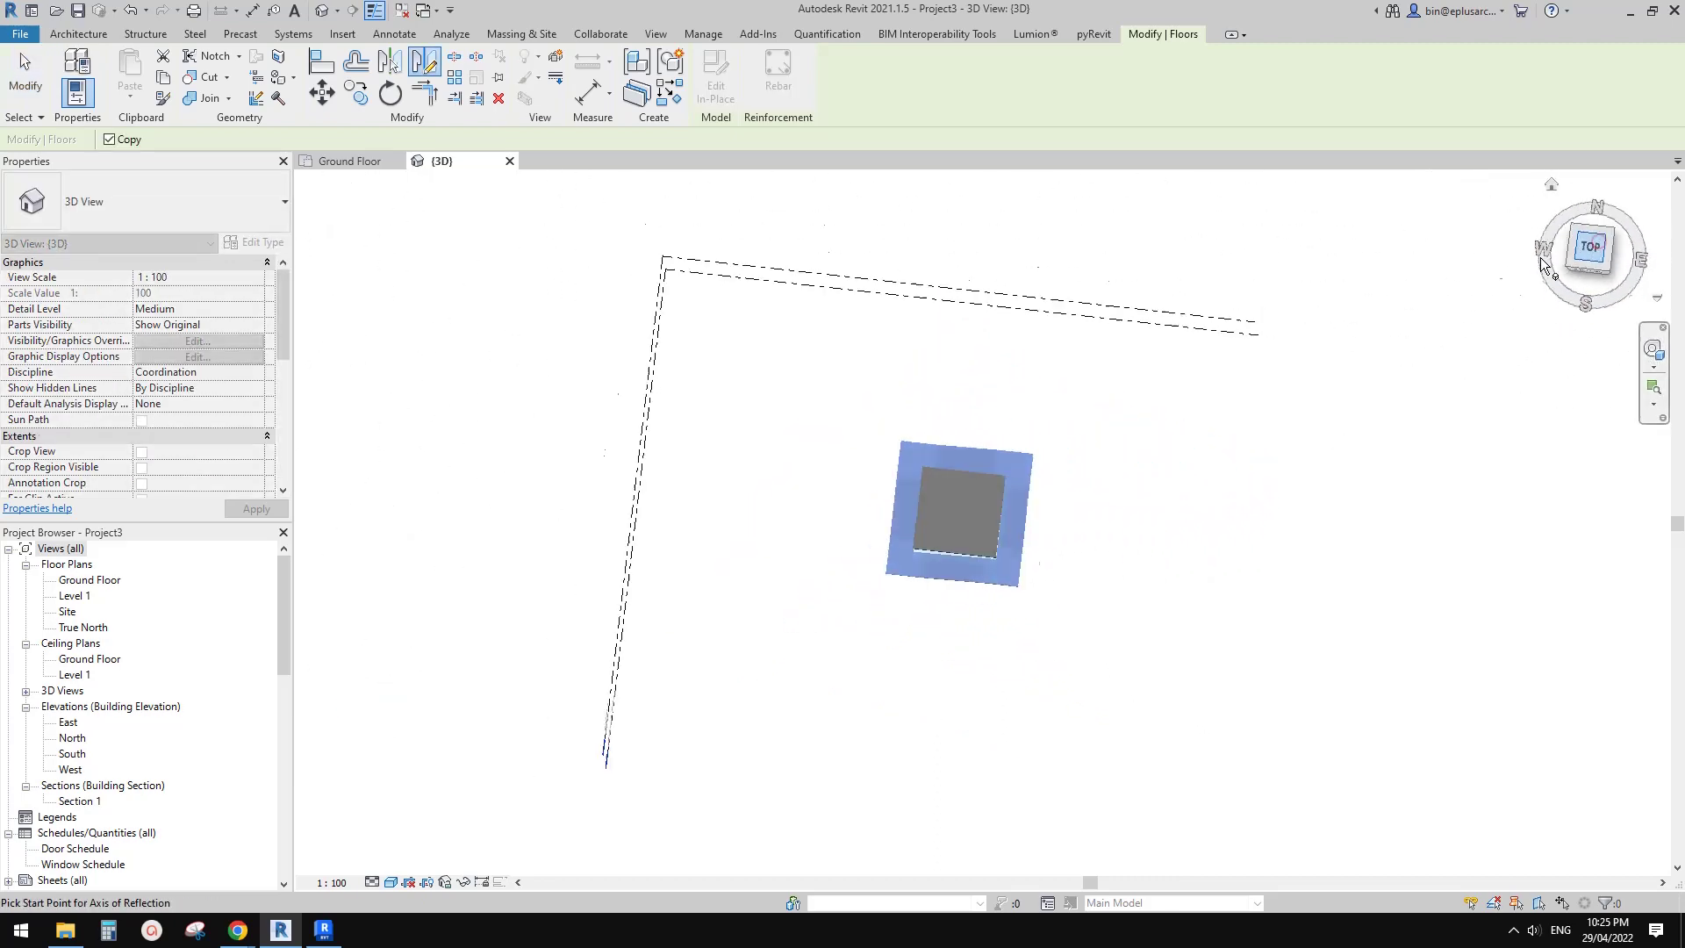
{"action": "scroll", "coordinate": [1053, 549], "scroll_direction": "up", "scroll_amount": 5}
{"action": "scroll", "coordinate": [1036, 493], "scroll_direction": "up", "scroll_amount": 1}
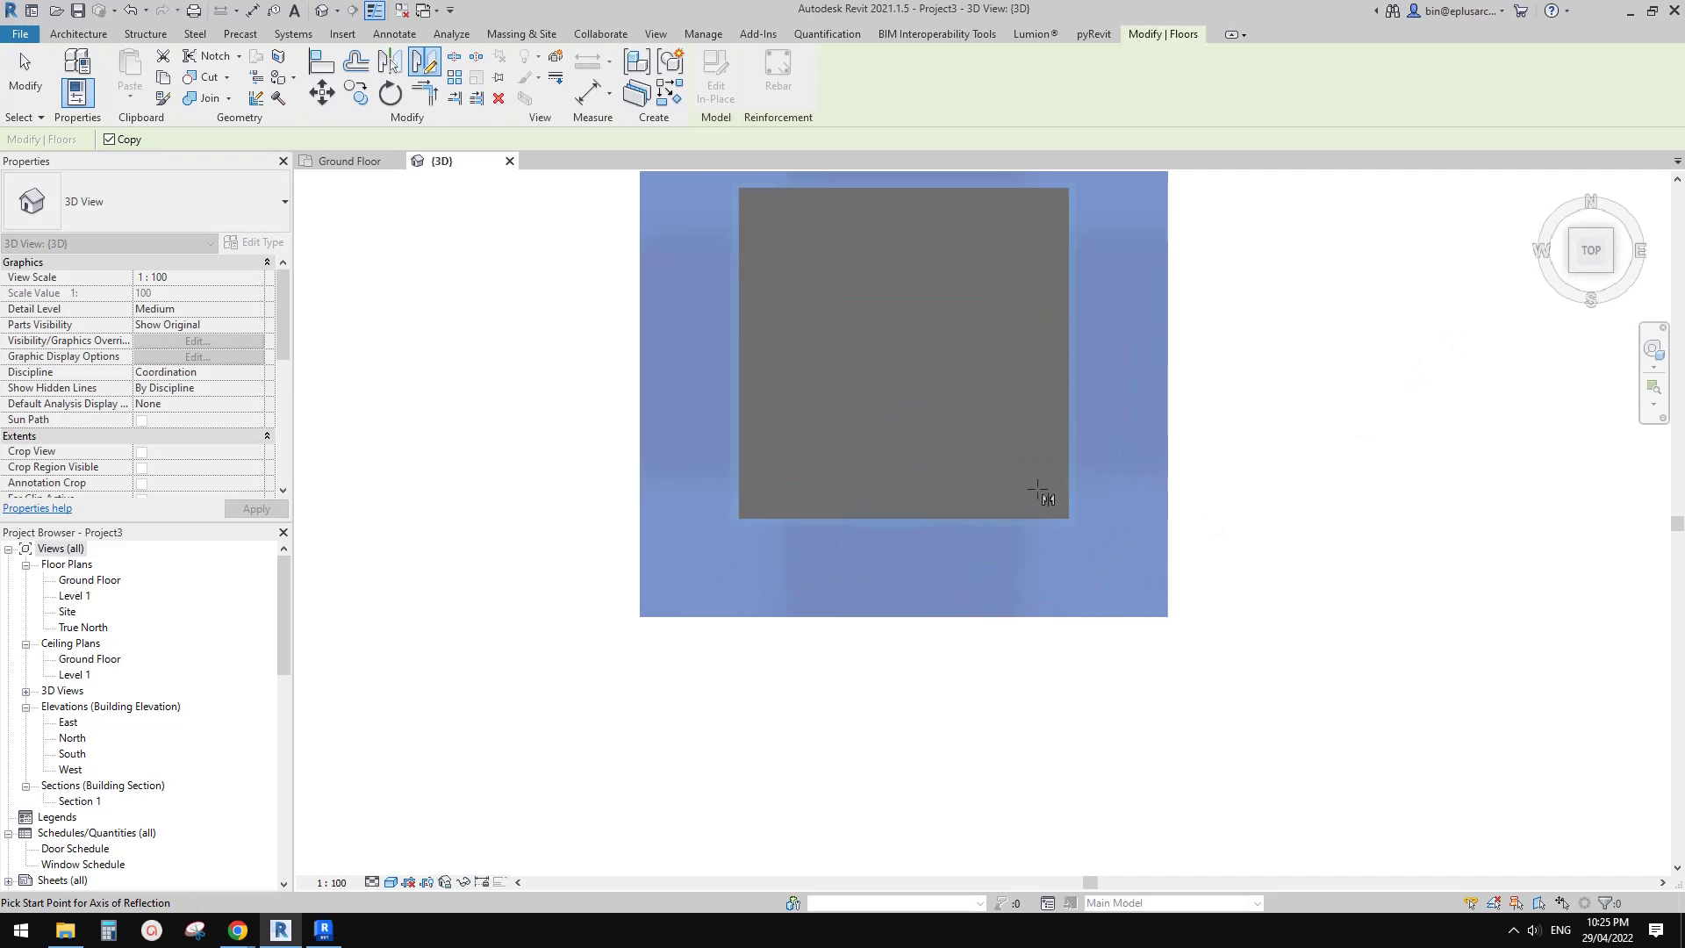
{"action": "middle_click_drag", "start_coordinate": [1048, 499], "coordinate": [1109, 575]}
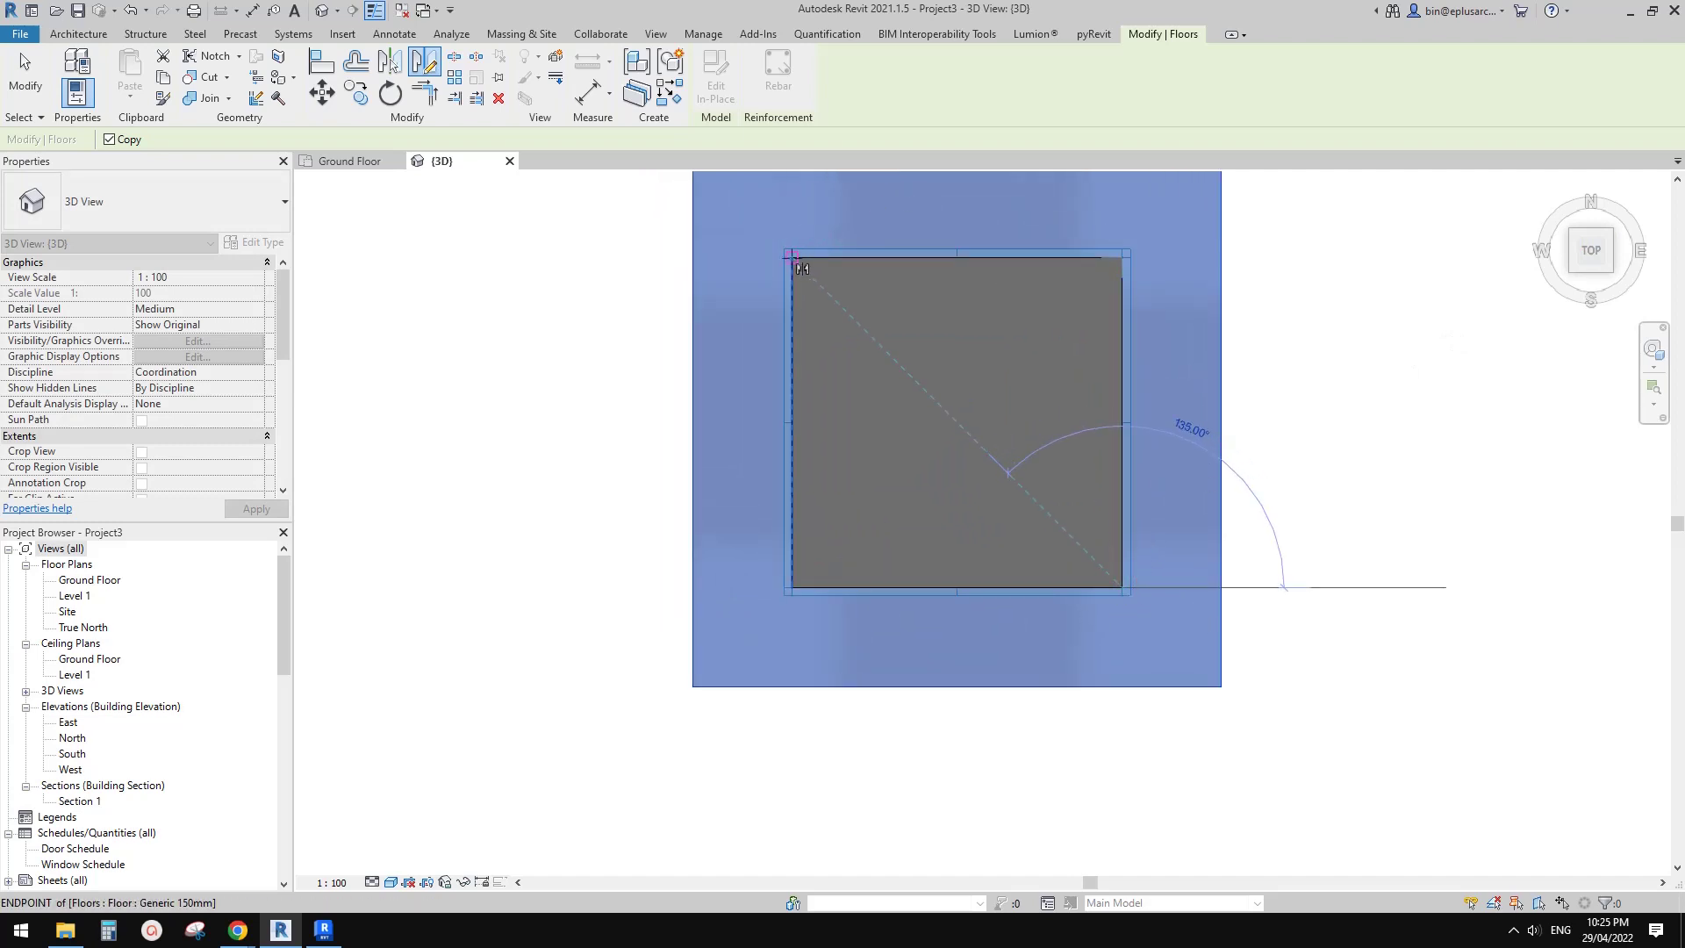
{"action": "scroll", "coordinate": [925, 344], "scroll_direction": "down", "scroll_amount": 2}
{"action": "middle_click_drag", "start_coordinate": [1081, 493], "coordinate": [1018, 140], "text": "shift"}
{"action": "key", "text": "Escape"}
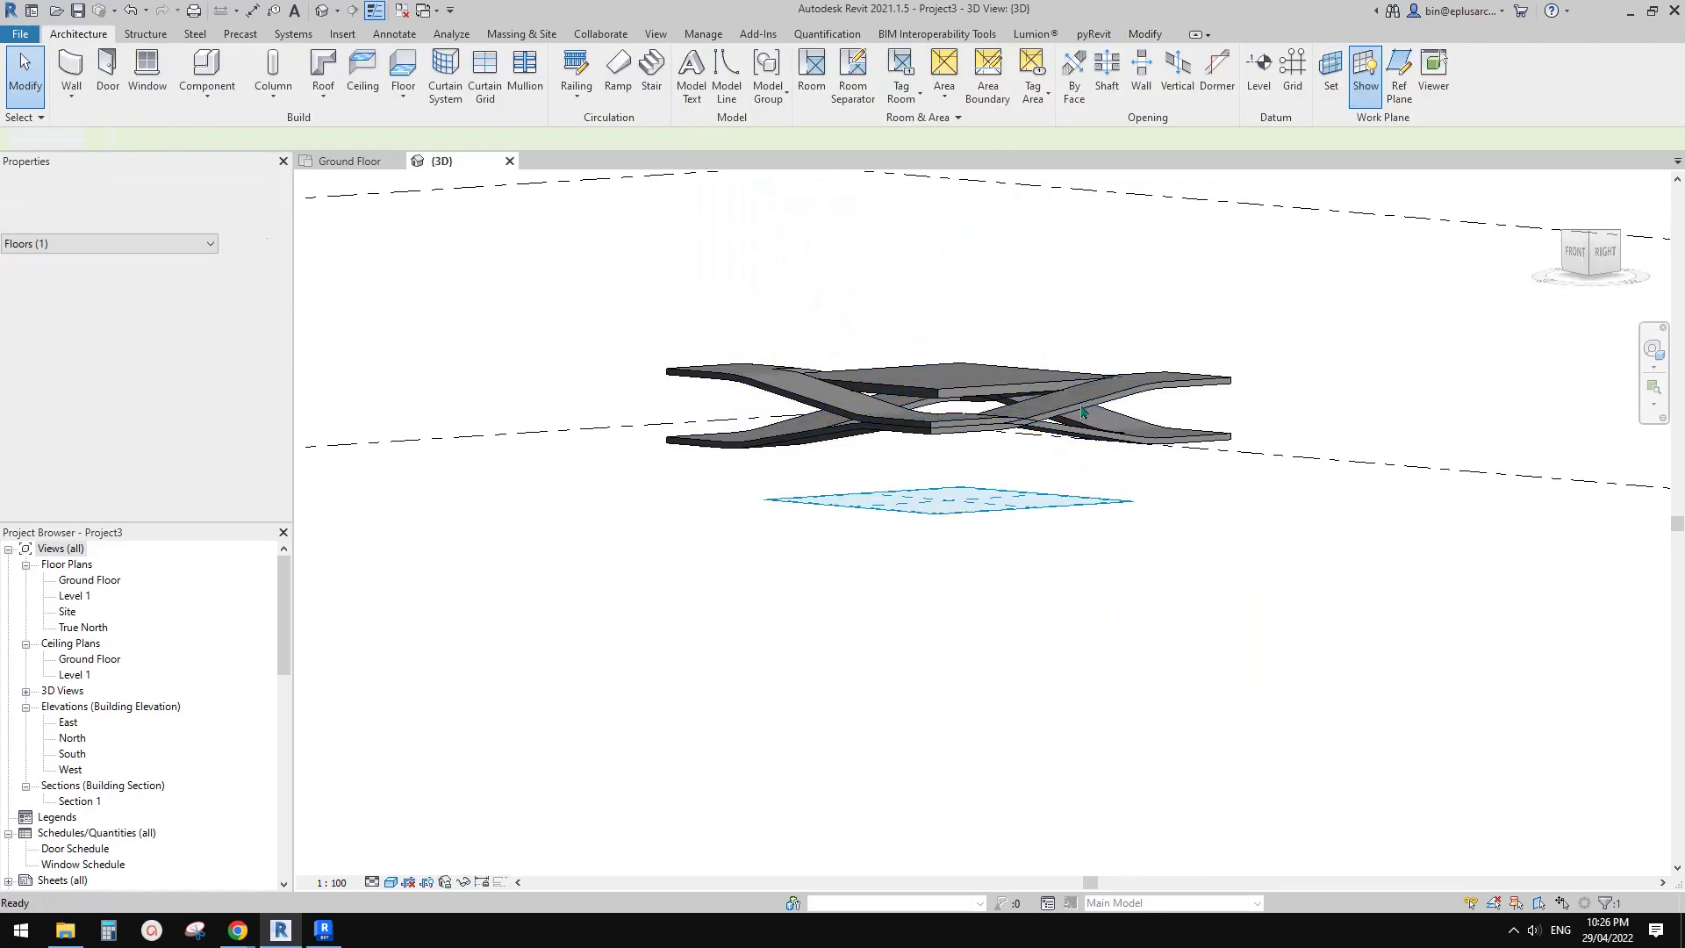
{"action": "scroll", "coordinate": [1102, 405], "scroll_direction": "up", "scroll_amount": 3}
In a front view, move the mirrored wavy floor 1100 mm straight down to -1100.0.
{"action": "middle_click_drag", "start_coordinate": [959, 411], "coordinate": [1101, 423]}
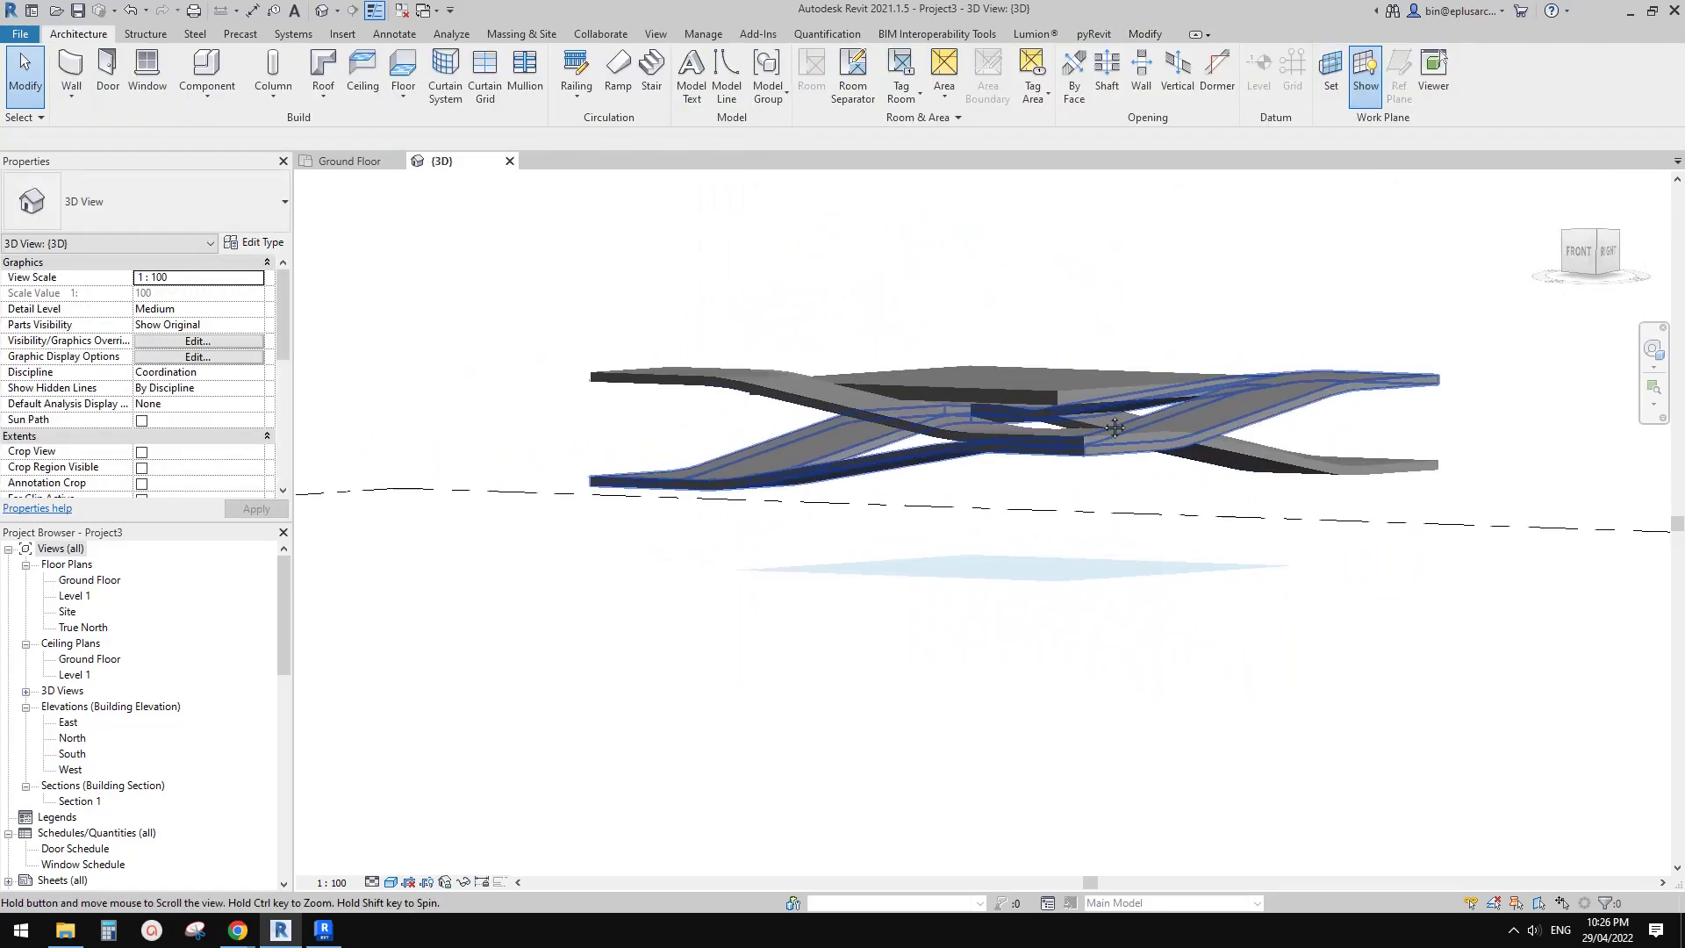
{"action": "left_click", "coordinate": [1231, 407]}
{"action": "middle_click_drag", "start_coordinate": [1231, 409], "coordinate": [1269, 464], "text": "shift"}
{"action": "left_click", "coordinate": [1273, 462]}
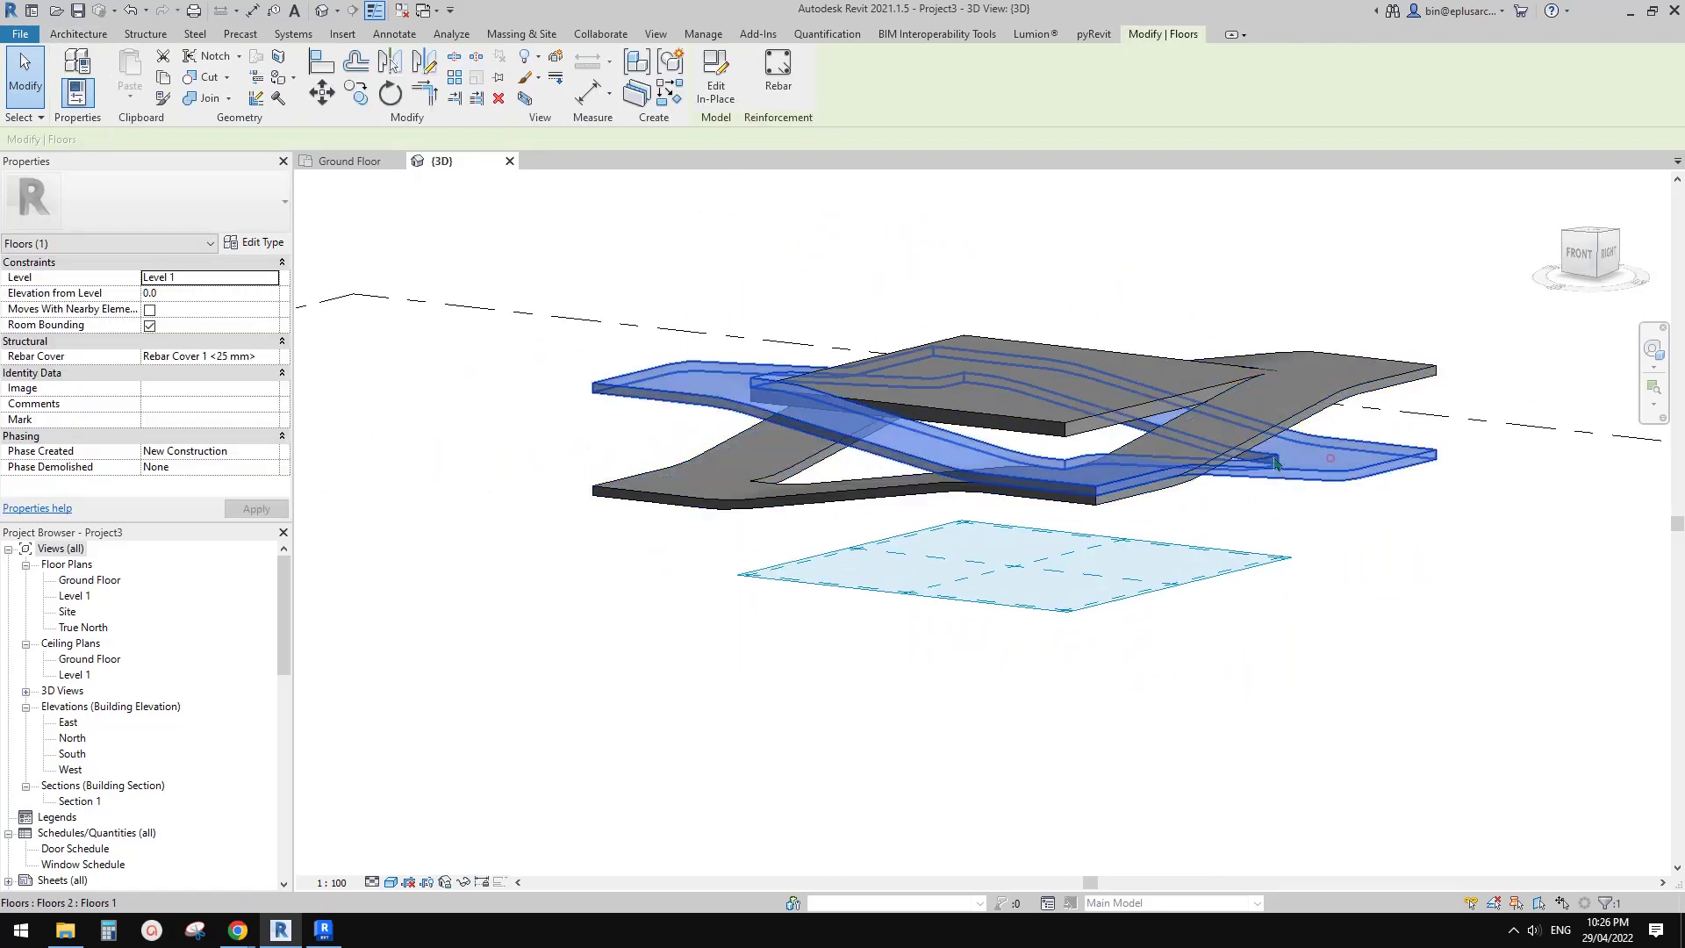
{"action": "left_click", "coordinate": [1600, 256]}
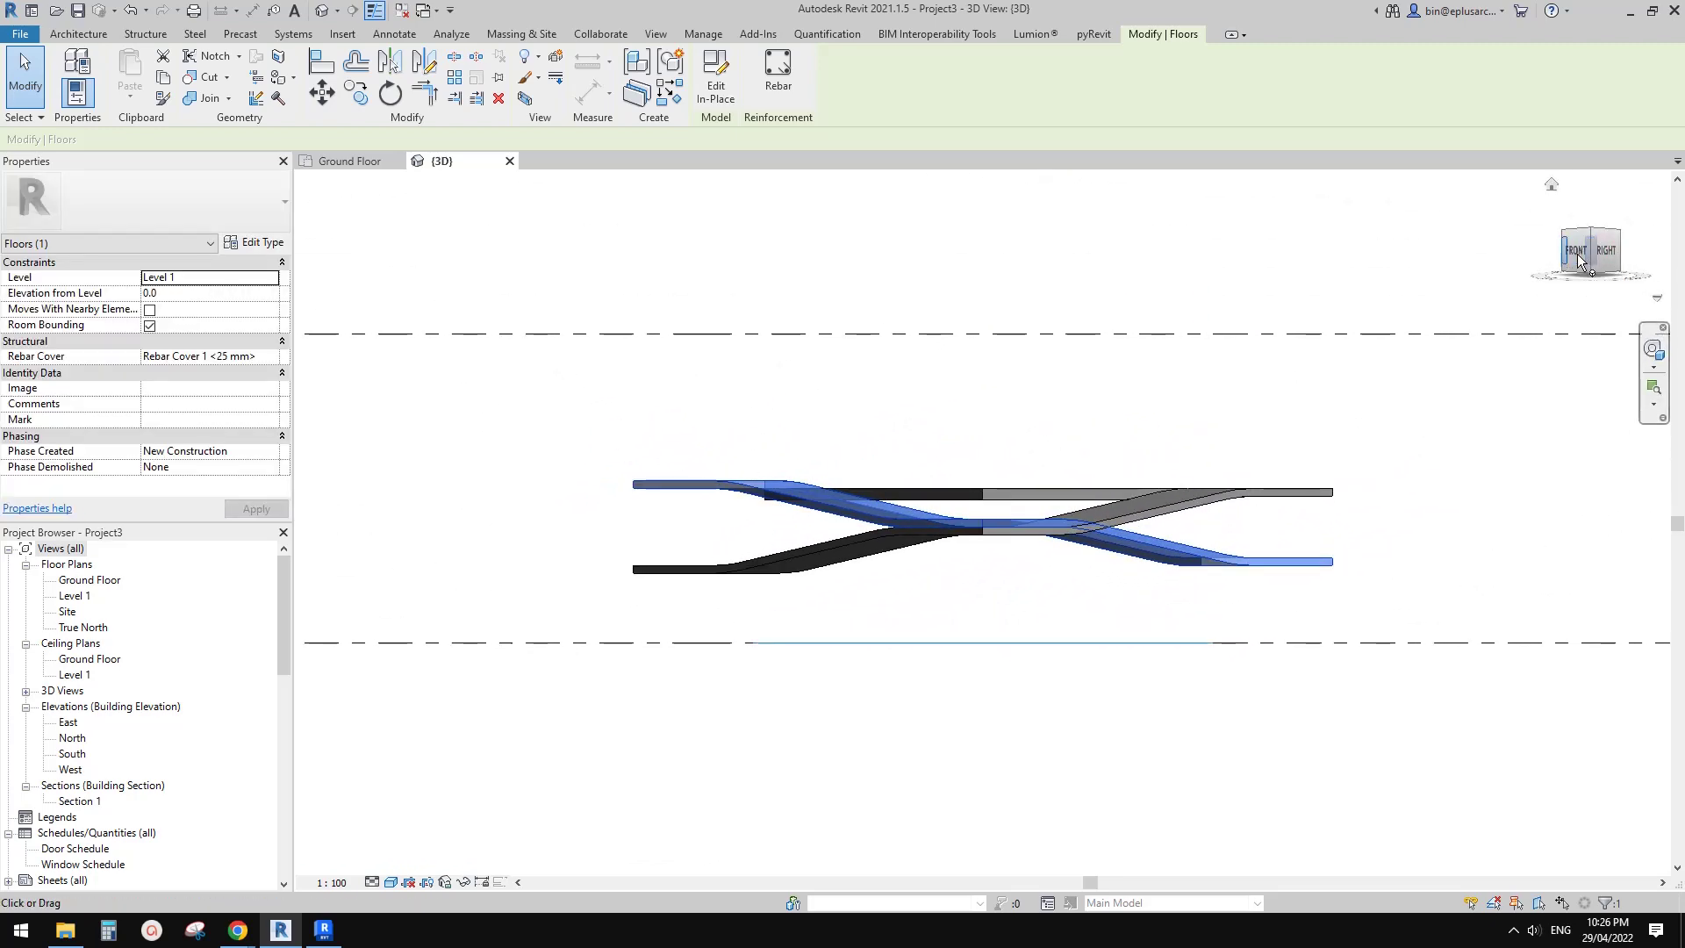
{"action": "key", "text": "m"}
{"action": "key", "text": "v"}
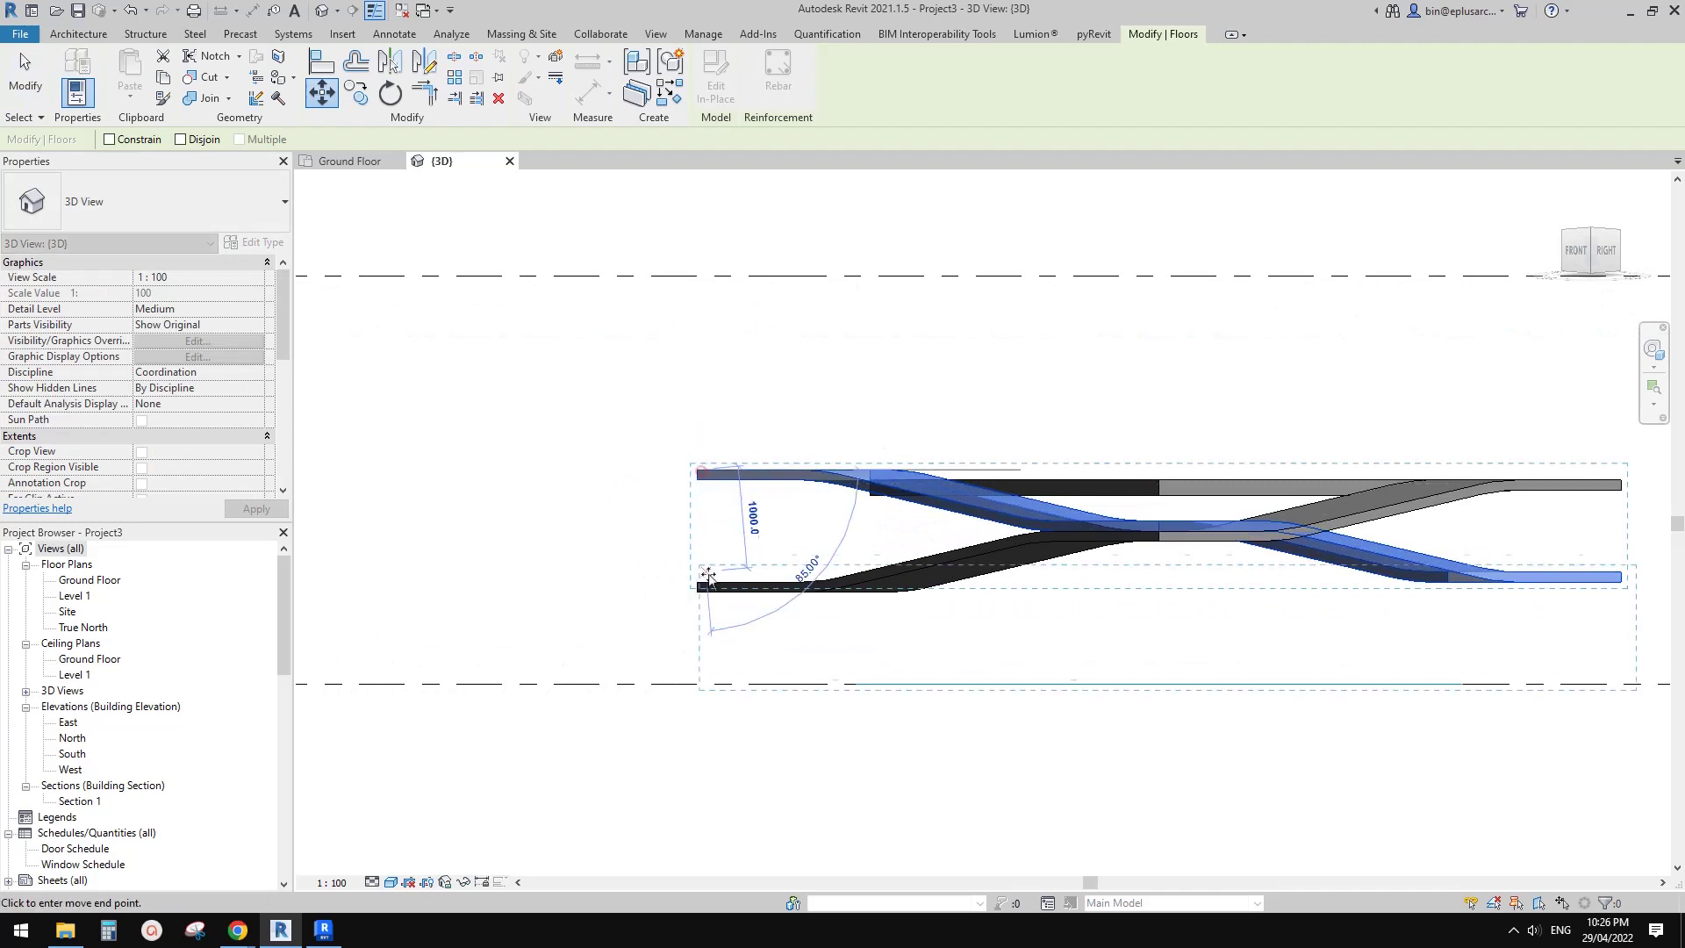
{"action": "left_click", "coordinate": [700, 585]}
{"action": "scroll", "coordinate": [702, 579], "scroll_direction": "up", "scroll_amount": 3}
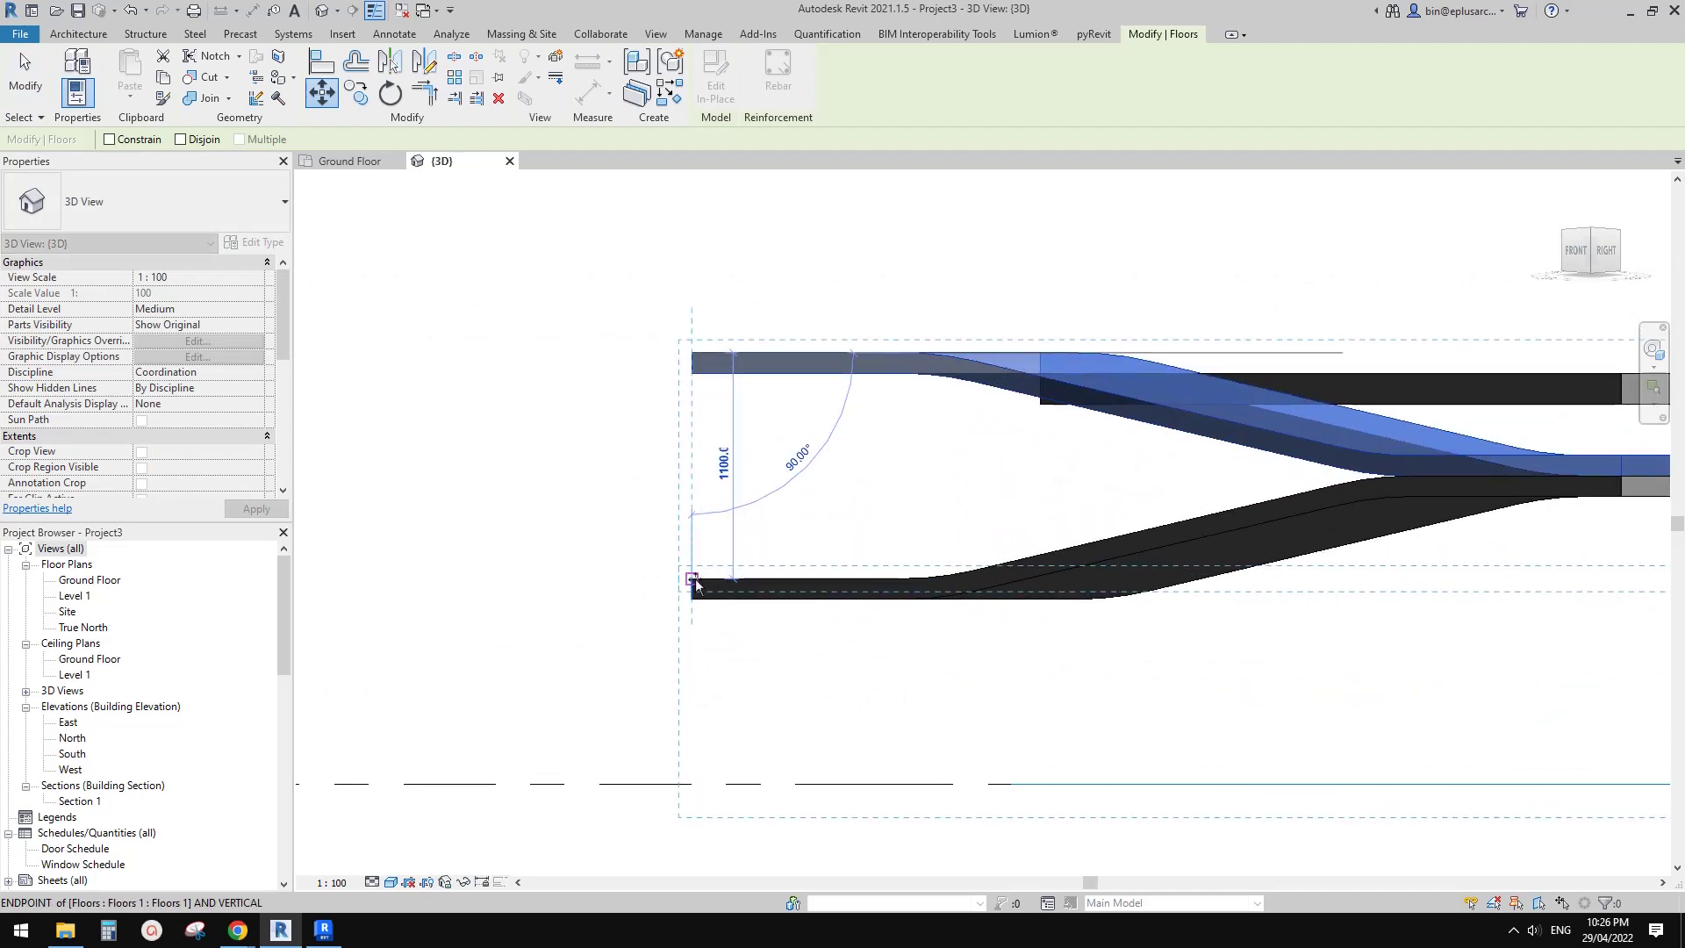
{"action": "left_click", "coordinate": [692, 582]}
{"action": "middle_click_drag", "start_coordinate": [876, 568], "coordinate": [1178, 595], "text": "shift"}
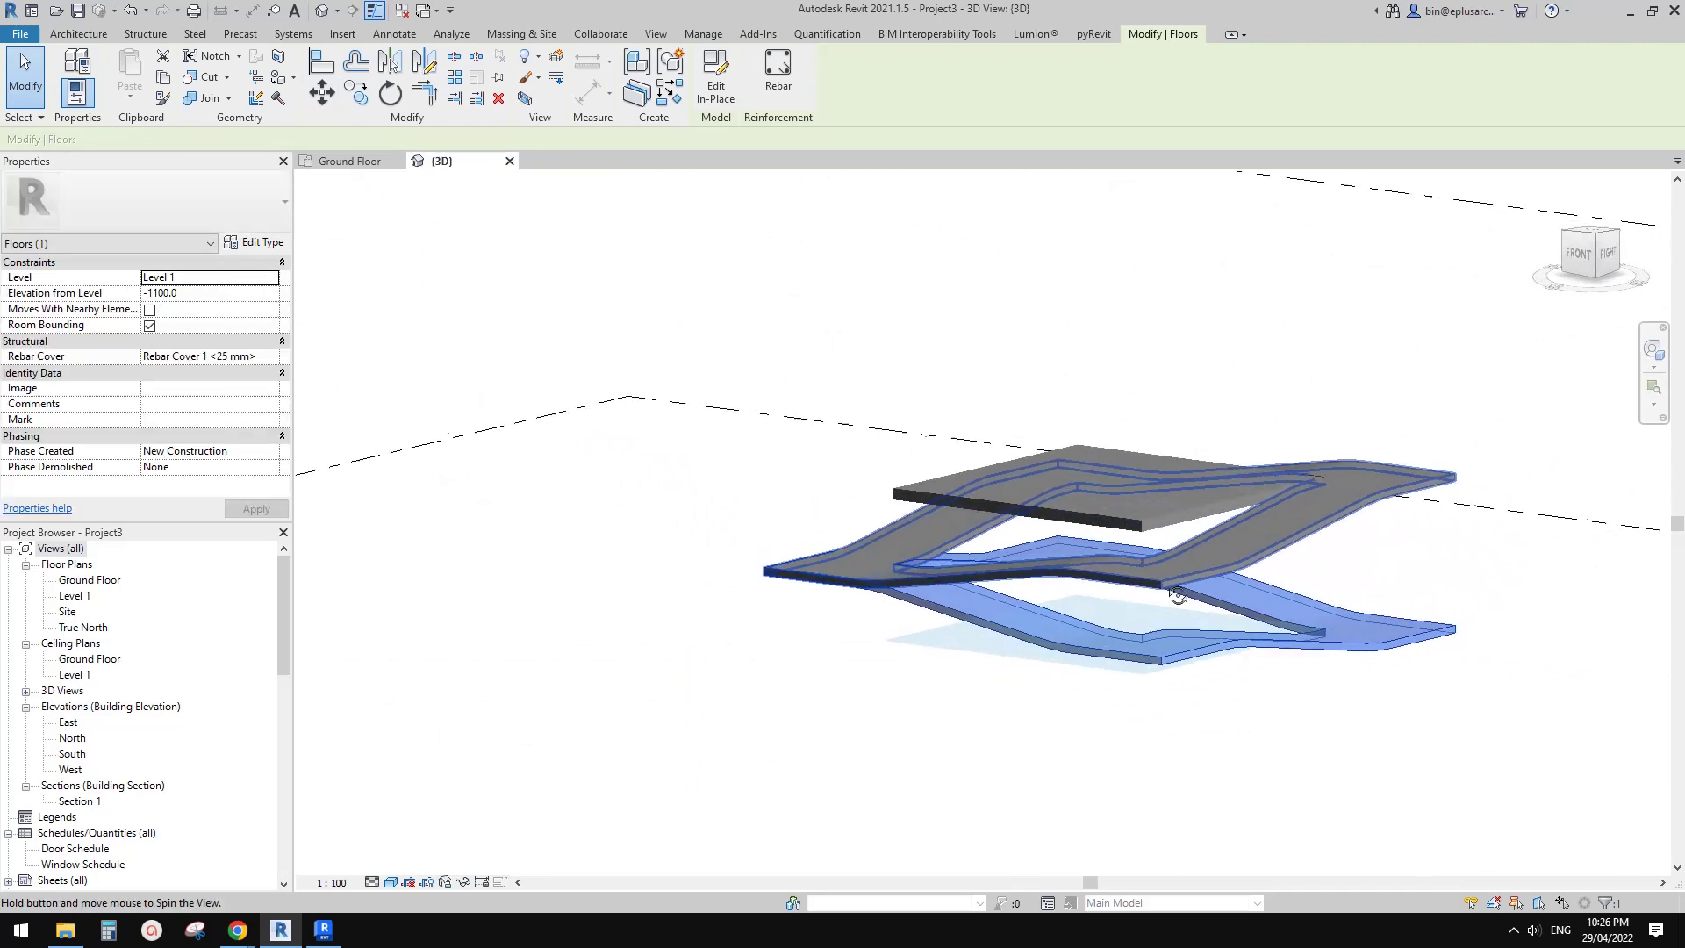
{"action": "middle_click_drag", "start_coordinate": [1275, 630], "coordinate": [1091, 677], "text": "shift"}
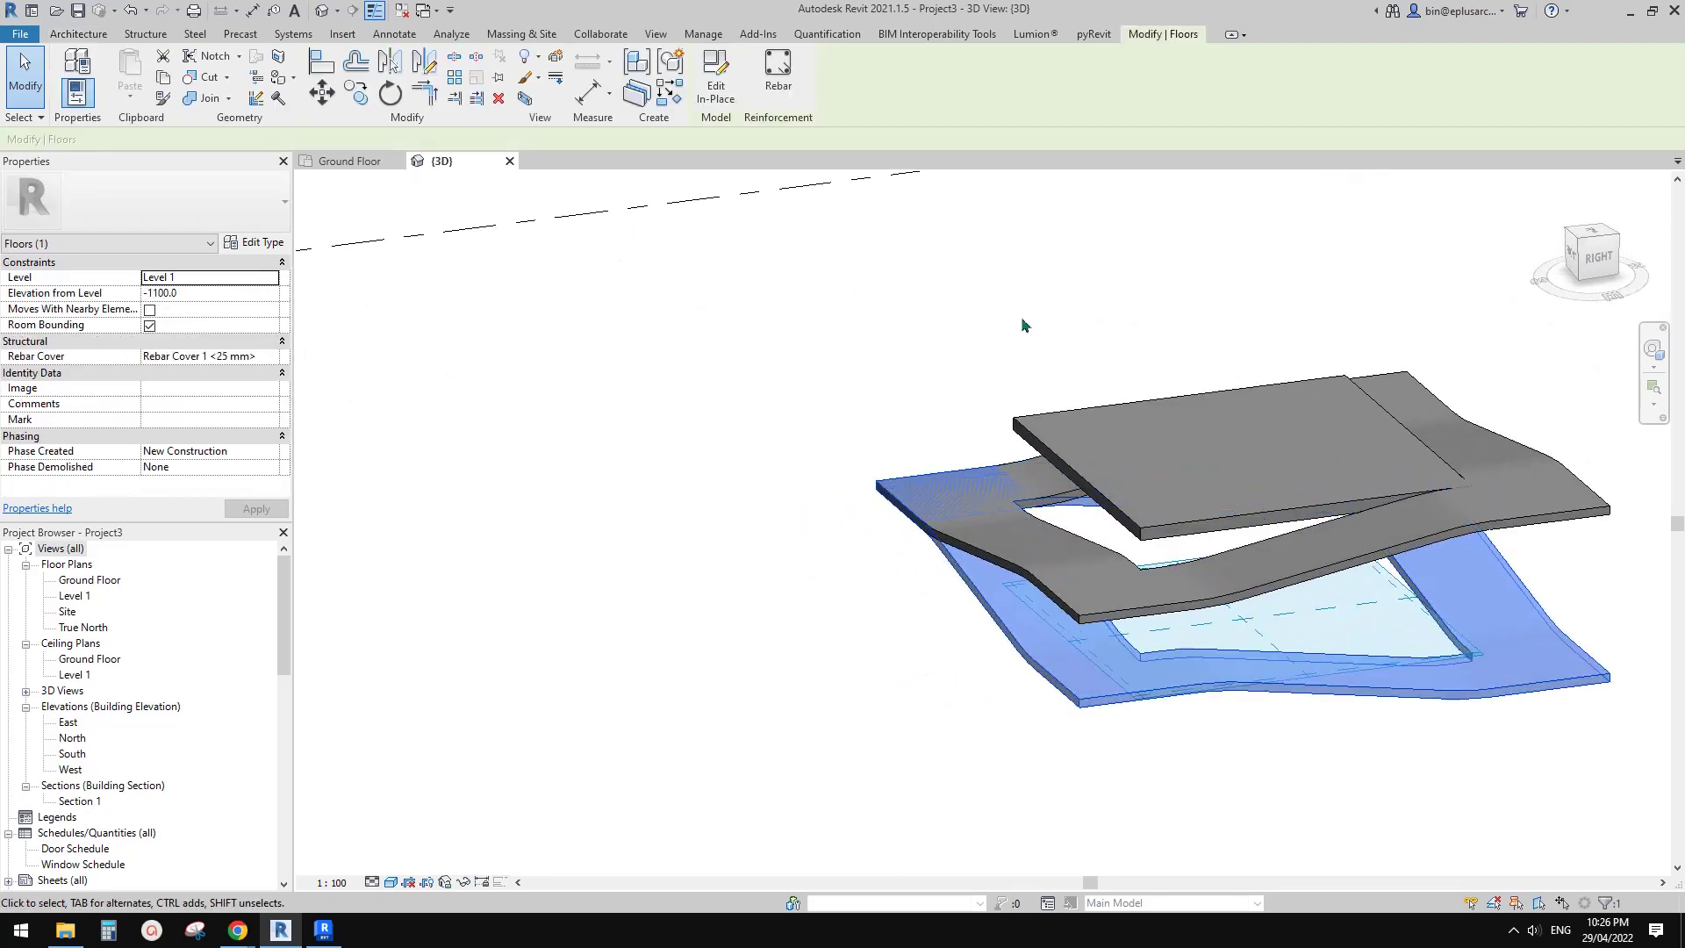
In the lower ring's in-place sweep, move the profile lines outward from the path.
{"action": "left_click", "coordinate": [720, 85]}
{"action": "left_click", "coordinate": [1098, 689]}
{"action": "middle_click_drag", "start_coordinate": [1199, 697], "coordinate": [1093, 678]}
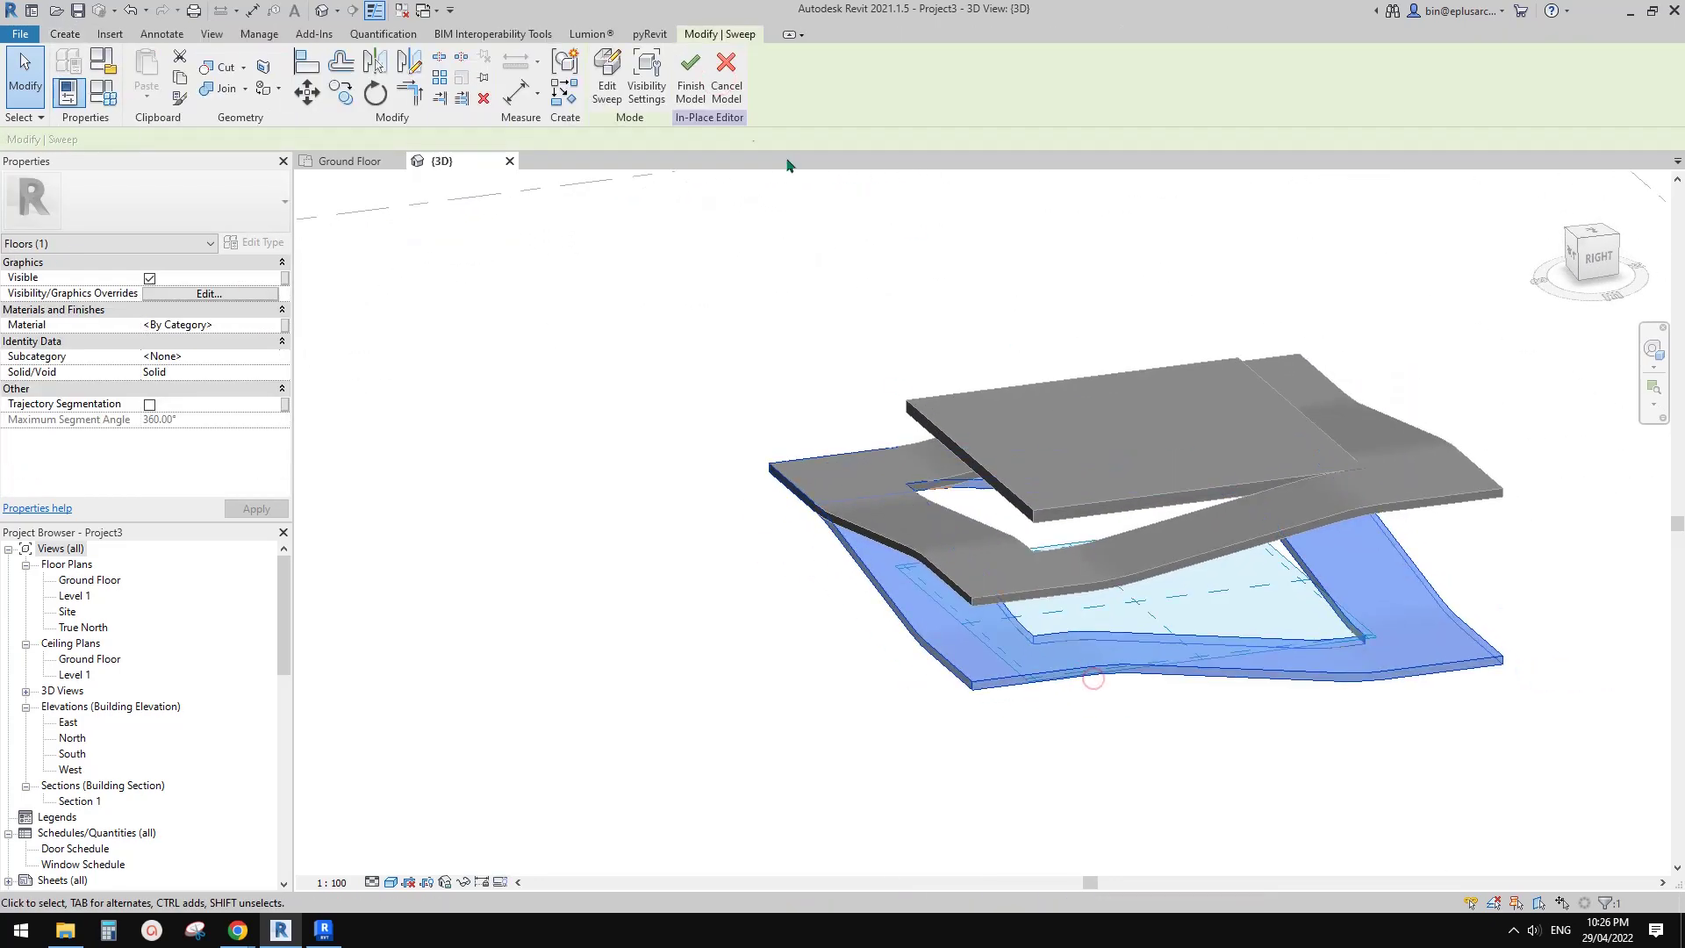
{"action": "left_click", "coordinate": [617, 95]}
{"action": "middle_click_drag", "start_coordinate": [1008, 323], "coordinate": [1141, 525], "text": "shift"}
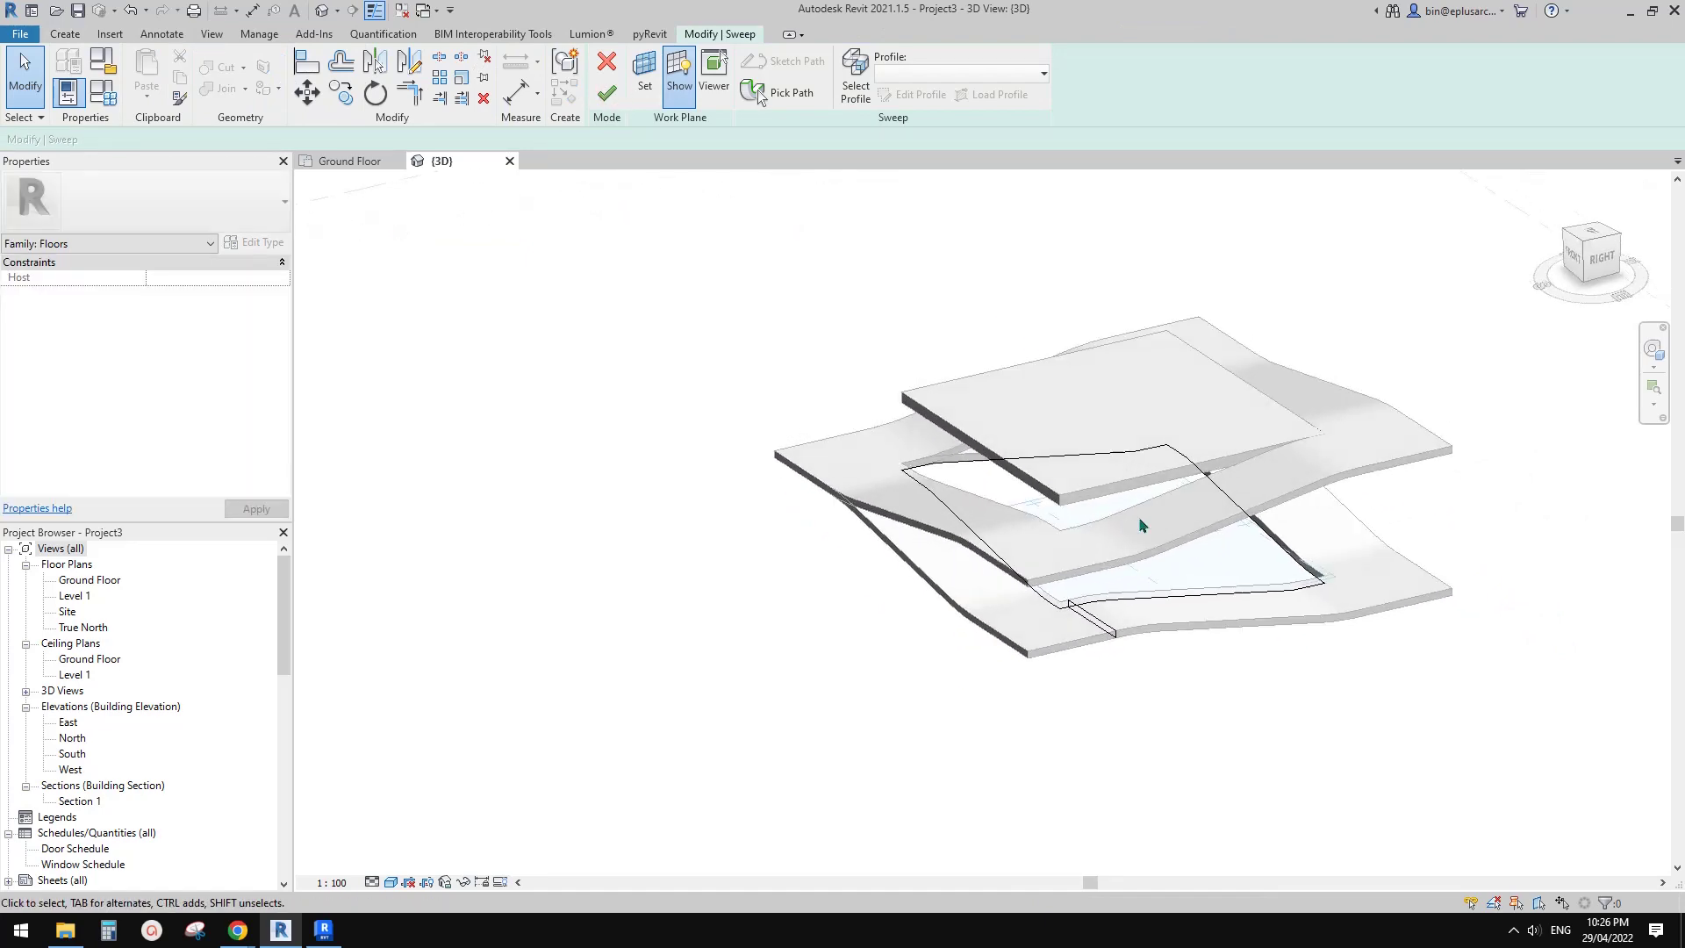
{"action": "middle_click_drag", "start_coordinate": [1220, 604], "coordinate": [1420, 602], "text": "shift"}
{"action": "left_click", "coordinate": [1278, 594]}
{"action": "middle_click_drag", "start_coordinate": [1316, 560], "coordinate": [1326, 525], "text": "shift"}
{"action": "scroll", "coordinate": [1325, 518], "scroll_direction": "up", "scroll_amount": 2}
{"action": "left_click", "coordinate": [893, 96]}
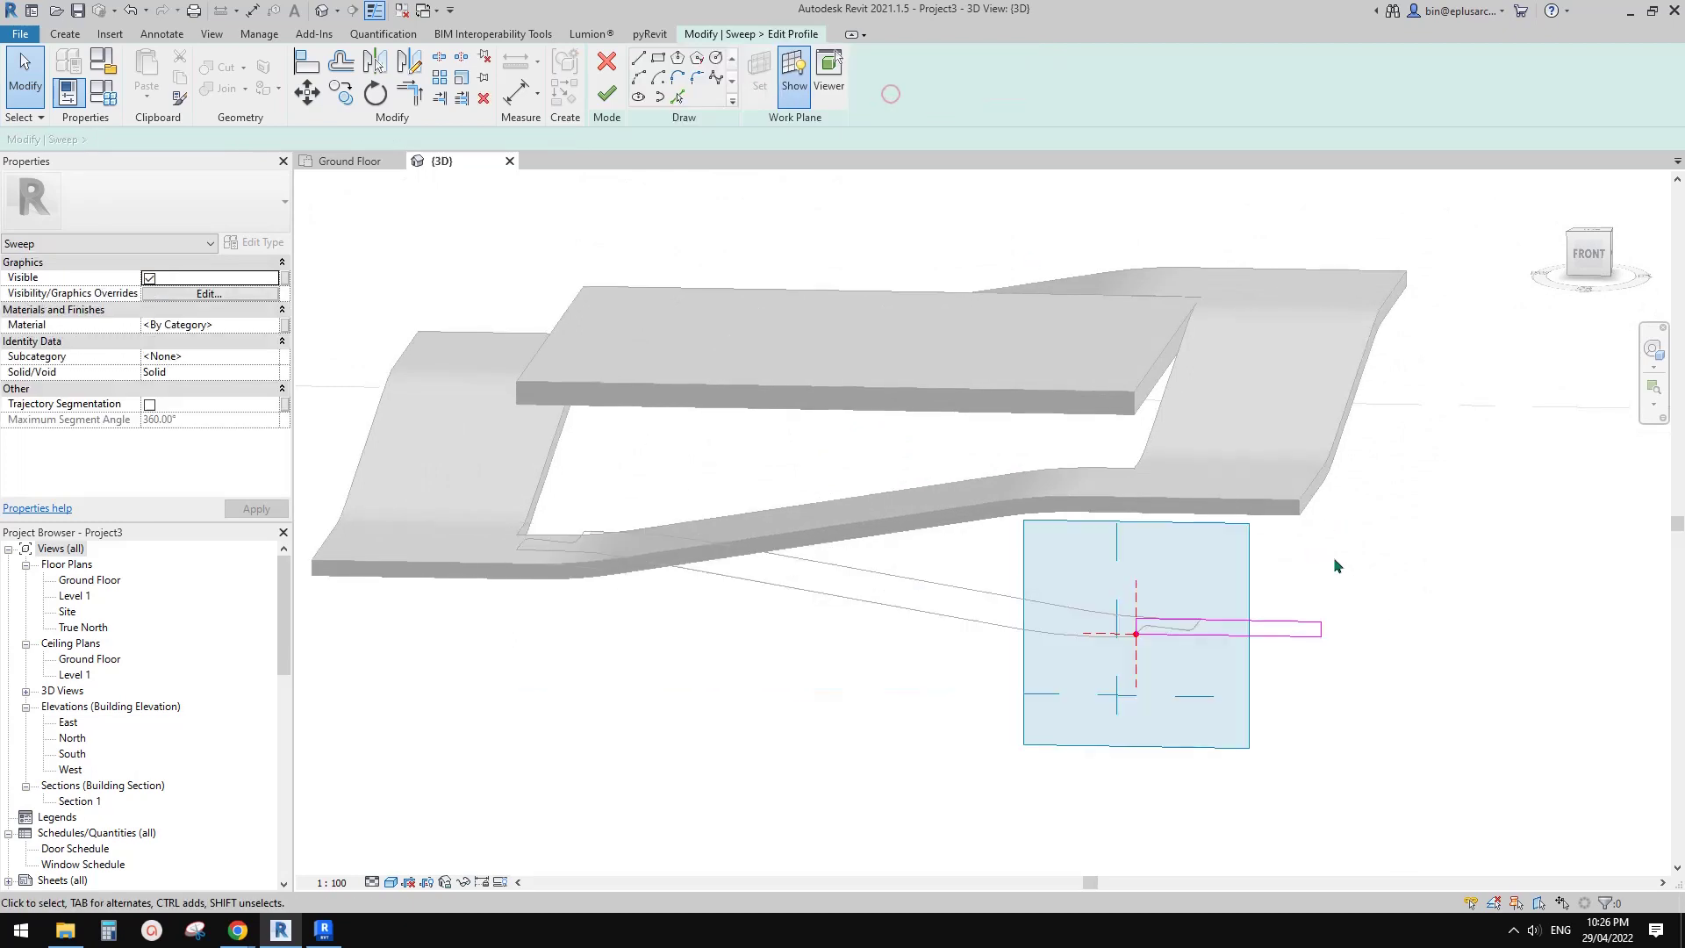
{"action": "left_click", "coordinate": [1287, 628]}
{"action": "key", "text": "m"}
{"action": "key", "text": "v"}
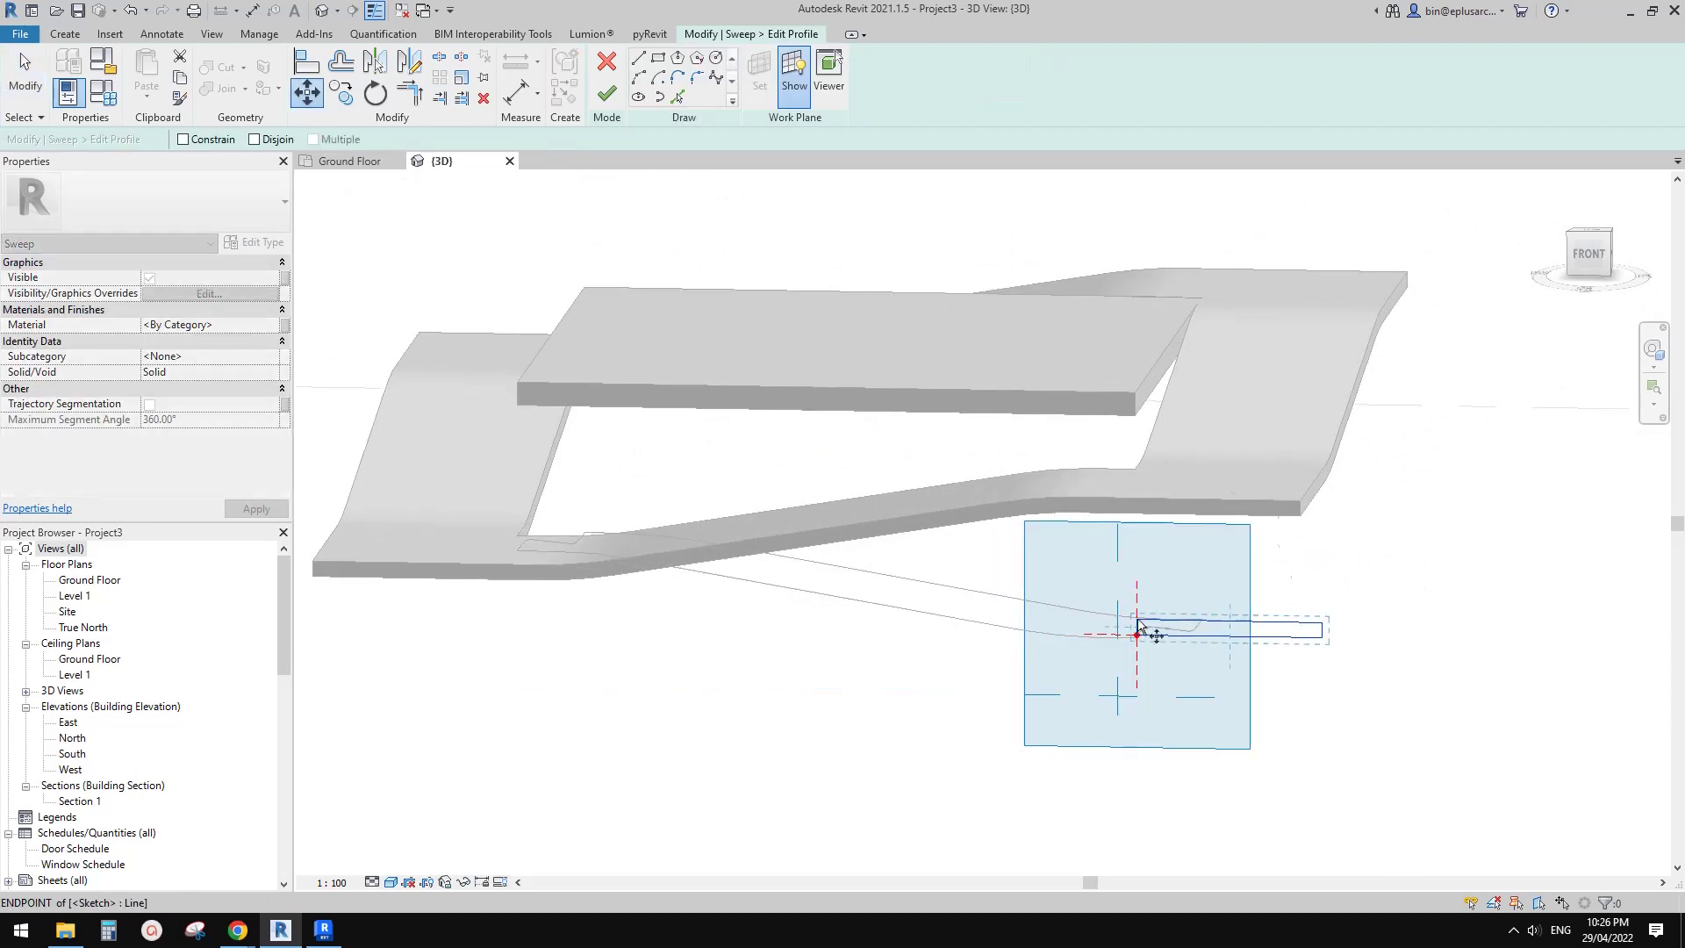
{"action": "left_click", "coordinate": [1322, 625]}
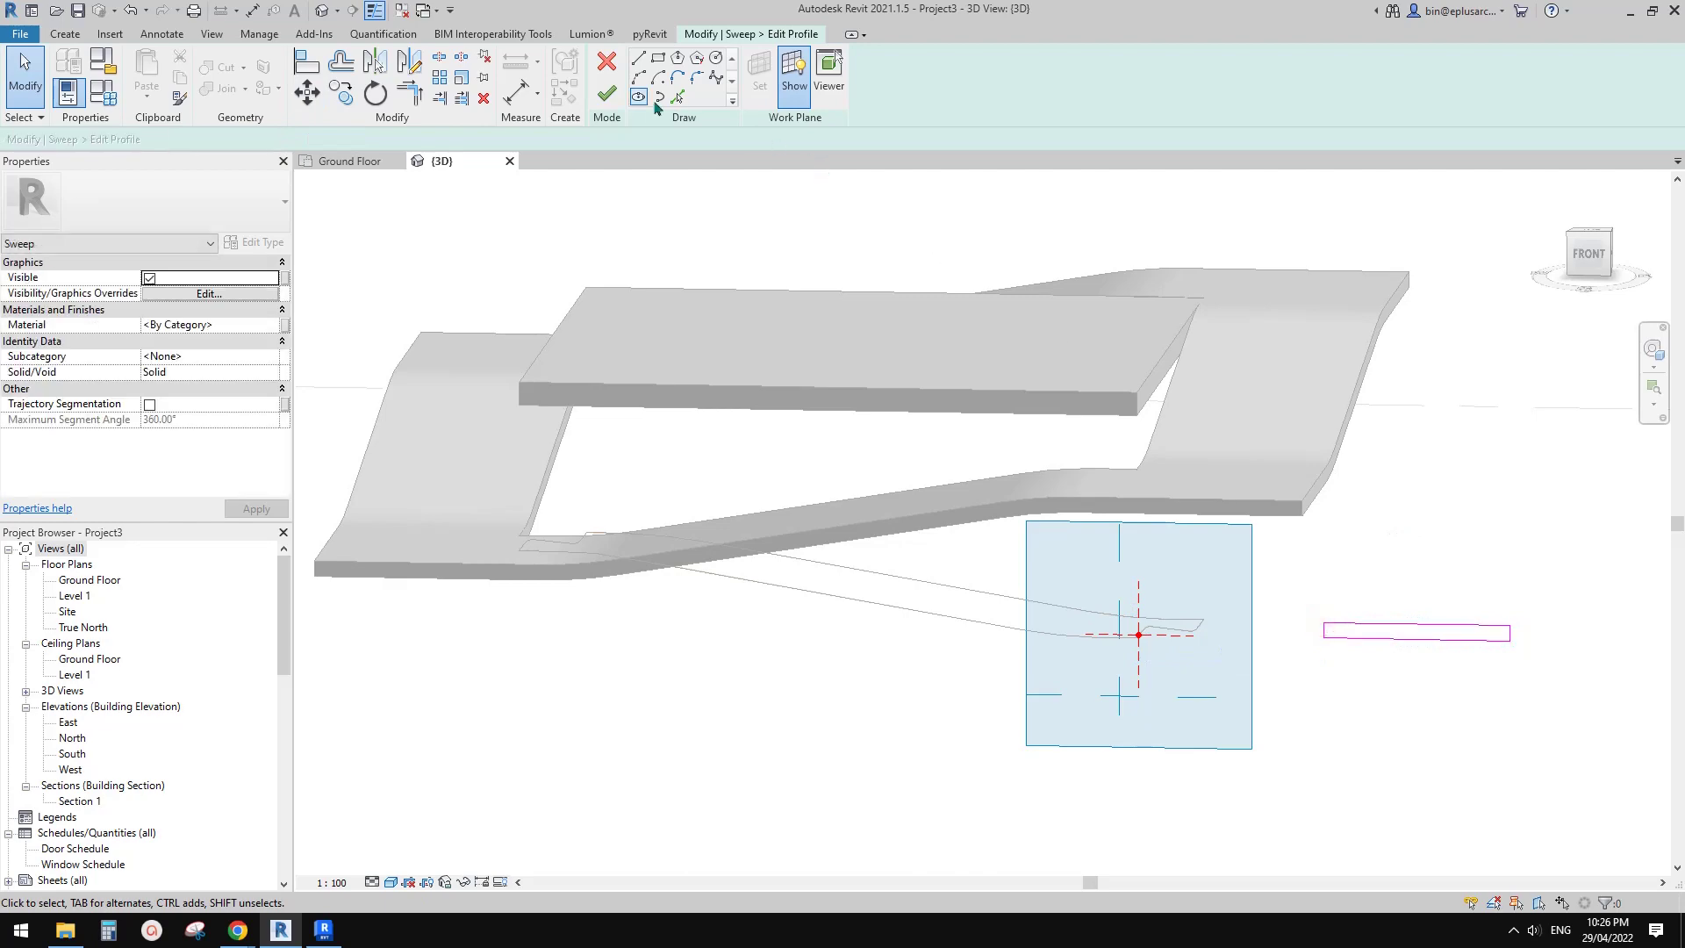
Finish the profile, the sweep, and the in-place floor edit.
{"action": "left_click", "coordinate": [610, 97]}
{"action": "left_click", "coordinate": [612, 98]}
{"action": "middle_click_drag", "start_coordinate": [1024, 368], "coordinate": [921, 516], "text": "shift"}
{"action": "middle_click_drag", "start_coordinate": [1070, 455], "coordinate": [1051, 544]}
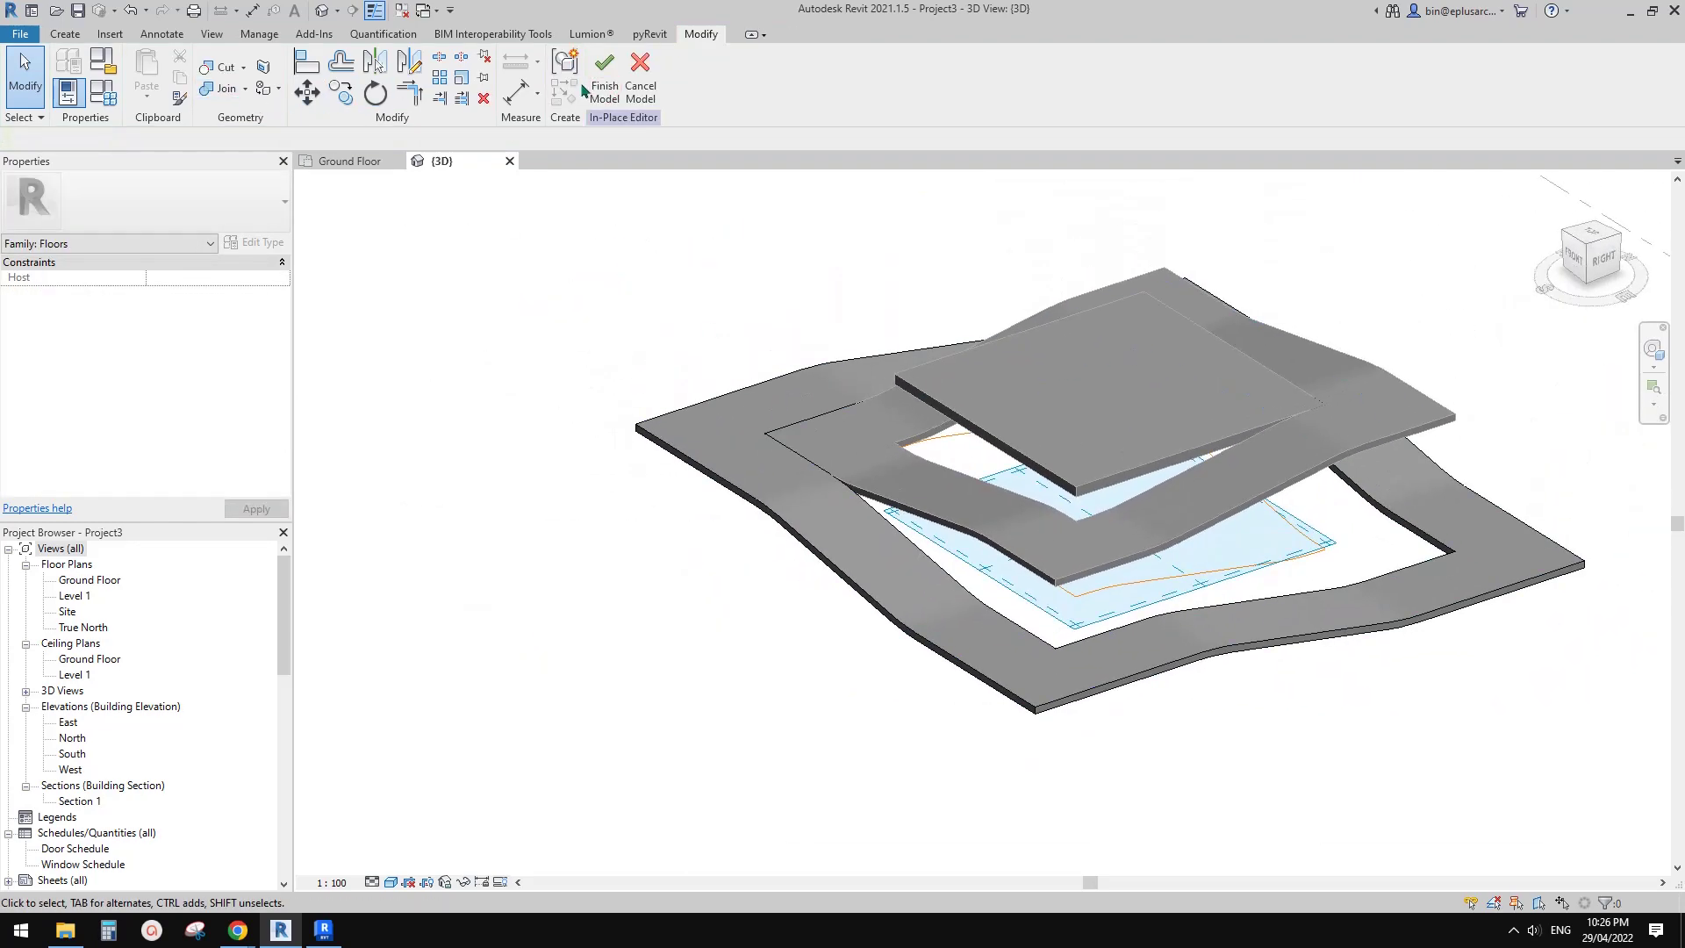
{"action": "left_click", "coordinate": [592, 88]}
Join the geometry of the two wavy floors.
{"action": "left_click", "coordinate": [200, 98]}
{"action": "left_click", "coordinate": [725, 444]}
{"action": "left_click", "coordinate": [825, 451]}
{"action": "key", "text": "Escape"}
{"action": "middle_click_drag", "start_coordinate": [825, 452], "coordinate": [1234, 591], "text": "shift"}
{"action": "left_click", "coordinate": [1212, 623]}
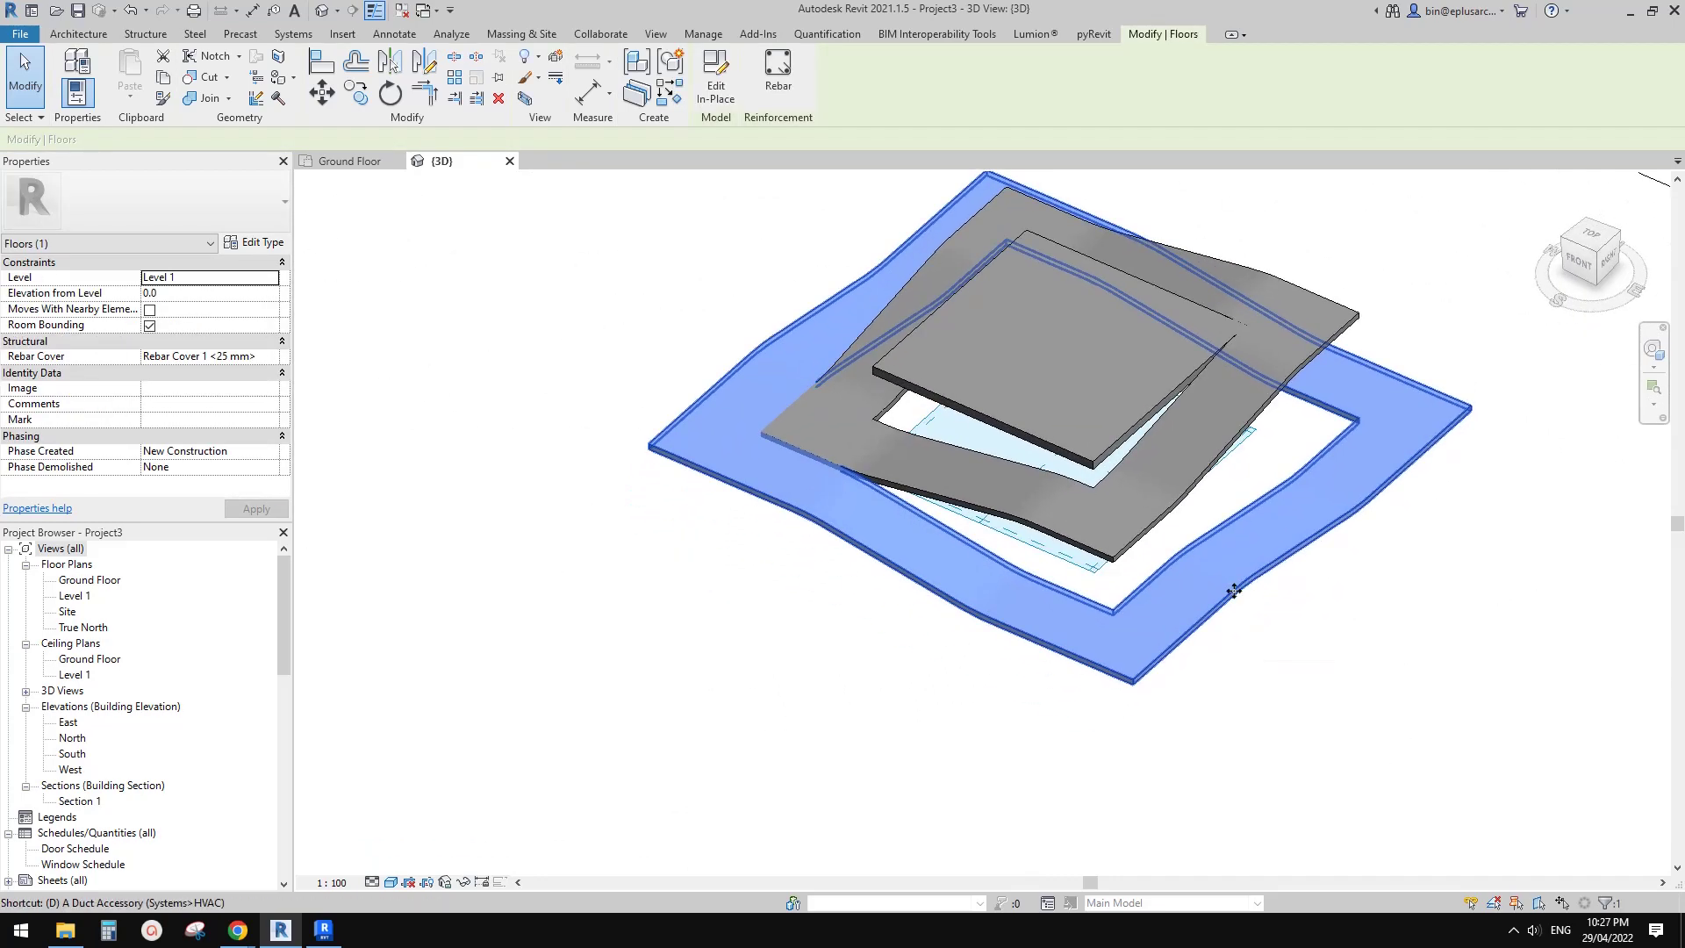
Mirror-copy the wavy floor ring from Top view across an axis at the slab corner.
{"action": "key", "text": "d"}
{"action": "key", "text": "m"}
{"action": "middle_click_drag", "start_coordinate": [1147, 691], "coordinate": [1140, 739], "text": "shift"}
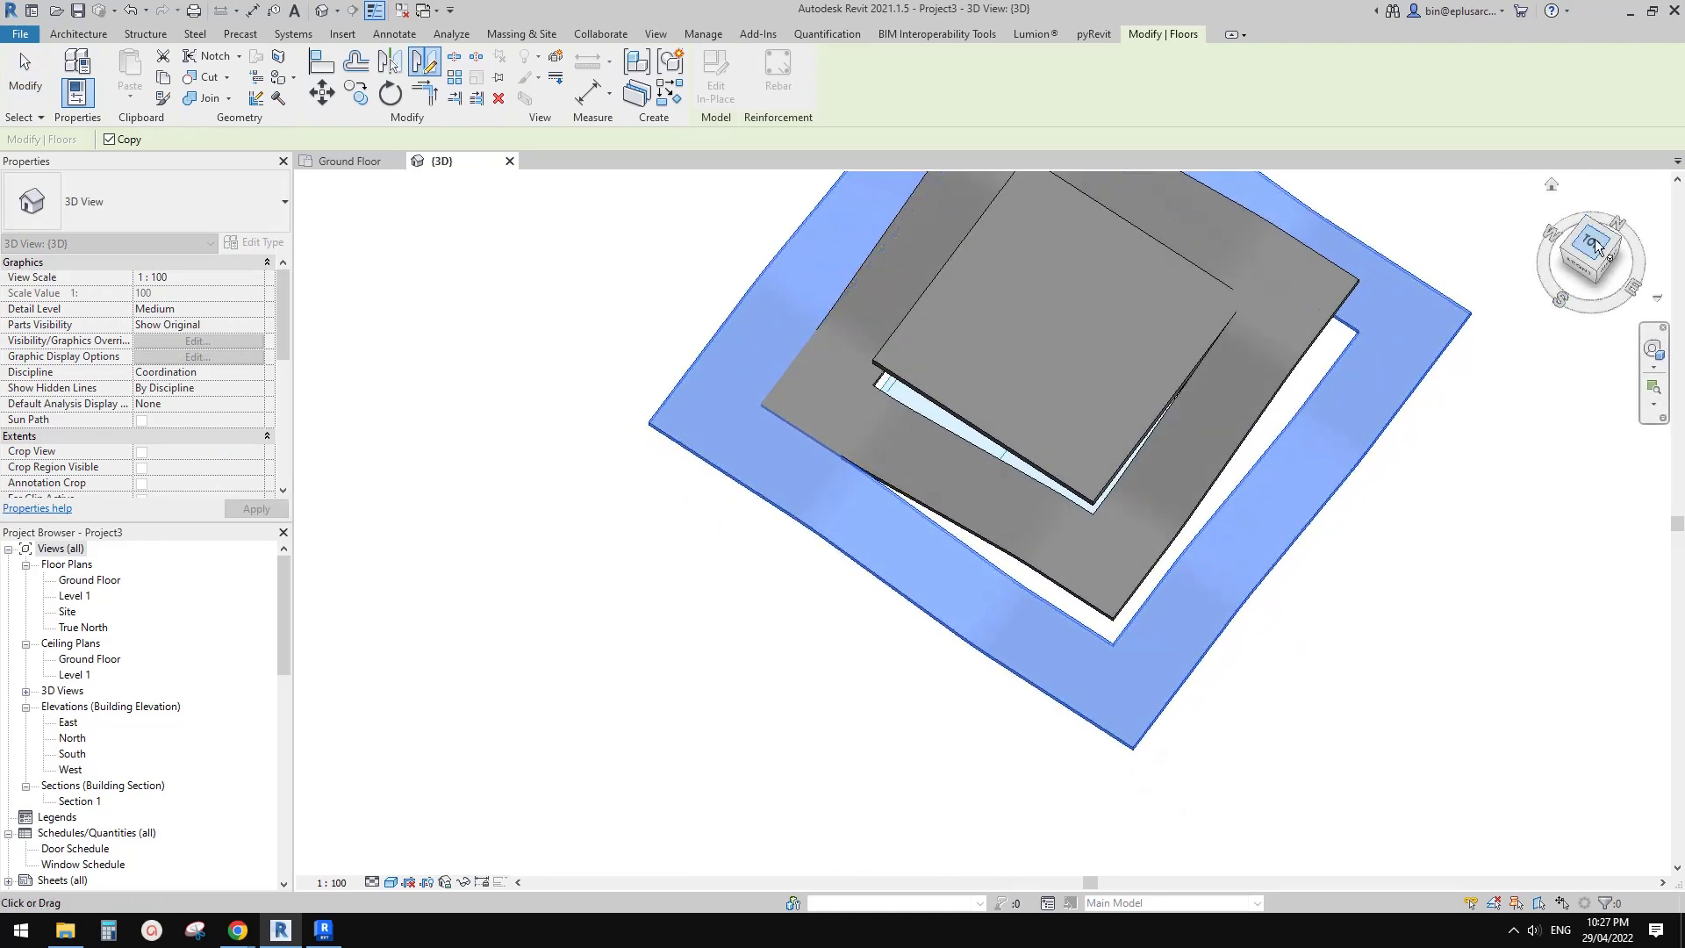
{"action": "left_click", "coordinate": [1595, 250]}
{"action": "scroll", "coordinate": [1097, 571], "scroll_direction": "up", "scroll_amount": 5}
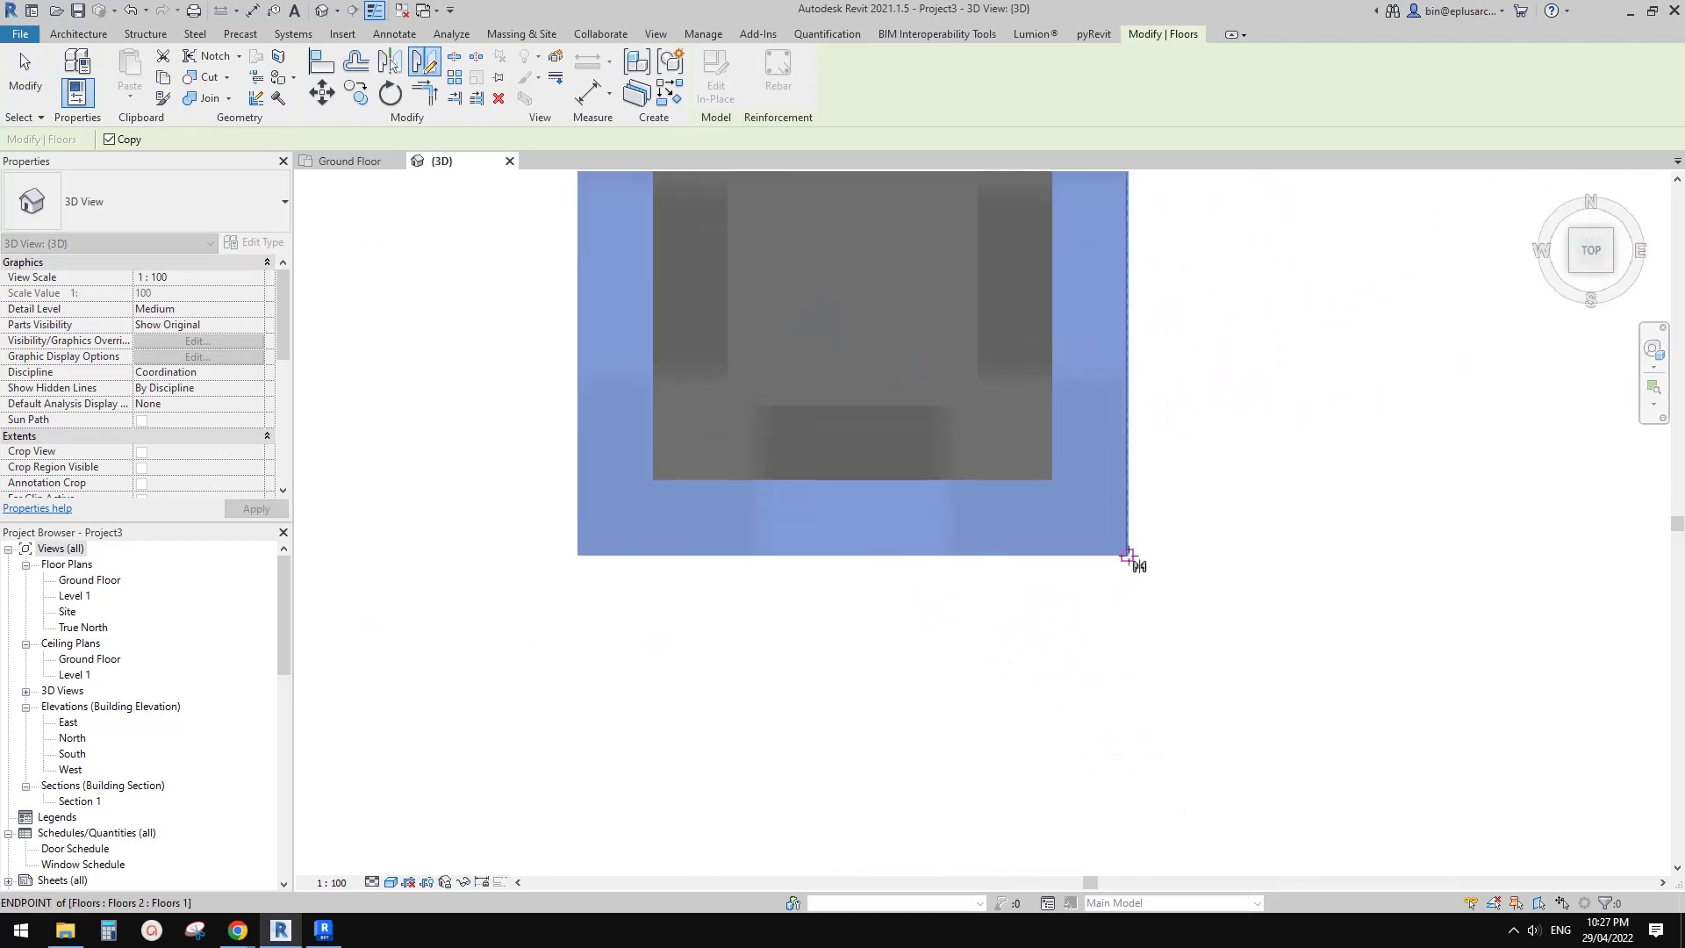
{"action": "left_click", "coordinate": [1051, 481]}
{"action": "scroll", "coordinate": [1167, 628], "scroll_direction": "down", "scroll_amount": 5}
{"action": "middle_click_drag", "start_coordinate": [1167, 628], "coordinate": [1130, 366], "text": "shift"}
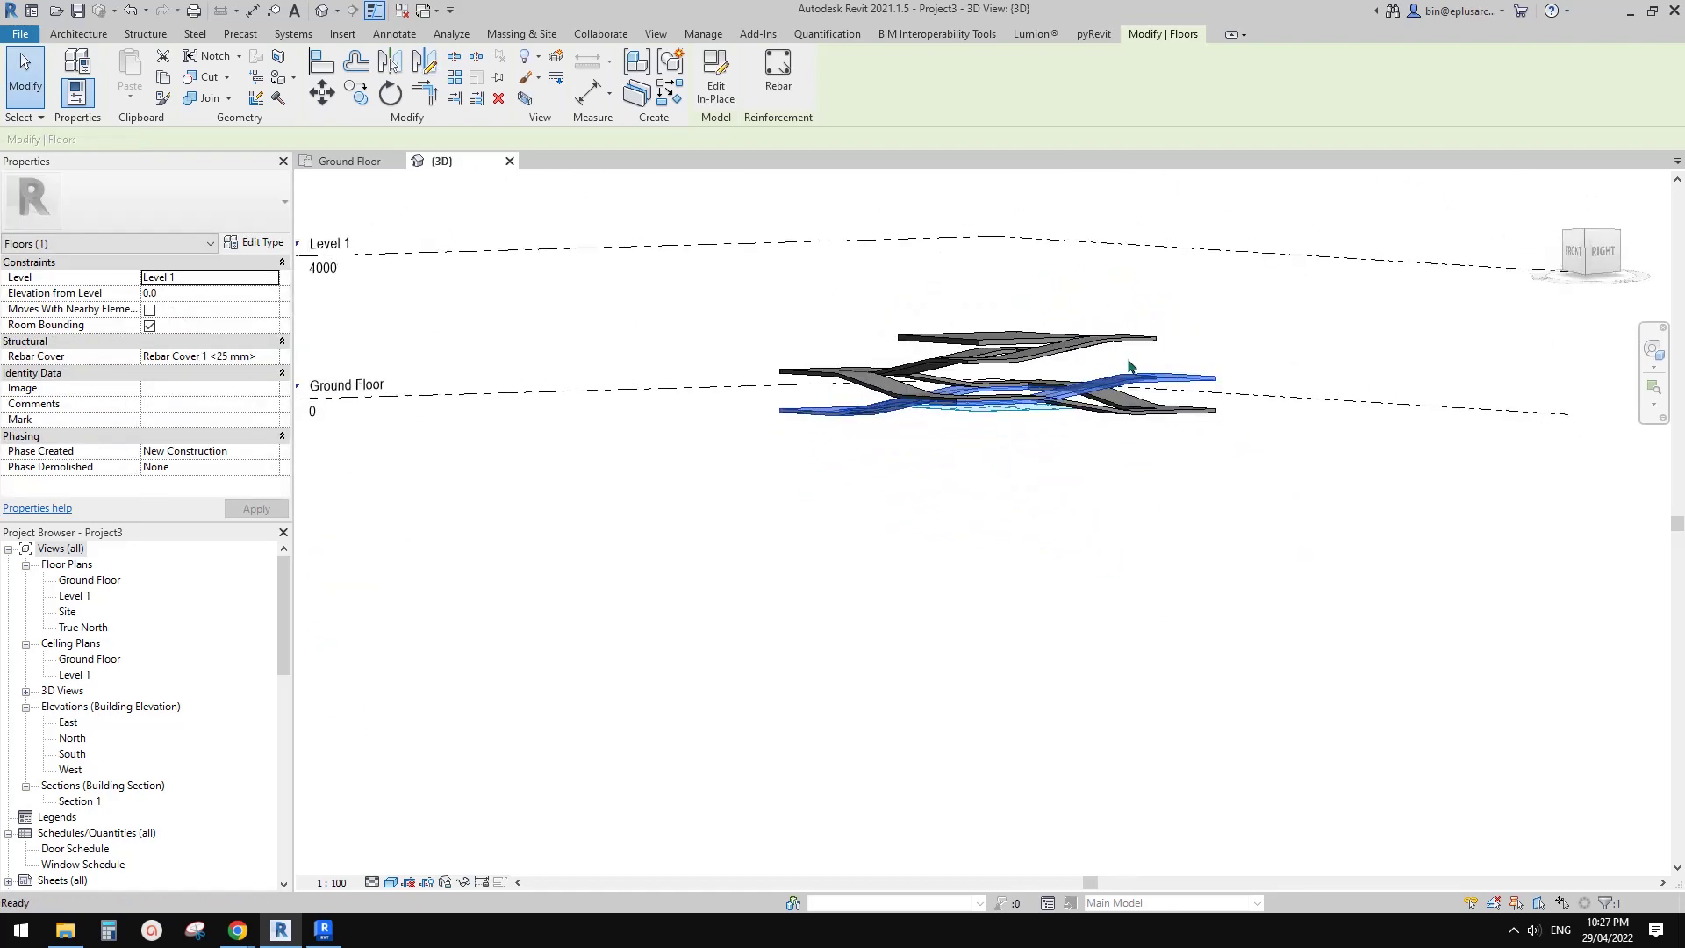
Move the new ring down to -1000 by snapping to the other ring's end, dismissing the warning.
{"action": "left_click", "coordinate": [1131, 369]}
{"action": "scroll", "coordinate": [1129, 393], "scroll_direction": "up", "scroll_amount": 3}
{"action": "left_click", "coordinate": [1189, 367]}
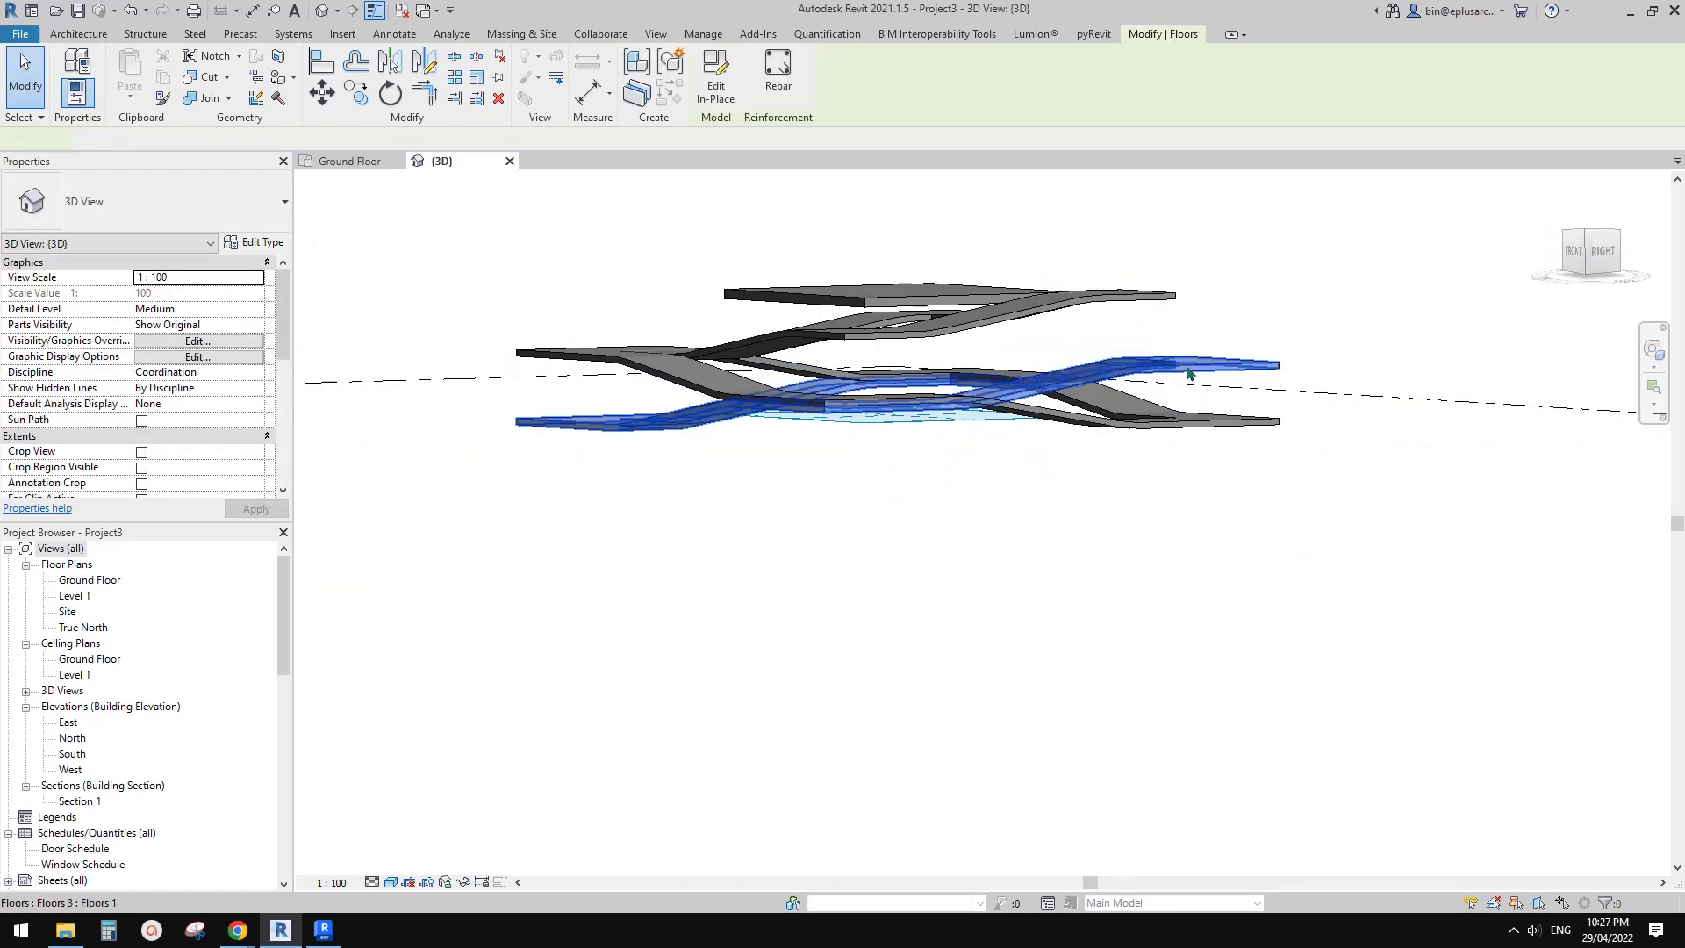
{"action": "left_click", "coordinate": [1587, 256]}
{"action": "scroll", "coordinate": [1352, 505], "scroll_direction": "up", "scroll_amount": 3}
{"action": "key", "text": "m"}
{"action": "key", "text": "v"}
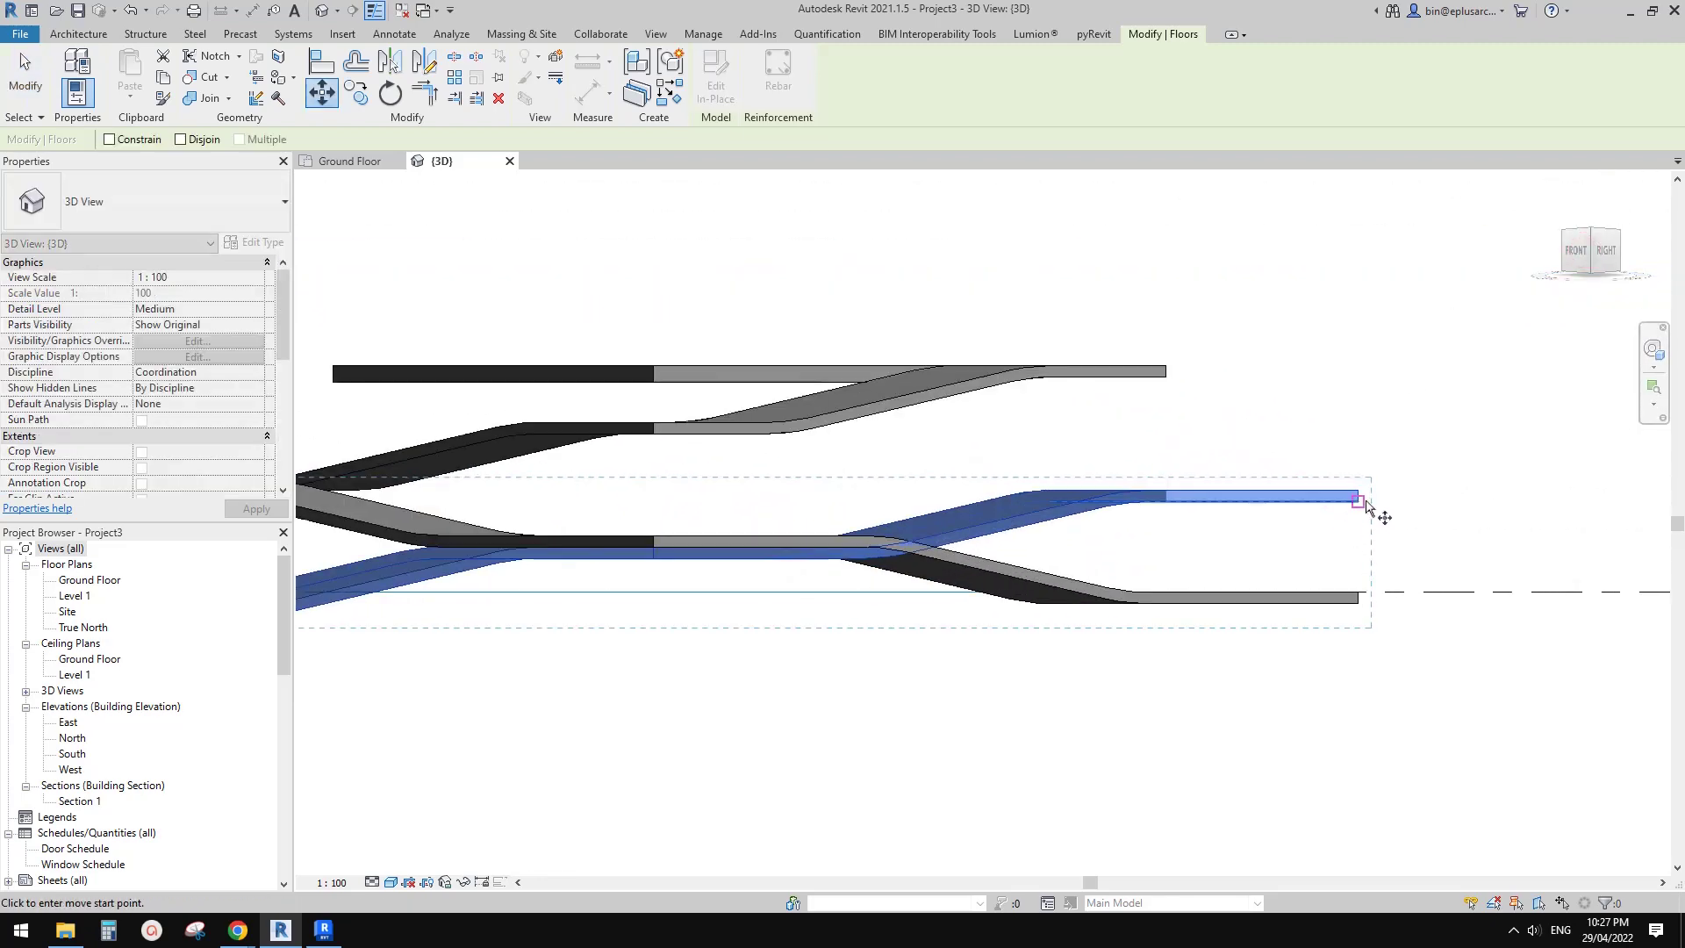
{"action": "left_click", "coordinate": [1359, 603]}
{"action": "scroll", "coordinate": [1377, 527], "scroll_direction": "down", "scroll_amount": 4}
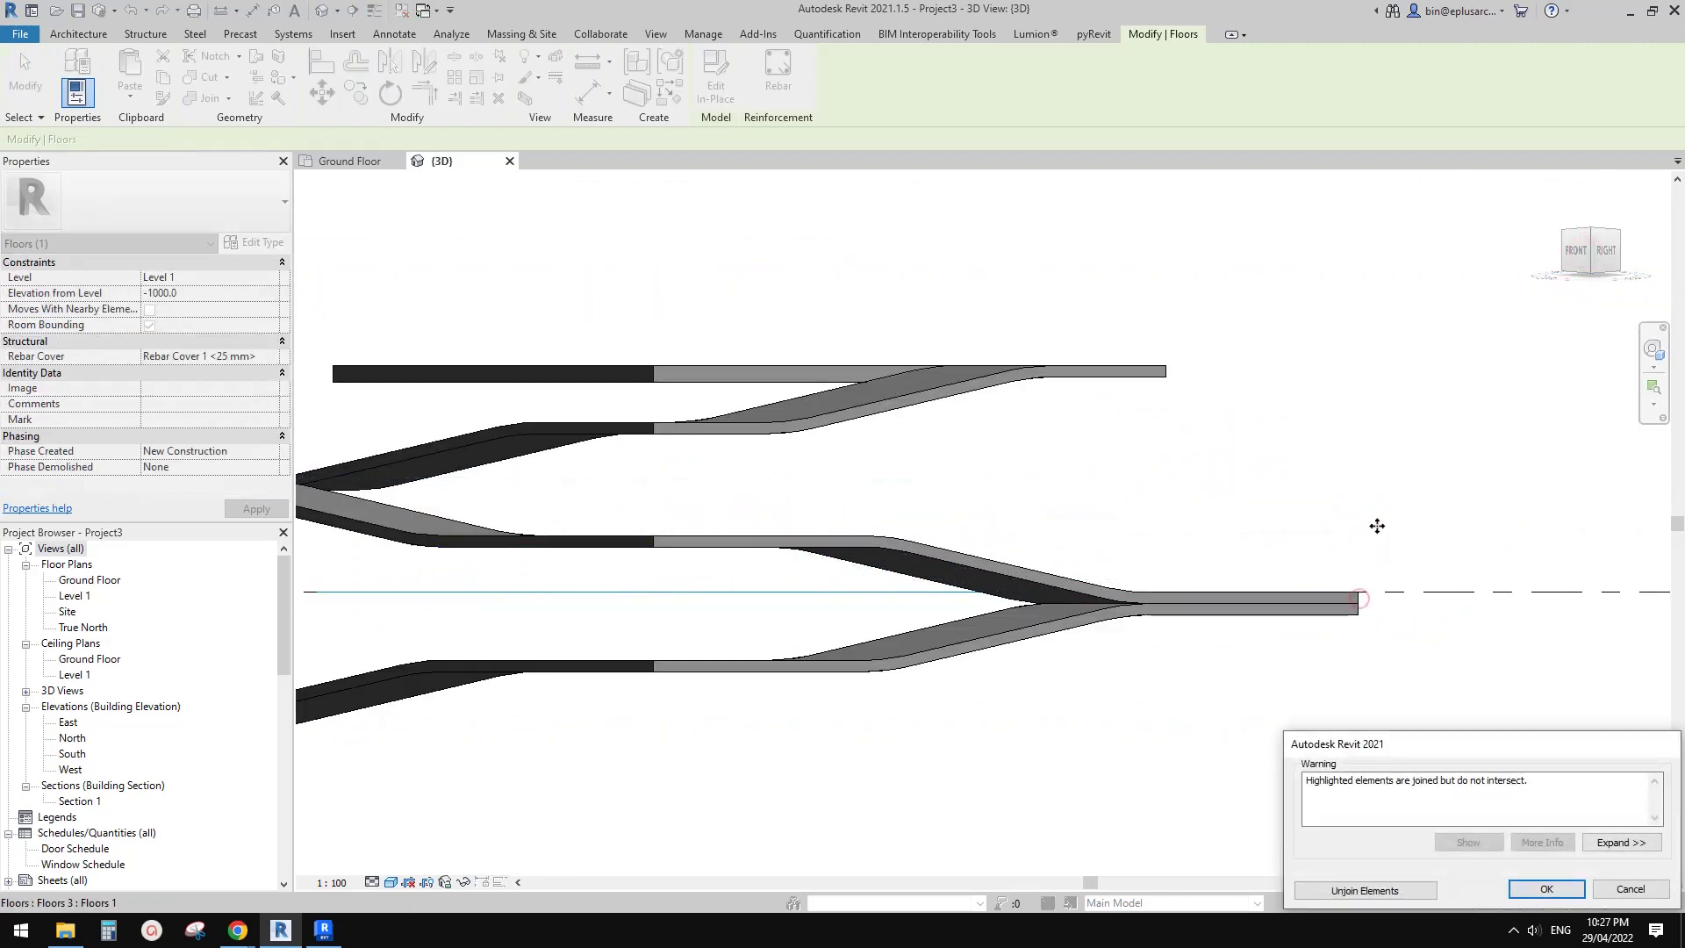
{"action": "left_click", "coordinate": [1533, 891]}
{"action": "middle_click_drag", "start_coordinate": [1319, 518], "coordinate": [1238, 672], "text": "shift"}
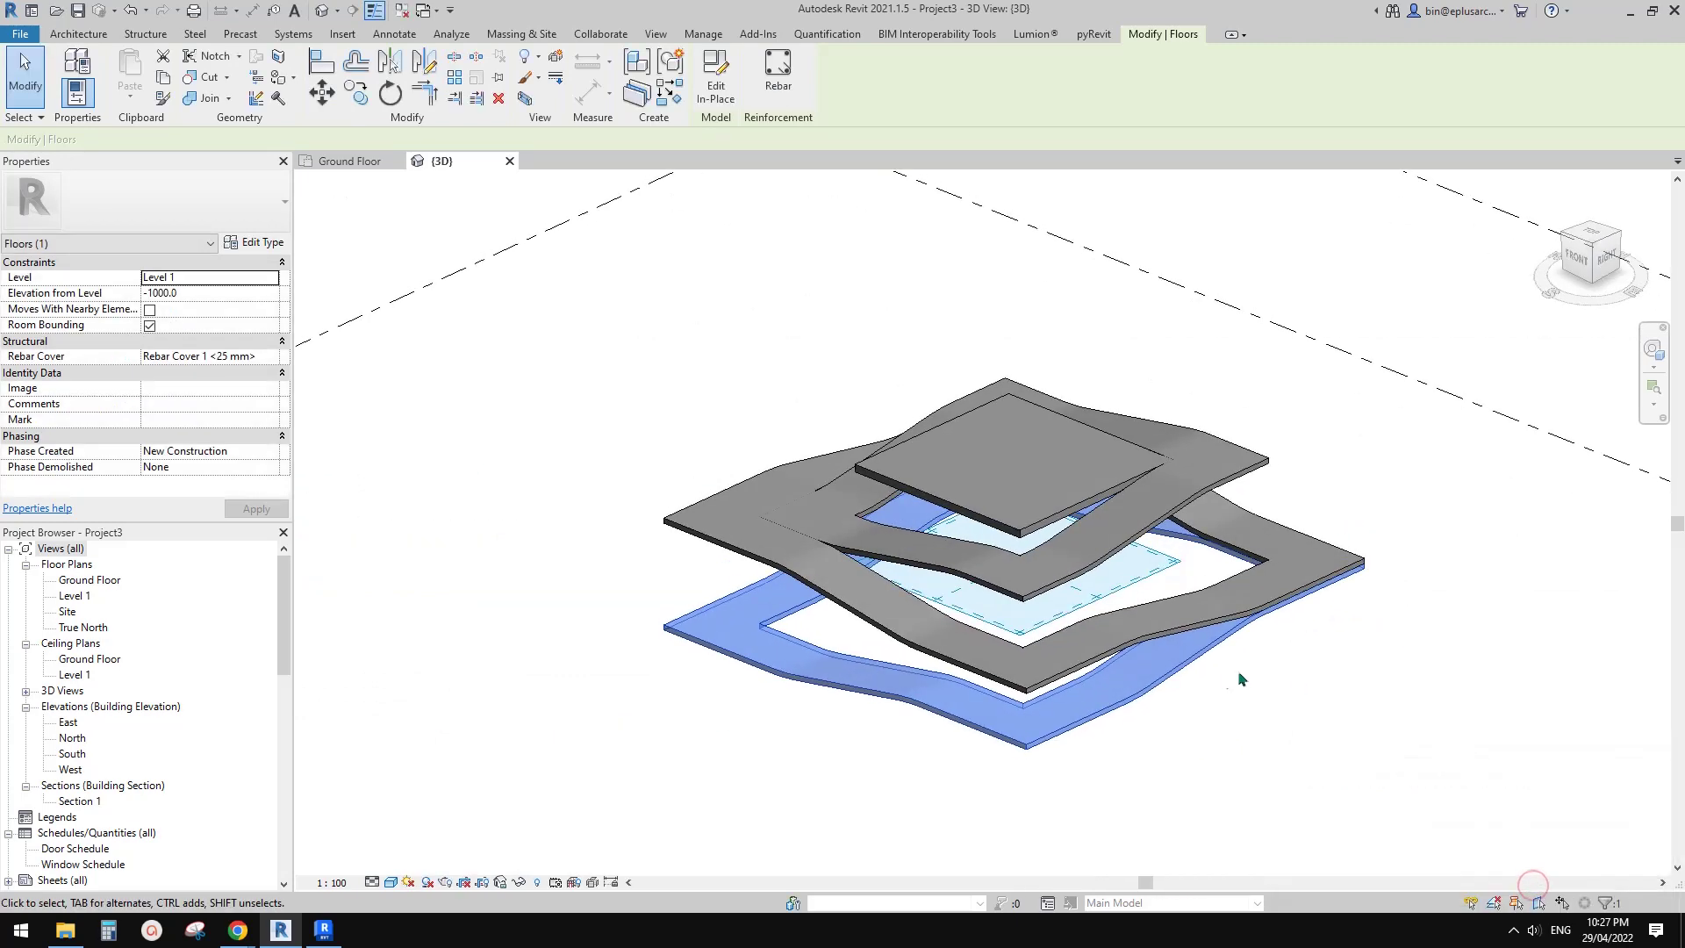
Shift the ring's sweep profile line 940 in Edit Profile and finish the sweep.
{"action": "left_click", "coordinate": [707, 99]}
{"action": "left_click", "coordinate": [708, 98]}
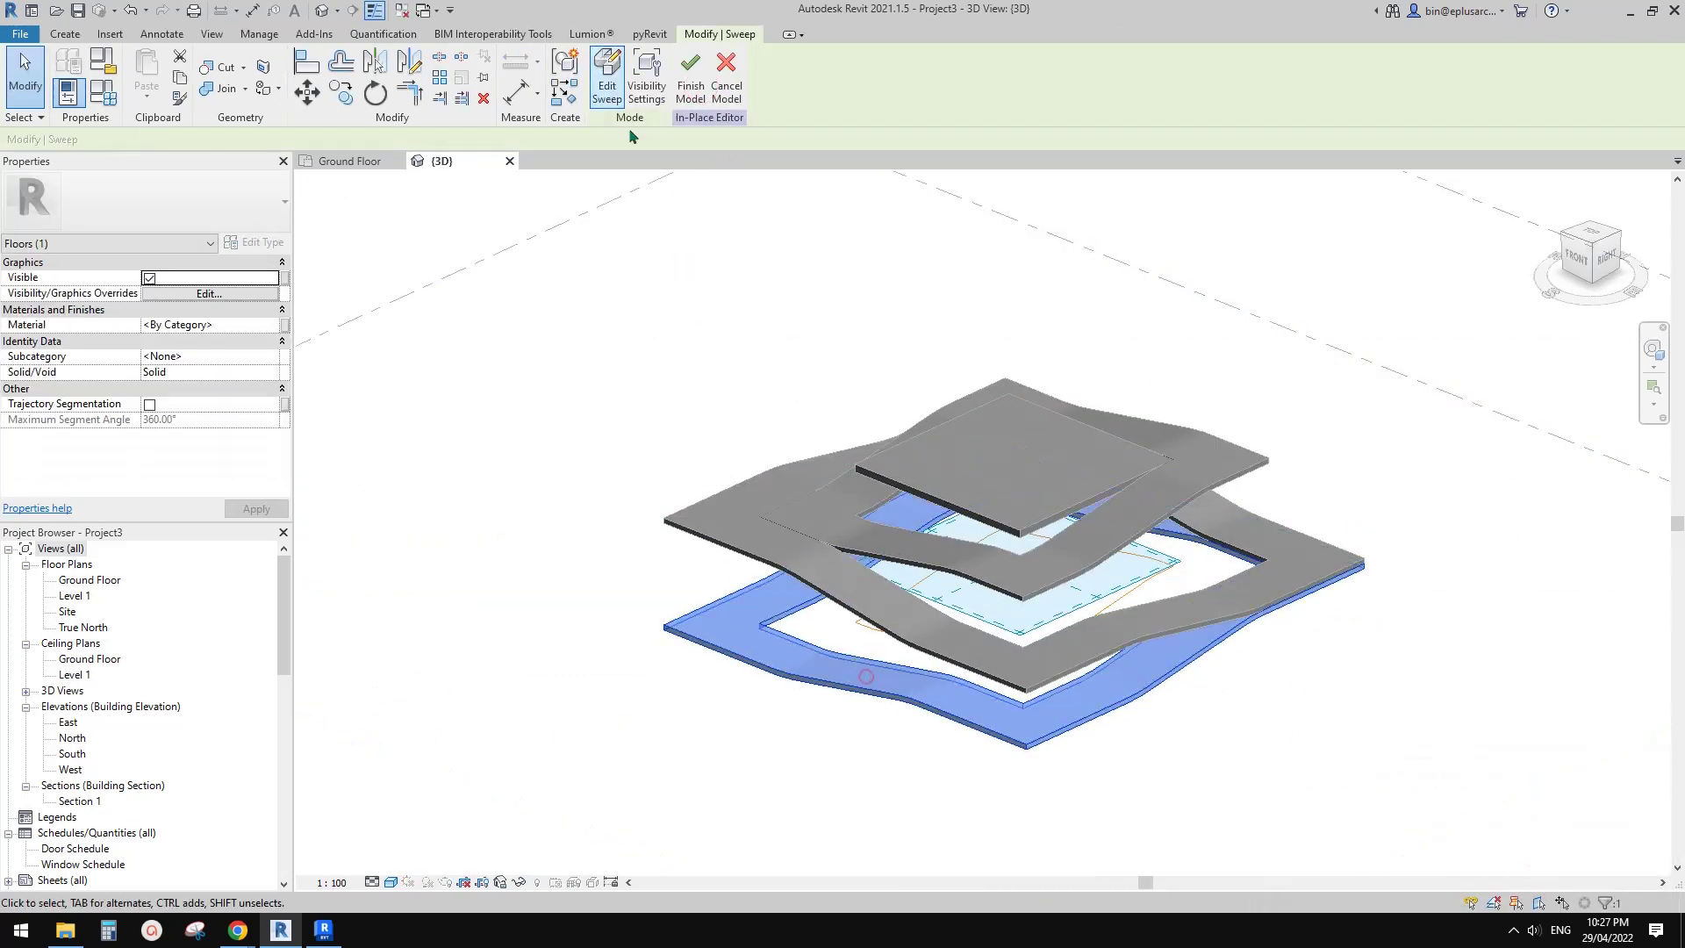
{"action": "left_click", "coordinate": [606, 86]}
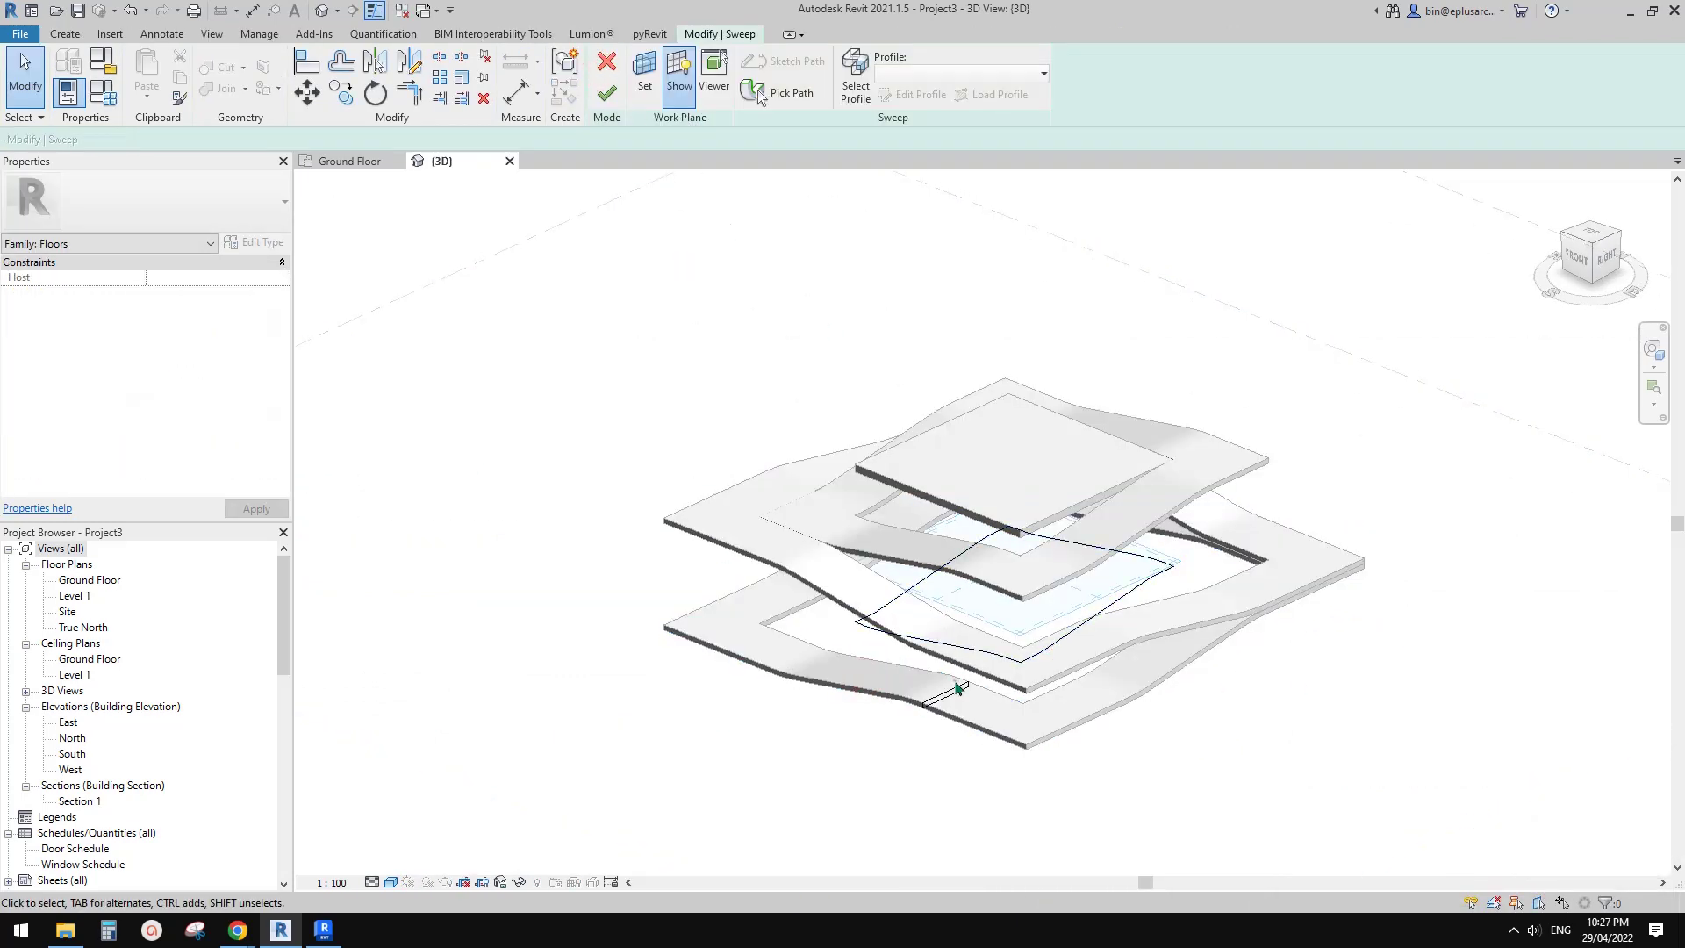
{"action": "left_click", "coordinate": [913, 94]}
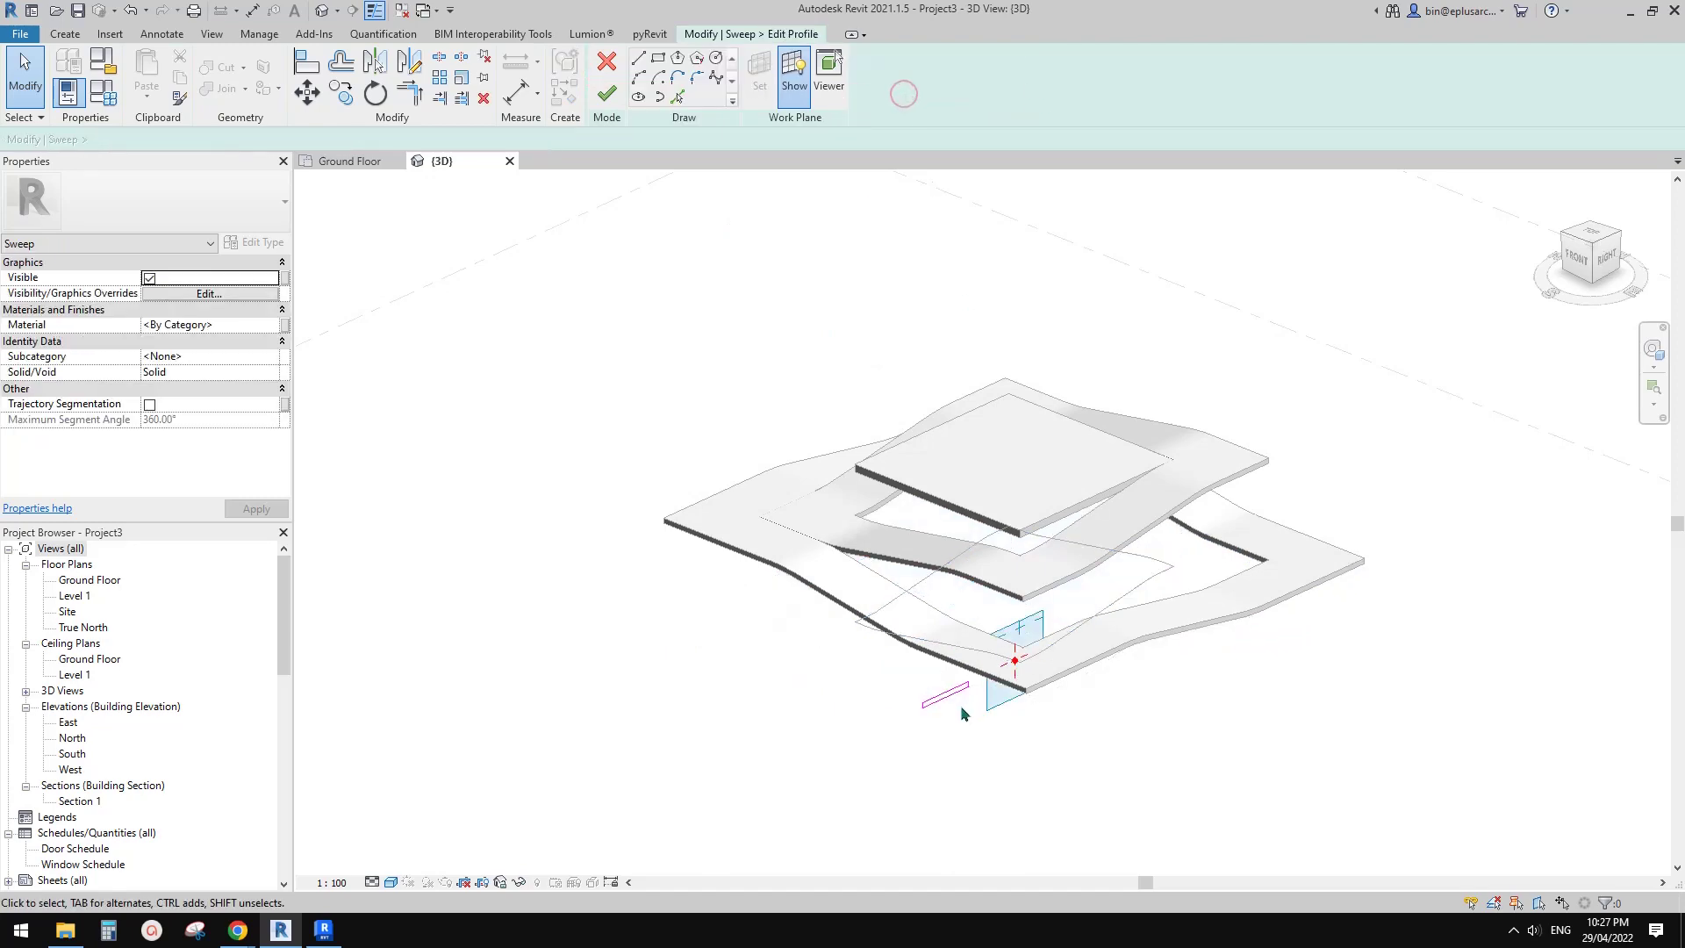
{"action": "scroll", "coordinate": [960, 704], "scroll_direction": "up", "scroll_amount": 4}
{"action": "scroll", "coordinate": [954, 675], "scroll_direction": "up", "scroll_amount": 2}
{"action": "left_click_drag", "start_coordinate": [980, 666], "coordinate": [864, 729]}
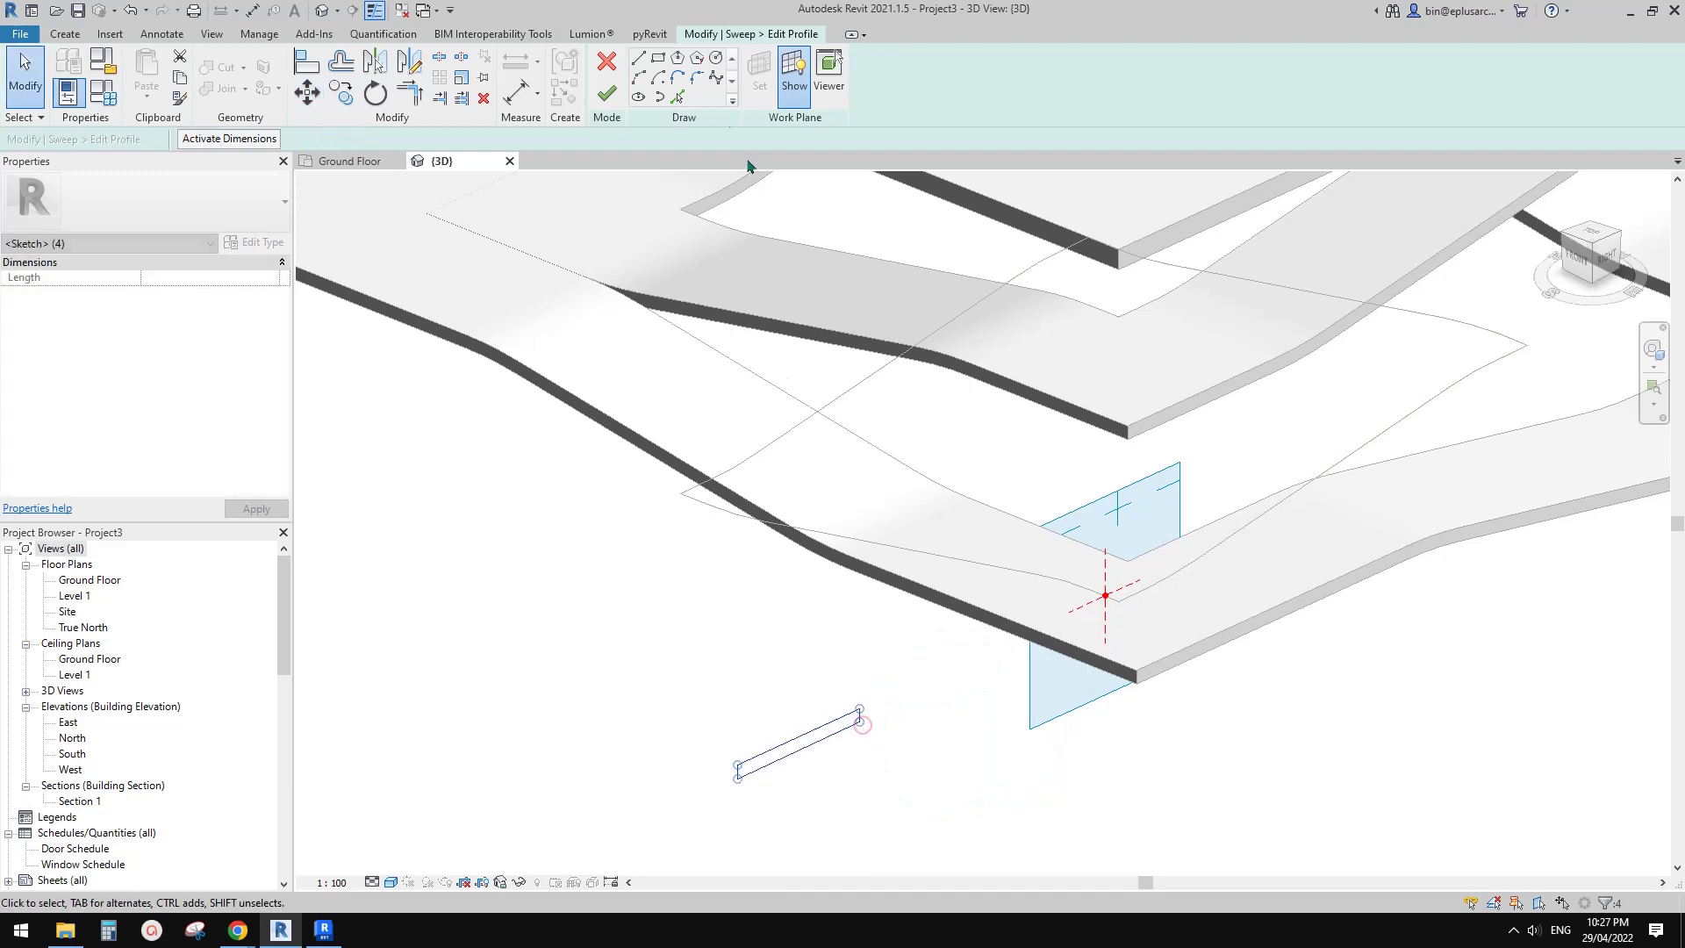
{"action": "left_click", "coordinate": [607, 100]}
{"action": "left_click", "coordinate": [608, 96]}
Select the ring's sweep and switch to a level front-right side view.
{"action": "scroll", "coordinate": [1260, 392], "scroll_direction": "down", "scroll_amount": 3}
{"action": "mouse_move", "coordinate": [1352, 404]}
{"action": "middle_mouse_down"}
{"action": "mouse_move", "coordinate": [1229, 493]}
{"action": "mouse_move", "coordinate": [1291, 497]}
{"action": "mouse_move", "coordinate": [1275, 506]}
{"action": "middle_mouse_up"}
{"action": "left_click", "coordinate": [1419, 557]}
{"action": "scroll", "coordinate": [1384, 538], "scroll_direction": "up", "scroll_amount": 4}
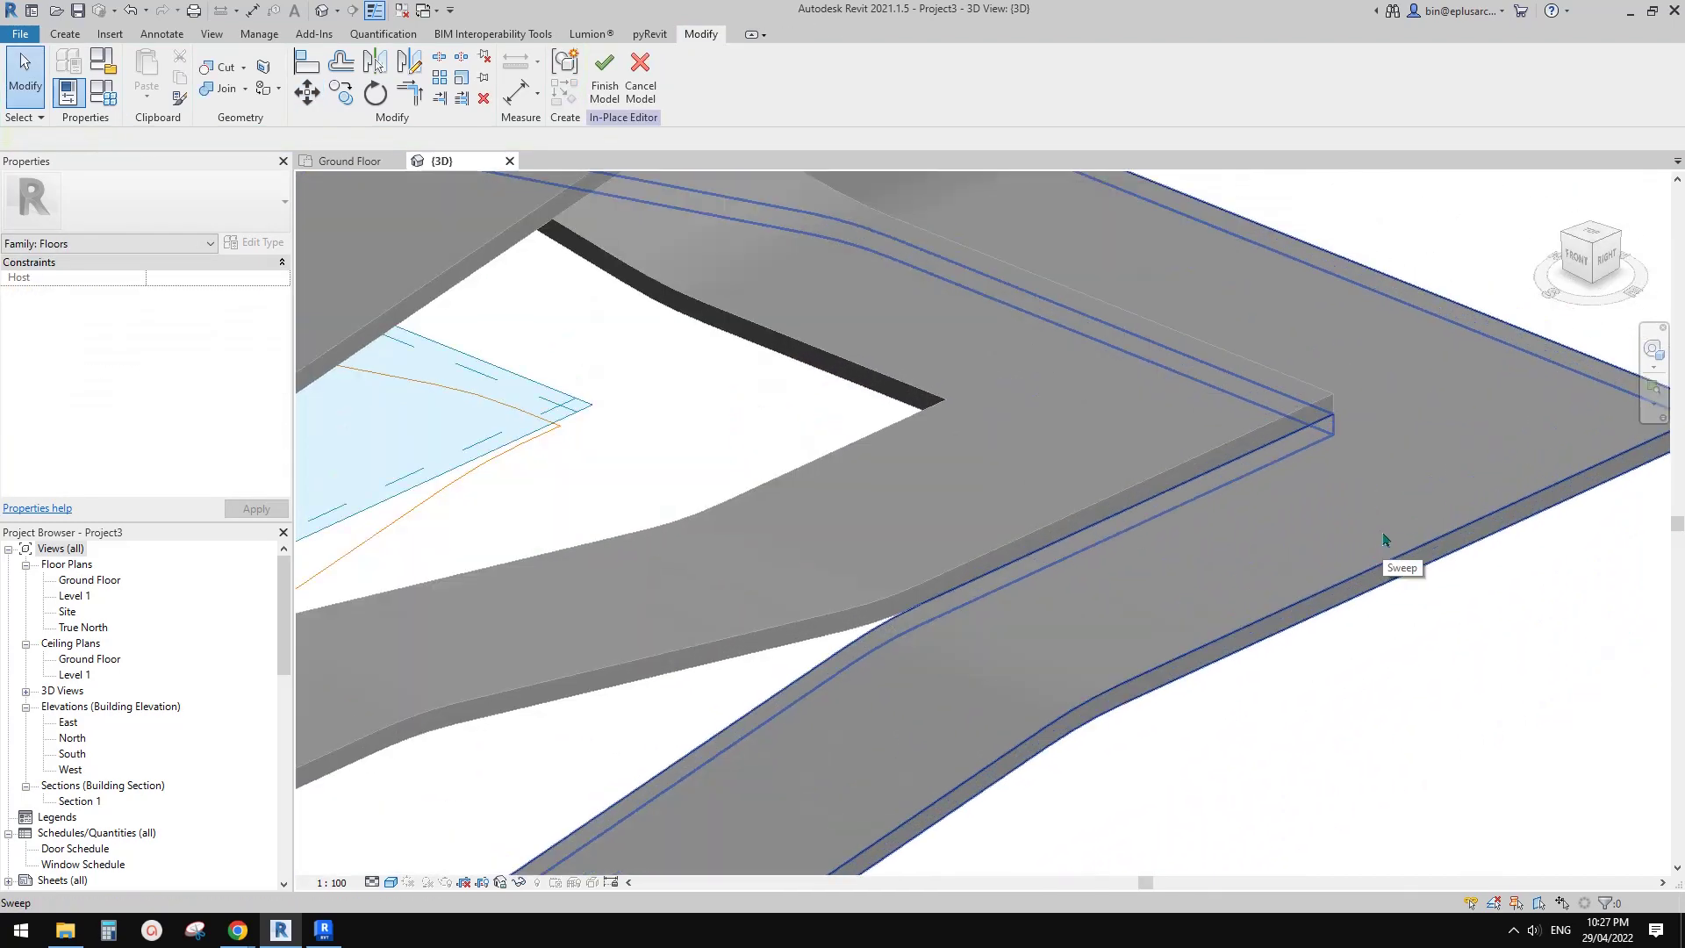
{"action": "scroll", "coordinate": [1385, 538], "scroll_direction": "down", "scroll_amount": 2}
{"action": "left_click", "coordinate": [1363, 531]}
{"action": "scroll", "coordinate": [1430, 482], "scroll_direction": "down", "scroll_amount": 4}
{"action": "left_click", "coordinate": [1590, 263]}
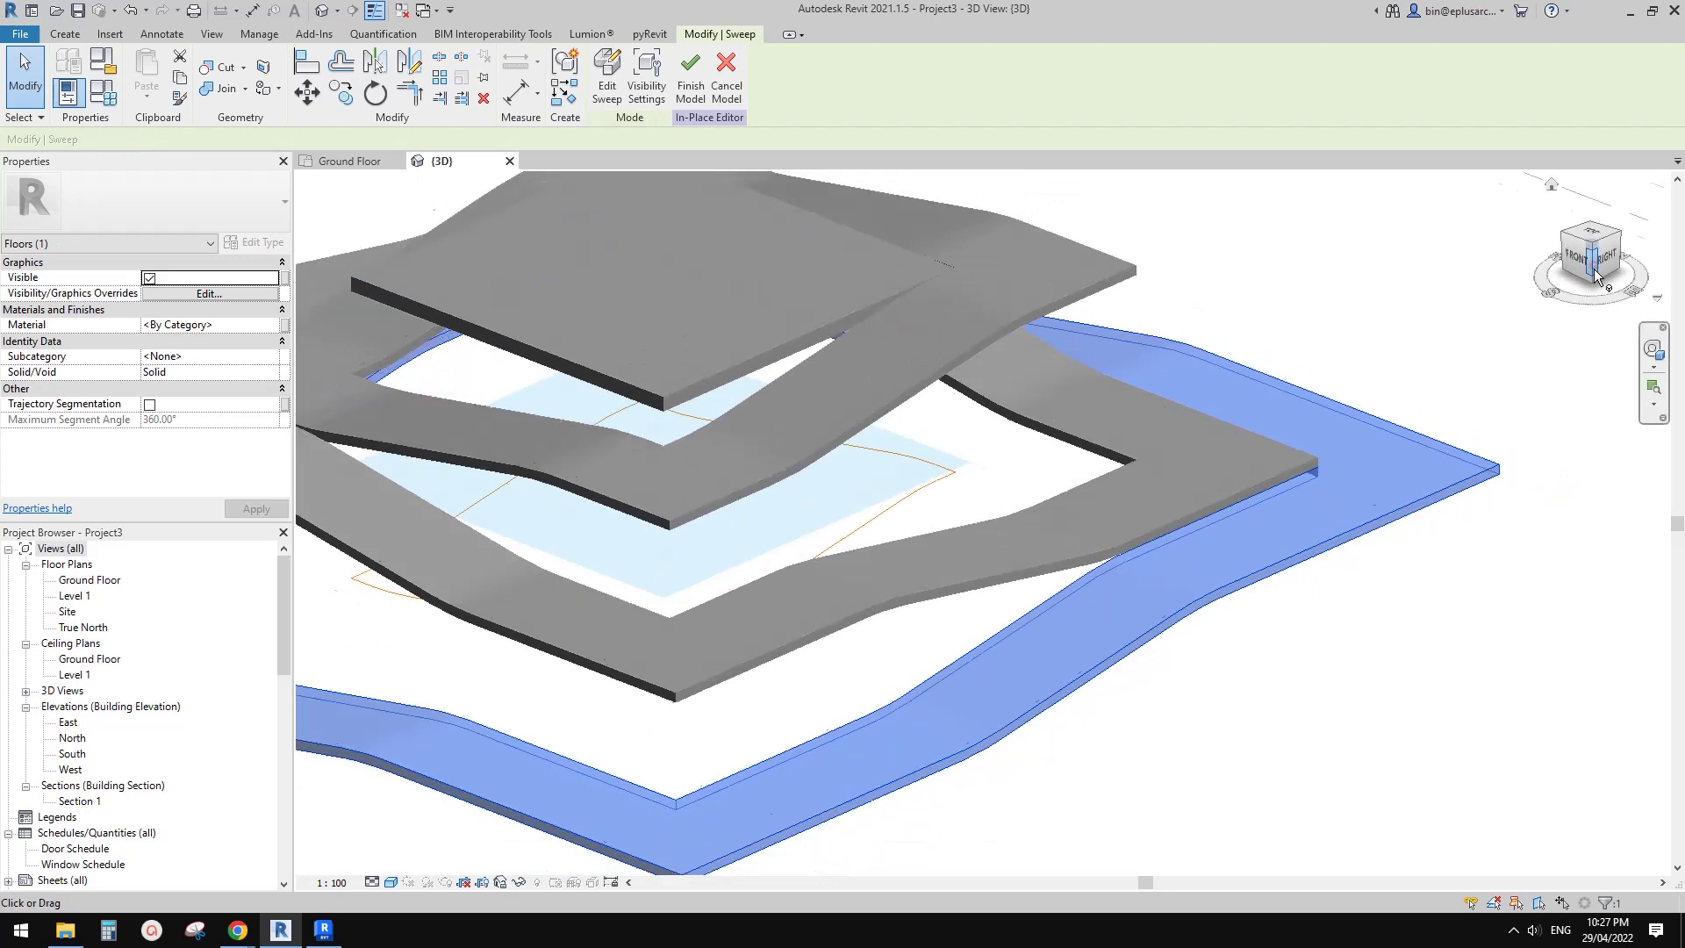
{"action": "scroll", "coordinate": [1228, 467], "scroll_direction": "up", "scroll_amount": 6}
Move the sweep so its end snaps to the upper ring's end.
{"action": "key", "text": "m"}
{"action": "key", "text": "v"}
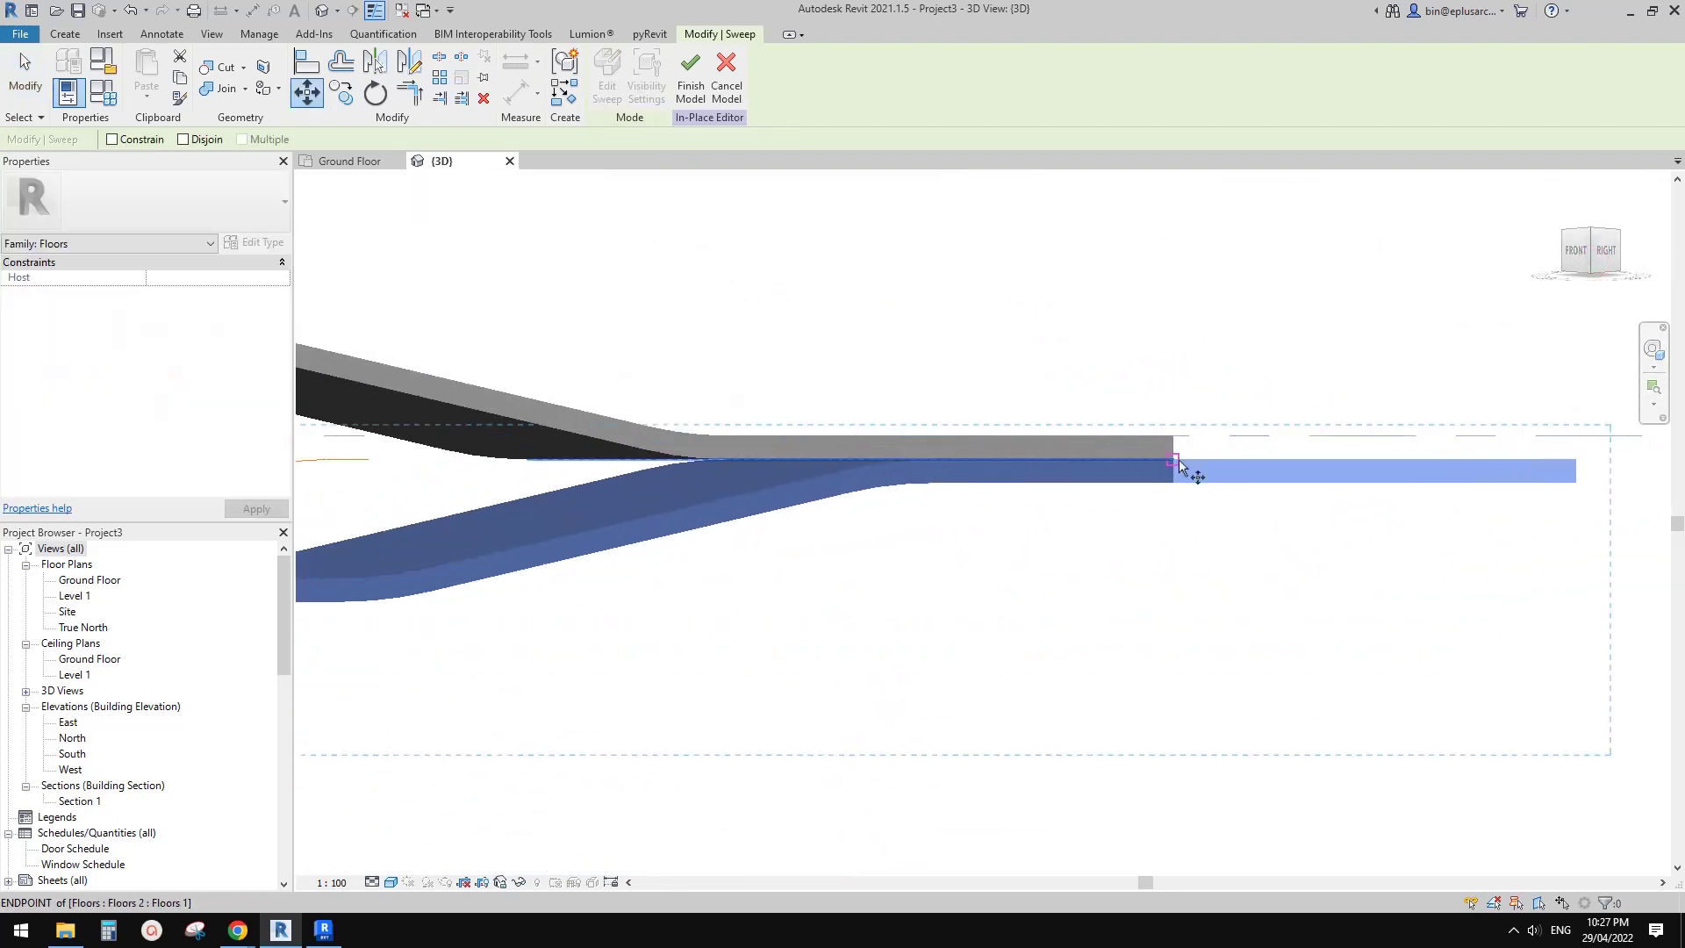
{"action": "left_click", "coordinate": [1179, 440]}
{"action": "scroll", "coordinate": [1205, 449], "scroll_direction": "down", "scroll_amount": 3}
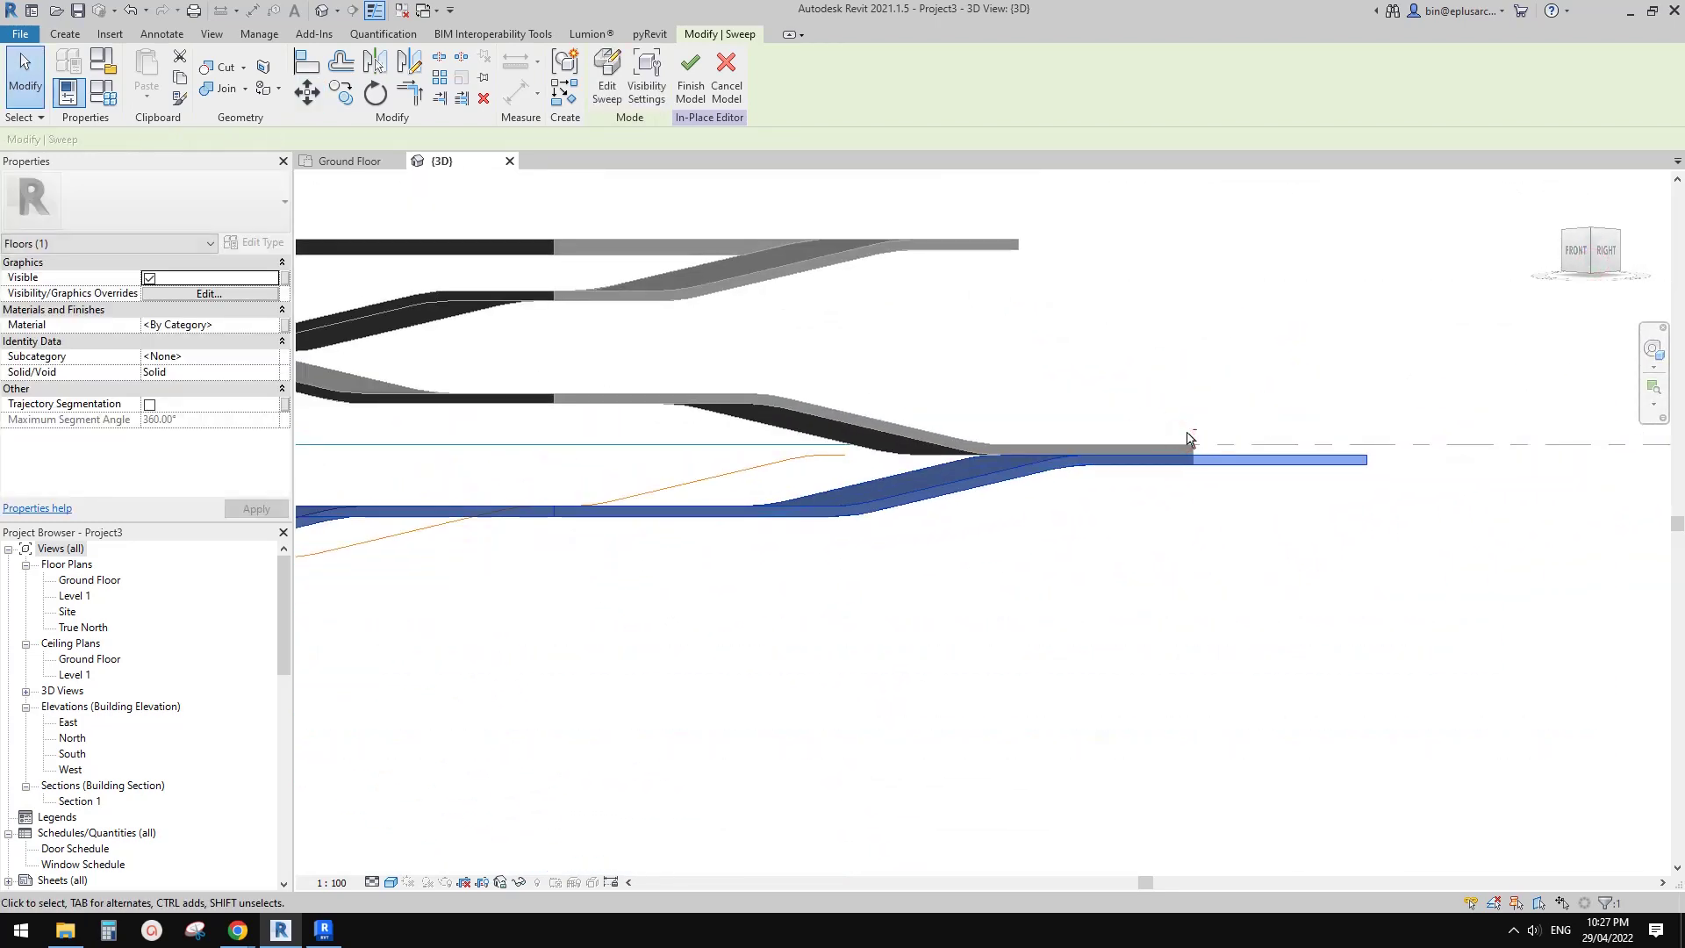
{"action": "key", "text": "Escape"}
{"action": "scroll", "coordinate": [1009, 475], "scroll_direction": "down", "scroll_amount": 2}
{"action": "middle_click_drag", "start_coordinate": [1021, 491], "coordinate": [1240, 458]}
{"action": "left_click", "coordinate": [1240, 459]}
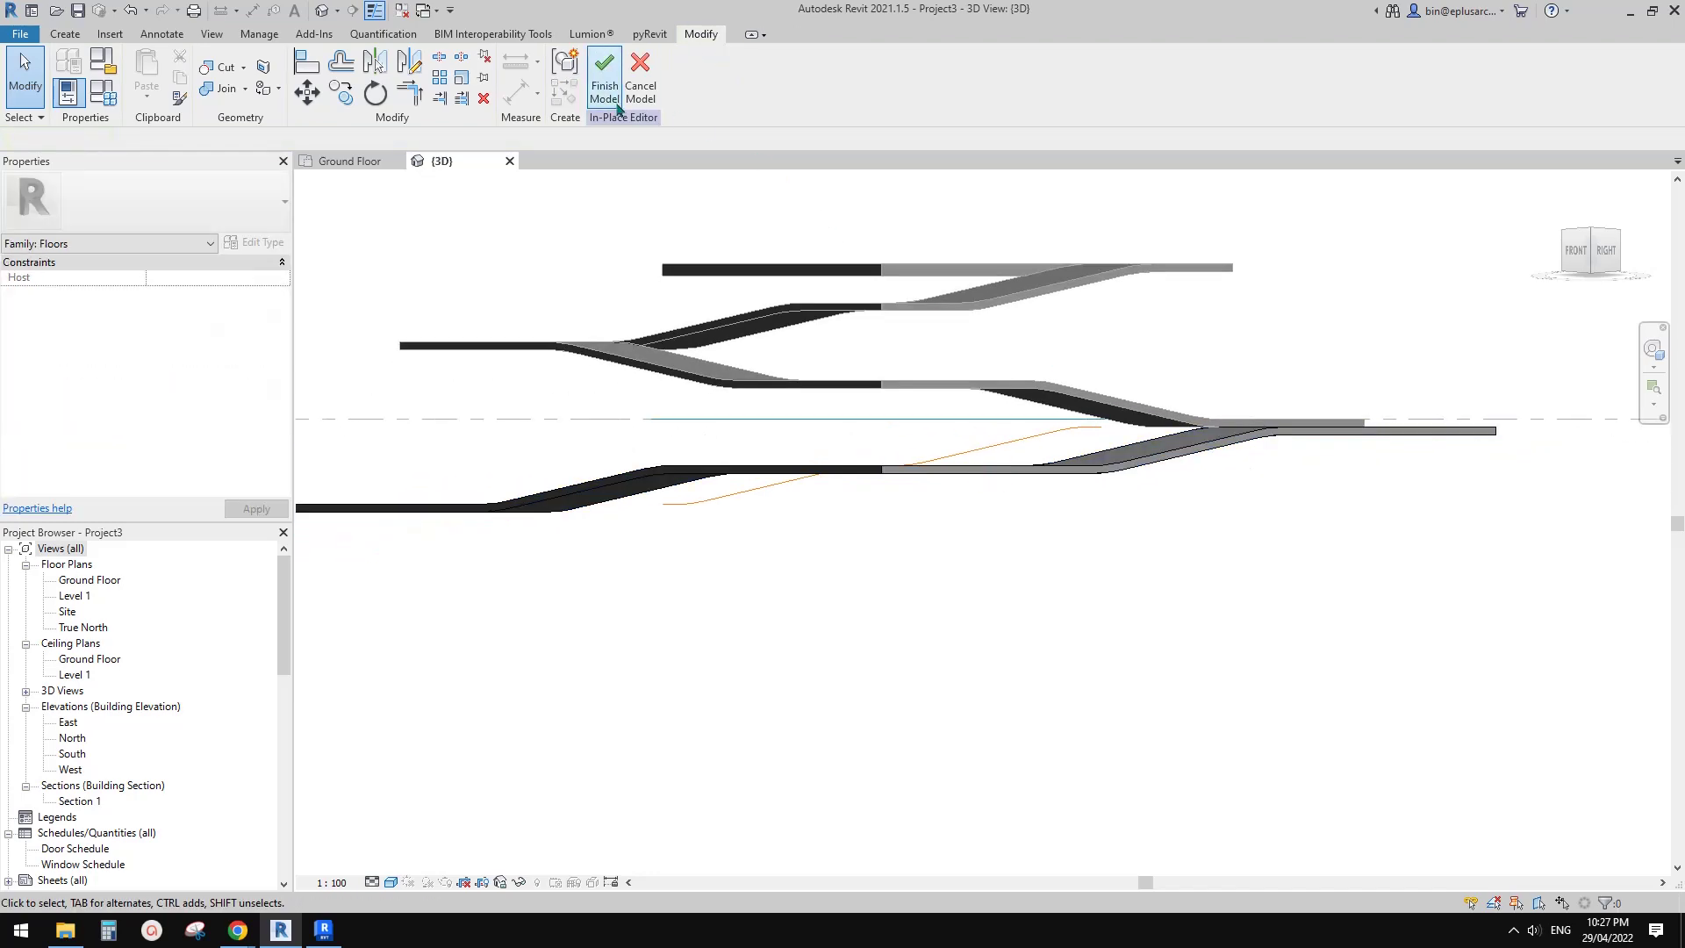
Finish the in-place floor model.
{"action": "left_click", "coordinate": [604, 92]}
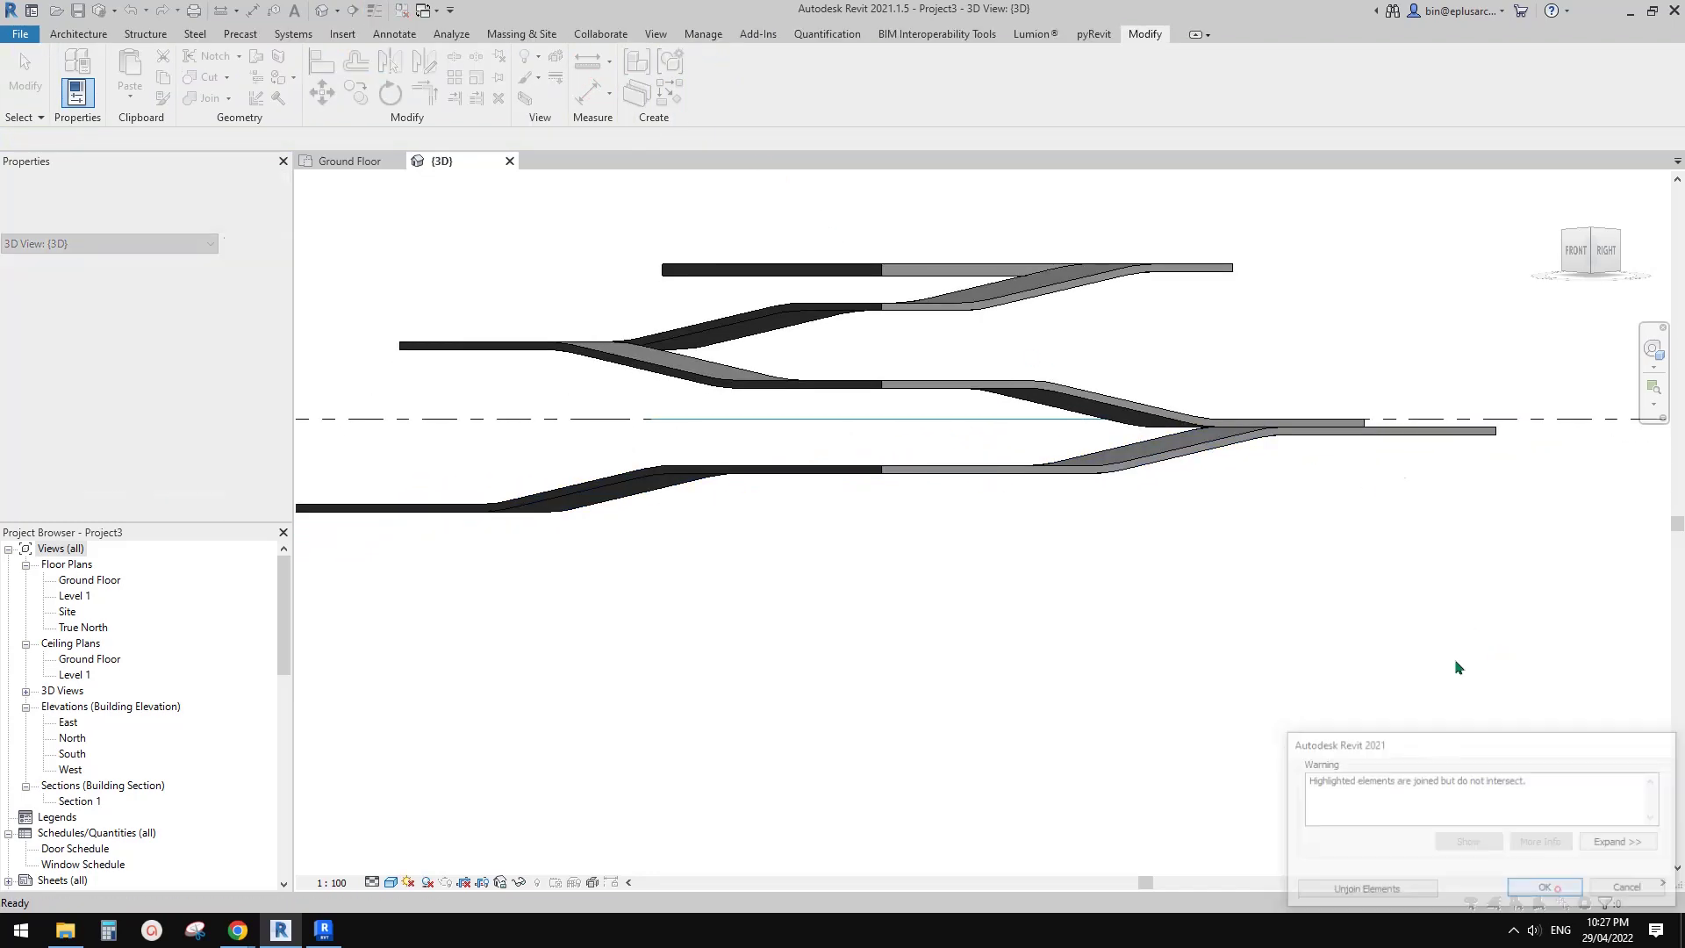
{"action": "scroll", "coordinate": [1388, 452], "scroll_direction": "up", "scroll_amount": 2}
{"action": "left_click", "coordinate": [1384, 425]}
{"action": "scroll", "coordinate": [1378, 430], "scroll_direction": "up", "scroll_amount": 1}
Move the lower floor ring up to elevation 100 from Level 1.
{"action": "key", "text": "m"}
{"action": "key", "text": "v"}
{"action": "left_click", "coordinate": [1350, 427]}
{"action": "left_click", "coordinate": [1344, 402]}
{"action": "scroll", "coordinate": [1344, 414], "scroll_direction": "down", "scroll_amount": 3}
{"action": "middle_click_drag", "start_coordinate": [1272, 452], "coordinate": [1201, 669], "text": "shift"}
Join the lower ring's geometry to the adjacent floor and orbit to check the tiers.
{"action": "left_click", "coordinate": [226, 100]}
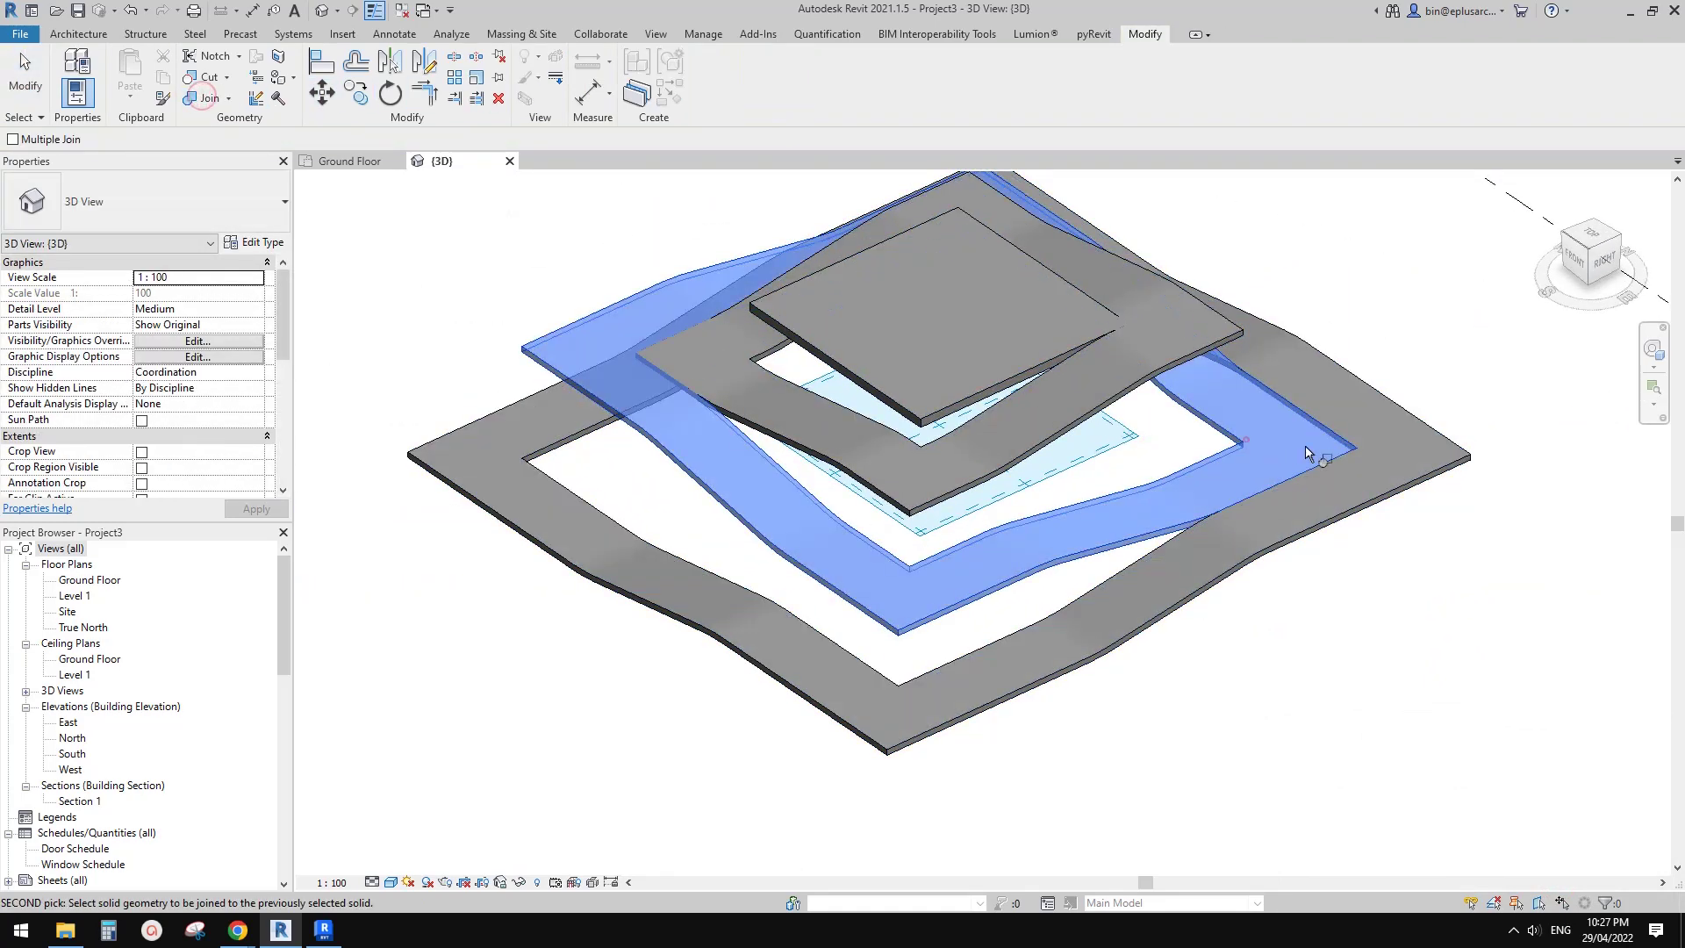
{"action": "left_click", "coordinate": [1361, 435]}
{"action": "key", "text": "Escape"}
{"action": "scroll", "coordinate": [1351, 433], "scroll_direction": "down", "scroll_amount": 2}
{"action": "middle_click_drag", "start_coordinate": [1336, 434], "coordinate": [1430, 504], "text": "shift"}
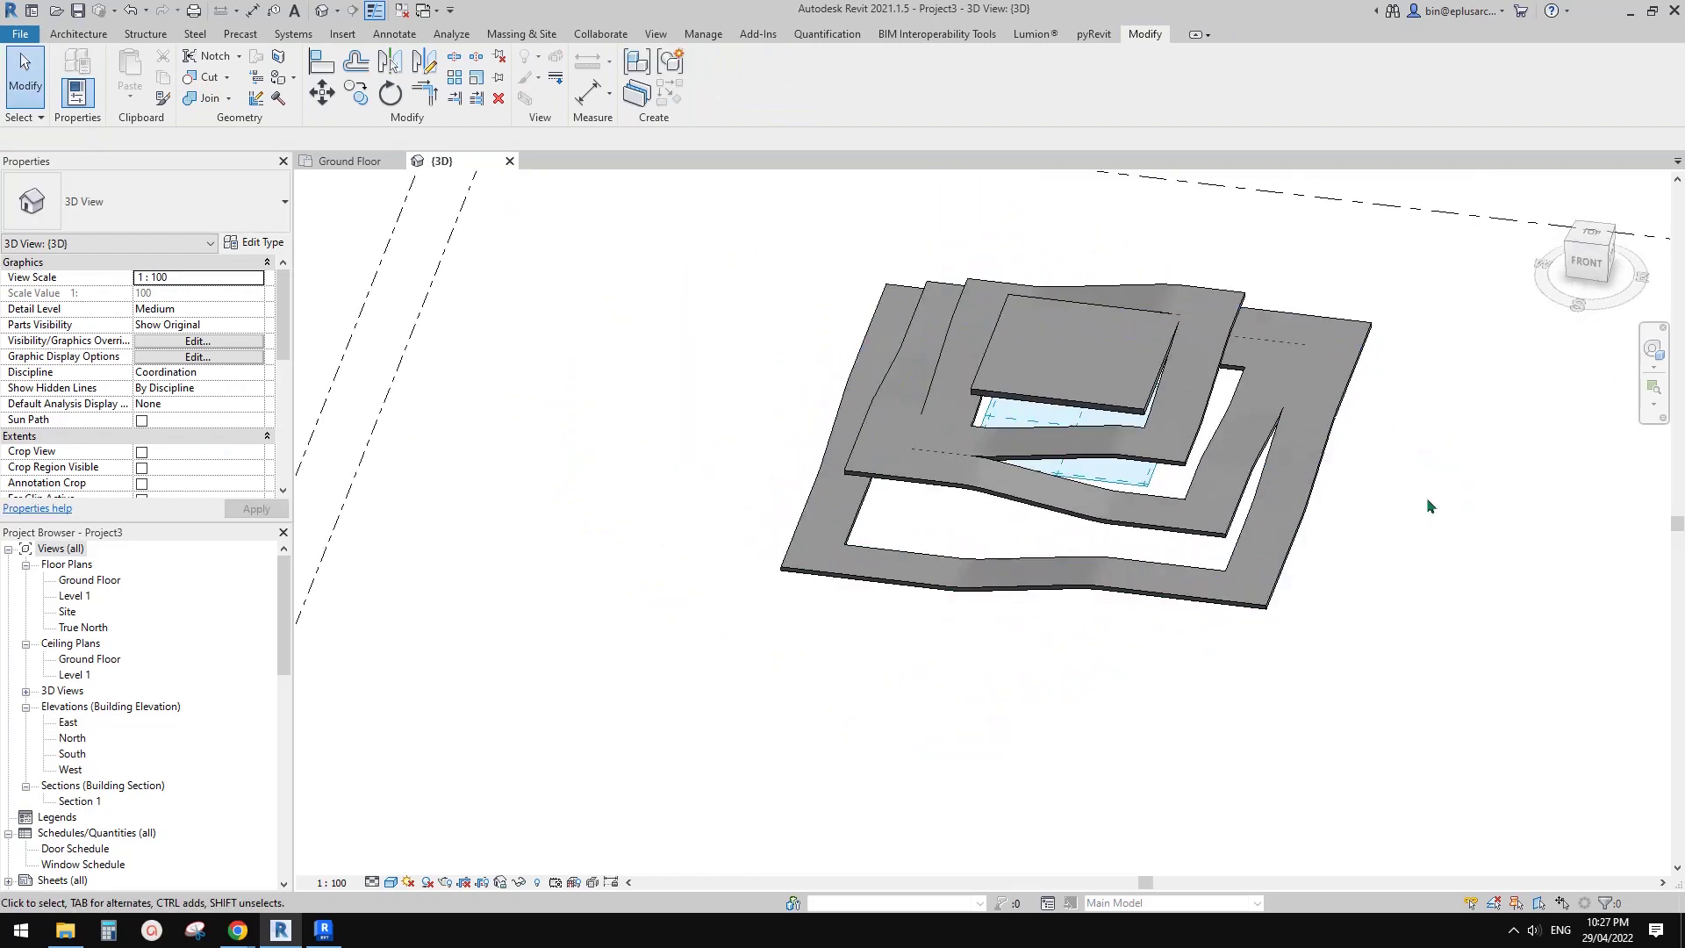
{"action": "middle_click_drag", "start_coordinate": [1272, 435], "coordinate": [1055, 450], "text": "shift"}
{"action": "scroll", "coordinate": [1147, 523], "scroll_direction": "up", "scroll_amount": 4}
{"action": "mouse_move", "coordinate": [1153, 537]}
{"action": "middle_mouse_down", "text": "shift"}
{"action": "mouse_move", "coordinate": [1173, 557]}
{"action": "mouse_move", "coordinate": [1163, 543]}
{"action": "middle_mouse_up", "text": "shift"}
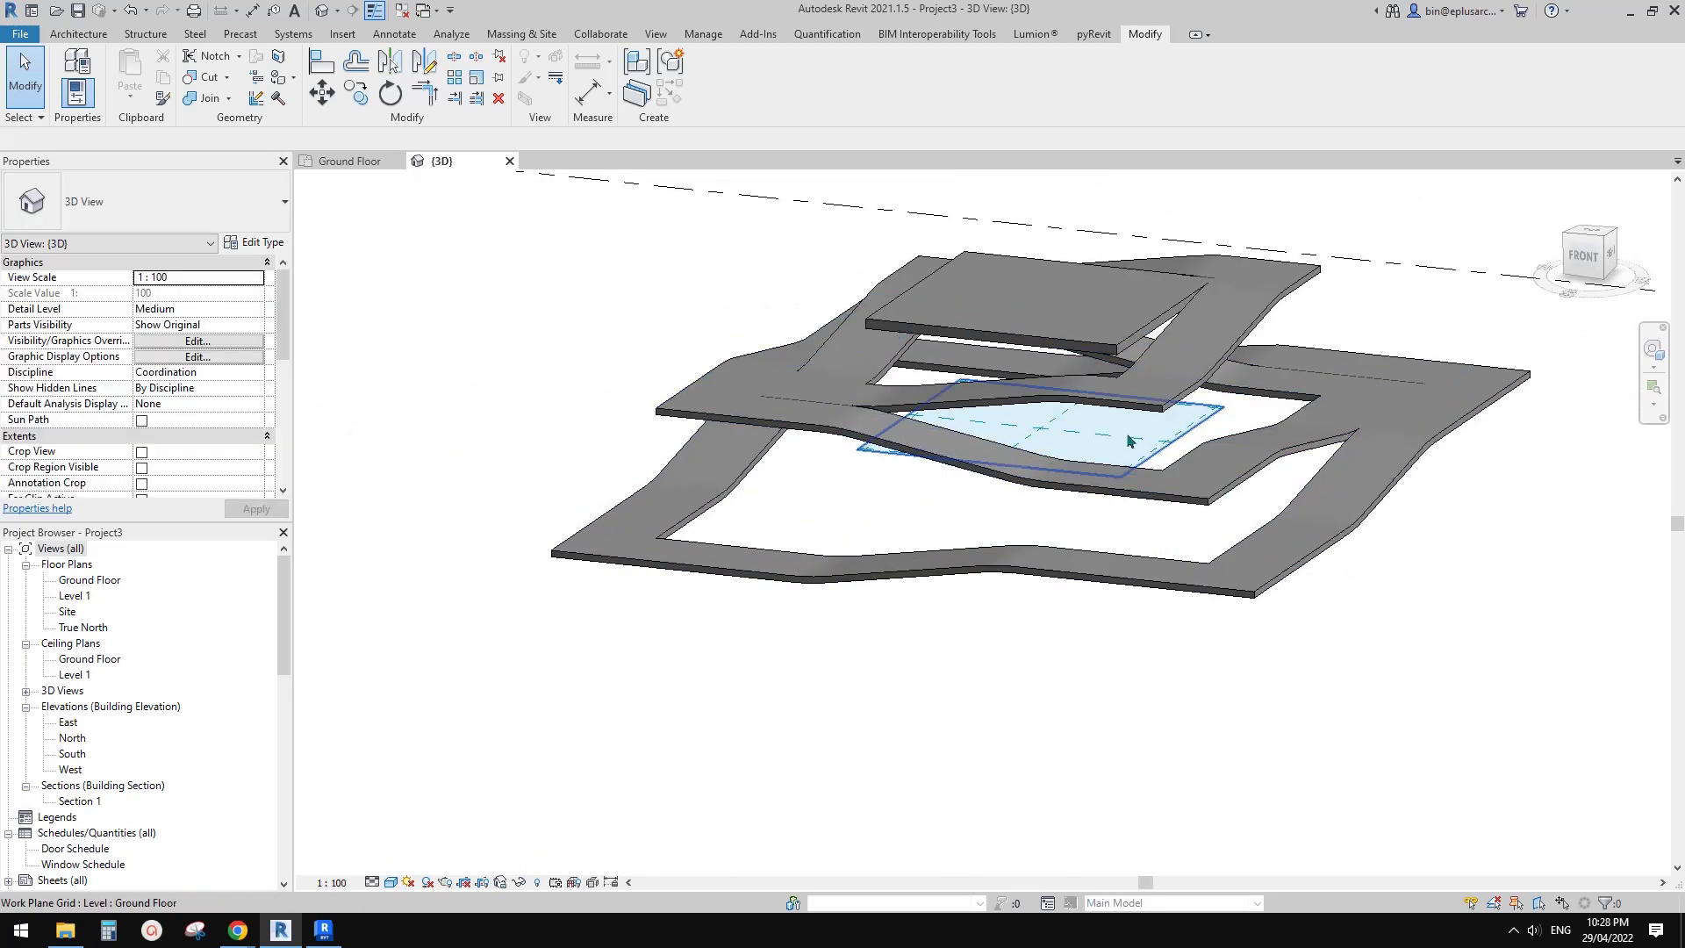
{"action": "middle_click_drag", "start_coordinate": [1133, 442], "coordinate": [1145, 558], "text": "shift"}
{"action": "middle_click_drag", "start_coordinate": [1258, 559], "coordinate": [1277, 637], "text": "shift"}
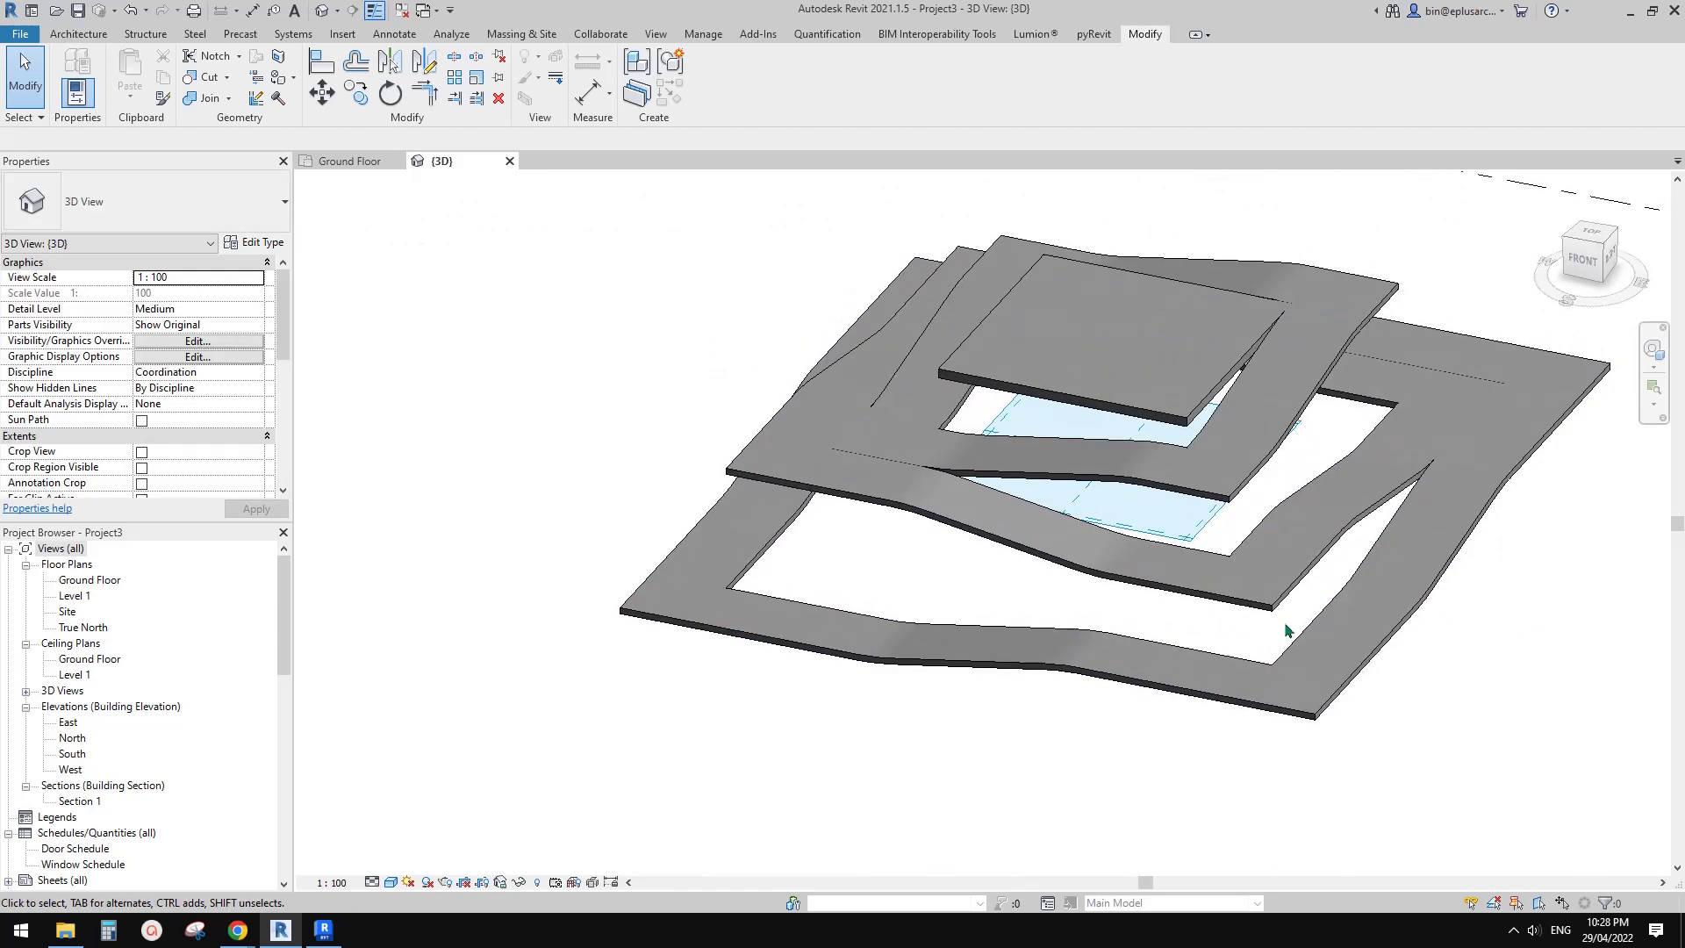
{"action": "left_click", "coordinate": [1290, 579]}
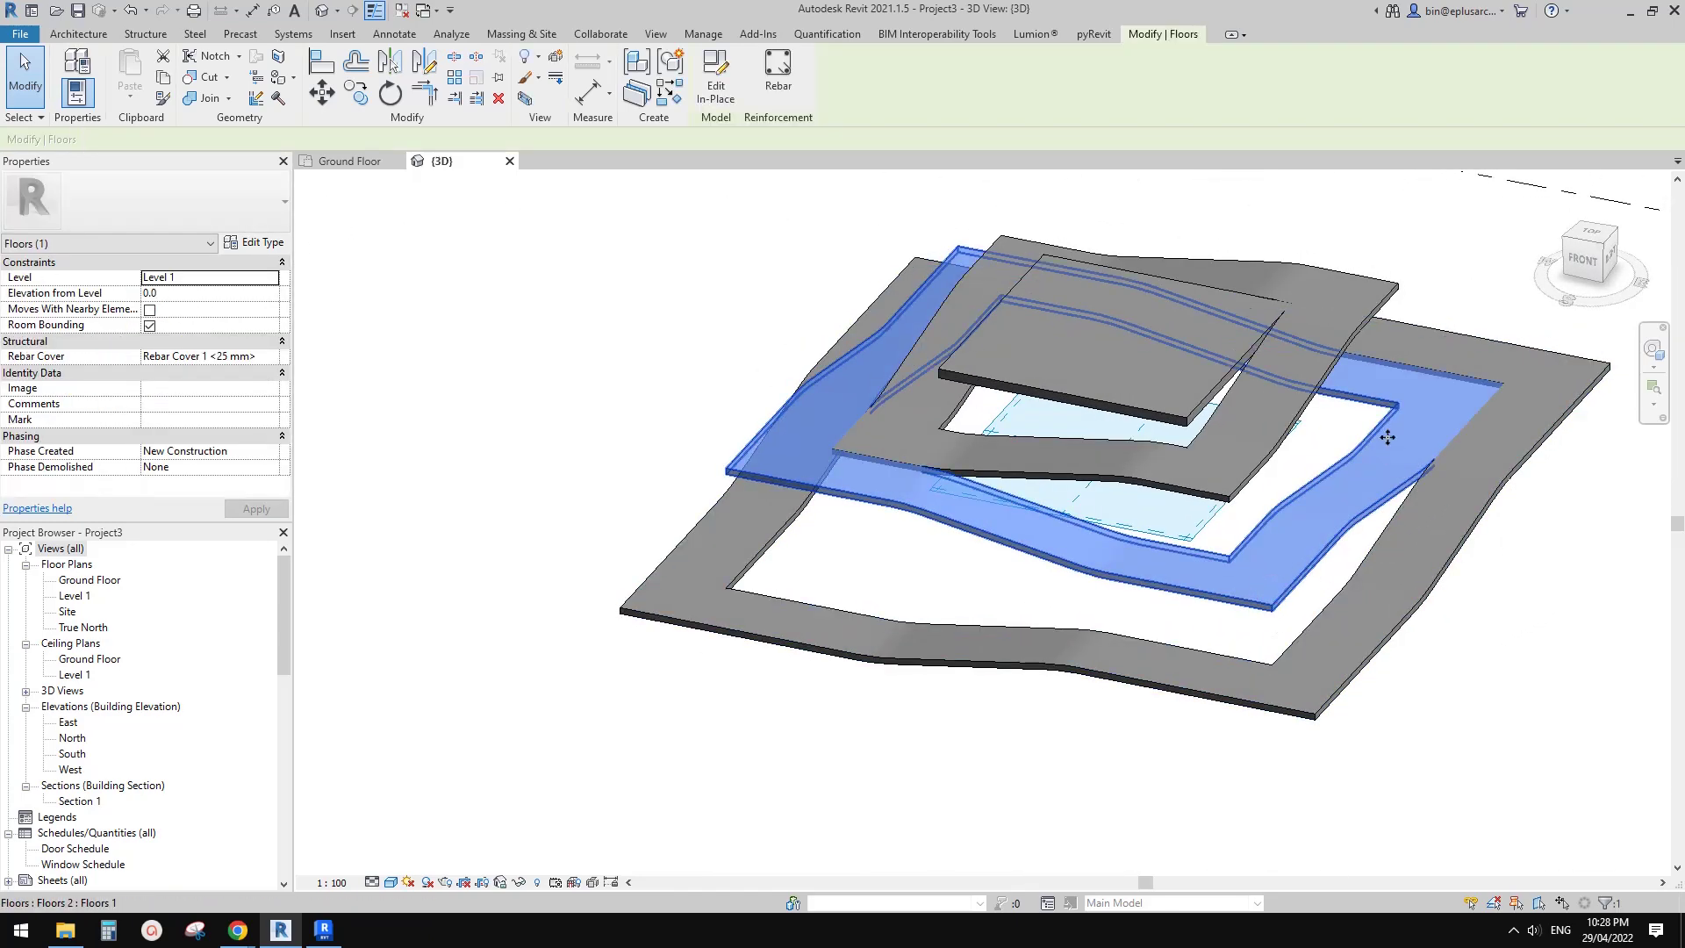
Select the bottom wavy ring, open it with Edit In-Place, and orbit to inspect its sweep.
{"action": "middle_click_drag", "start_coordinate": [1277, 522], "coordinate": [1260, 632], "text": "shift"}
{"action": "left_click", "coordinate": [1157, 683]}
{"action": "middle_click_drag", "start_coordinate": [1157, 683], "coordinate": [1253, 523], "text": "shift"}
{"action": "middle_click_drag", "start_coordinate": [1239, 453], "coordinate": [1255, 479], "text": "shift"}
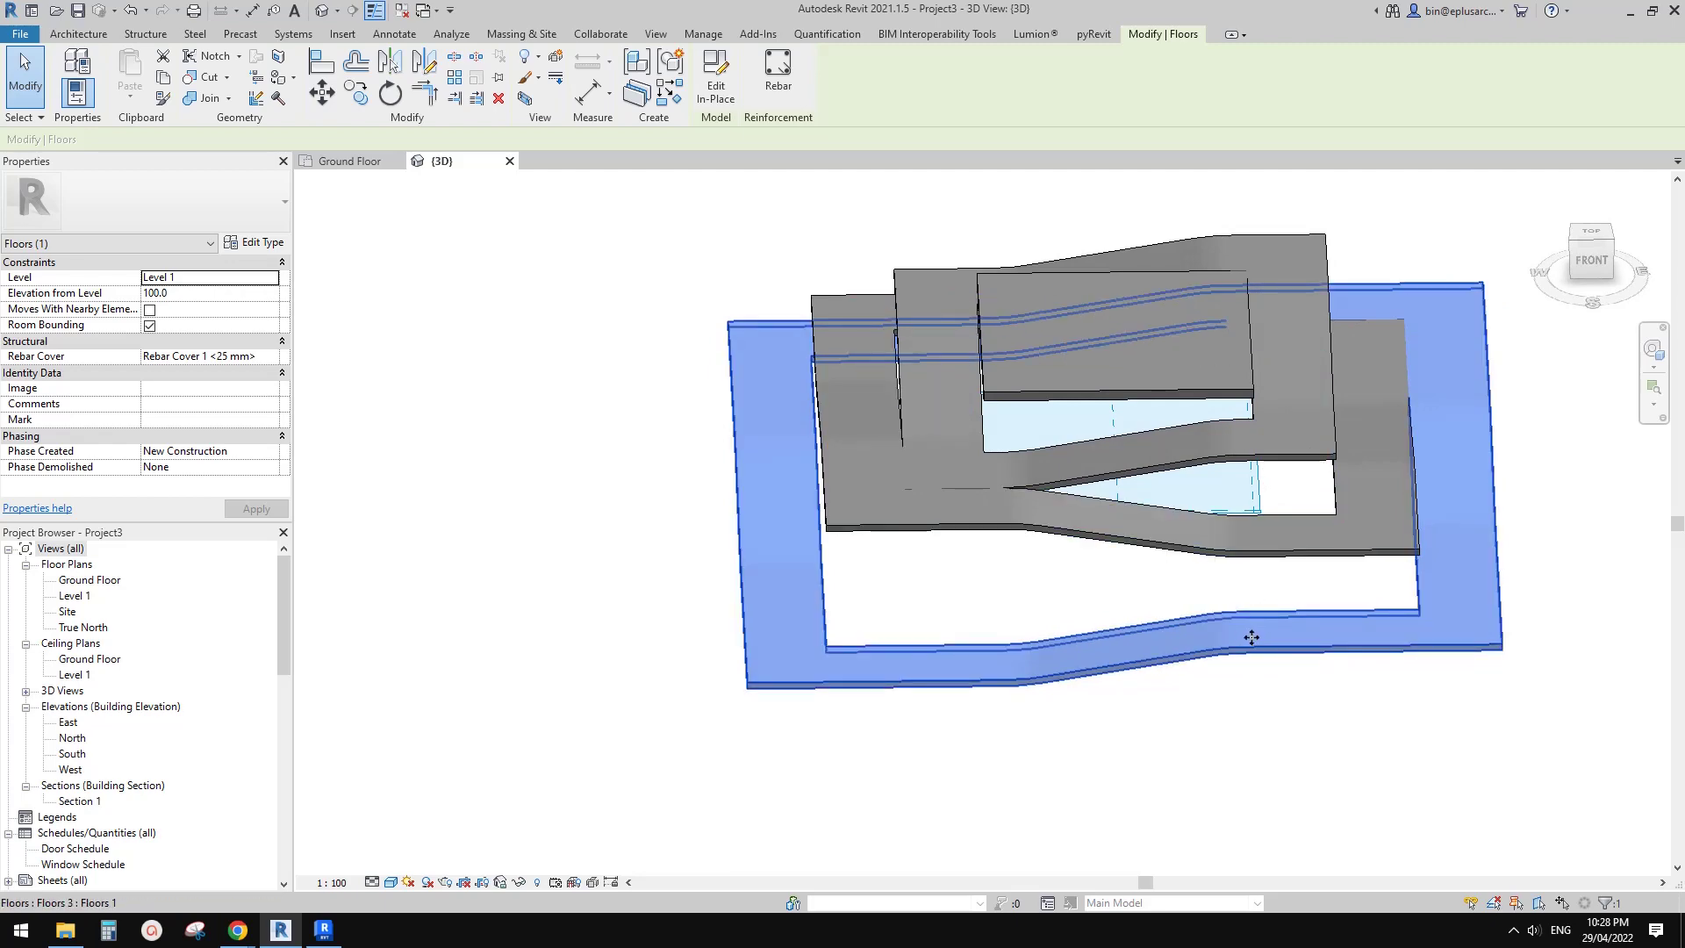
{"action": "middle_click_drag", "start_coordinate": [1330, 634], "coordinate": [1304, 676], "text": "shift"}
{"action": "left_click", "coordinate": [720, 99]}
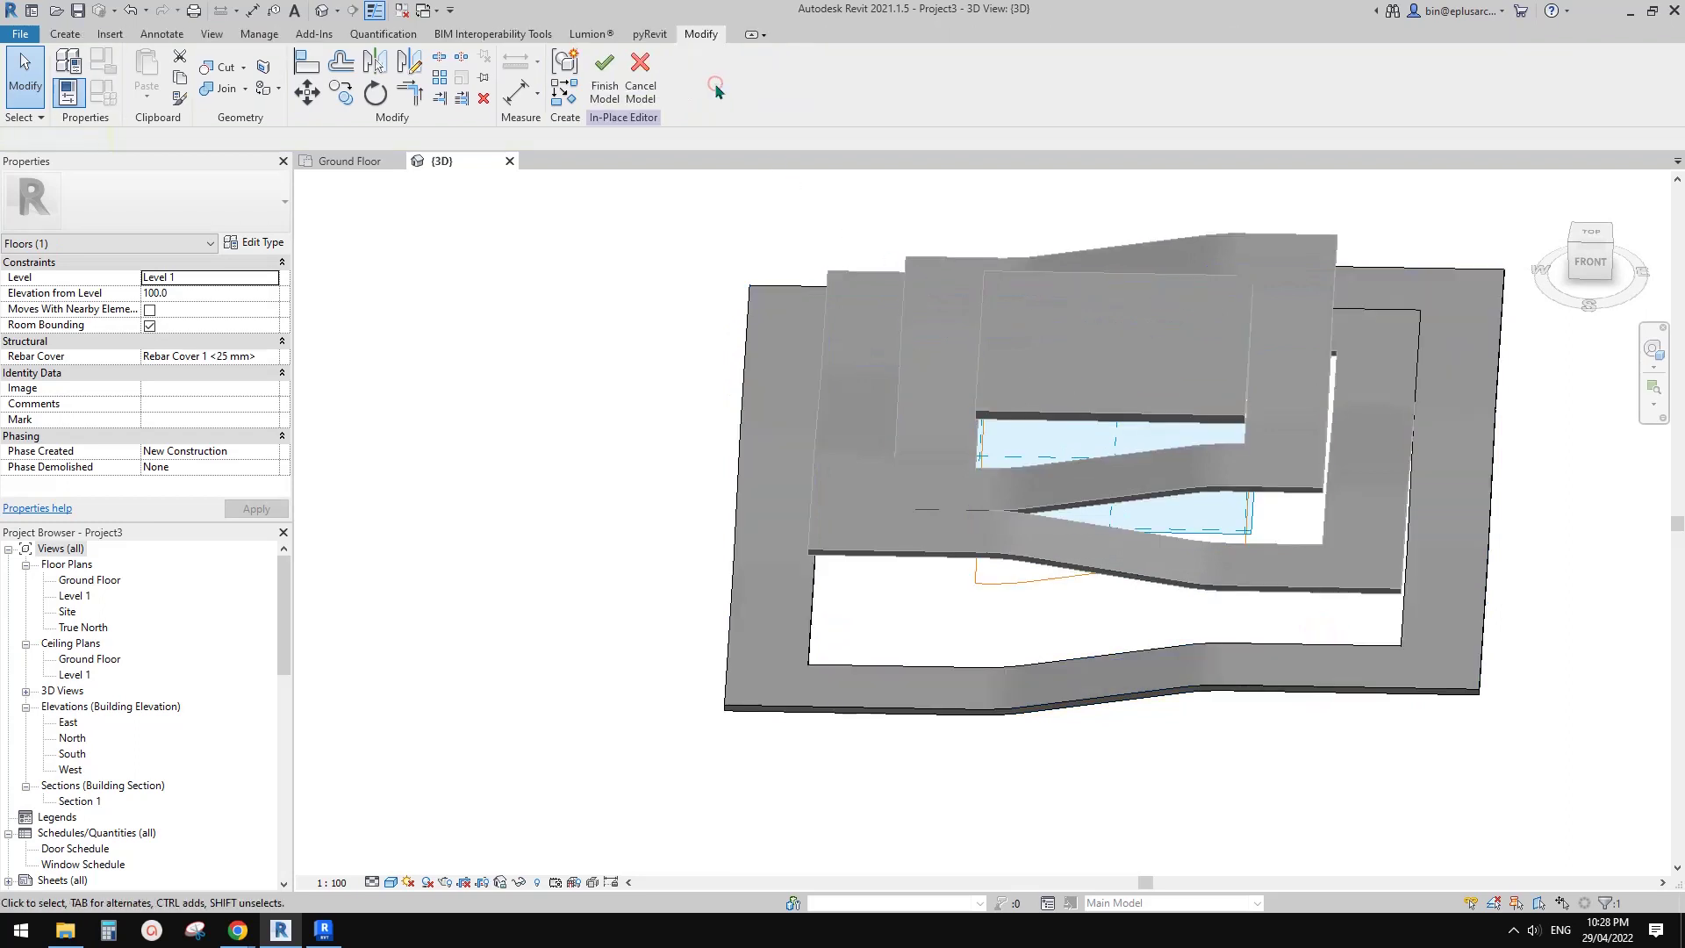
{"action": "mouse_move", "coordinate": [1202, 597]}
{"action": "middle_mouse_down", "text": "shift"}
{"action": "mouse_move", "coordinate": [1226, 623]}
{"action": "mouse_move", "coordinate": [1208, 619]}
{"action": "middle_mouse_up", "text": "shift"}
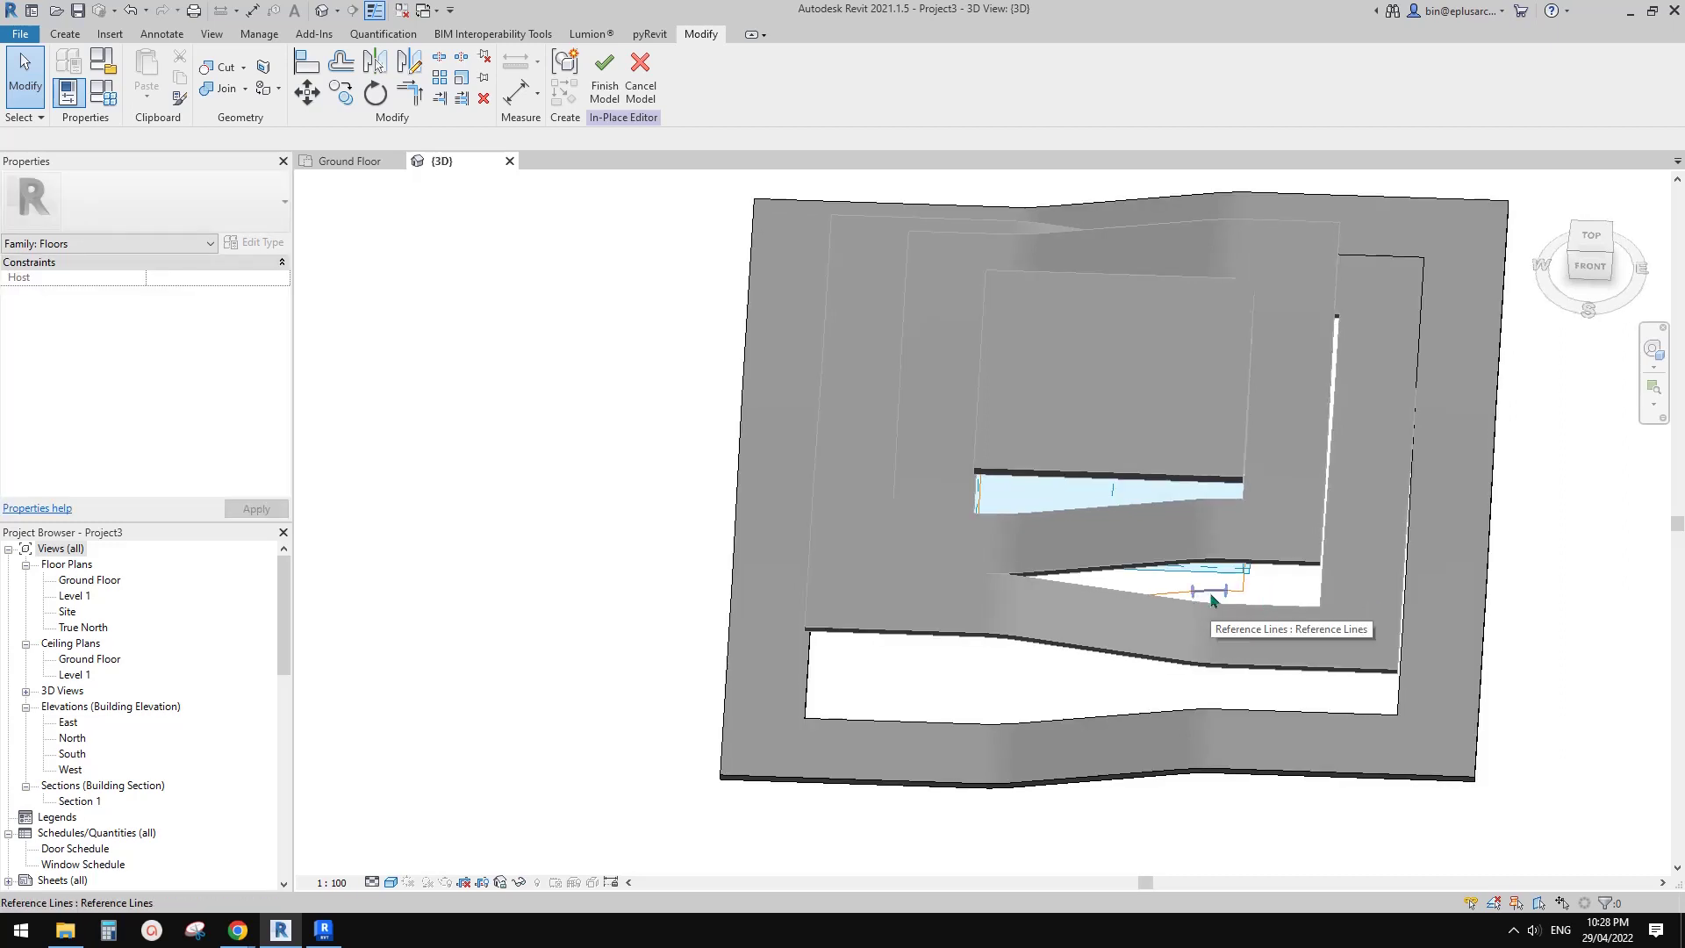
{"action": "middle_click_drag", "start_coordinate": [1202, 588], "coordinate": [1172, 584], "text": "shift"}
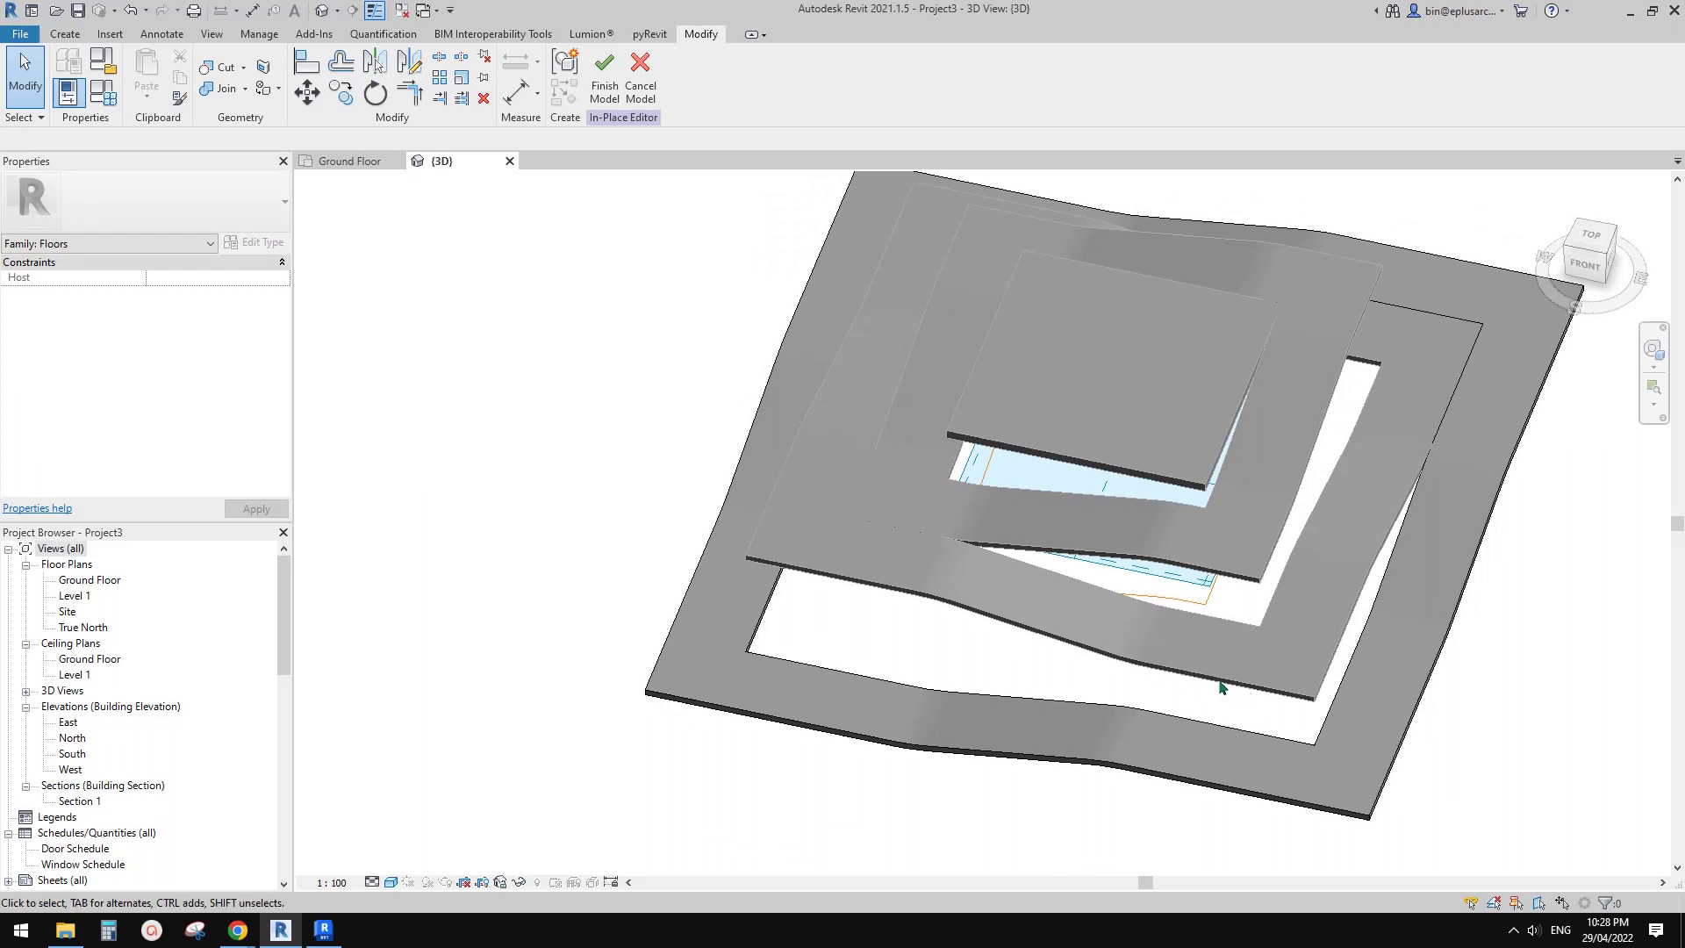
{"action": "middle_click_drag", "start_coordinate": [1235, 697], "coordinate": [1330, 698], "text": "shift"}
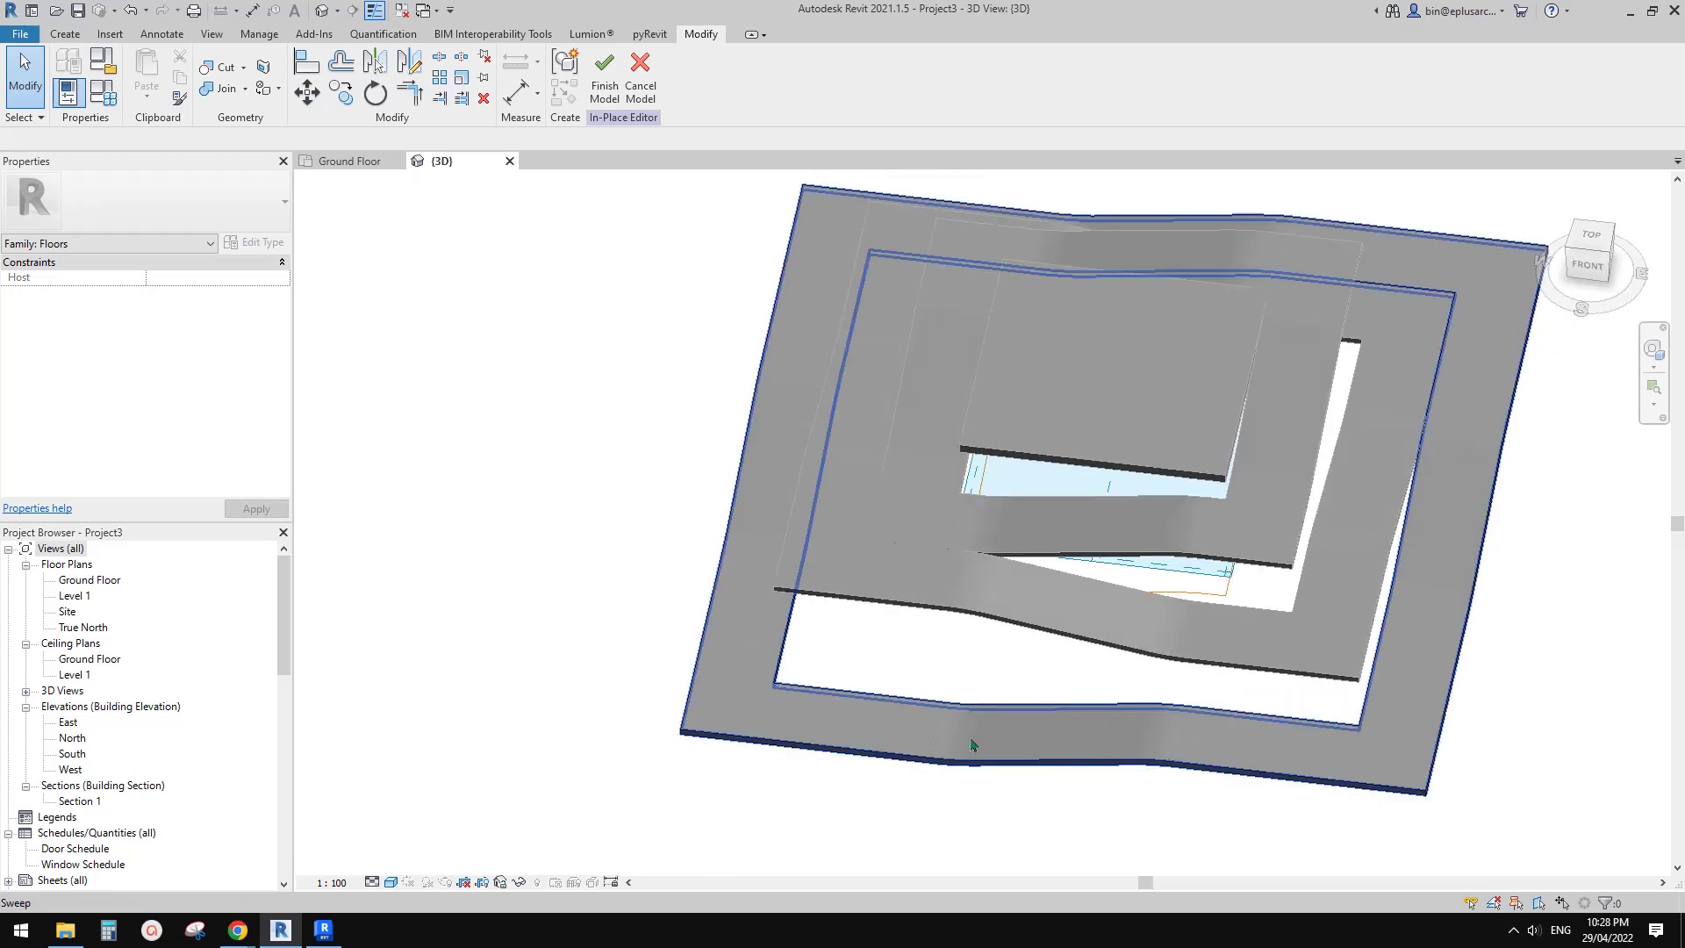
{"action": "middle_click_drag", "start_coordinate": [1298, 746], "coordinate": [1202, 549], "text": "shift"}
Finish the in-place model and accept the joined-but-not-intersecting warning, keeping elements joined.
{"action": "left_click", "coordinate": [605, 85]}
{"action": "left_click", "coordinate": [1627, 886]}
{"action": "left_click", "coordinate": [605, 85]}
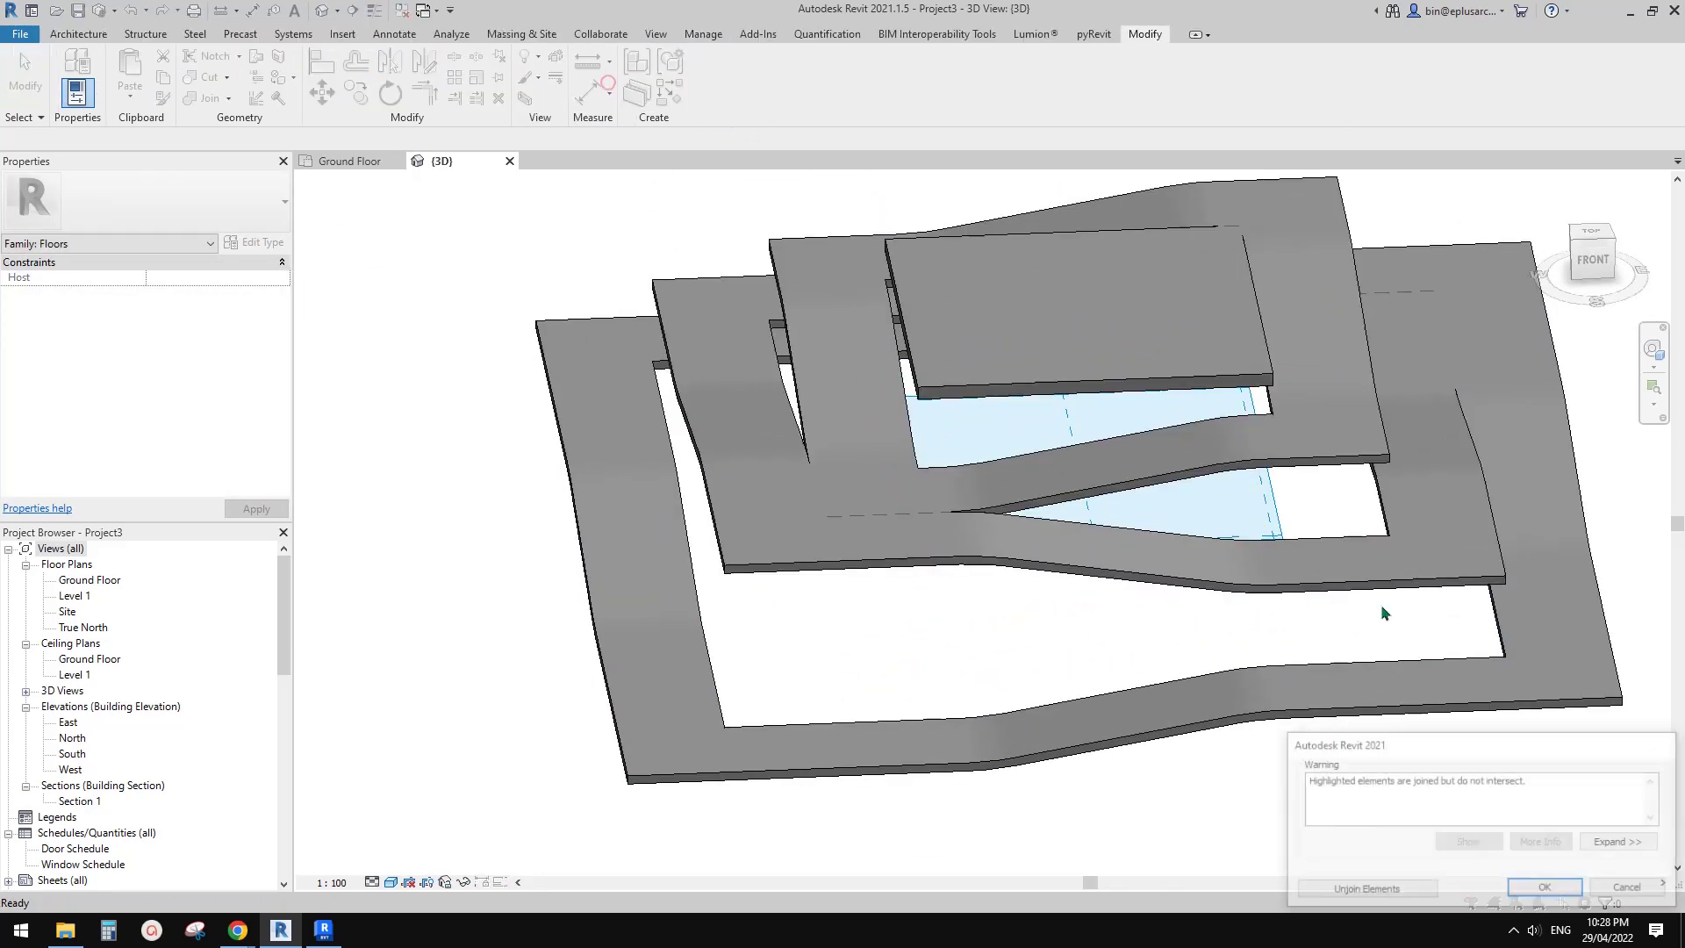
{"action": "left_click", "coordinate": [1545, 886]}
{"action": "middle_click_drag", "start_coordinate": [1237, 386], "coordinate": [1217, 551], "text": "shift"}
{"action": "scroll", "coordinate": [1220, 514], "scroll_direction": "up", "scroll_amount": 2}
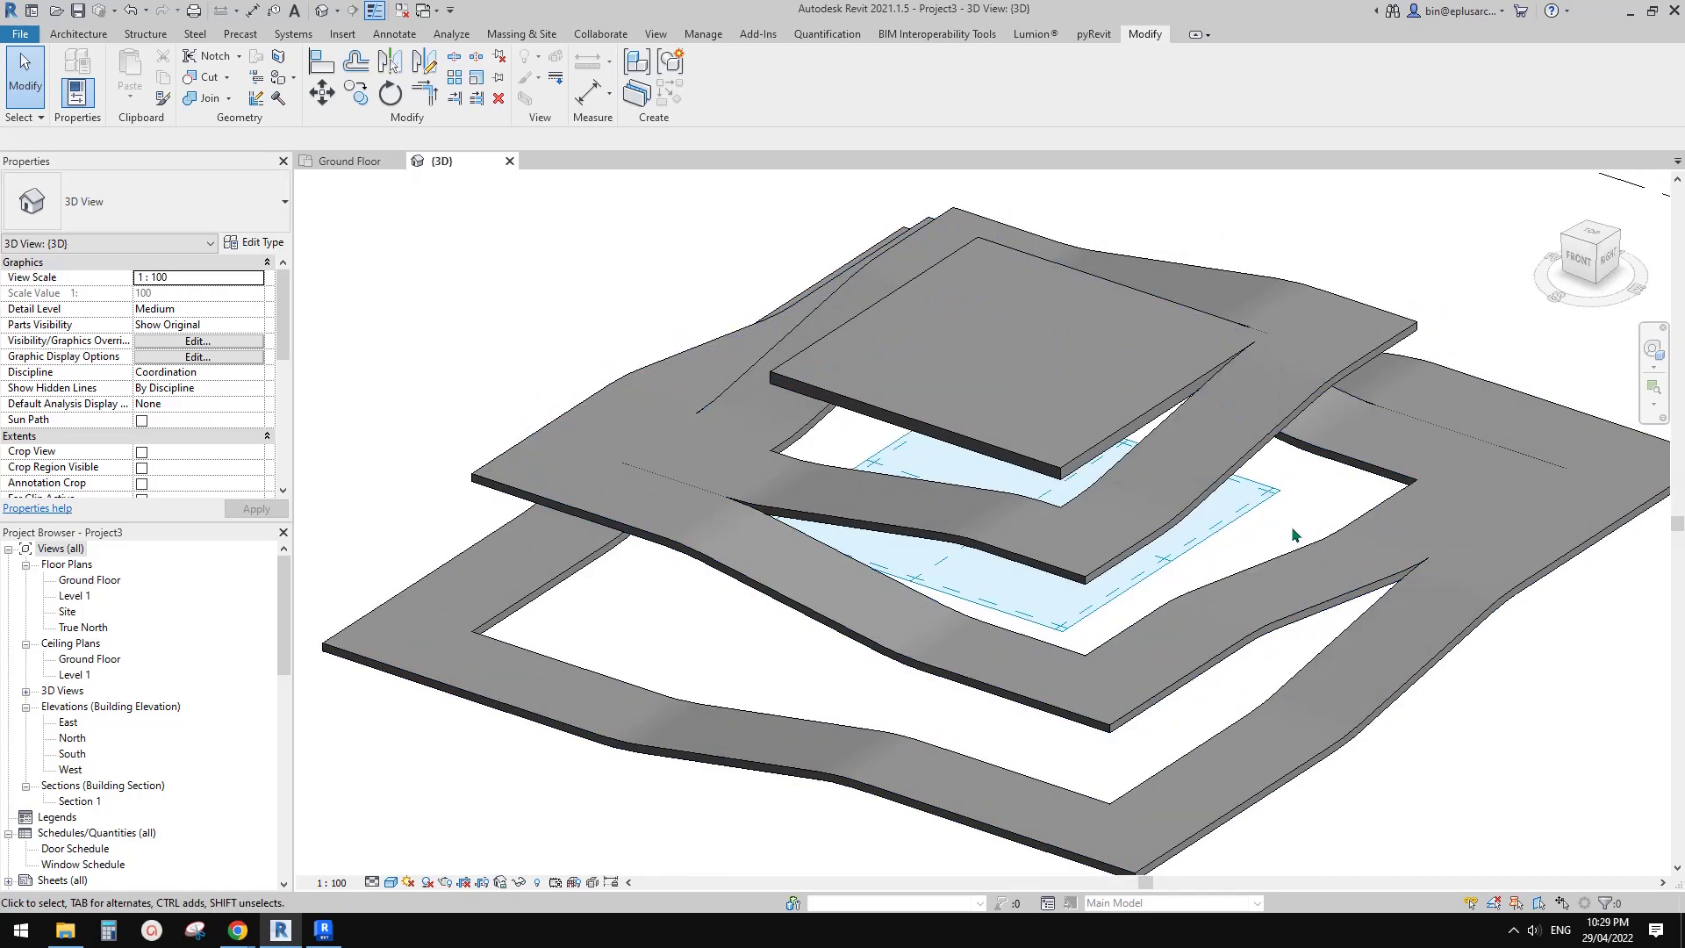